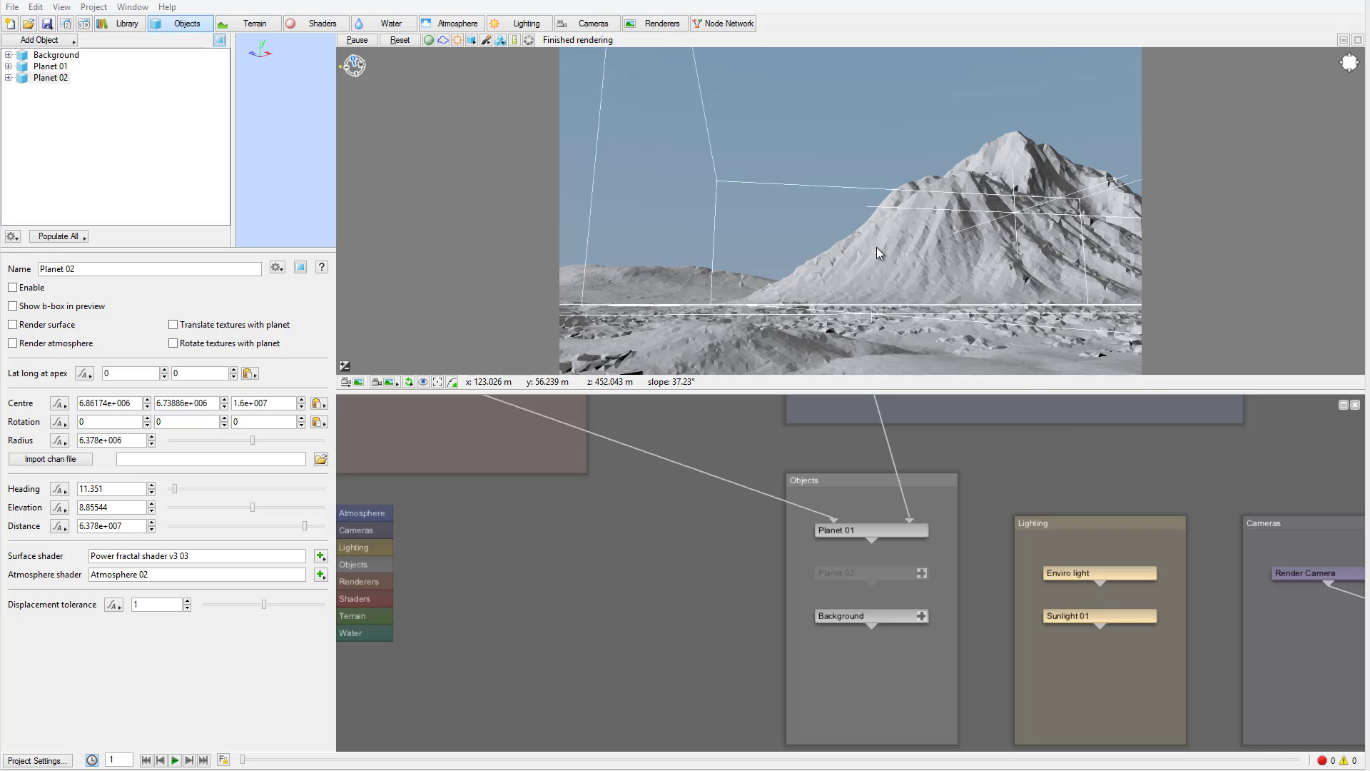
Enable Planet 02, show its bounding box in the preview, and turn on rendering of its surface and atmosphere.
click(14, 288)
click(12, 306)
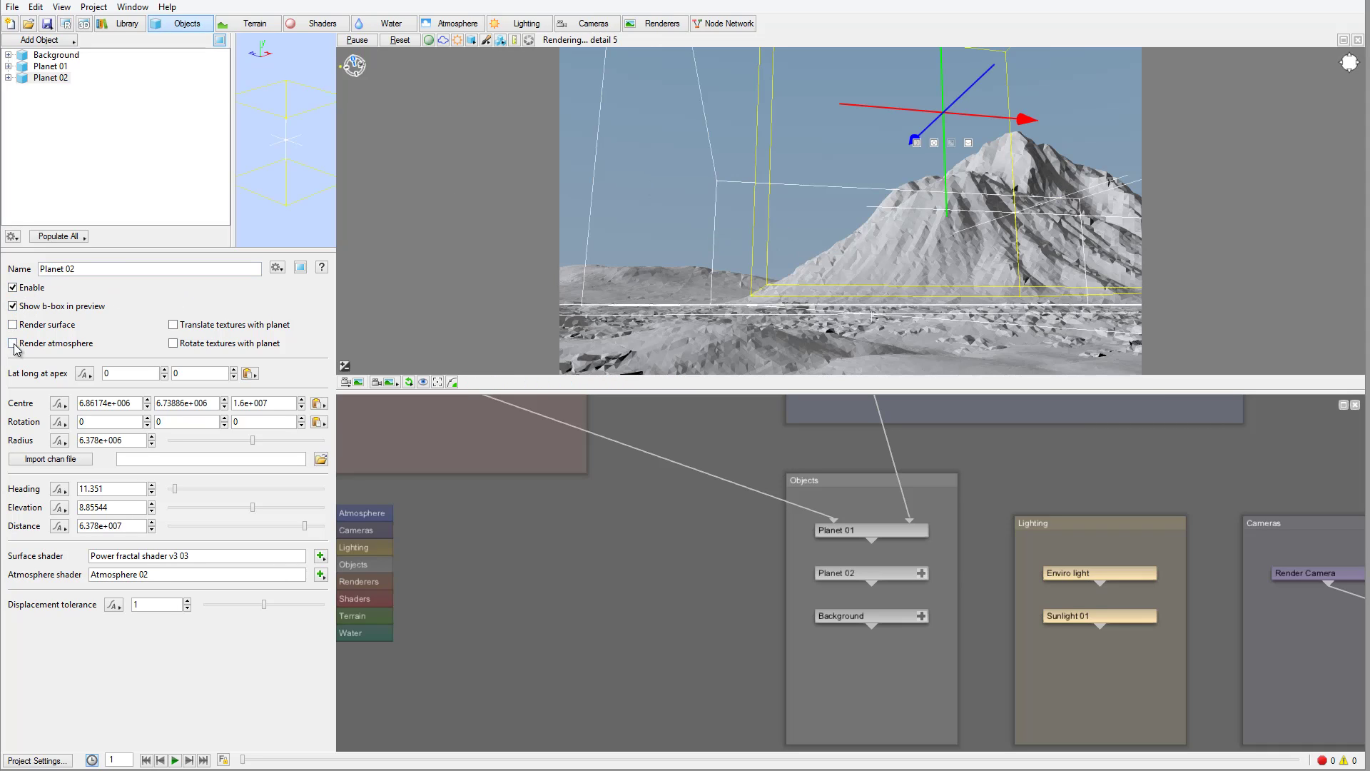
click(13, 343)
click(13, 325)
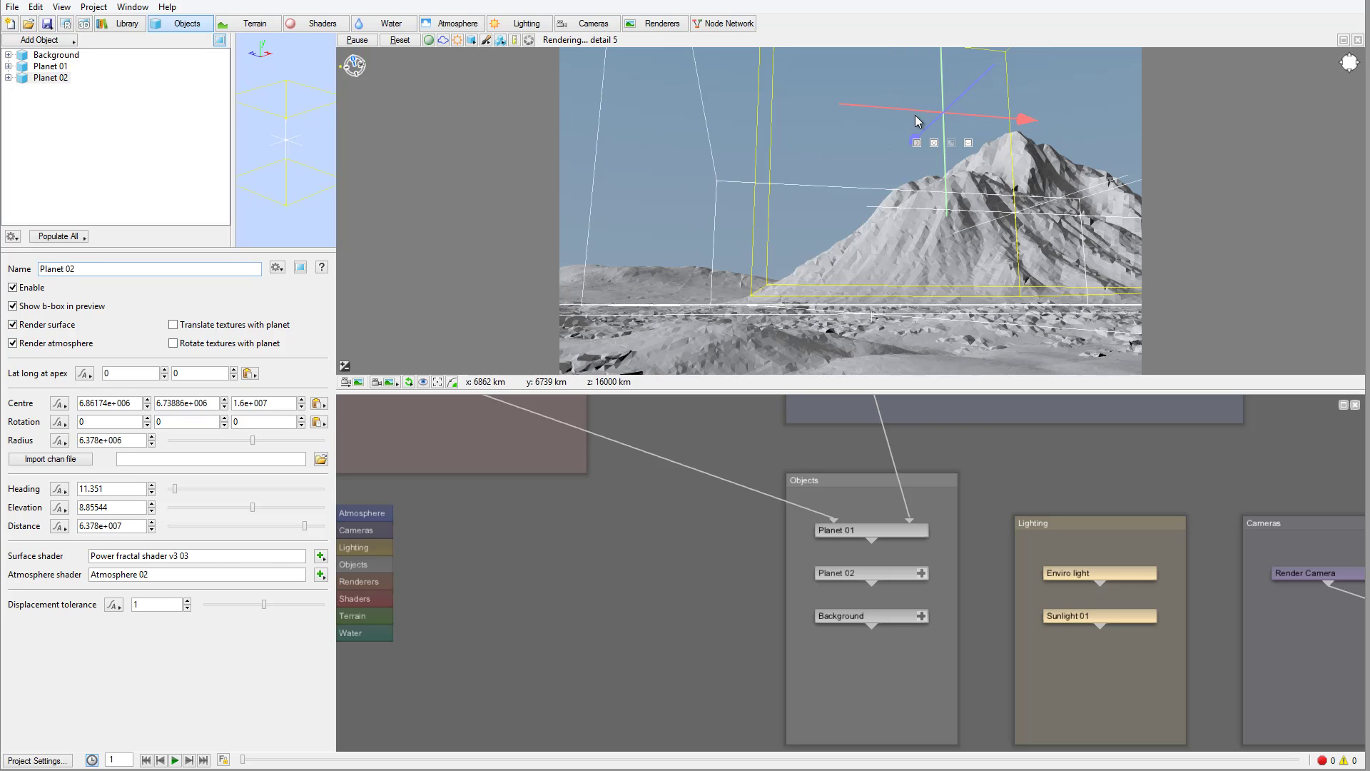
click(853, 573)
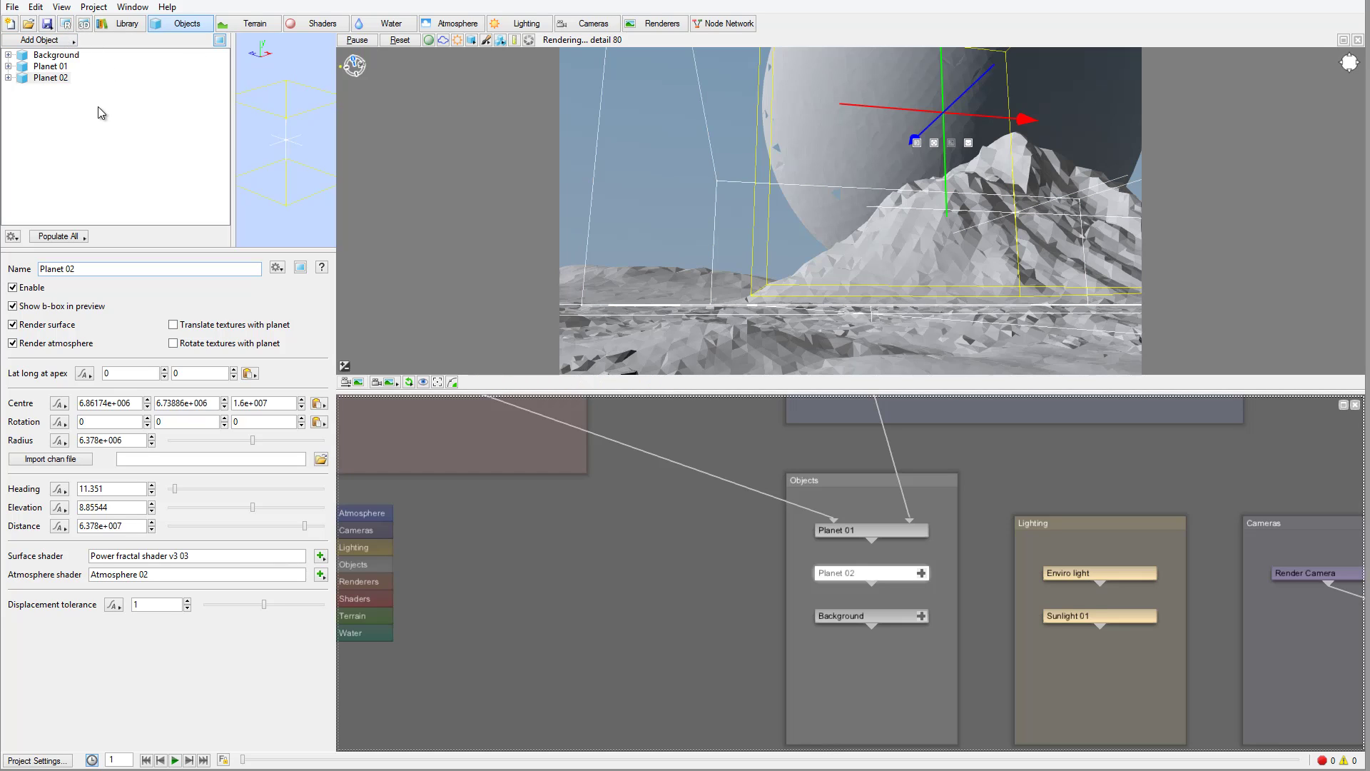
Add a disc object to the scene and set its radius to 100.
click(63, 41)
click(67, 41)
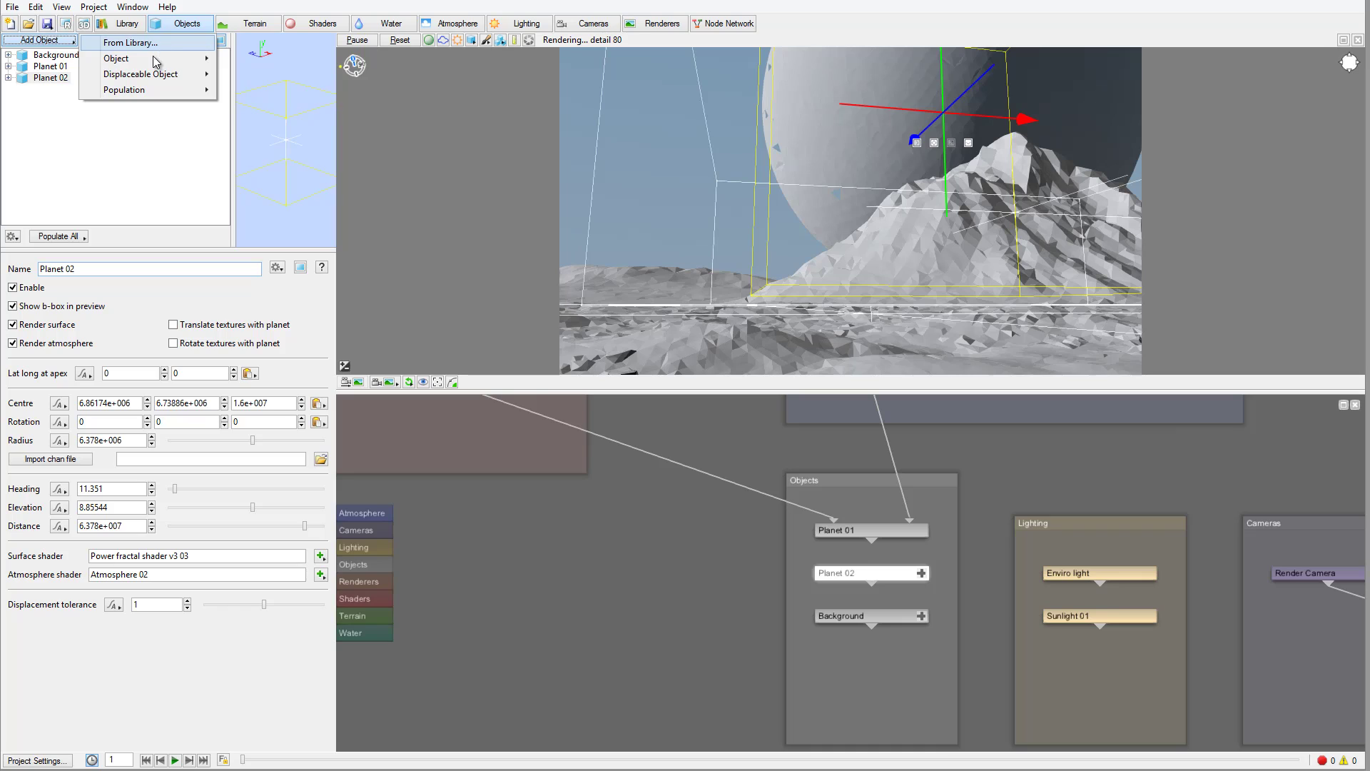
mouse_move(155, 60)
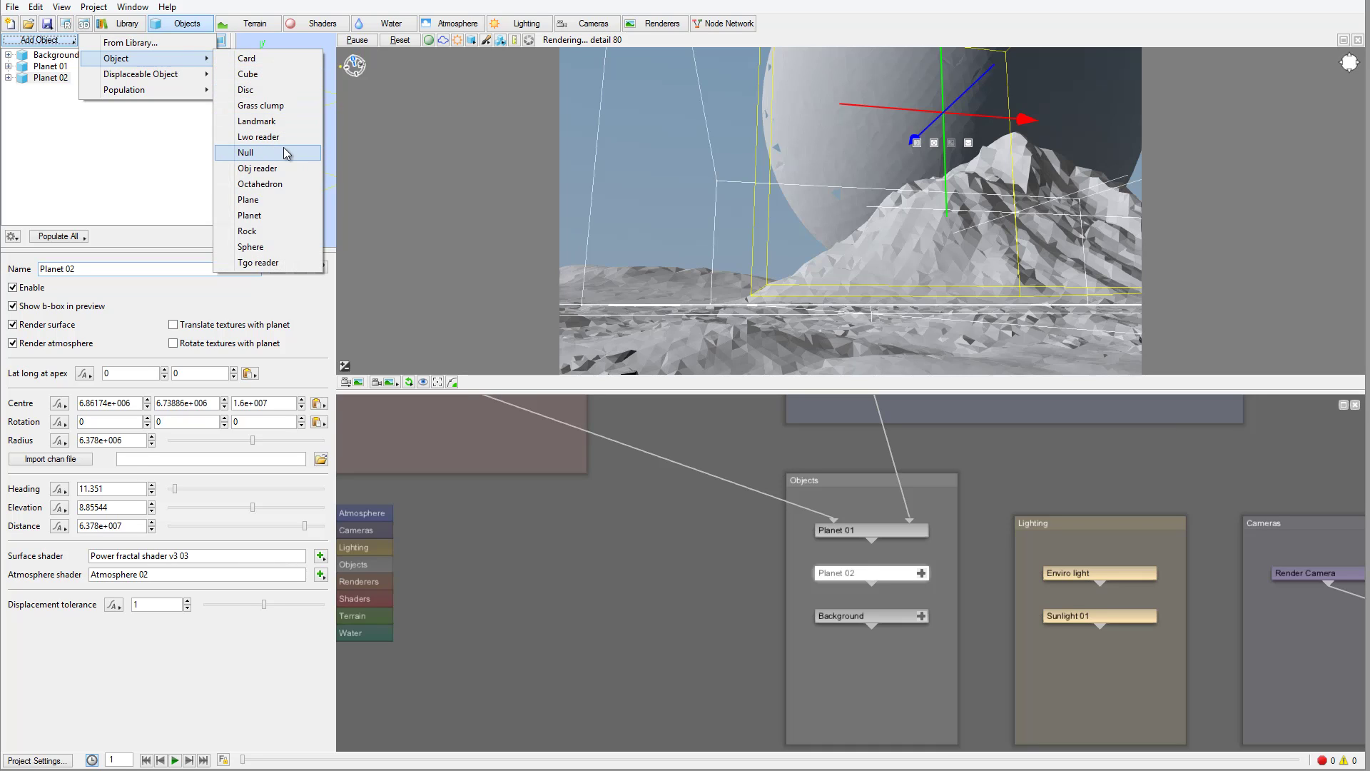
click(270, 90)
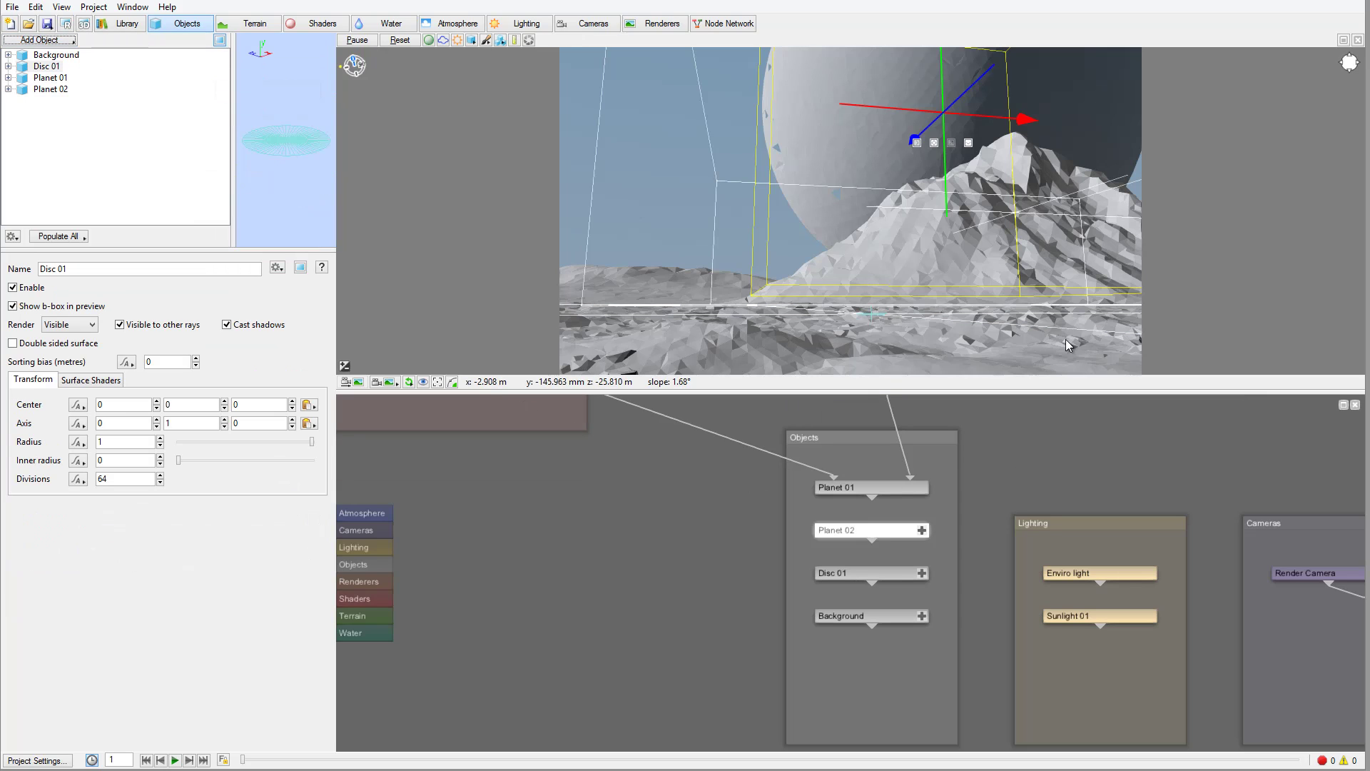
click(862, 571)
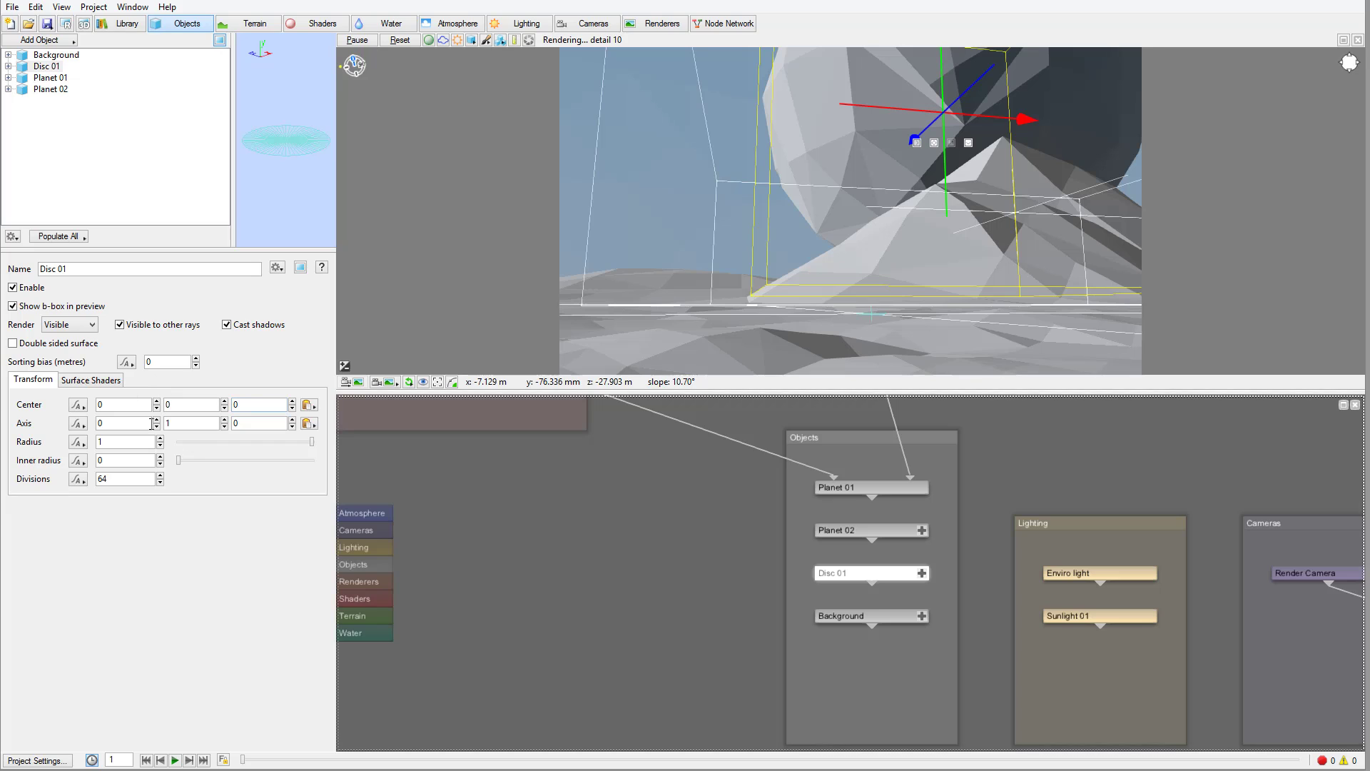
double_click(123, 442)
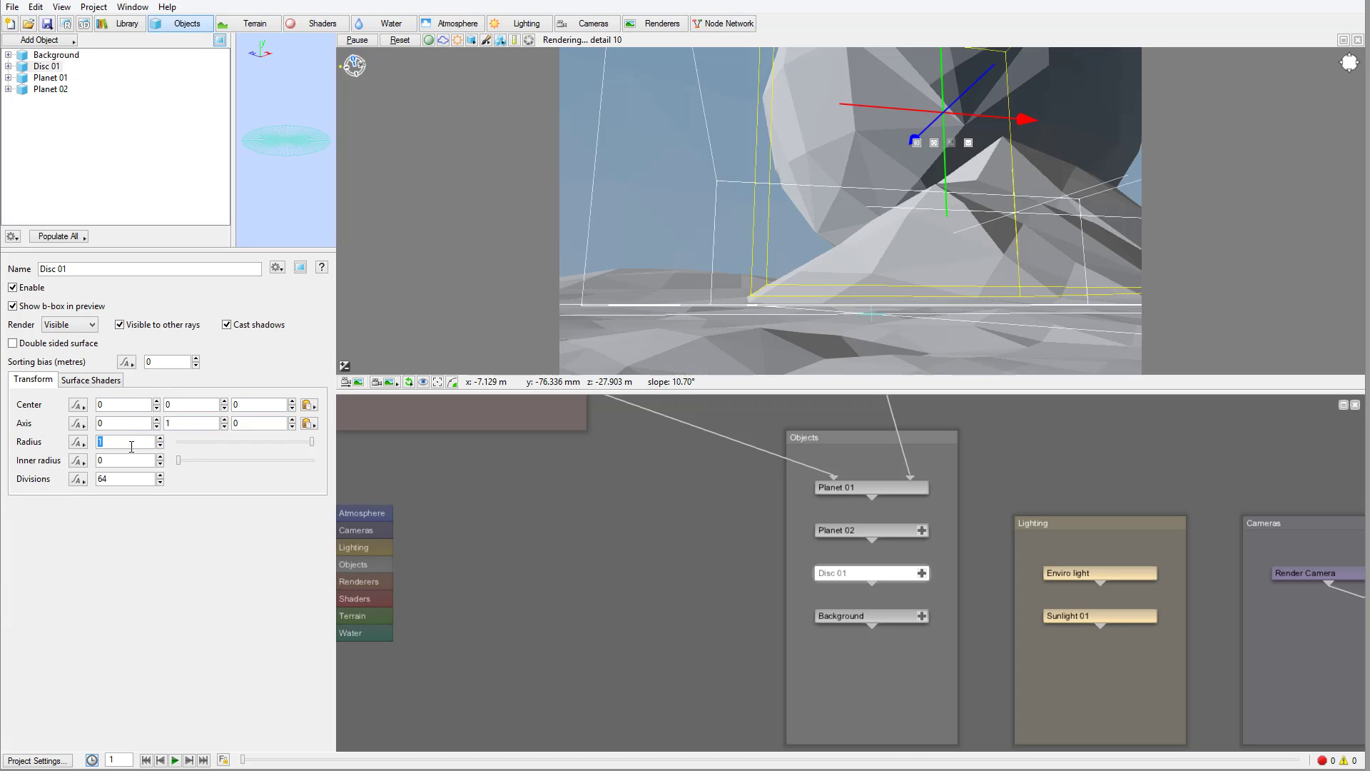
text(100)
key(Return)
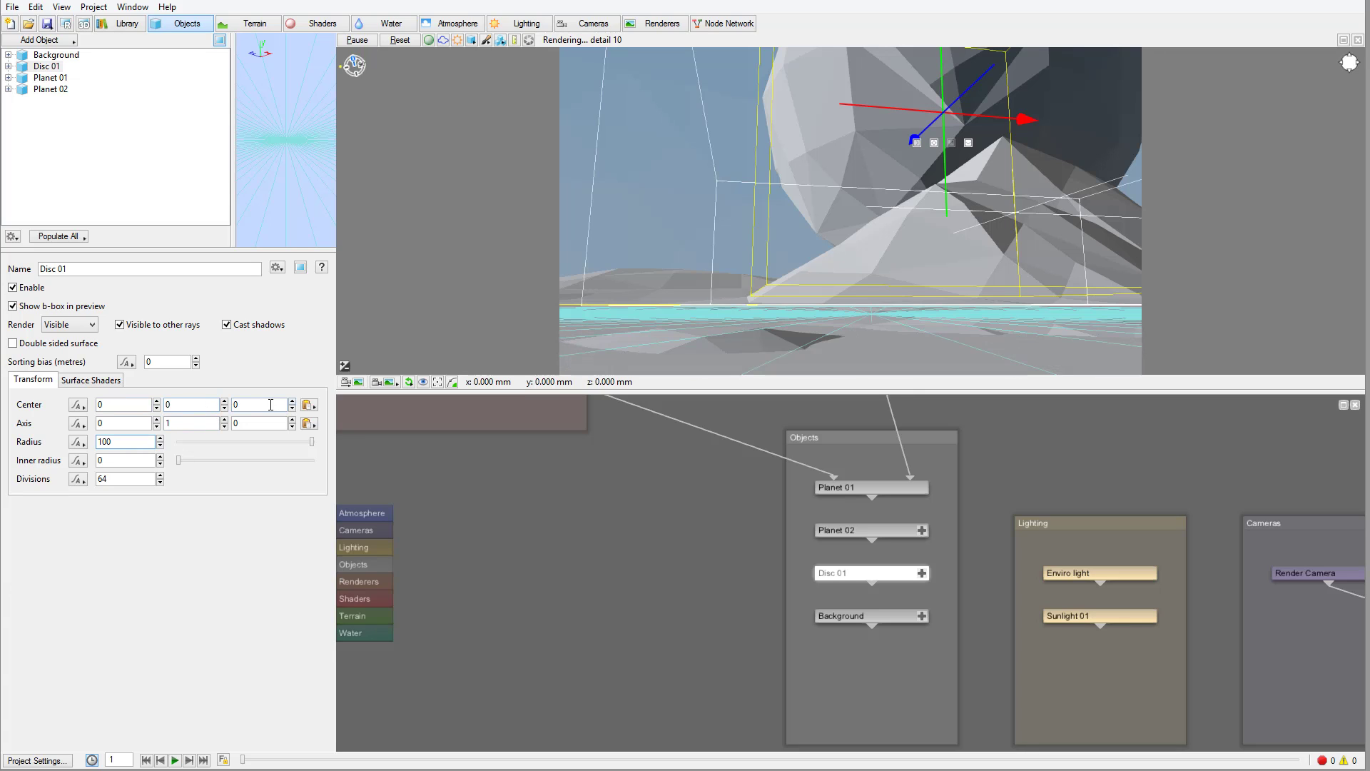
Set the disc's center to 10 on Y and 40 on Z.
text(1)
key(Return)
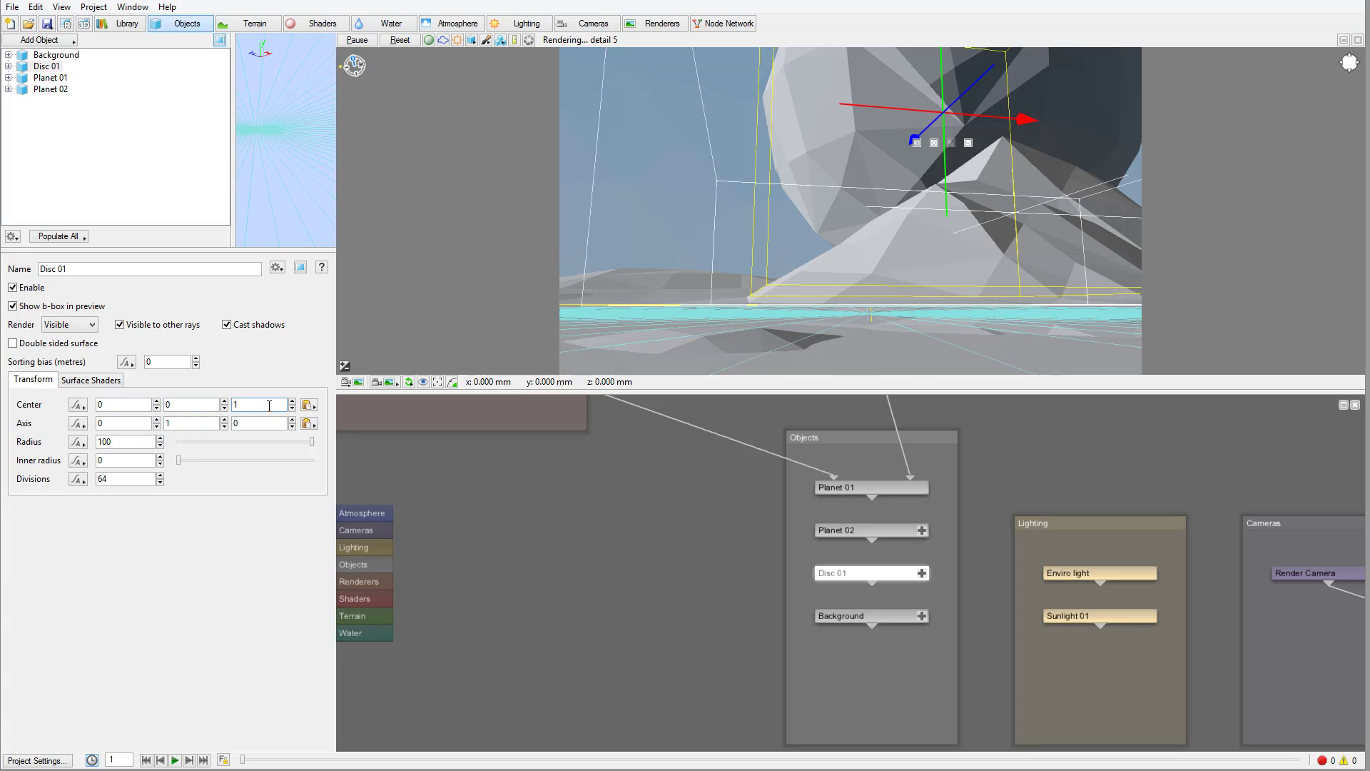
text(0)
key(Return)
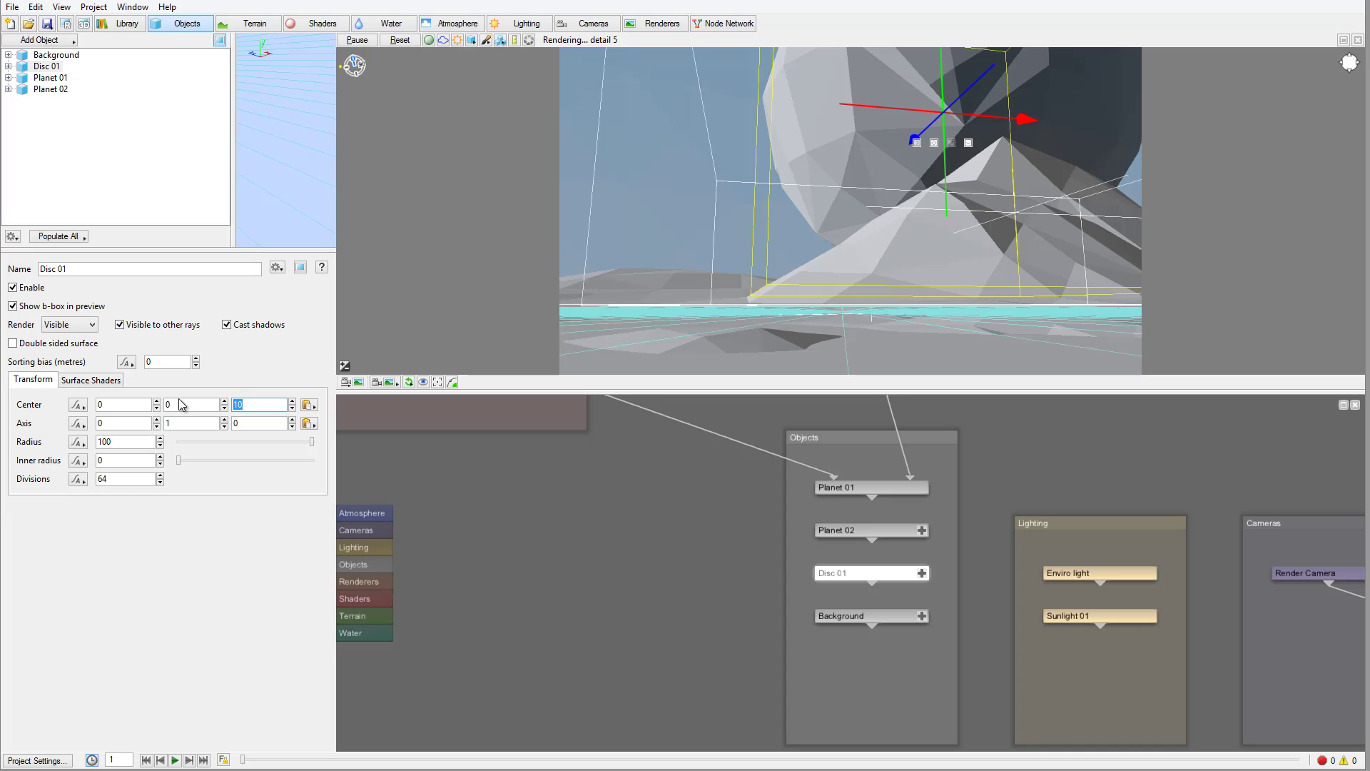
text(40)
key(Return)
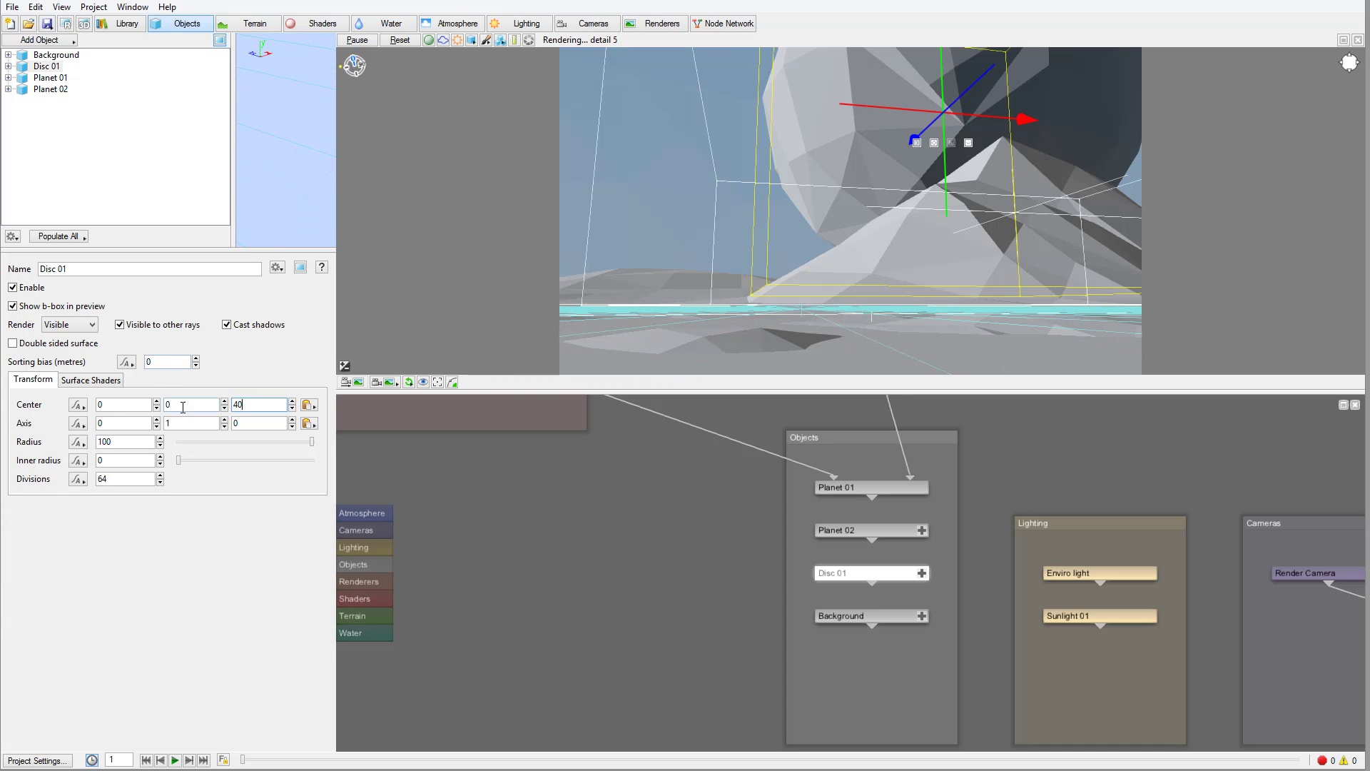
text(1)
key(Return)
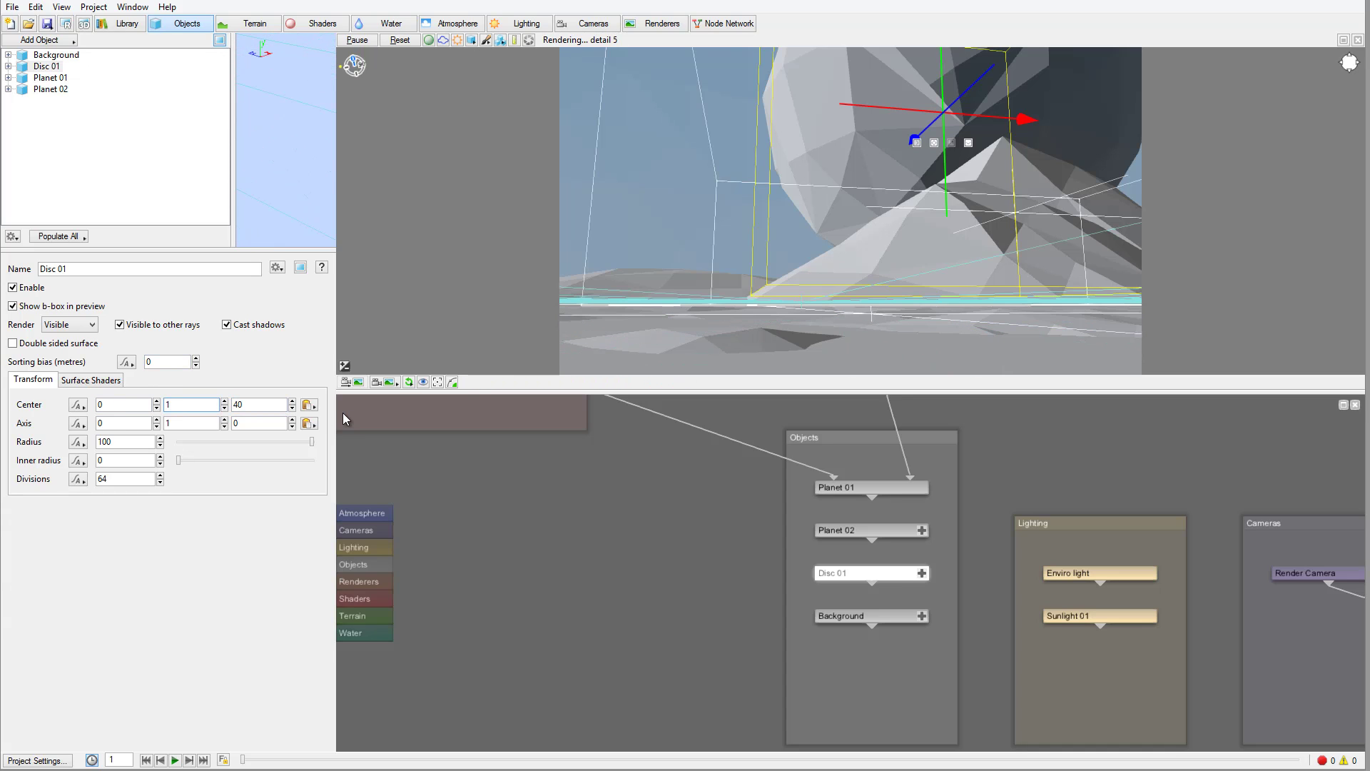
text(0)
key(Return)
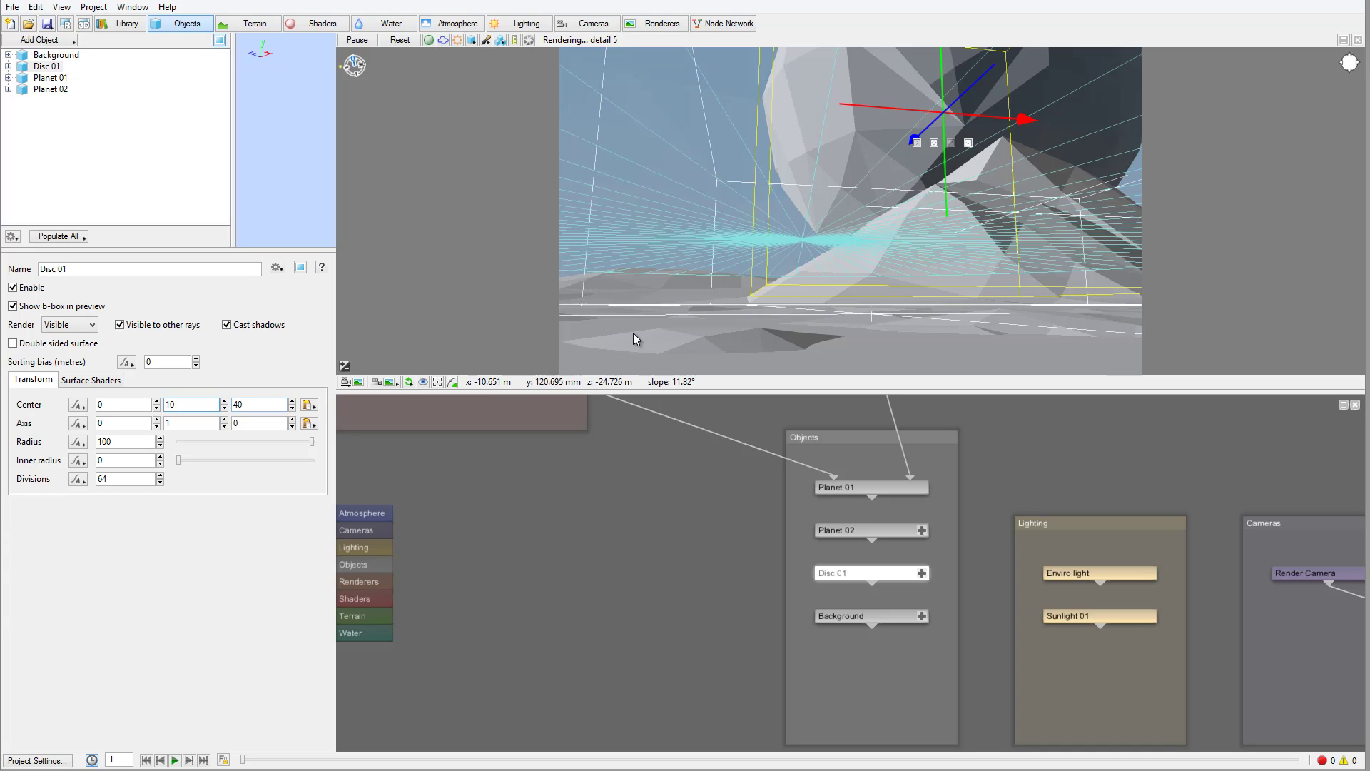
Select the disc in the preview and move its center to about X 50, Y 44, Z 226.
right_click(846, 169)
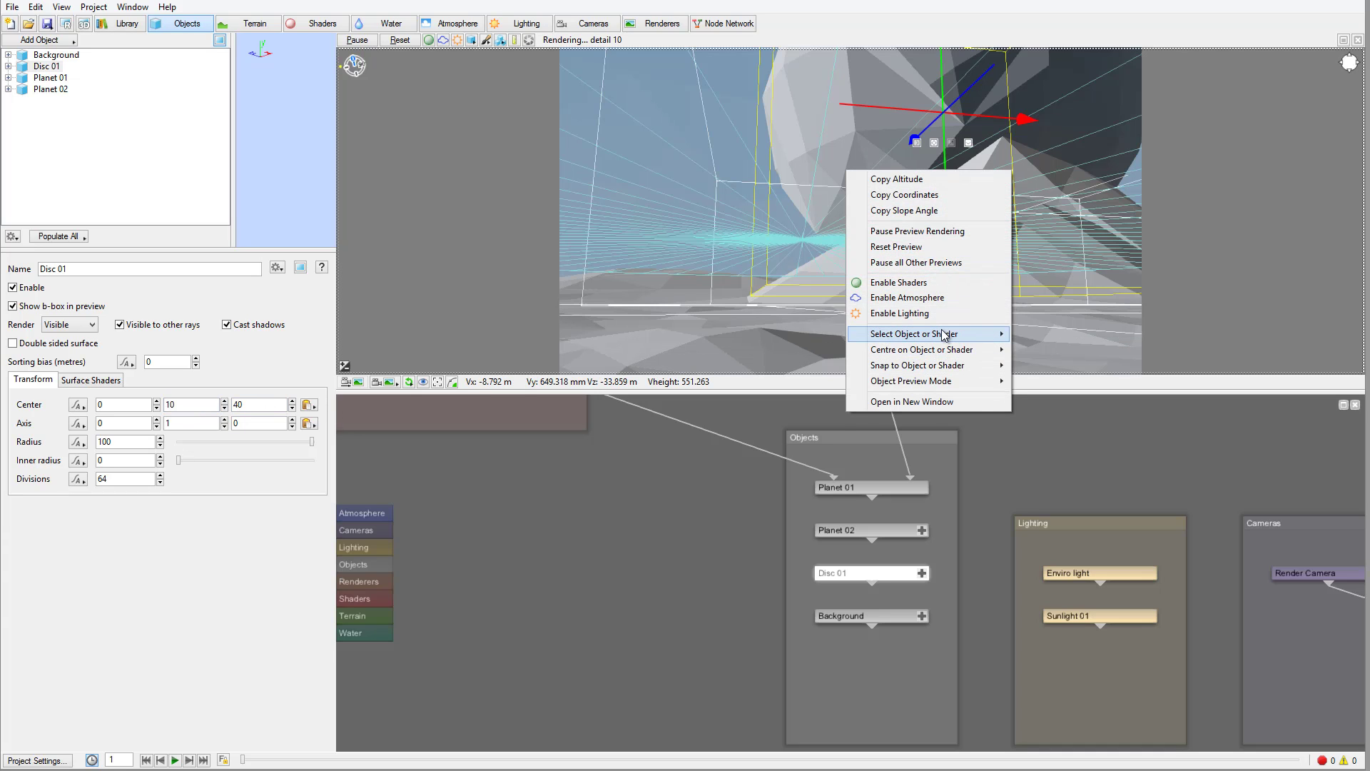
mouse_move(945, 334)
click(762, 337)
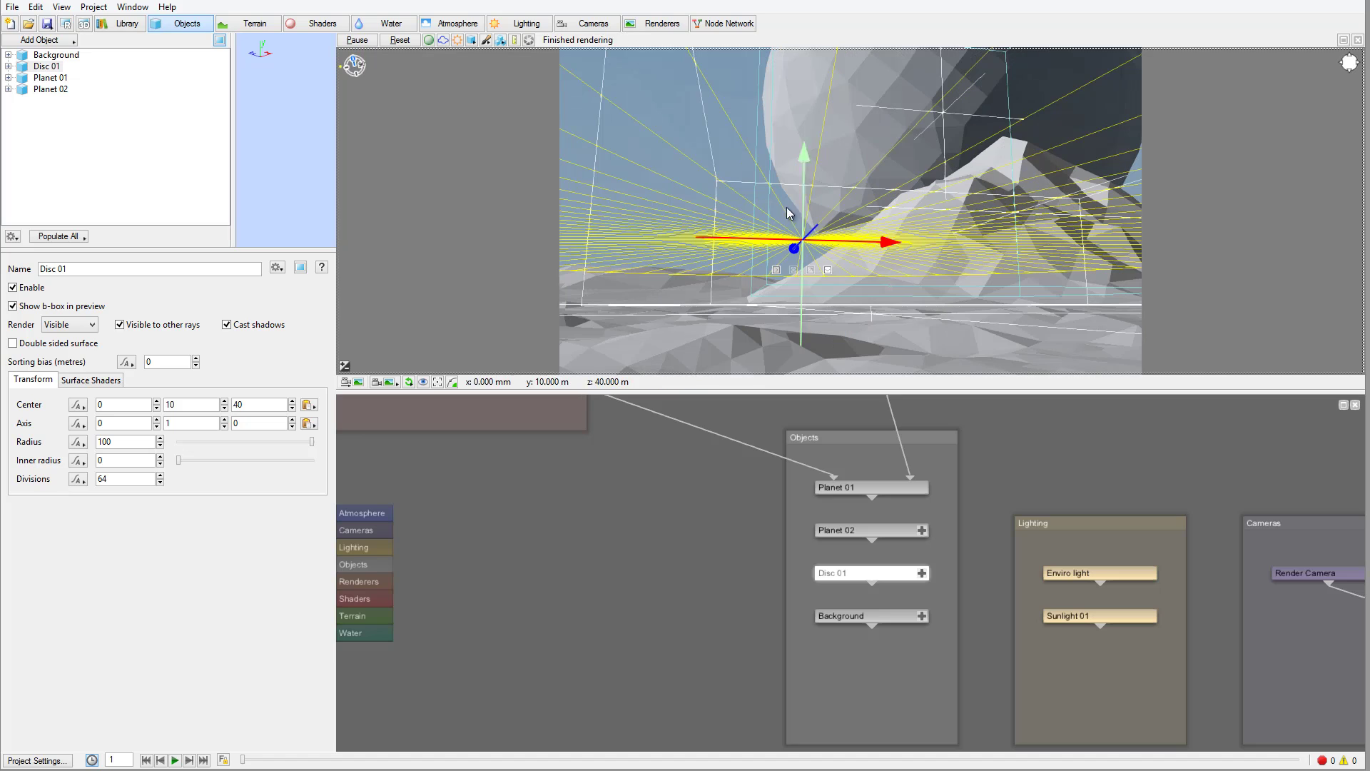
drag(789, 250, 14, 272)
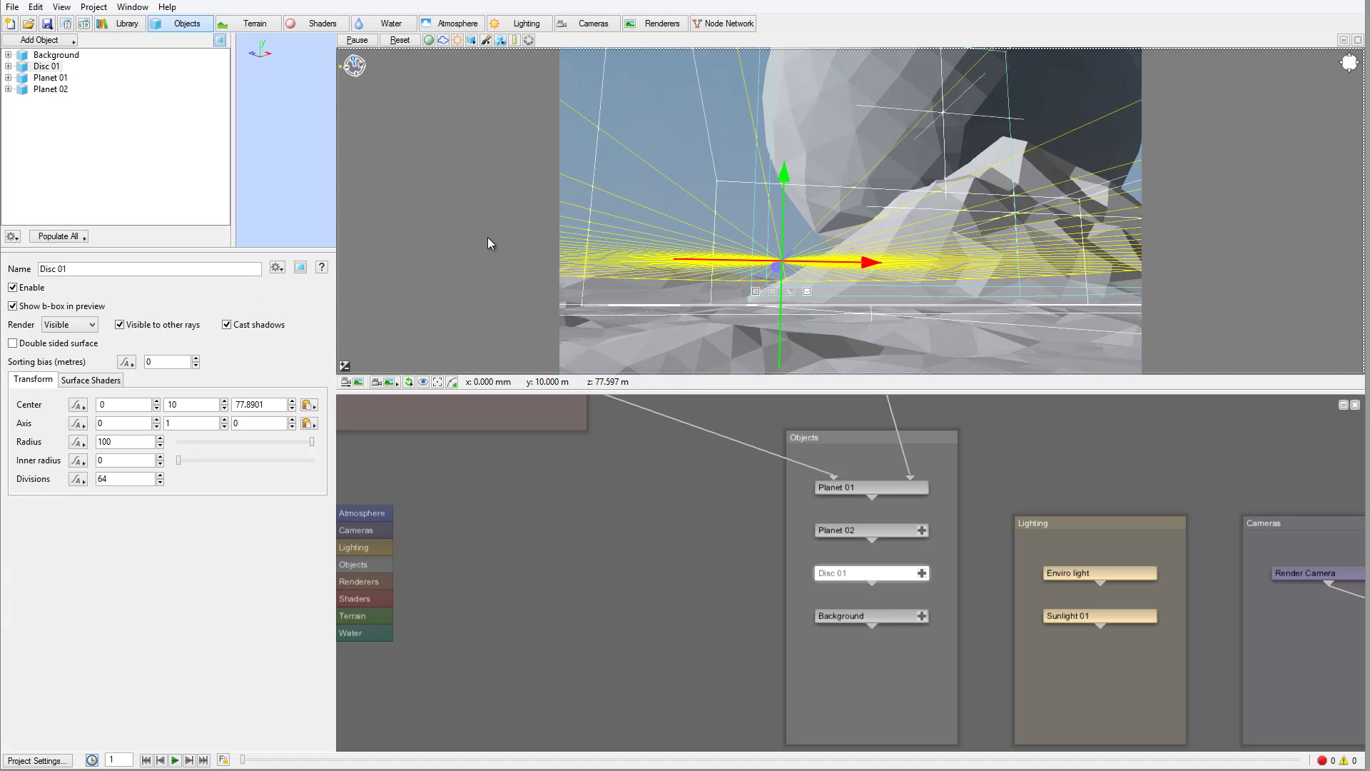
drag(859, 257, 1093, 262)
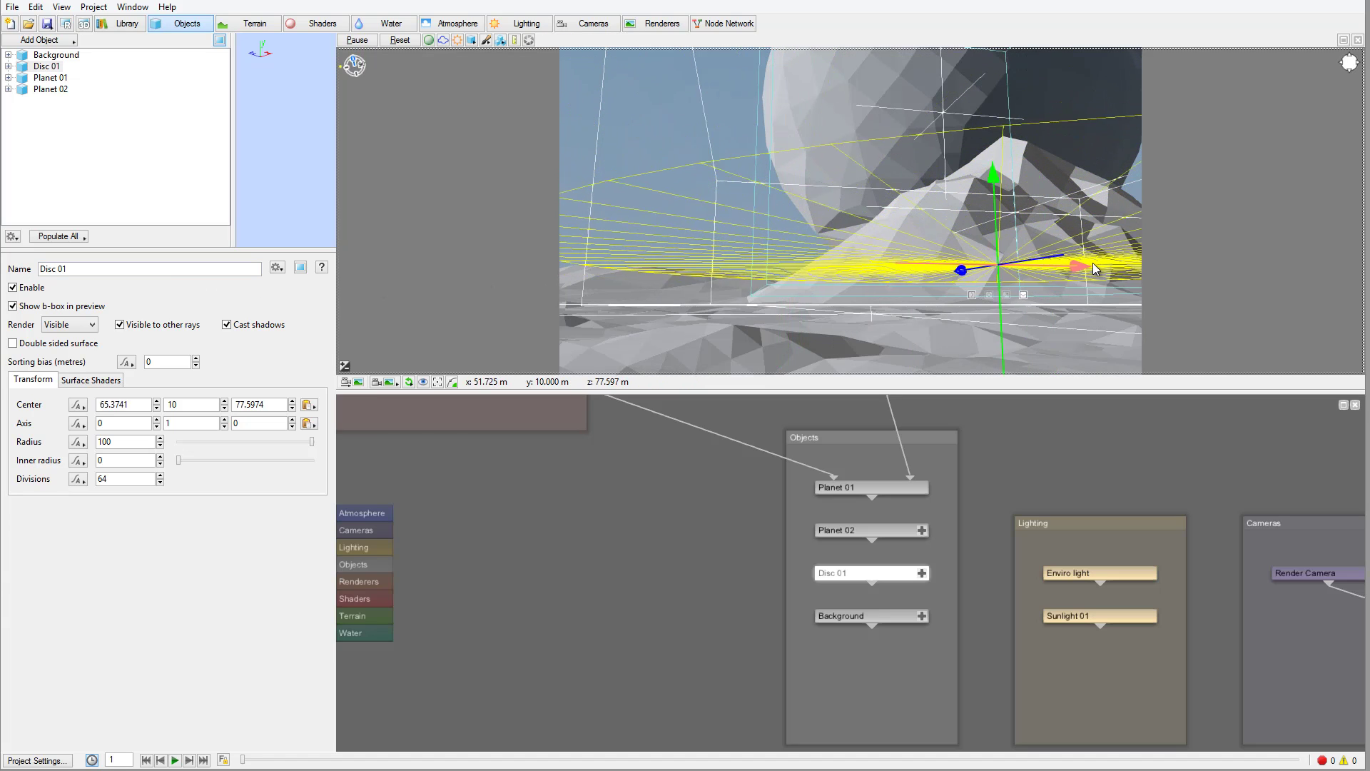
drag(880, 263, 45, 260)
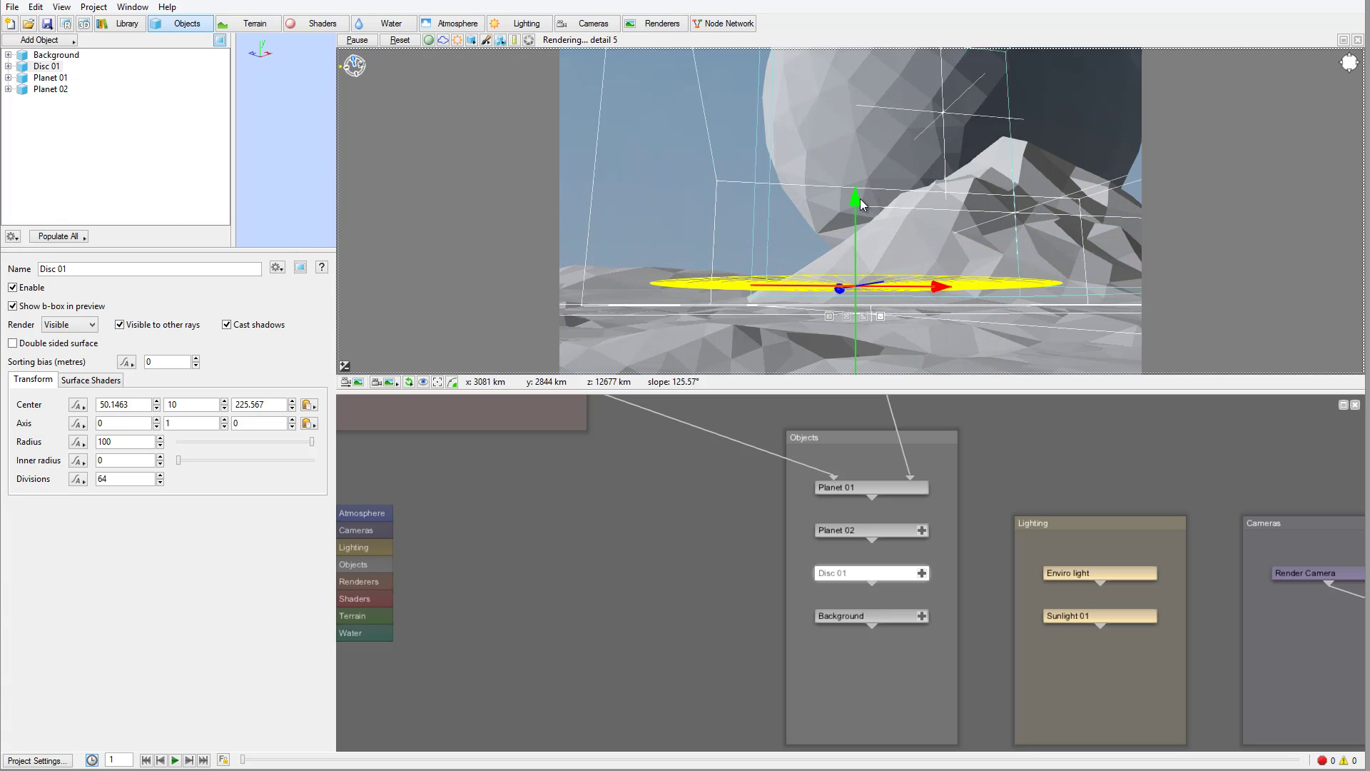
drag(855, 201, 842, 135)
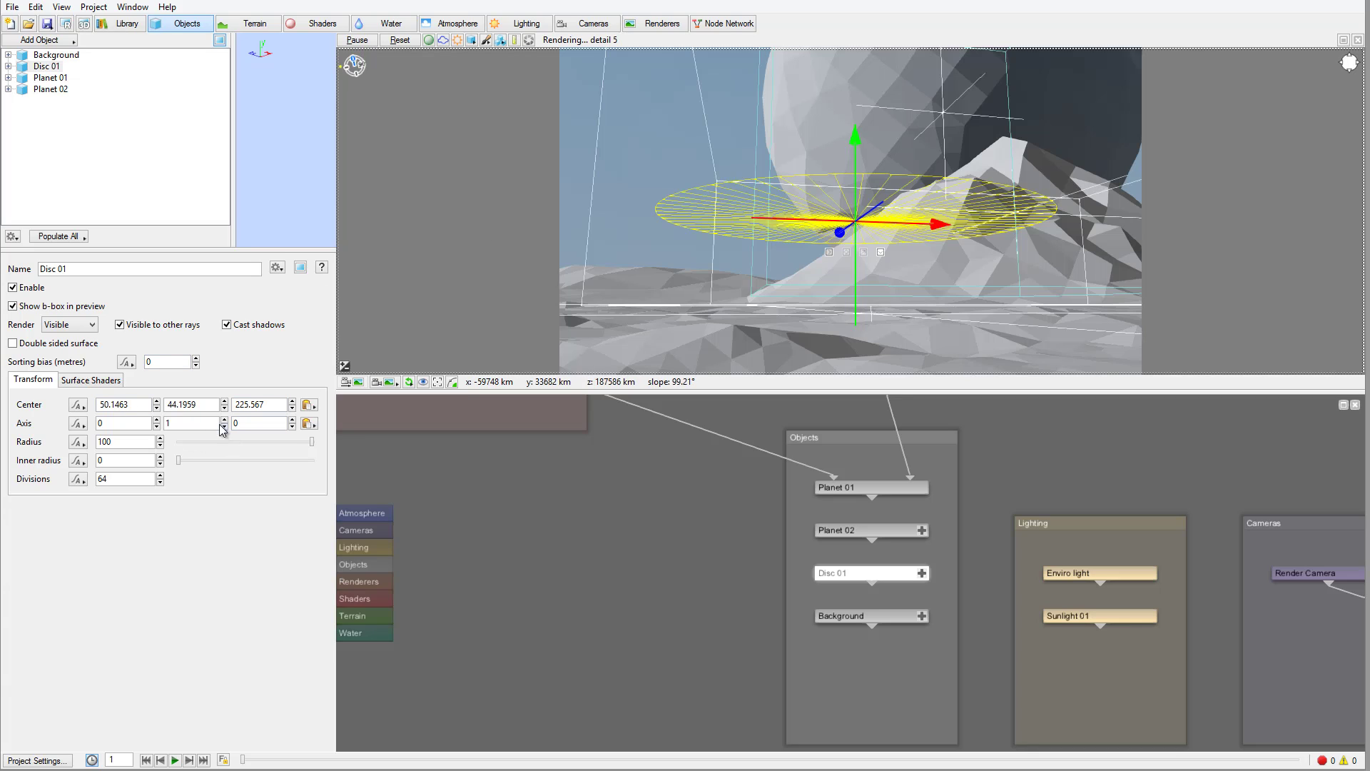
Tilt the disc by setting its axis to 1, -2, 1 and raise its center to about 59 on Y.
click(224, 426)
click(224, 428)
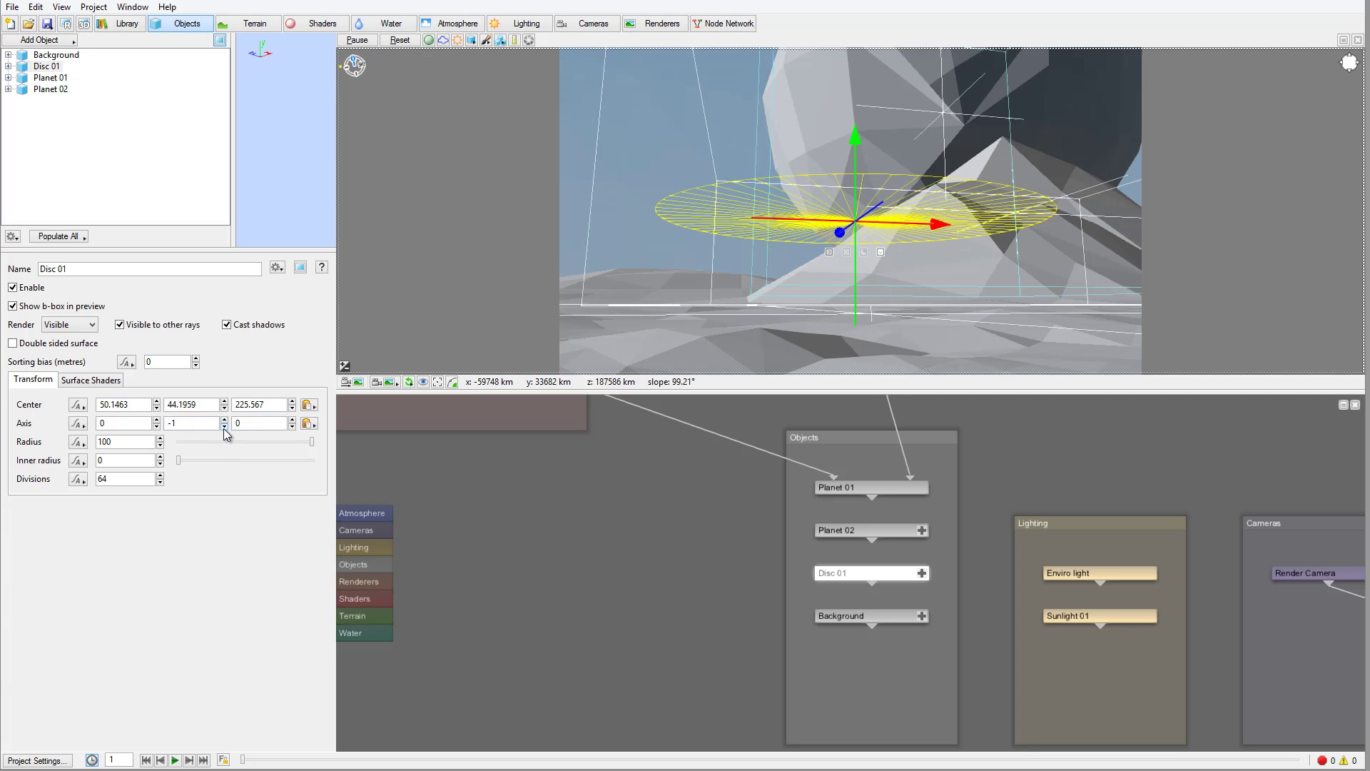
click(224, 428)
click(156, 426)
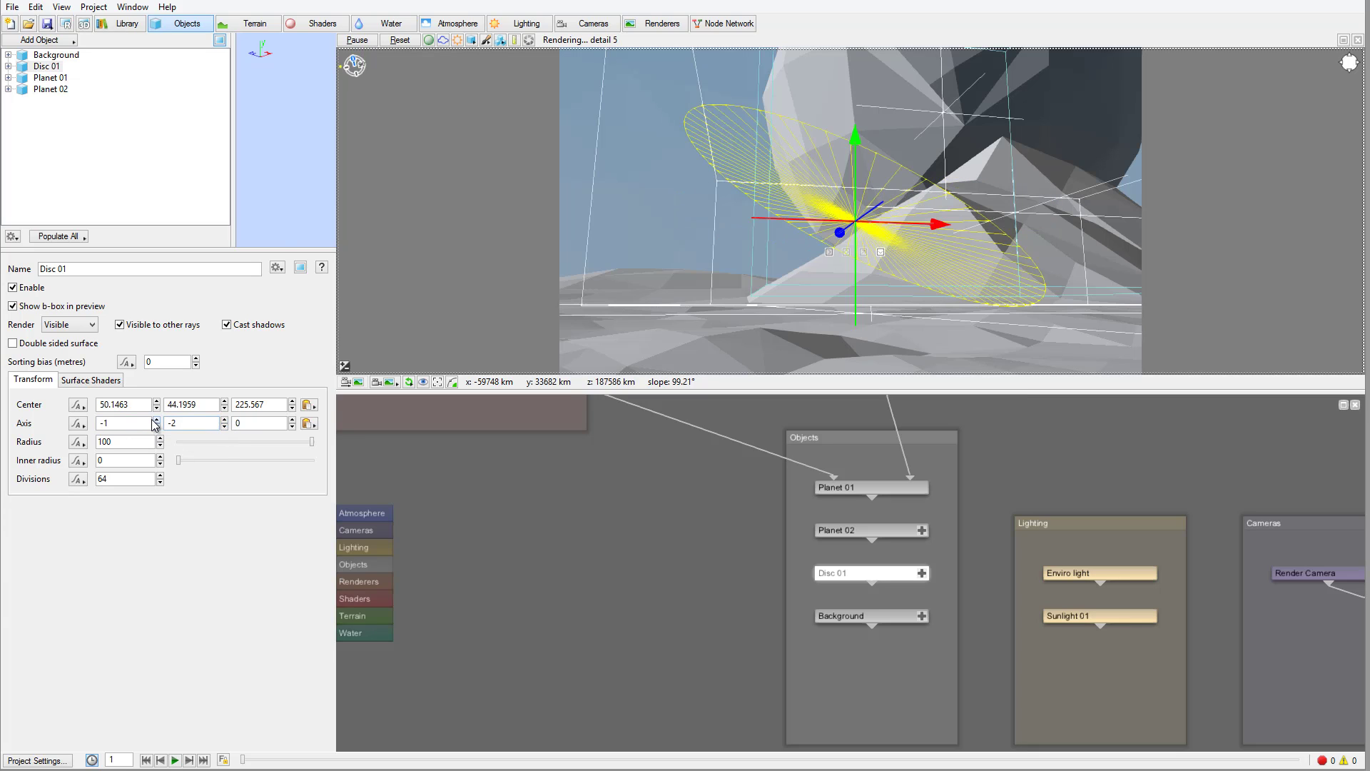
click(157, 419)
click(156, 420)
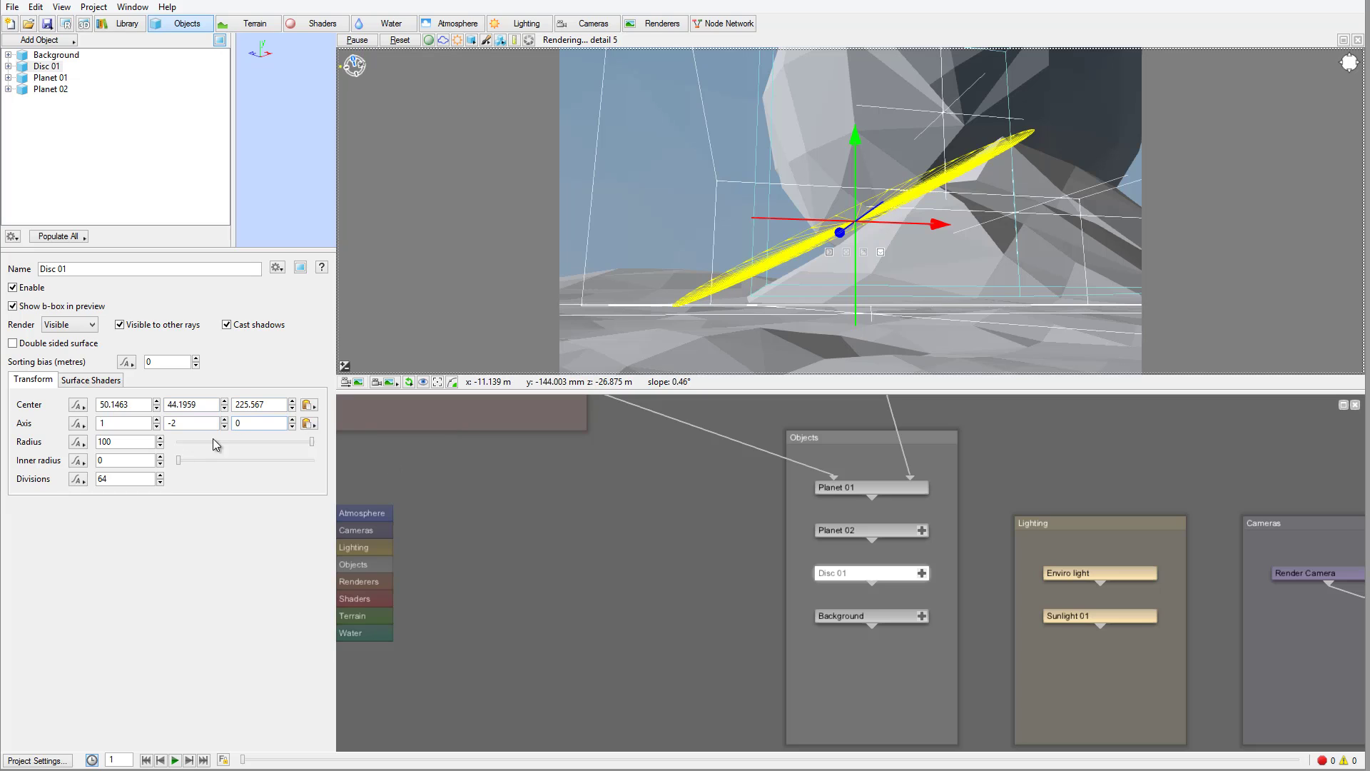
click(224, 419)
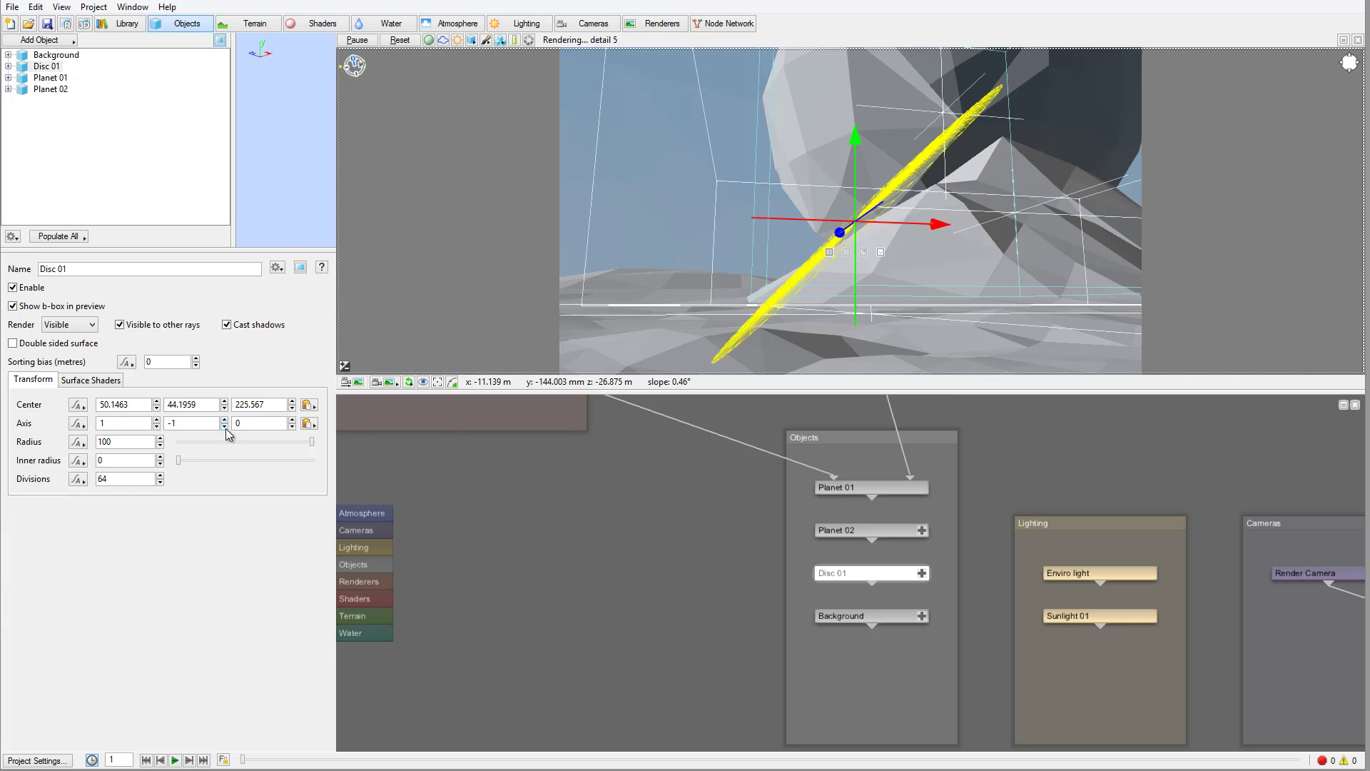
click(224, 427)
click(292, 426)
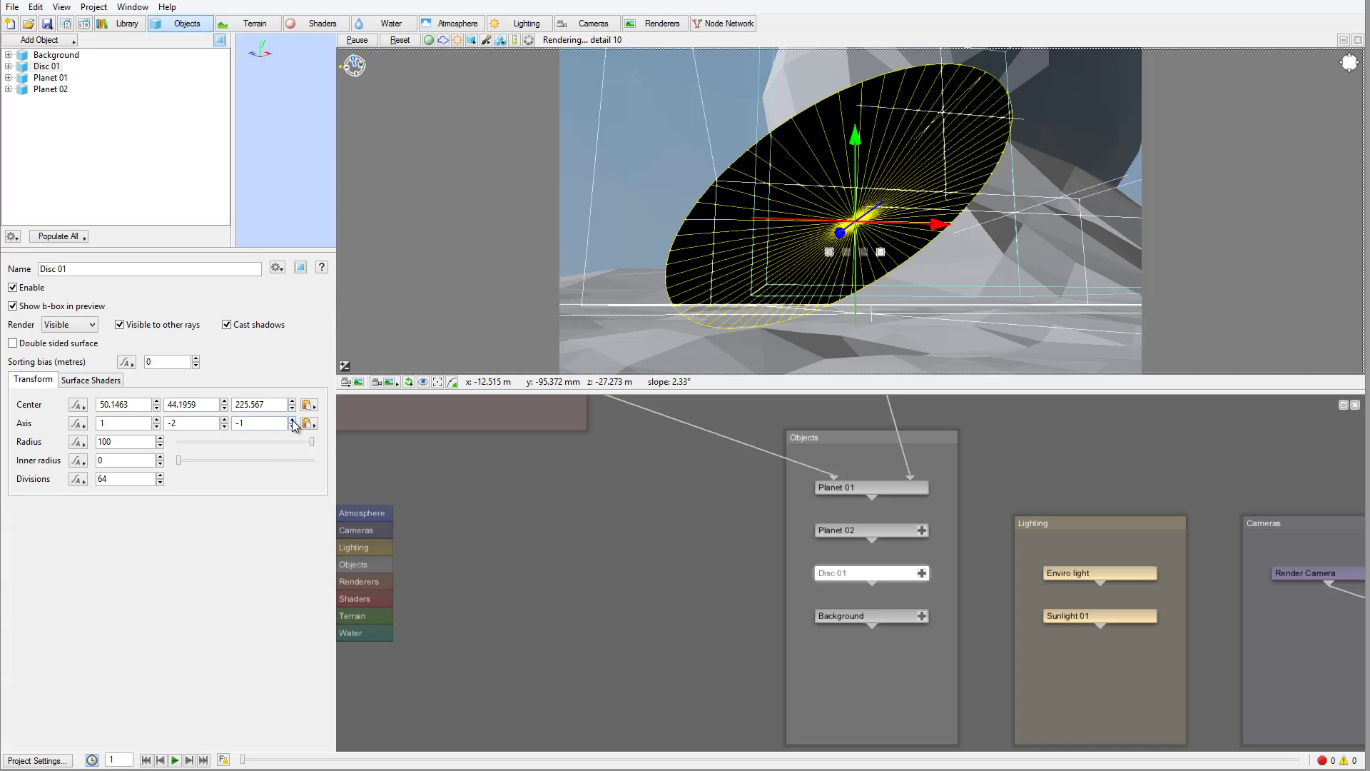
click(292, 419)
click(292, 420)
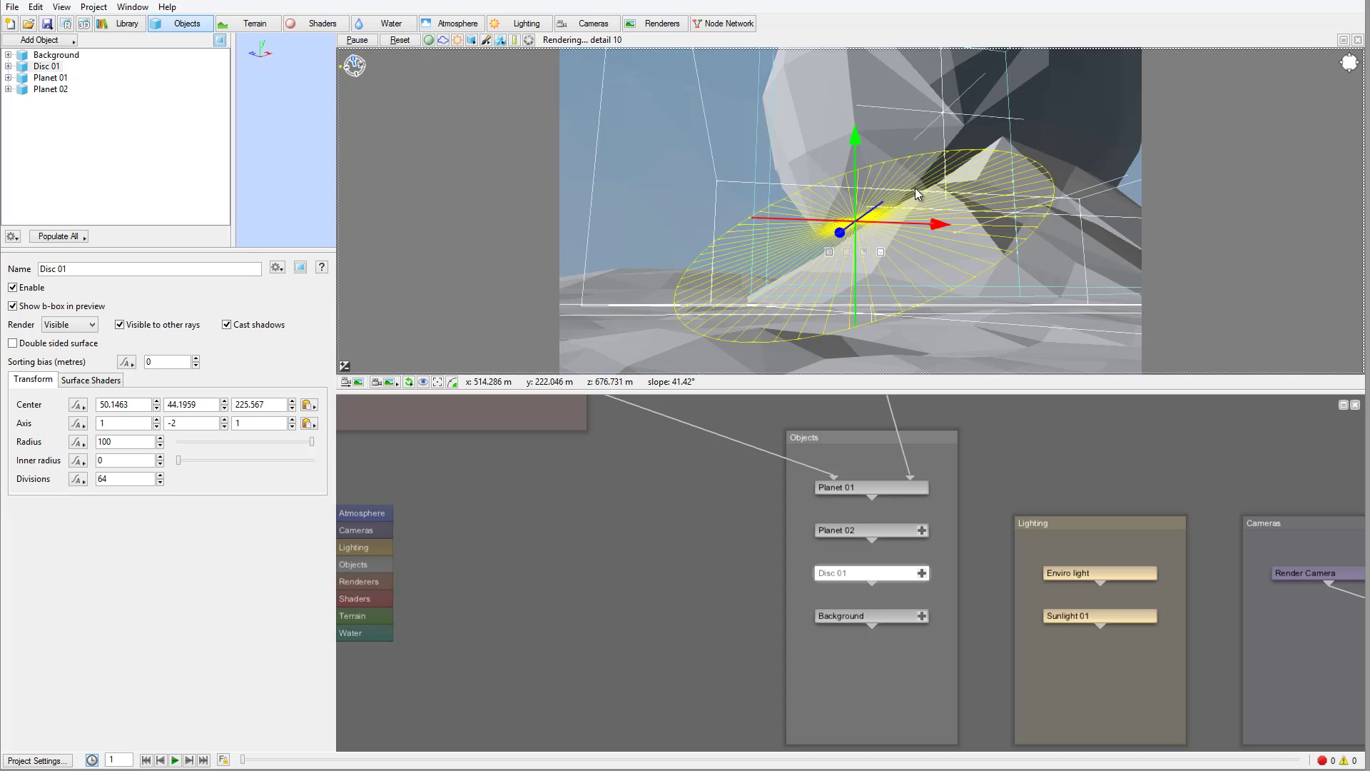
drag(850, 135, 852, 105)
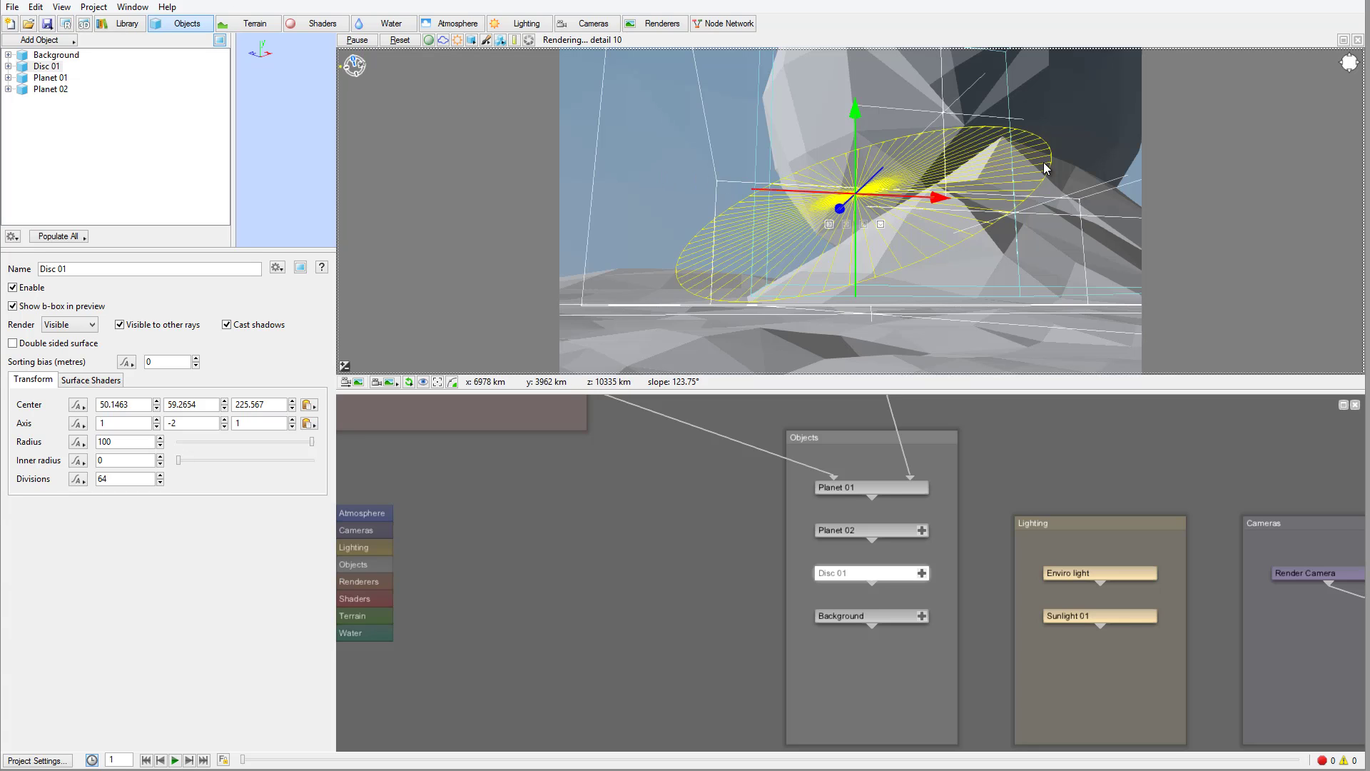
Add a rock population to the scene.
click(71, 42)
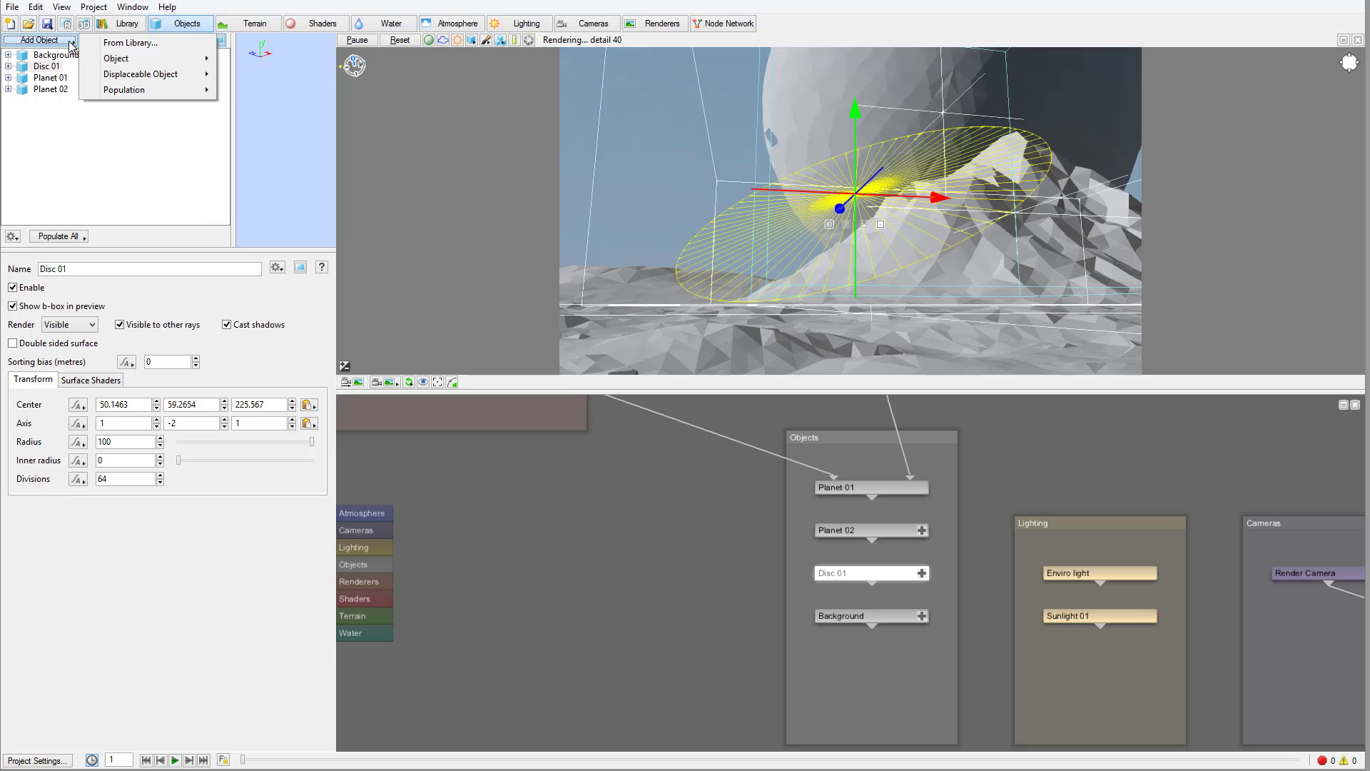
mouse_move(165, 63)
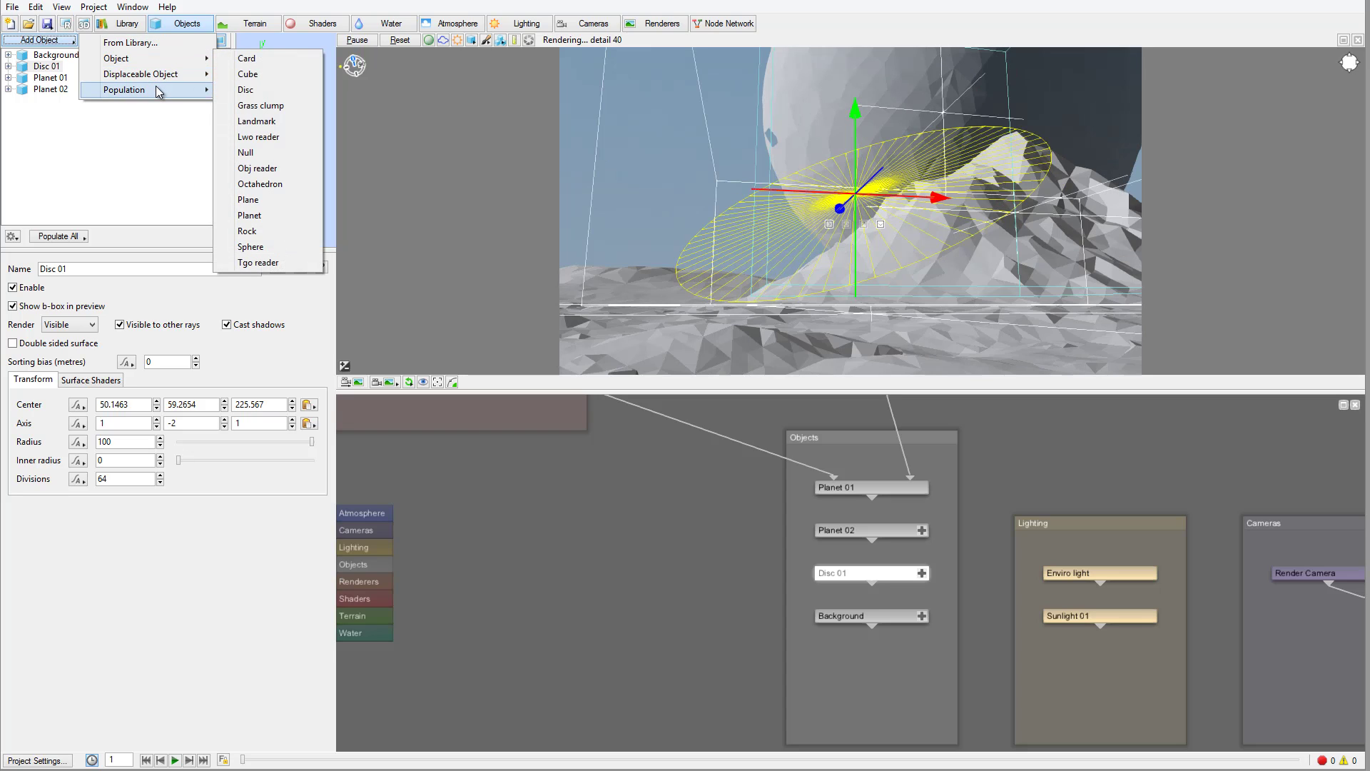
mouse_move(157, 90)
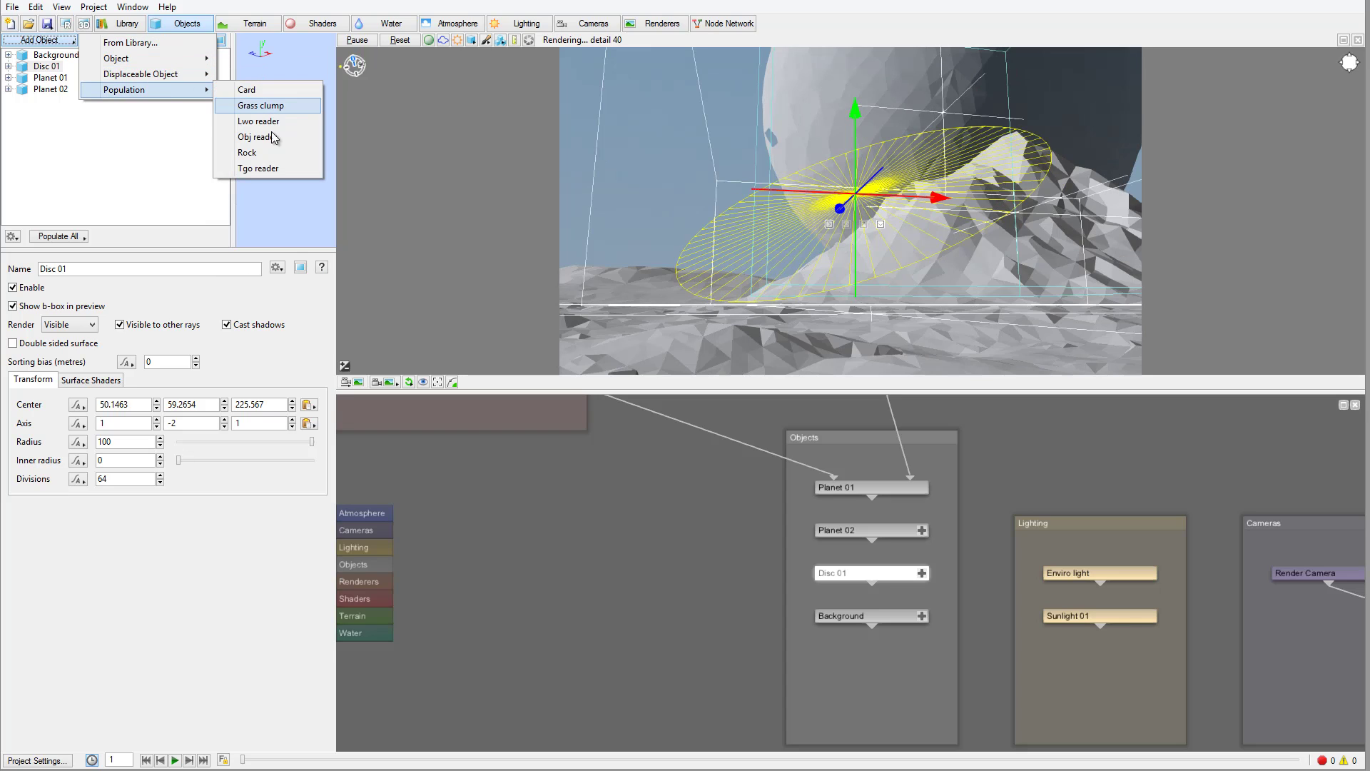
click(276, 153)
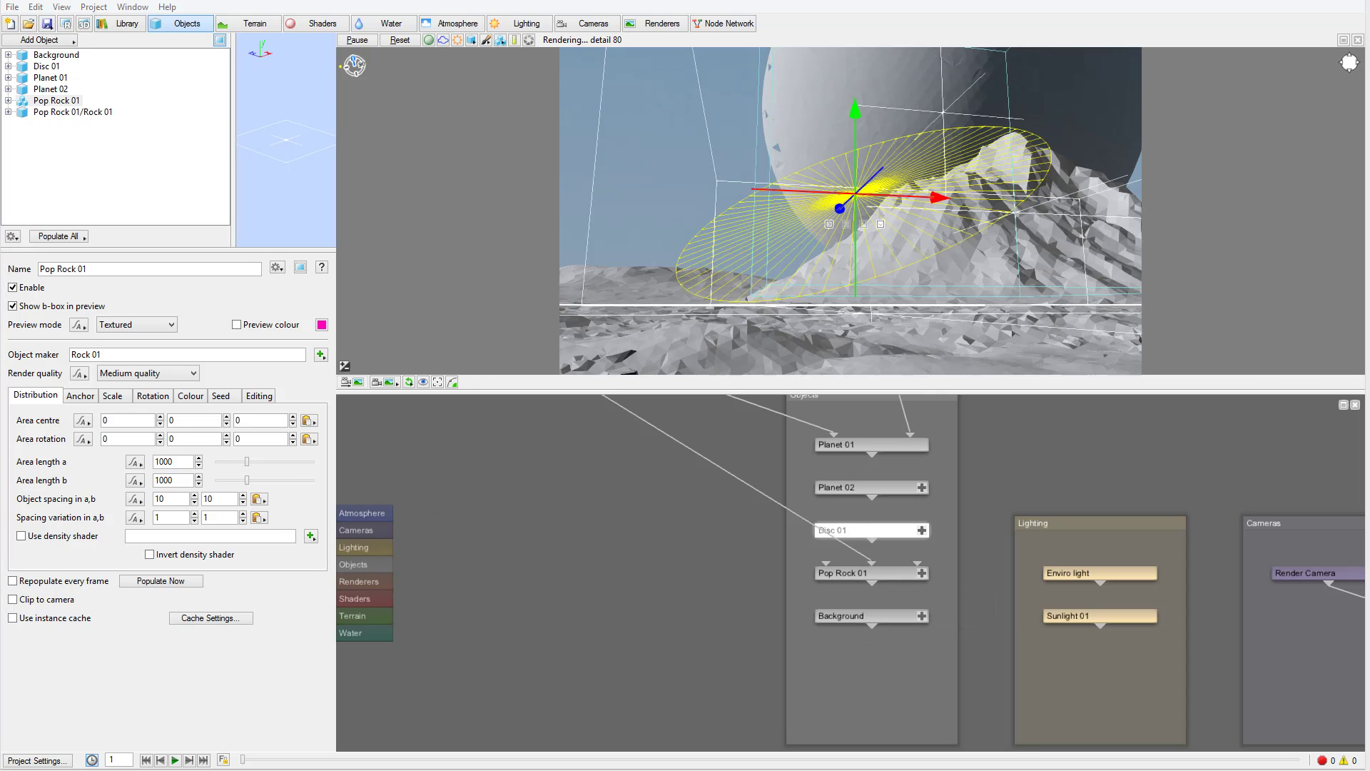
Anchor the rock population to sit on an object, assigning Disc 01 as that object.
click(84, 397)
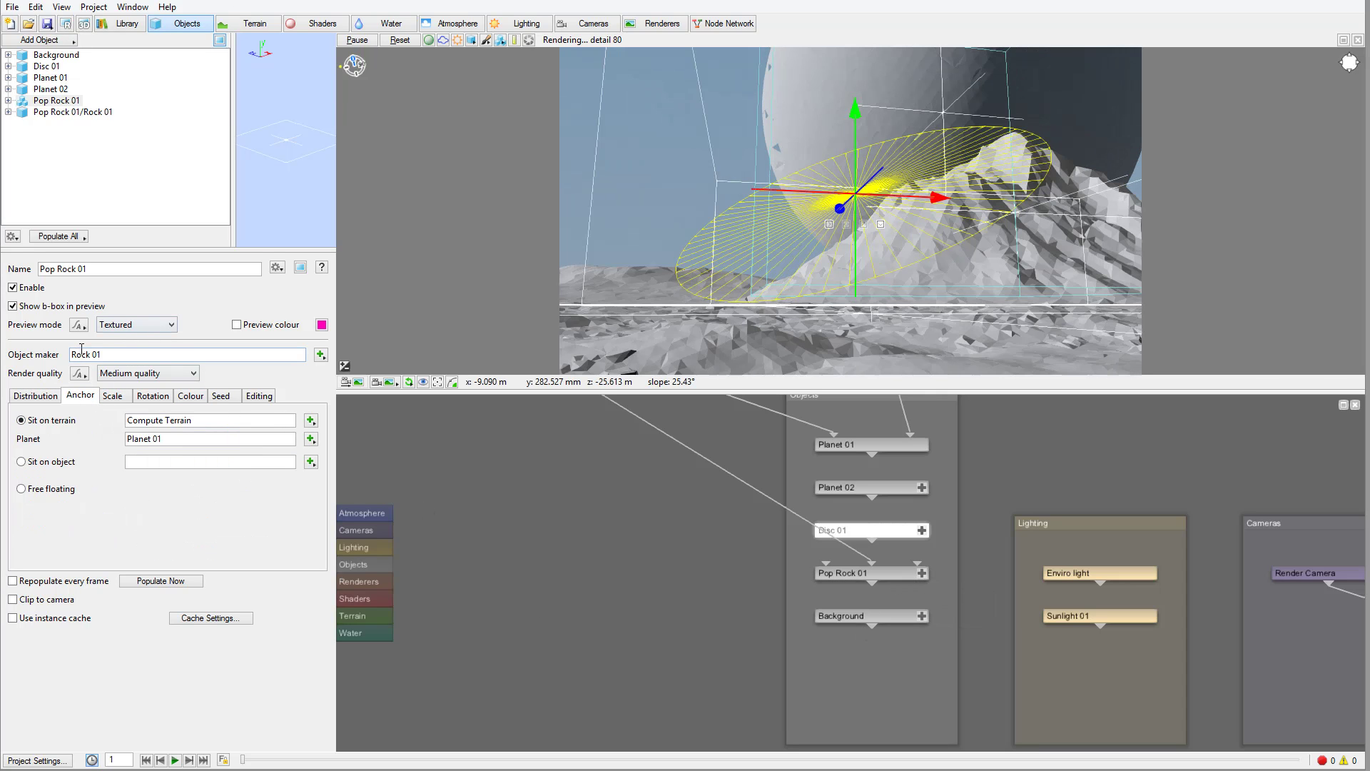
click(21, 463)
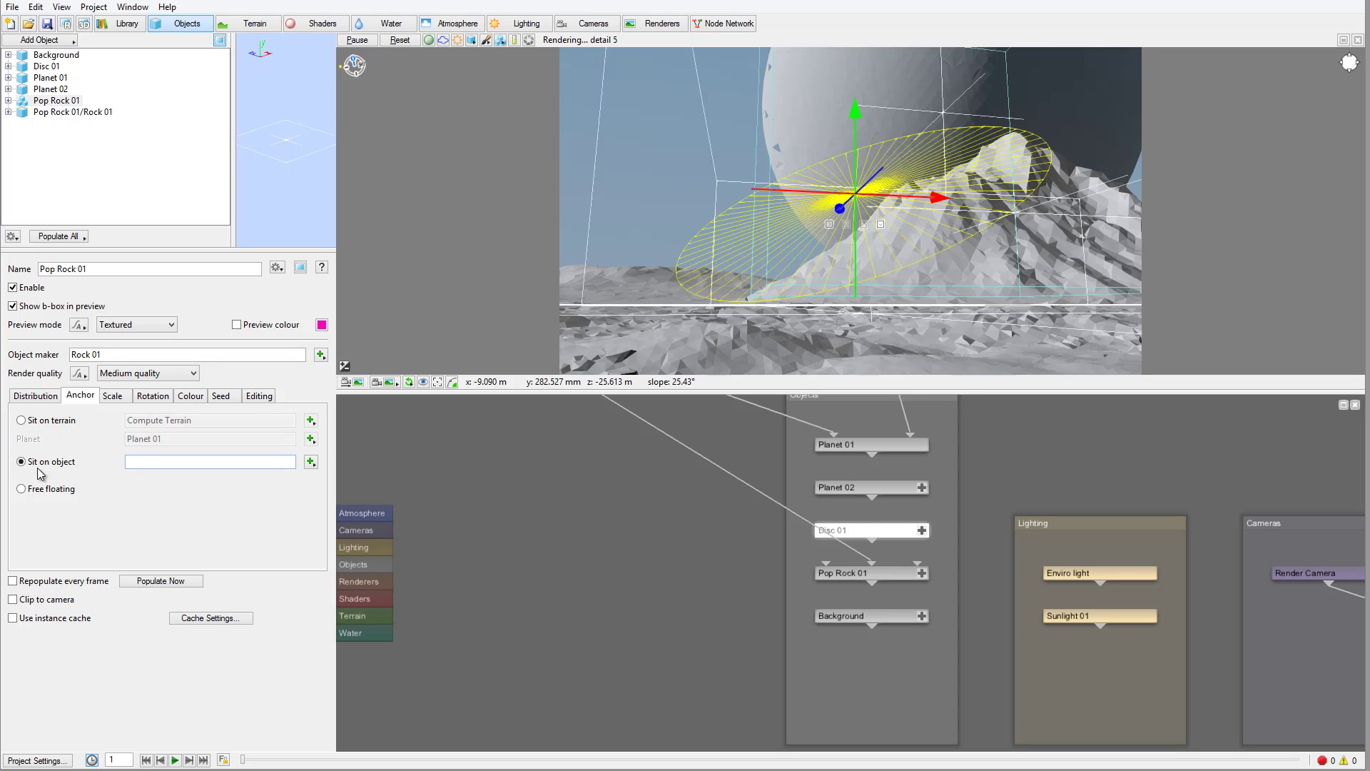
click(312, 462)
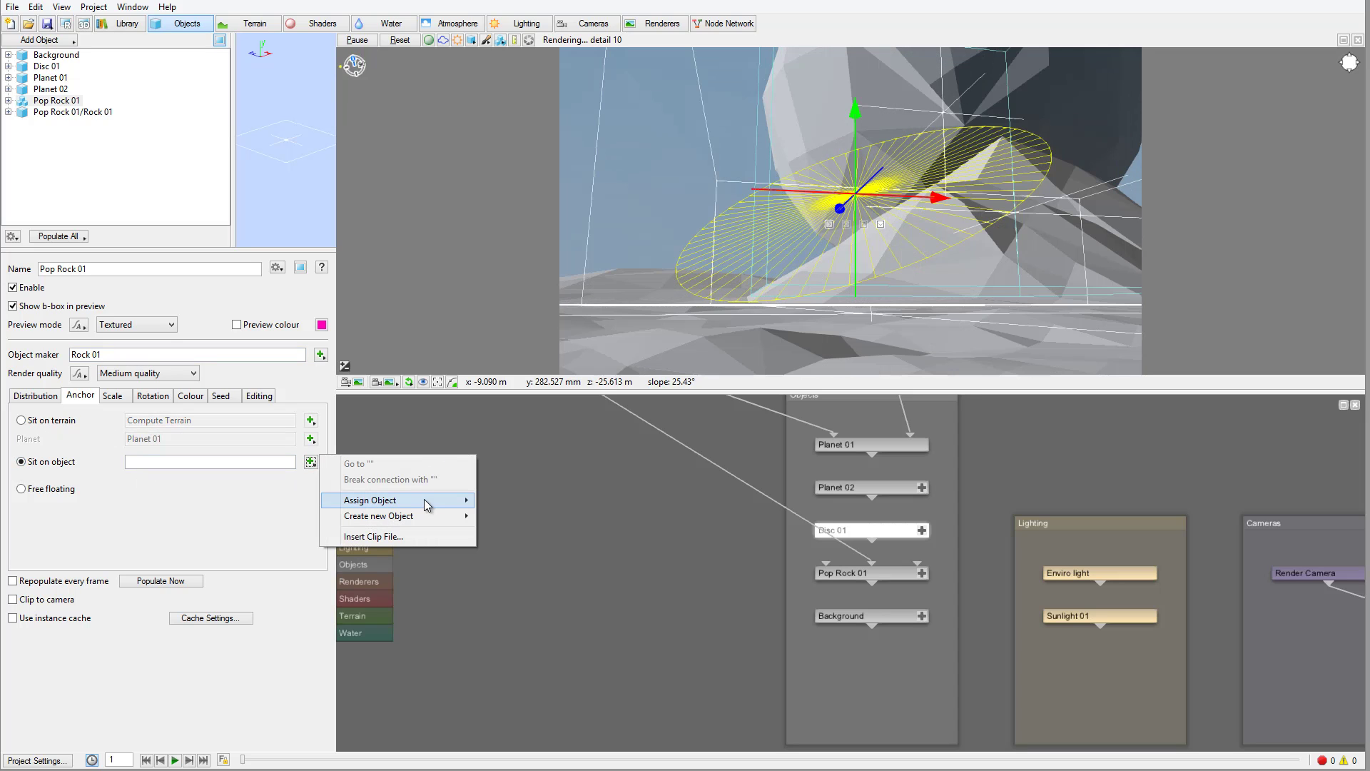
mouse_move(423, 501)
click(247, 515)
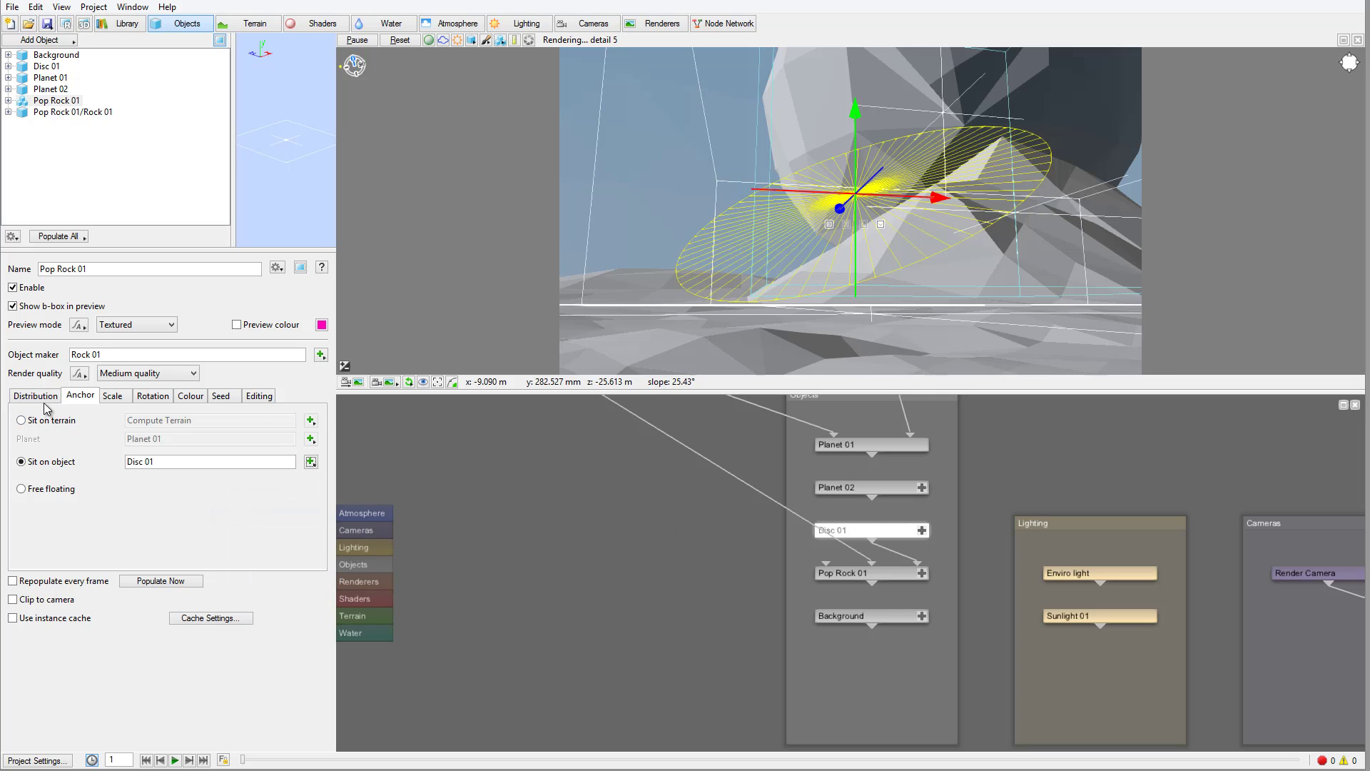
Populate the rocks on Disc 01 and move the Disc 01 and Pop Rock 01 nodes out of the Objects group.
click(166, 583)
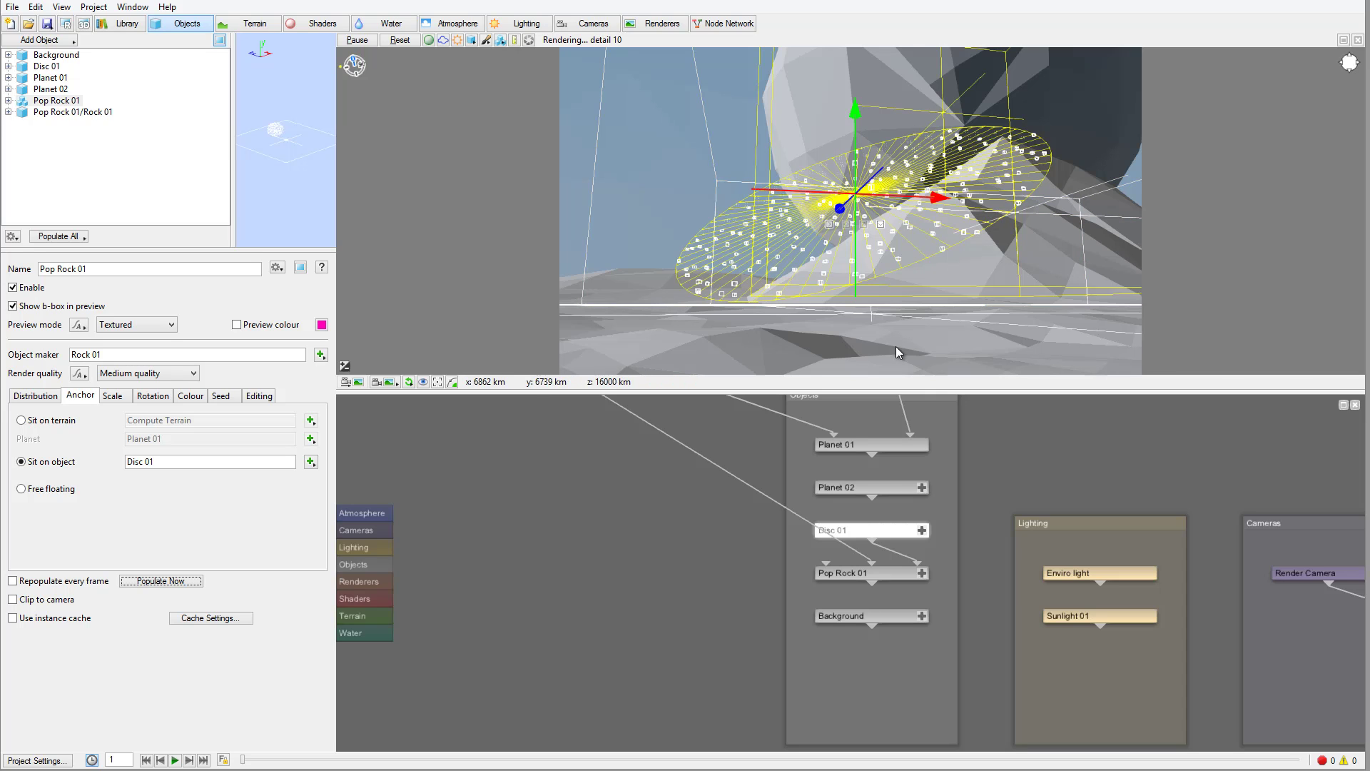
drag(889, 529, 749, 490)
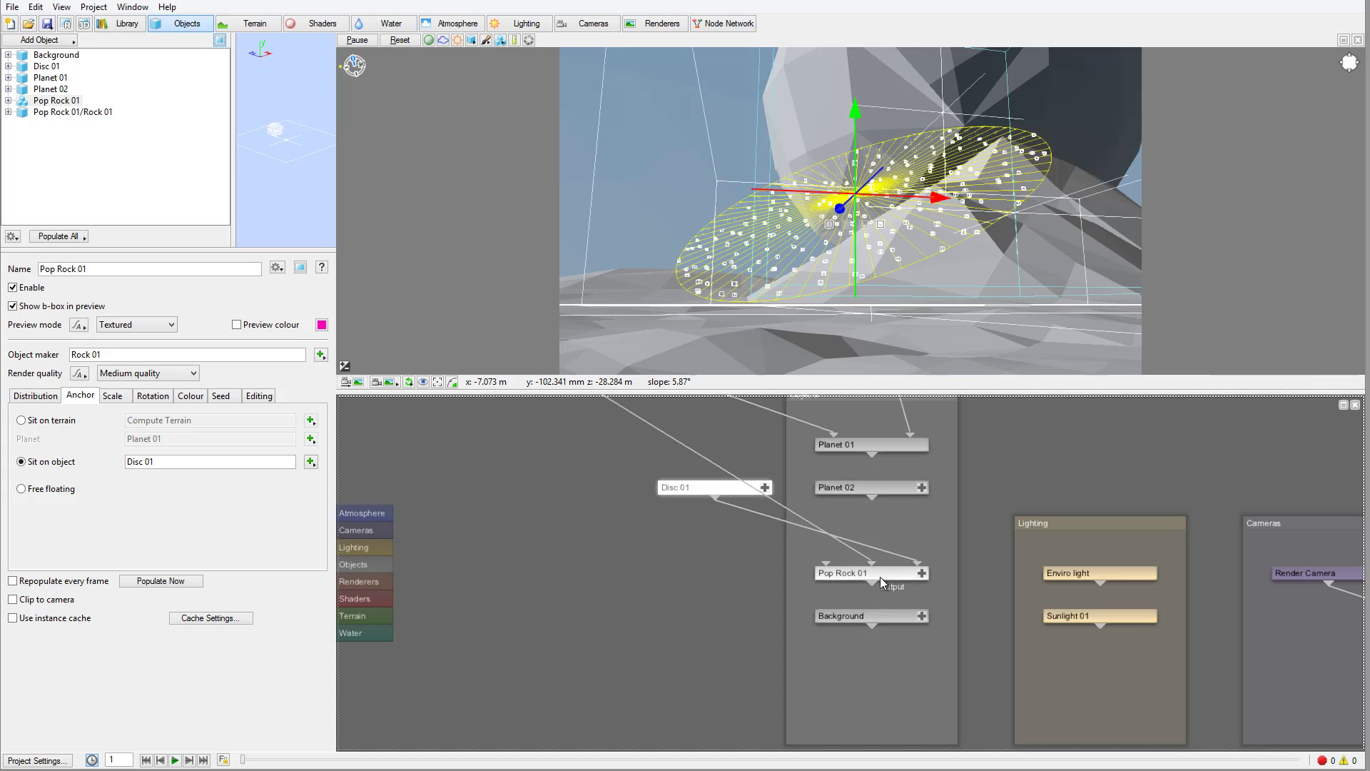
drag(882, 575, 710, 544)
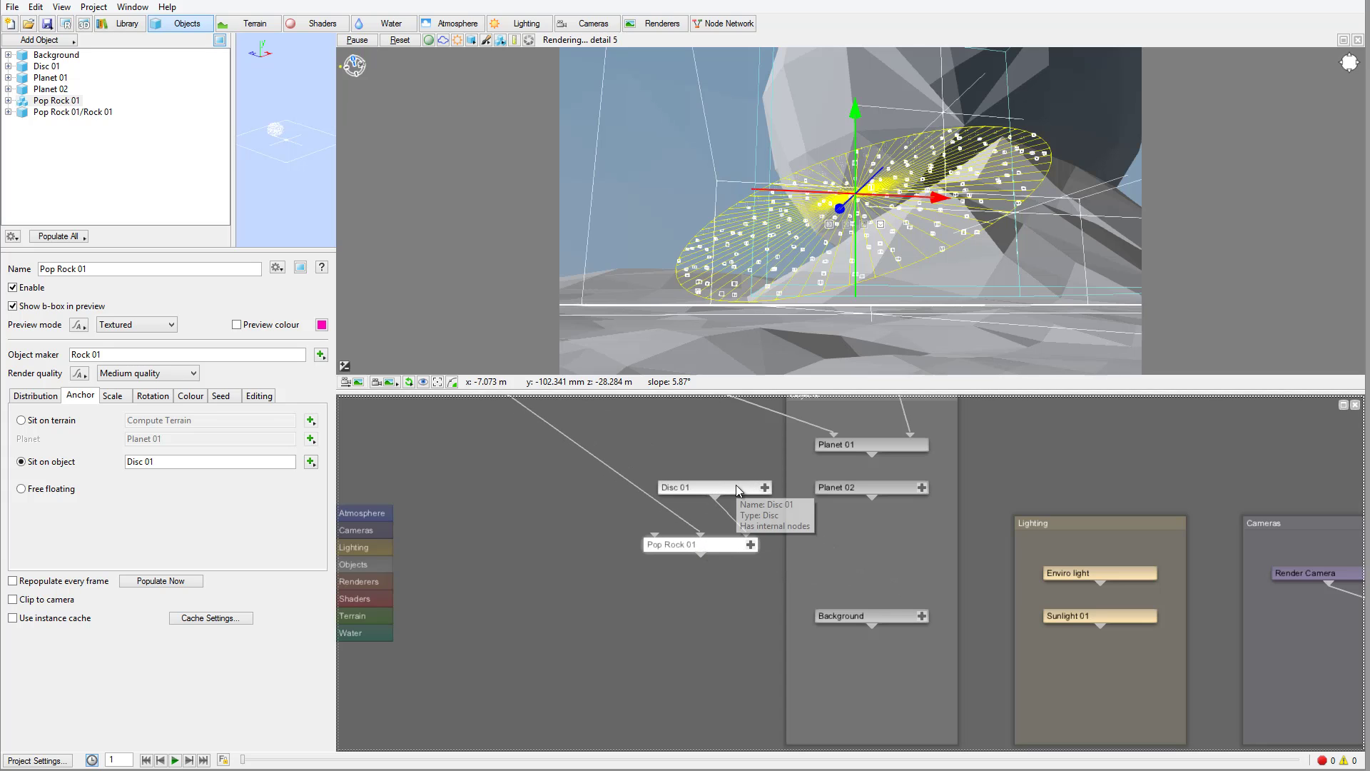
Set Disc 01's inner radius to 50 and repopulate the rocks on the resulting ring.
click(737, 488)
double_click(736, 488)
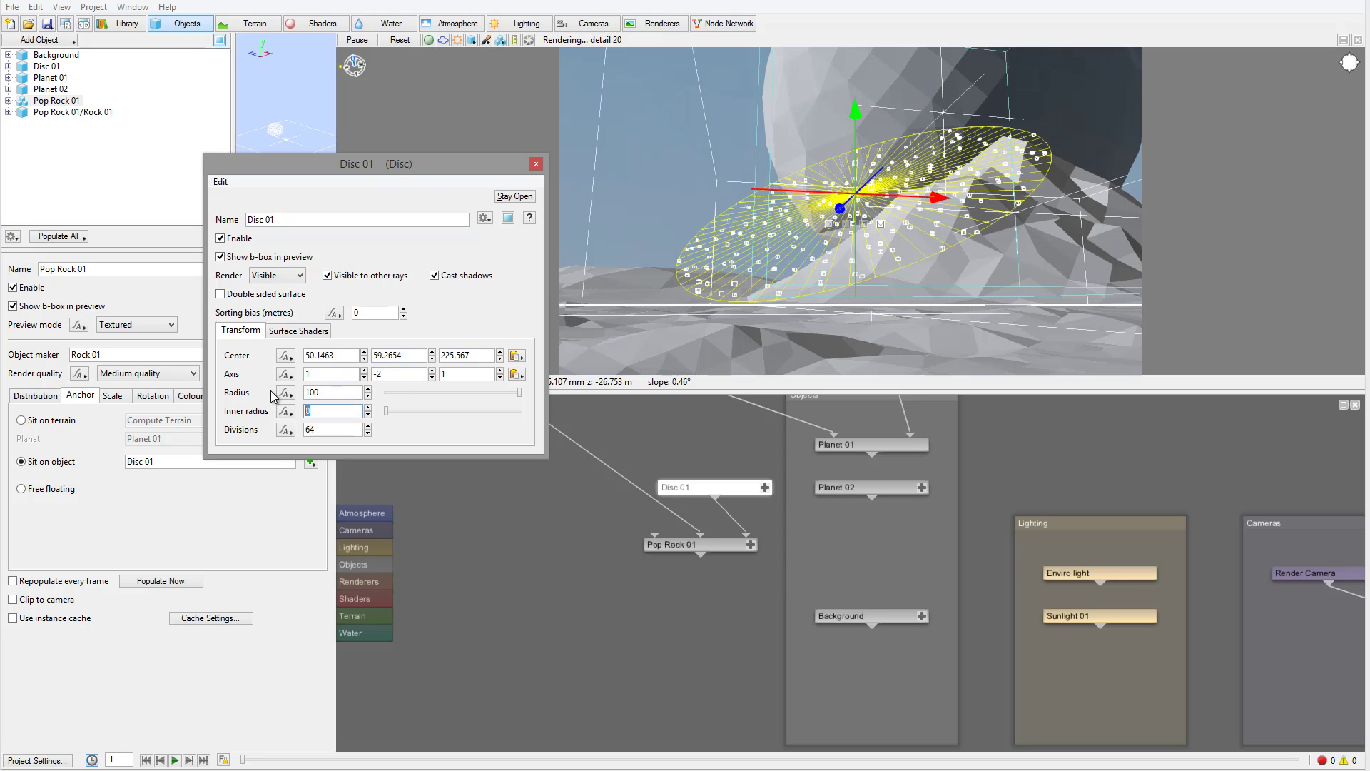
text(50)
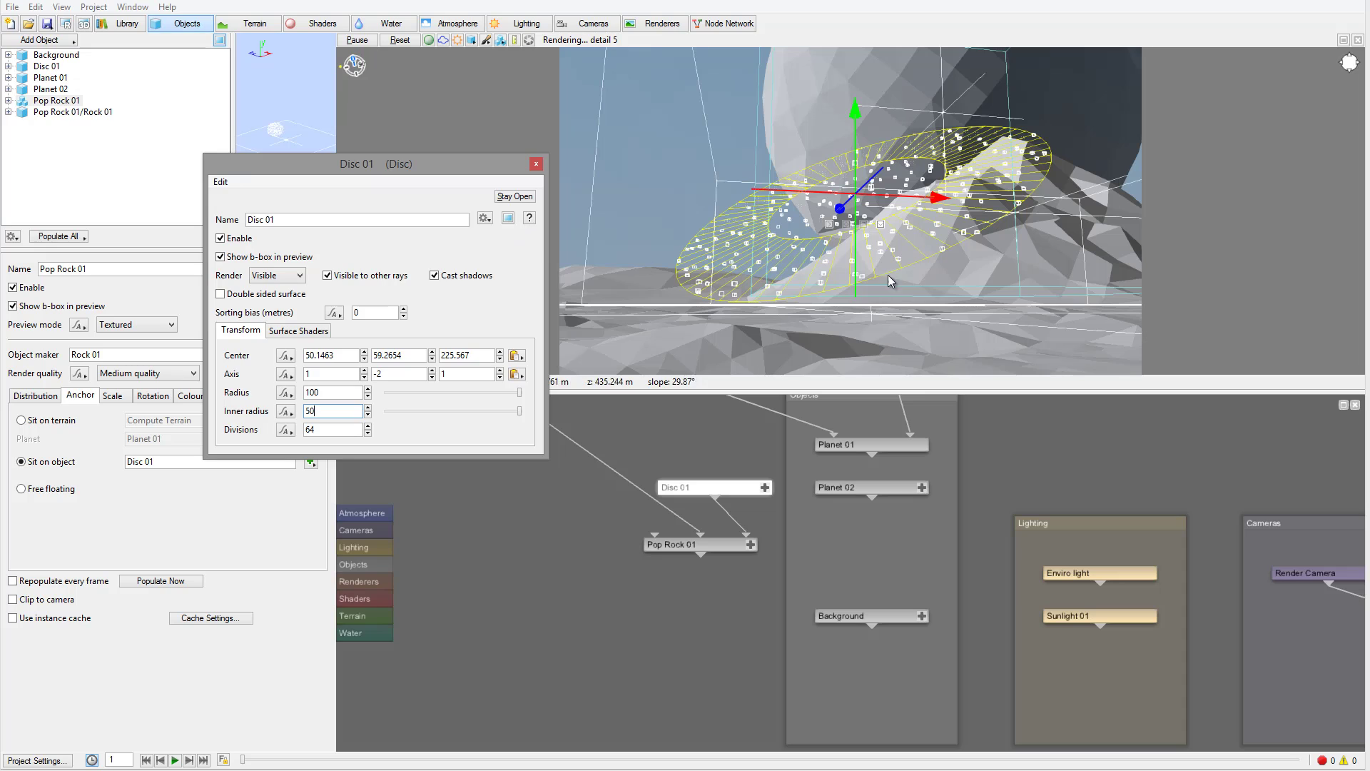
click(163, 581)
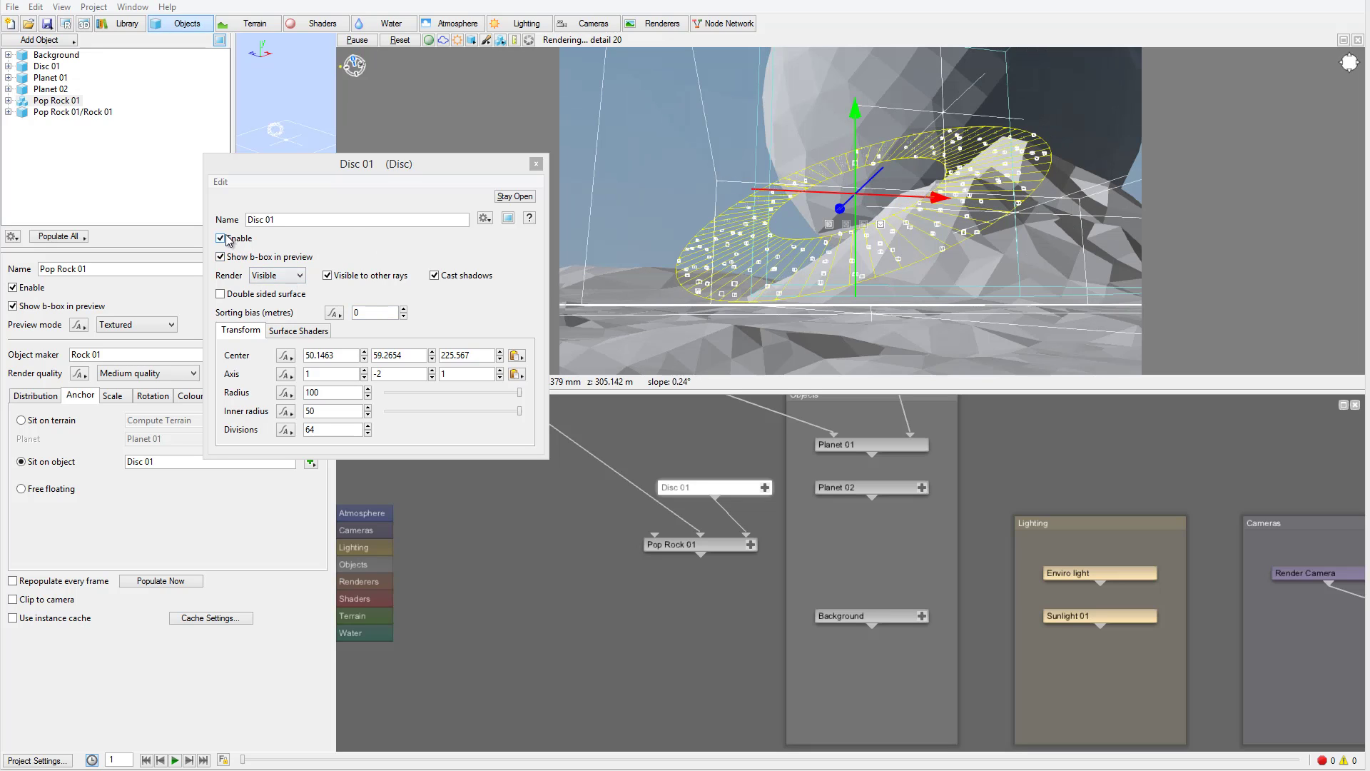
Set Disc 01's render mode to Invisible and close its settings.
click(285, 276)
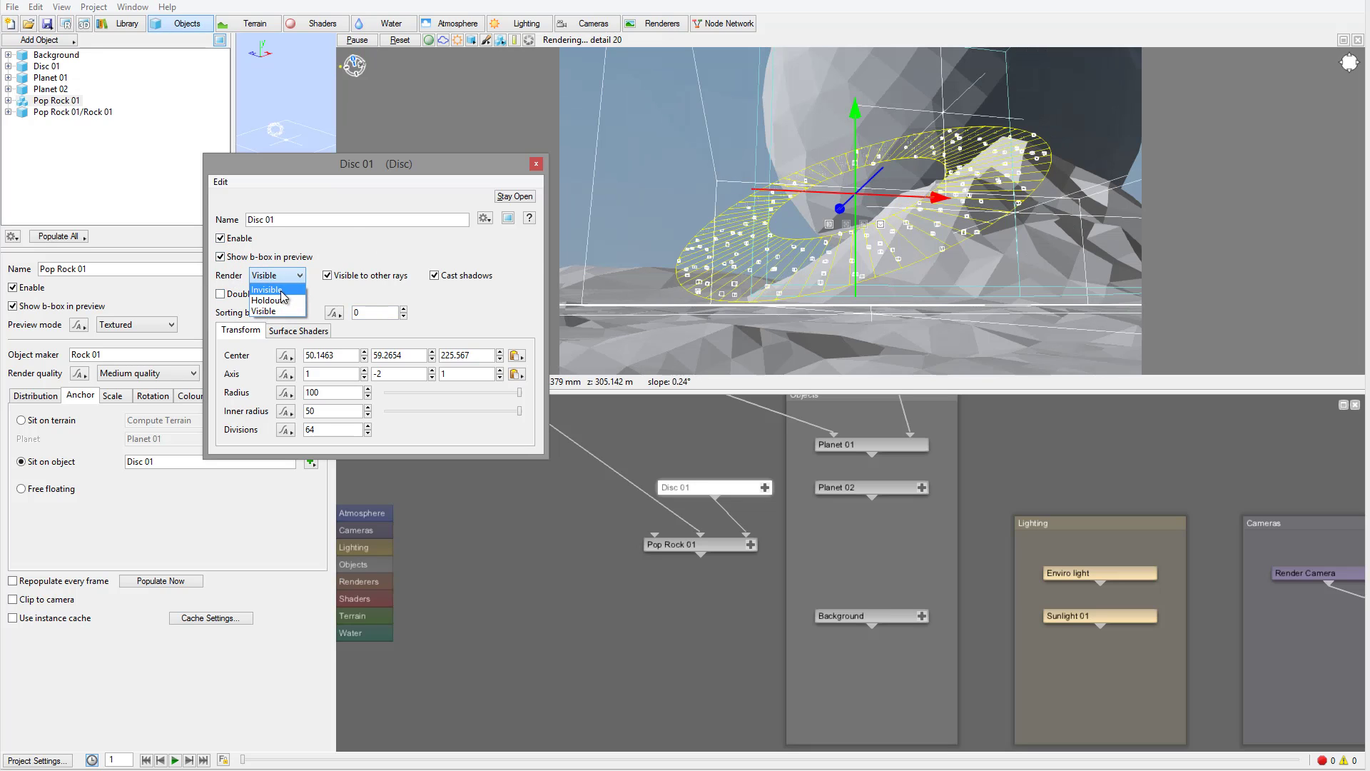
click(275, 300)
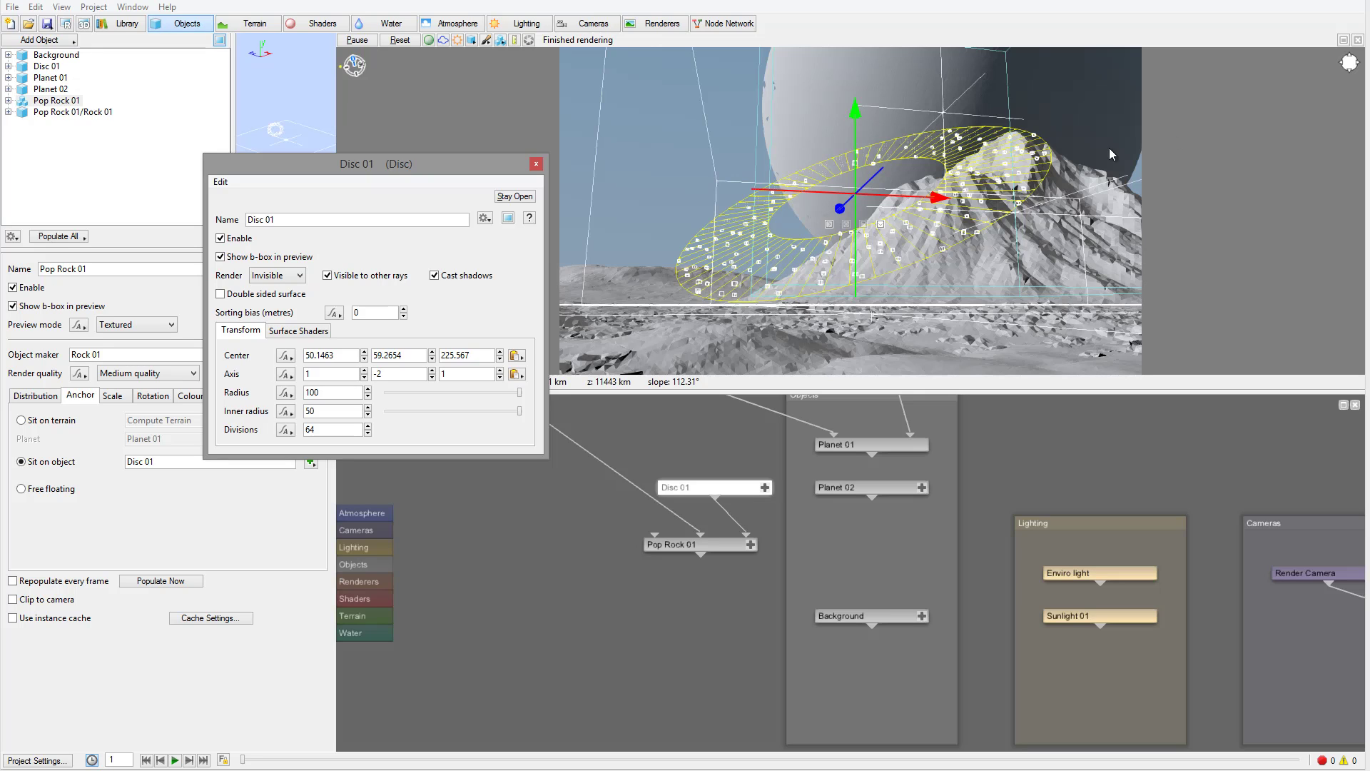
click(536, 164)
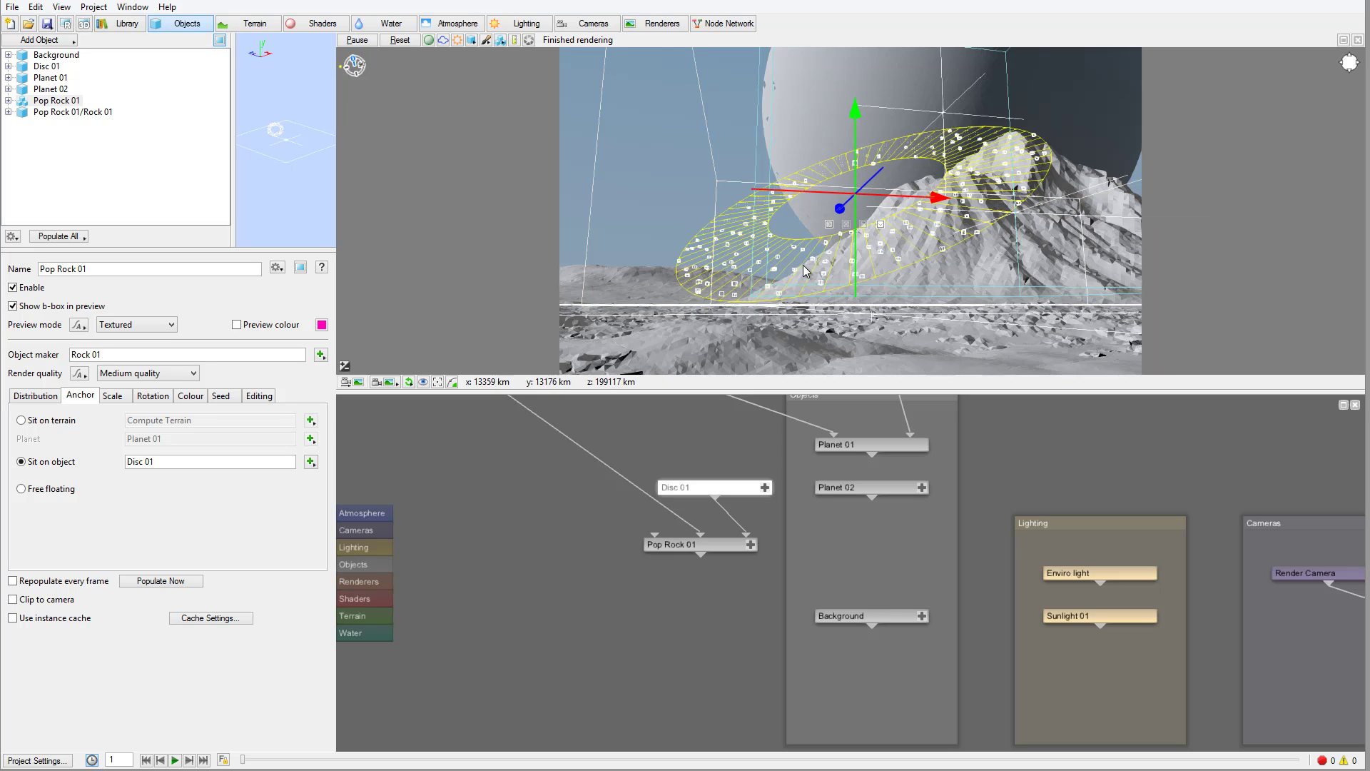
Delete the Pop Rock 01 population and move the Disc 01 node farther from the Objects group.
click(717, 548)
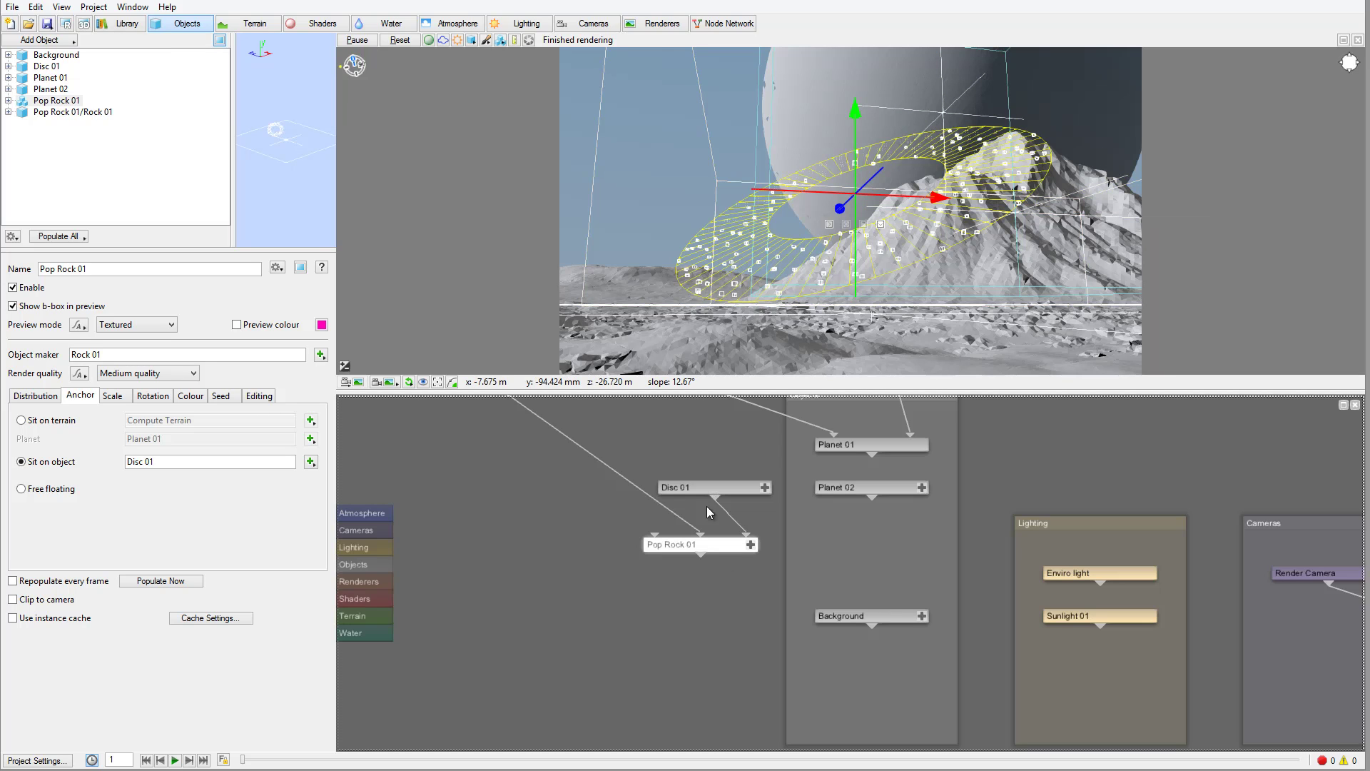
key(Delete)
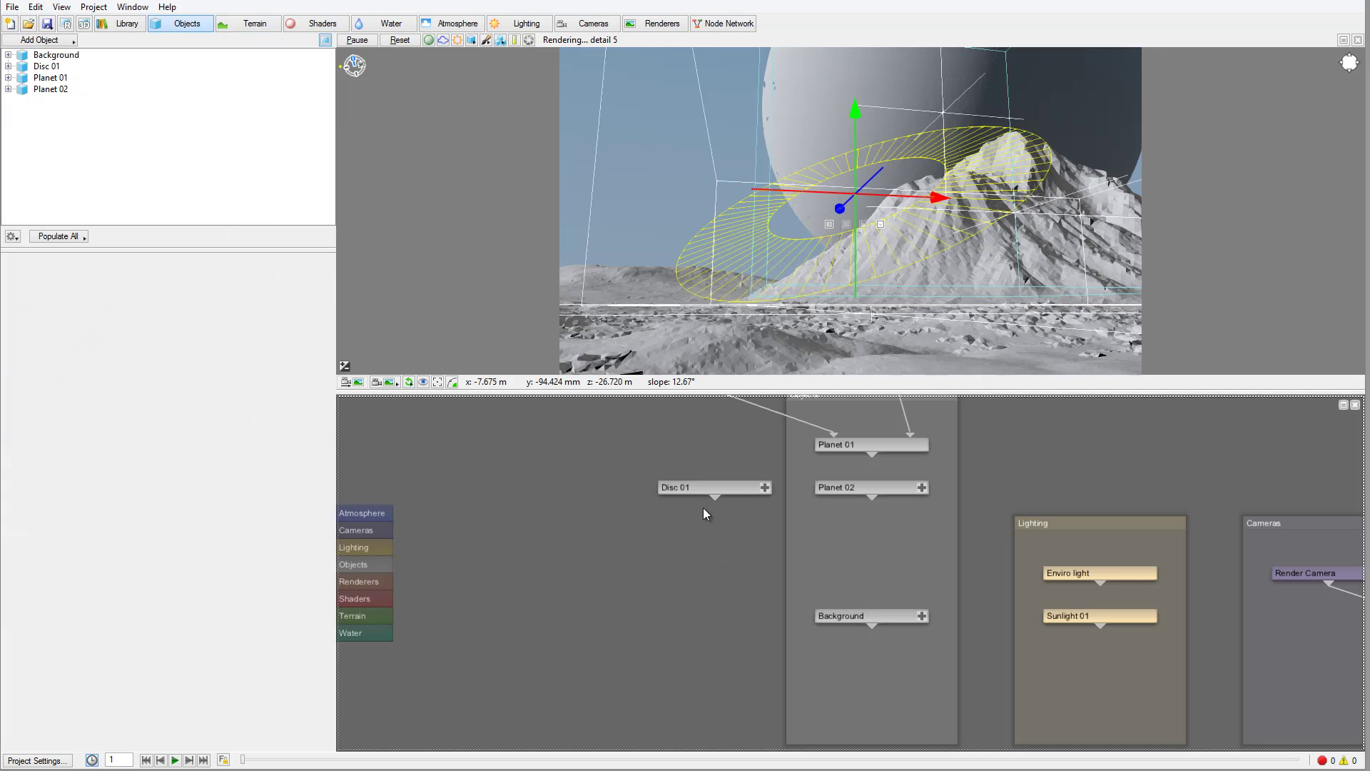
drag(717, 491, 635, 455)
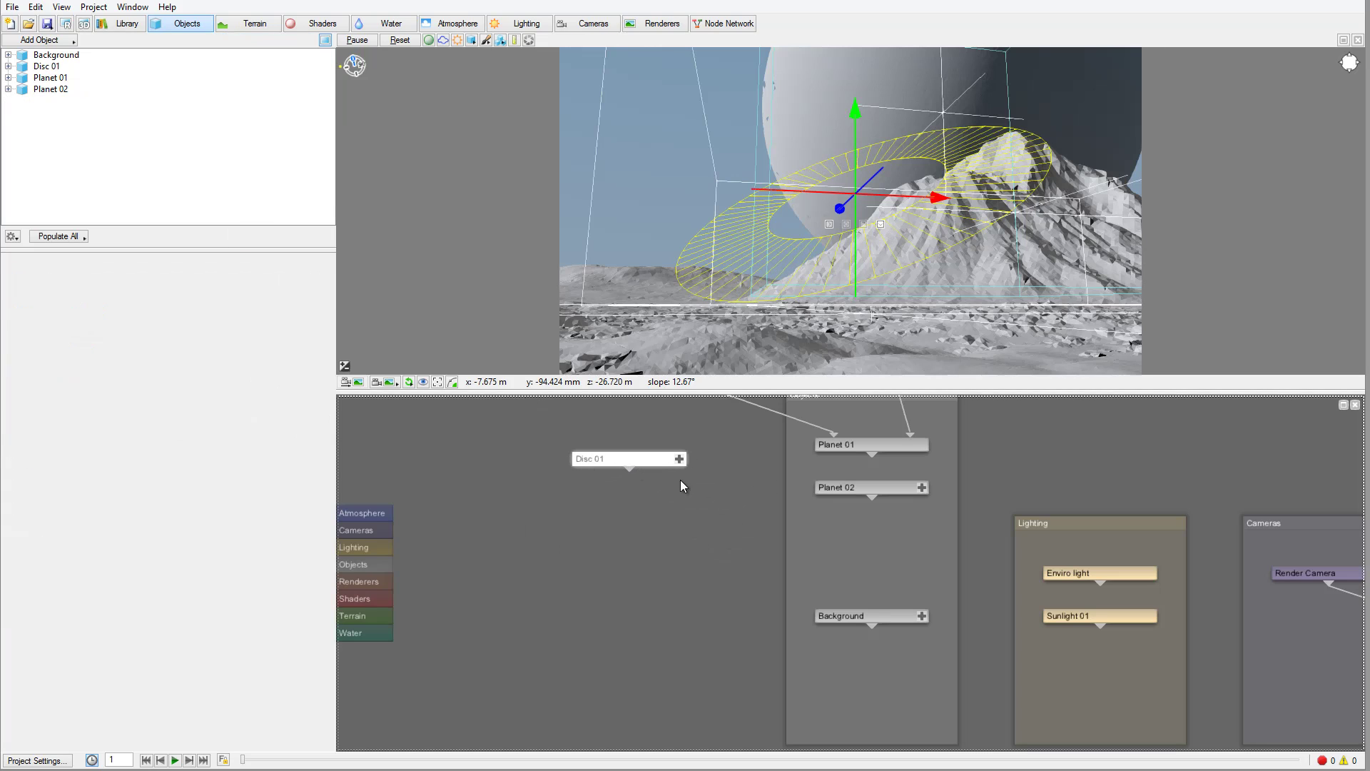
Rename Disc 01 to Ring and move its node farther away from the Objects group.
middle_drag(616, 508, 933, 634)
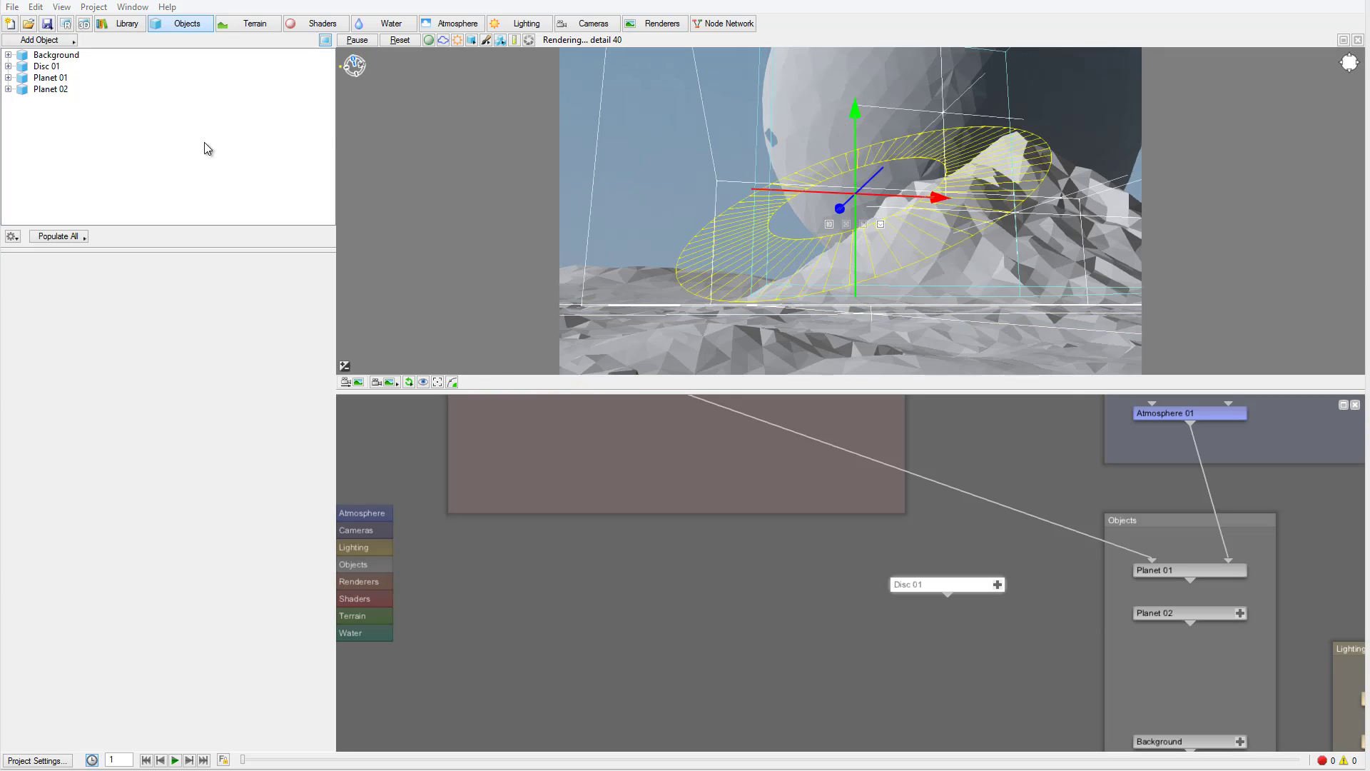
click(44, 66)
click(87, 268)
key(ctrl+a)
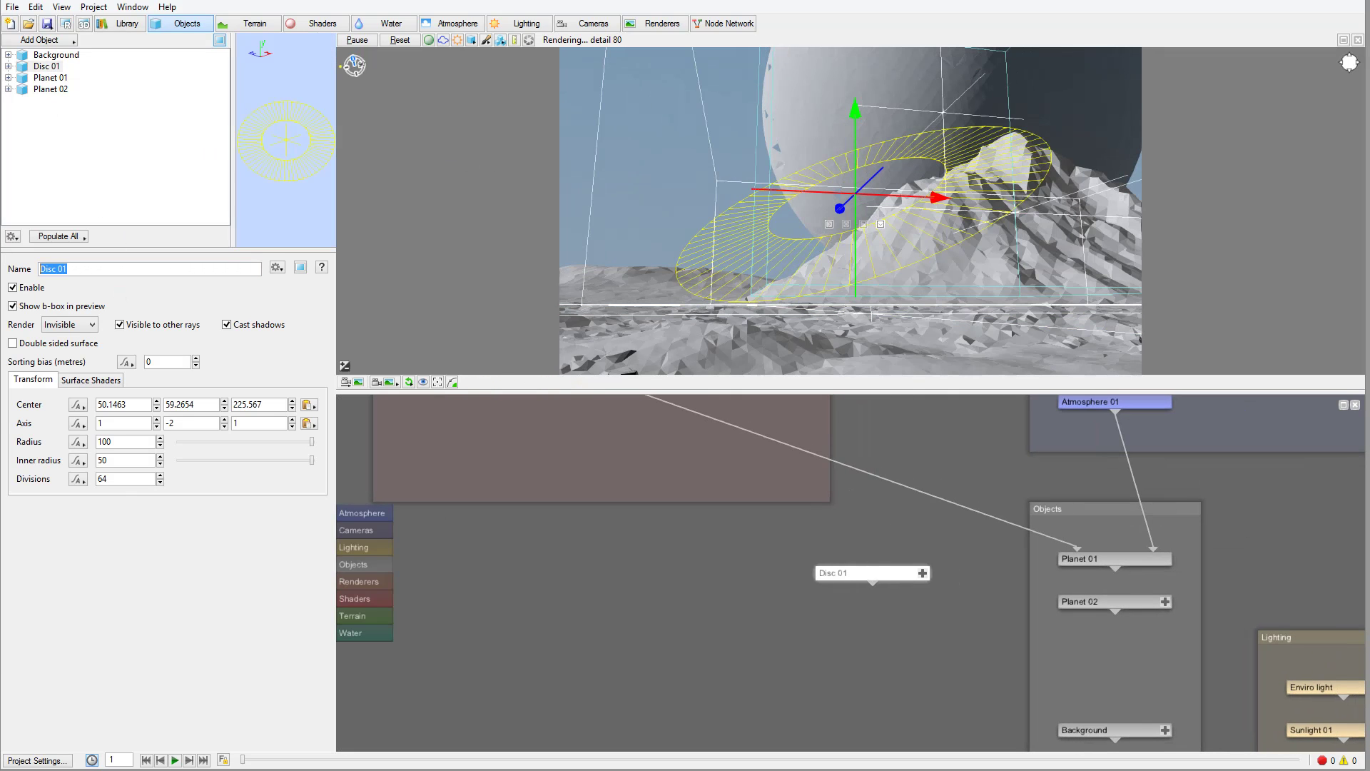
text(Ring)
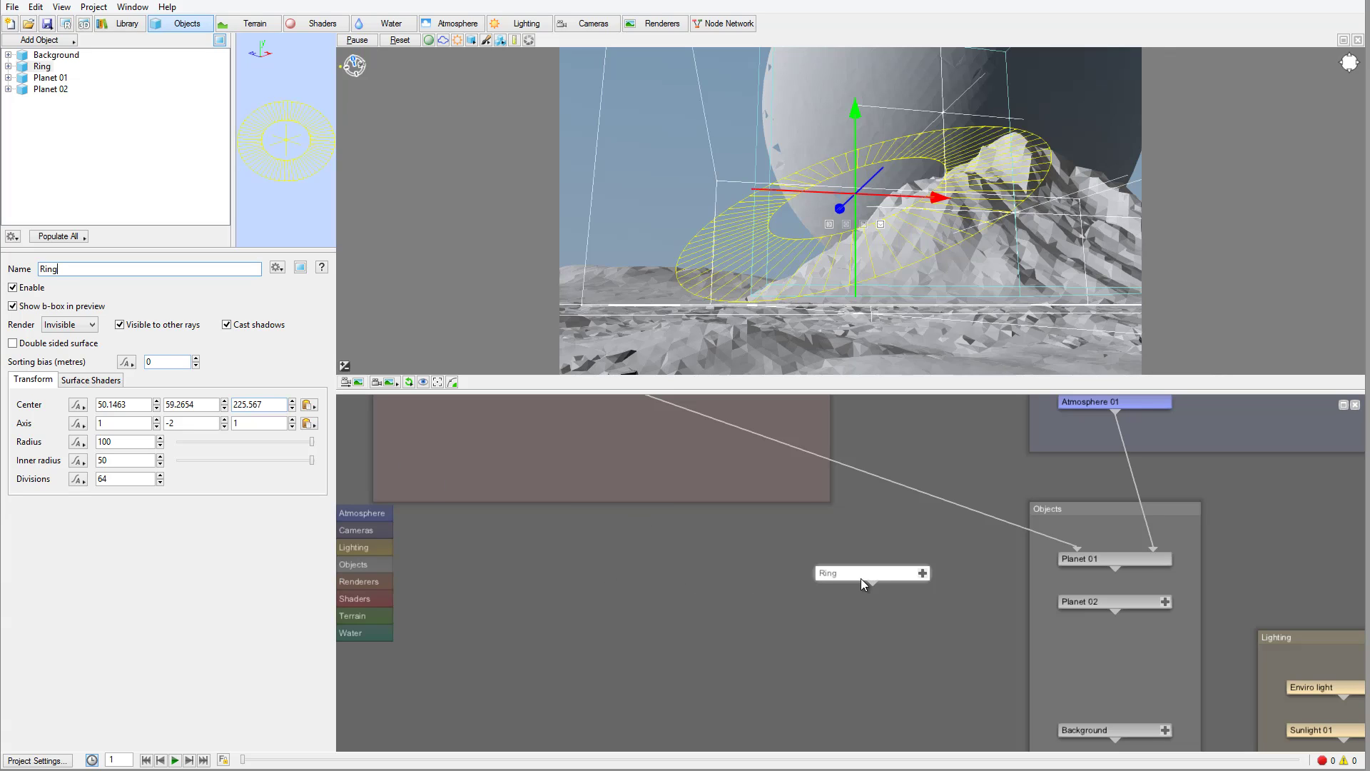
drag(862, 582, 705, 568)
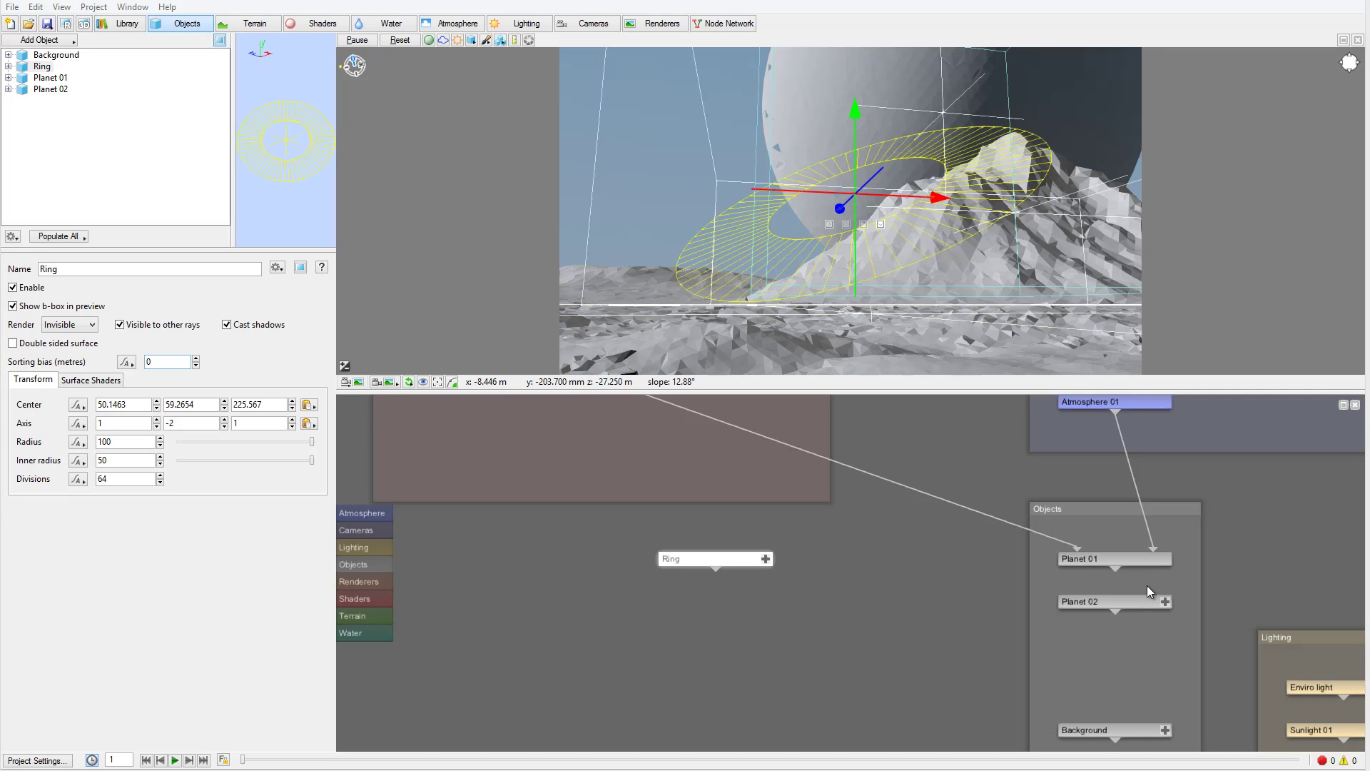
Copy Planet 02's centre coordinates and paste them as the Ring's center.
click(51, 90)
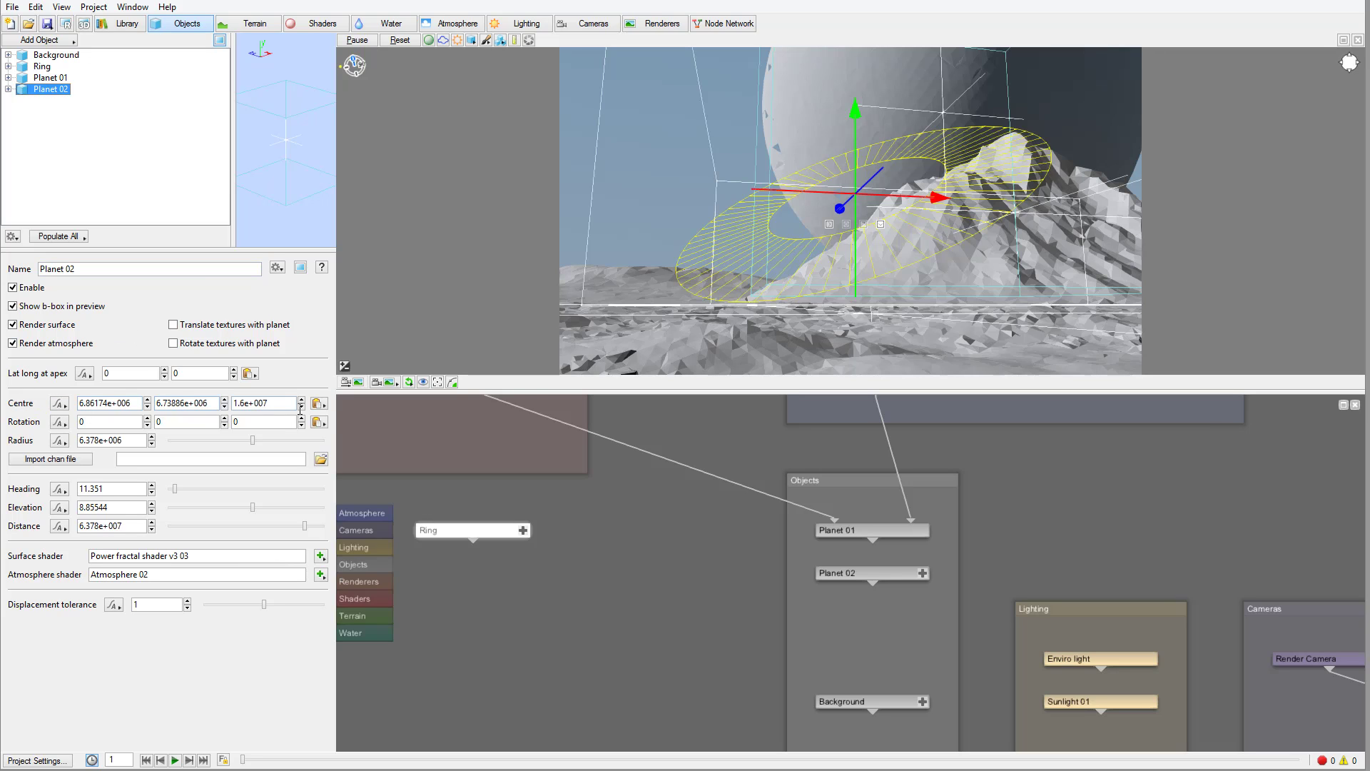
click(319, 404)
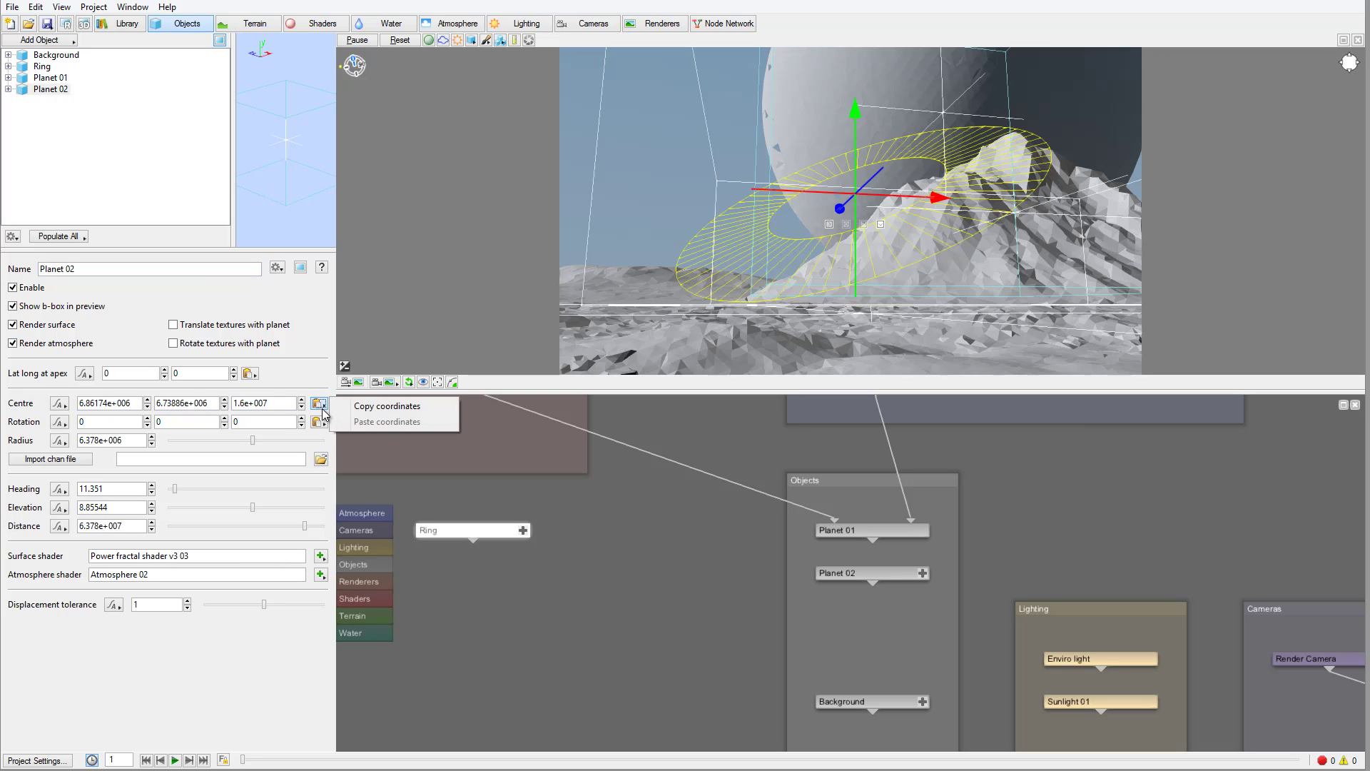
click(398, 406)
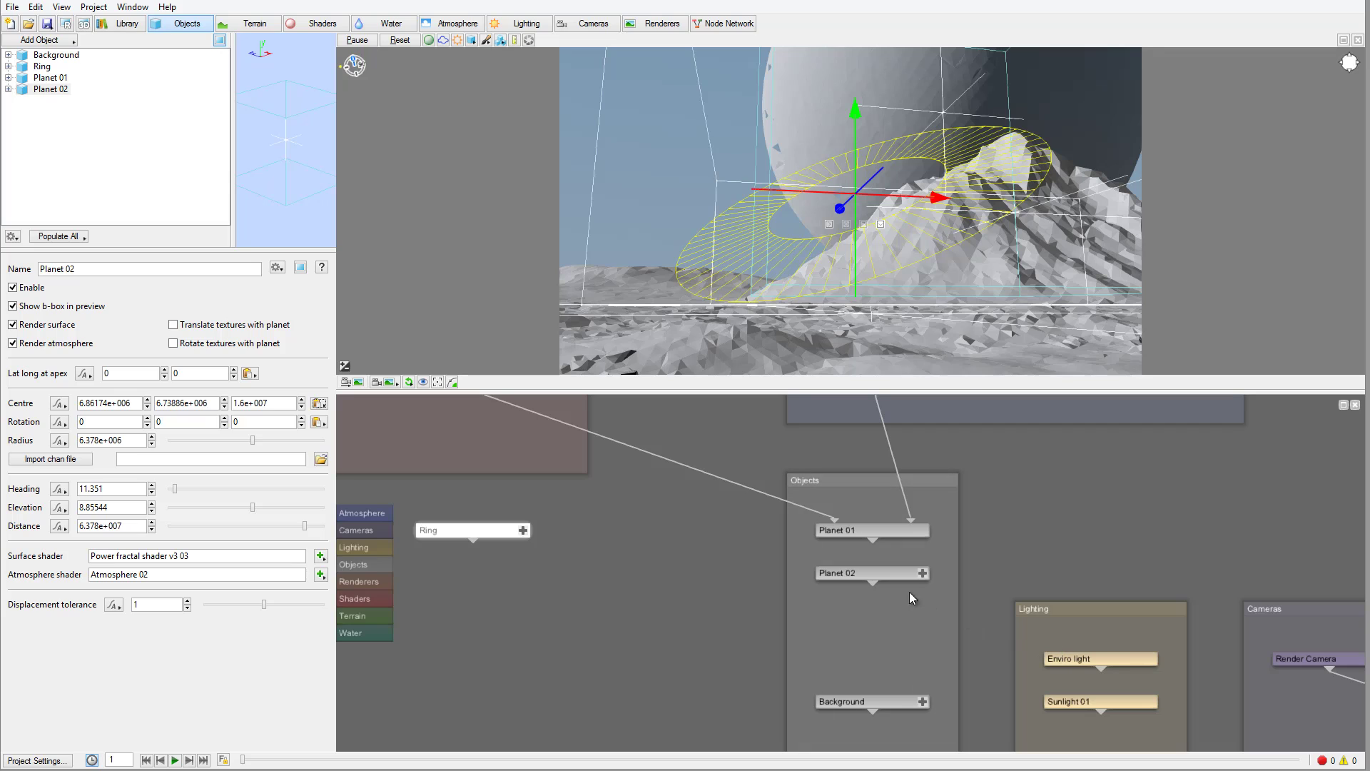
double_click(454, 531)
click(514, 196)
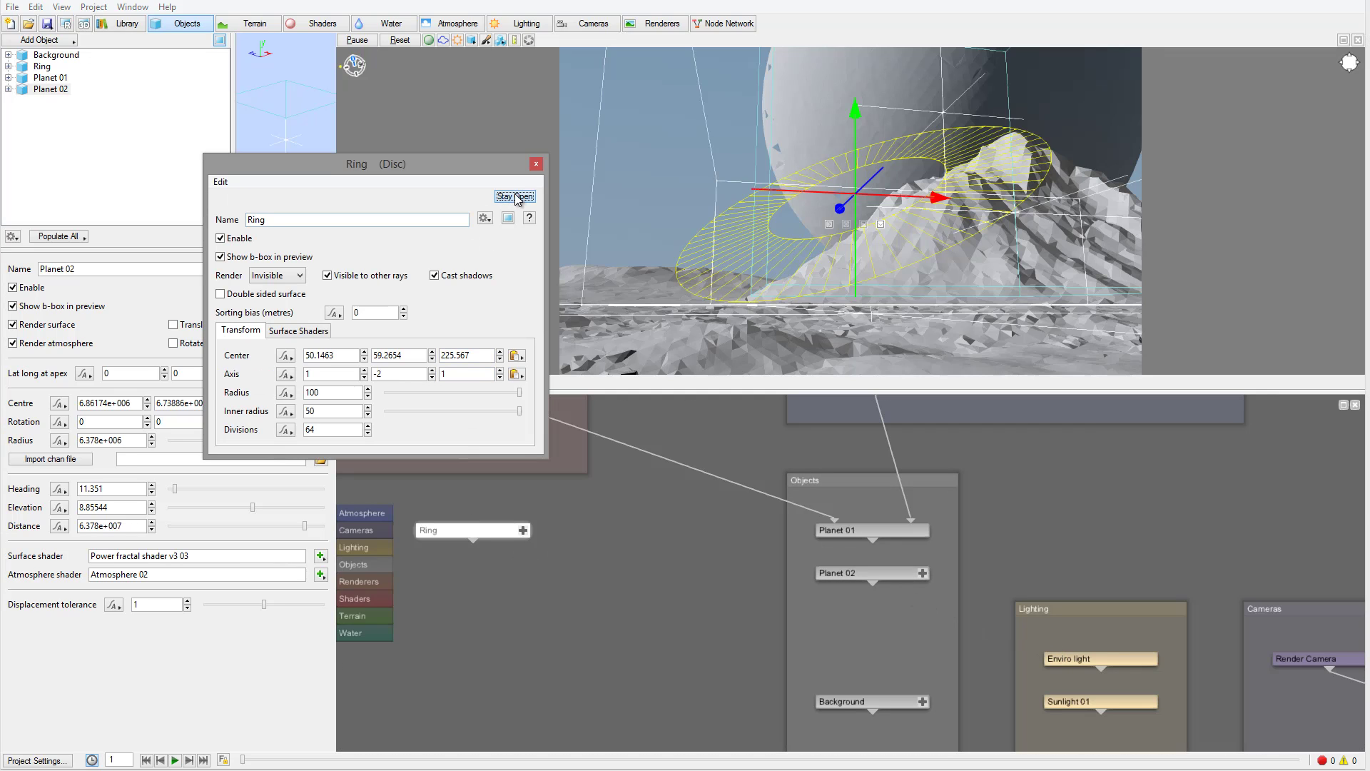
drag(456, 164, 492, 56)
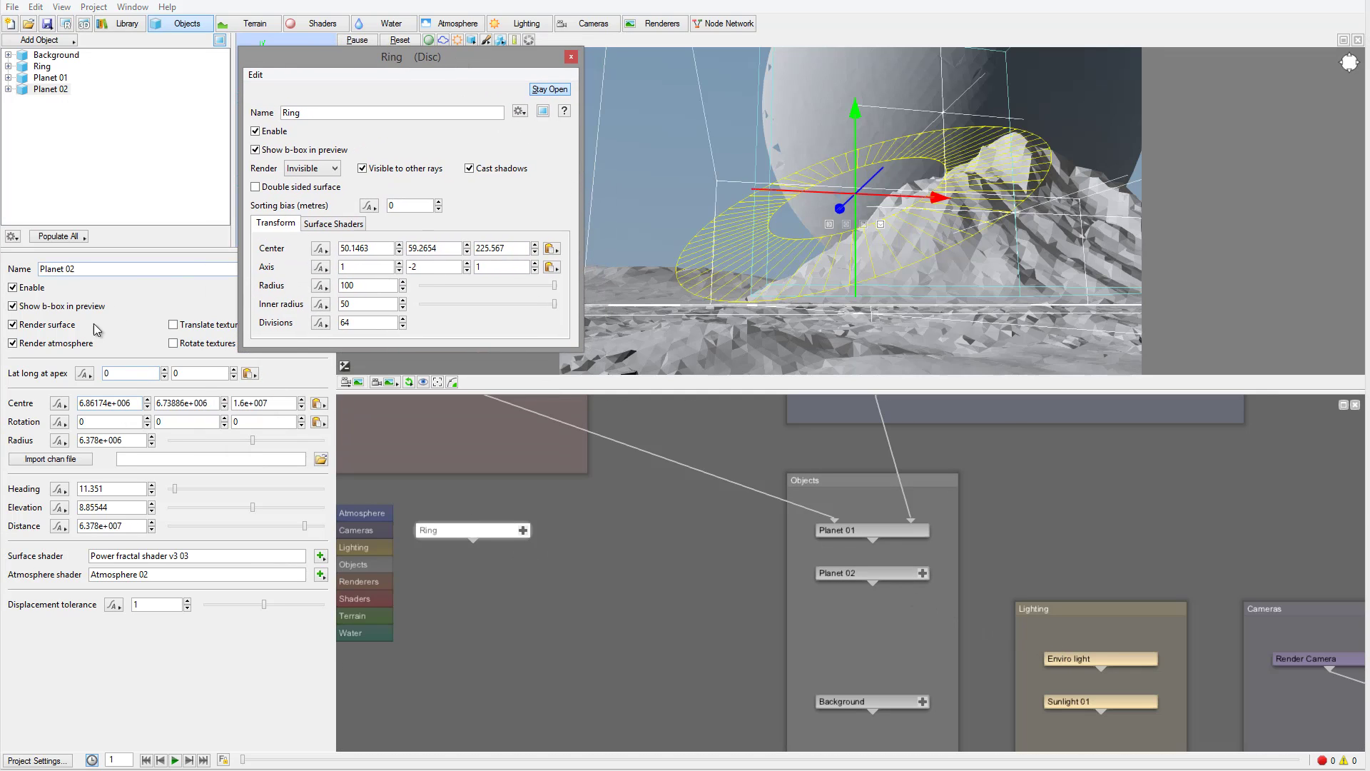
click(551, 248)
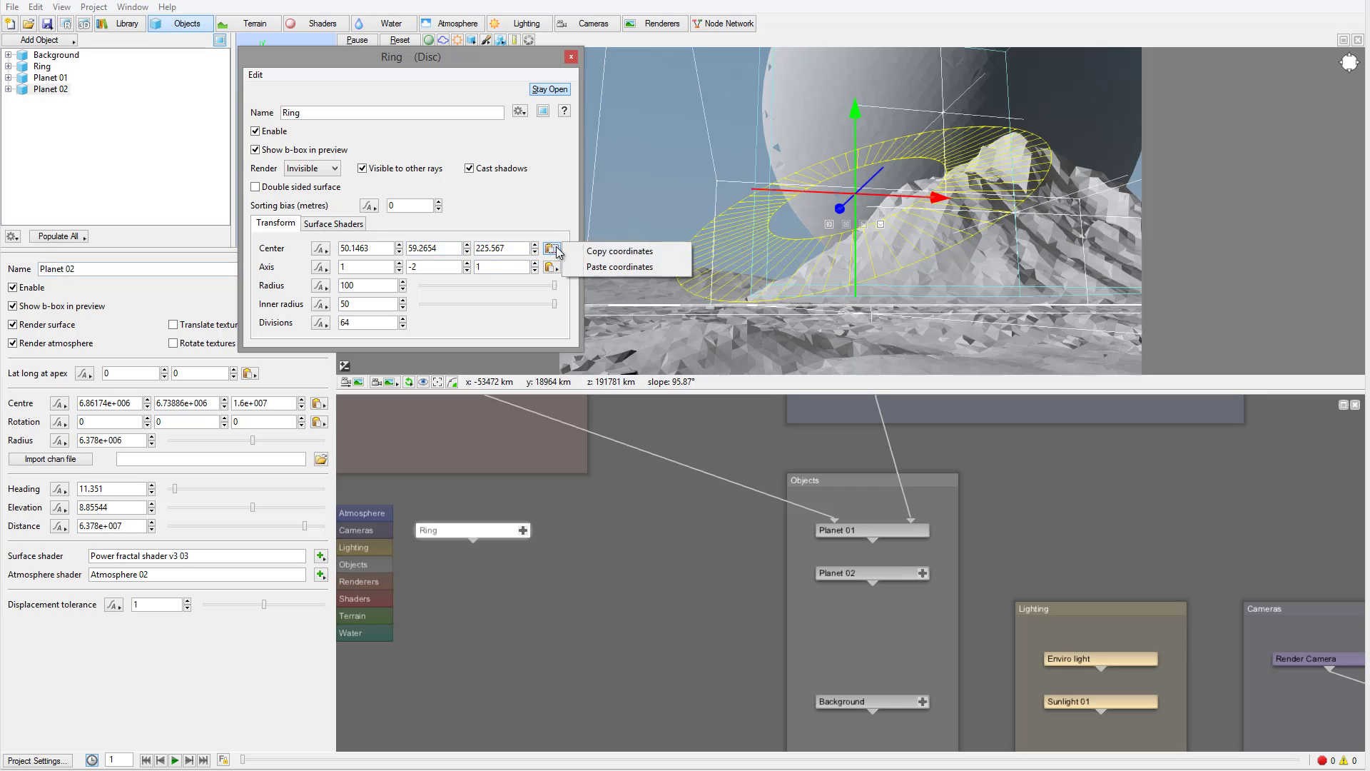
click(619, 266)
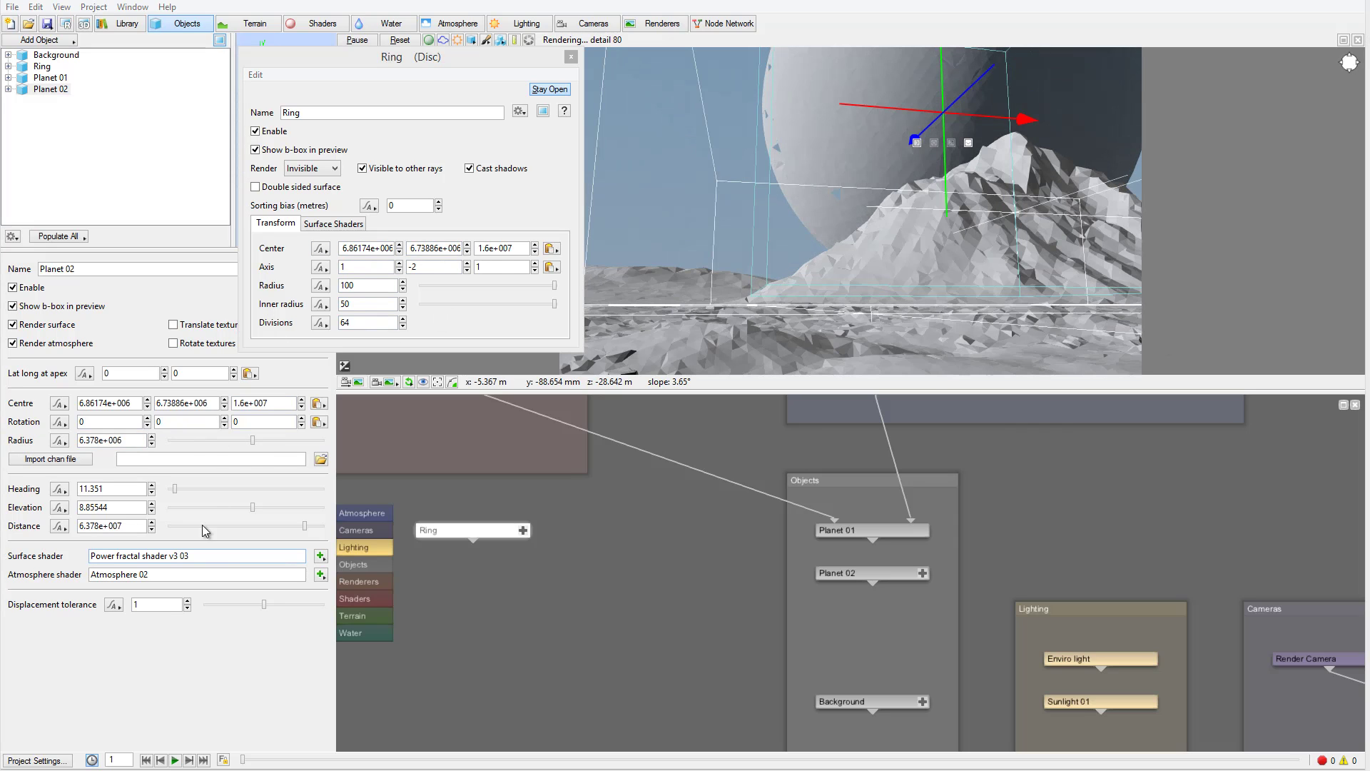
Copy Planet 02's radius of 6.378e+006 into the Ring's radius.
double_click(87, 440)
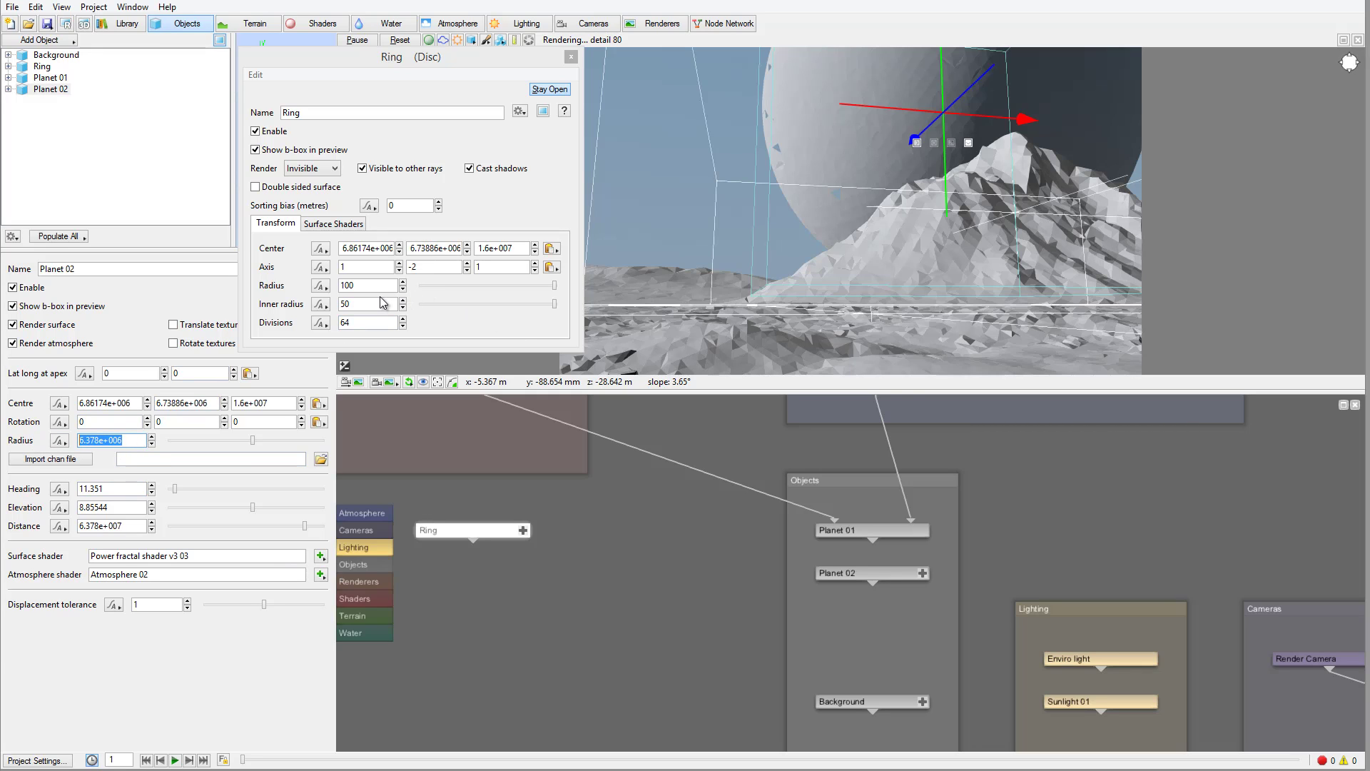
double_click(343, 285)
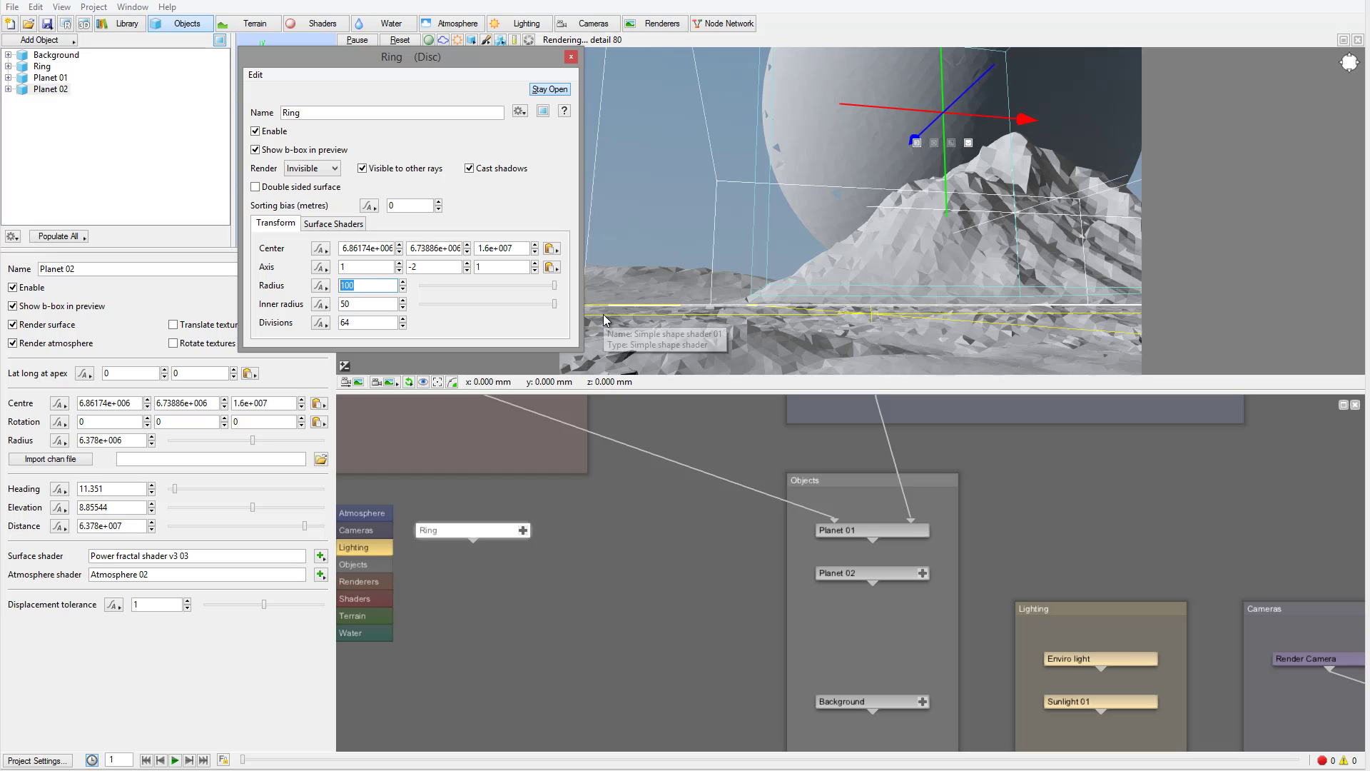
key(ctrl+v)
key(Return)
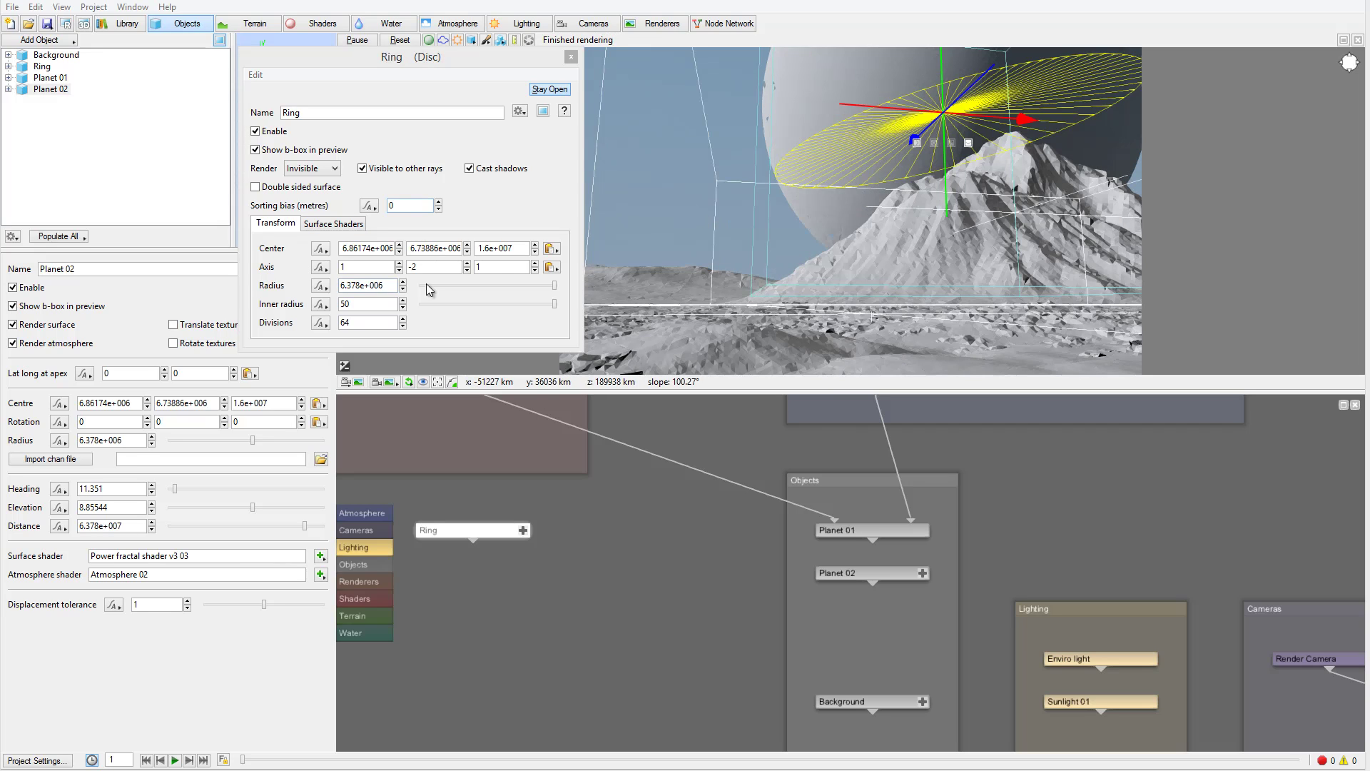
Enlarge the Ring's outer radius to 7.8e+006.
click(351, 285)
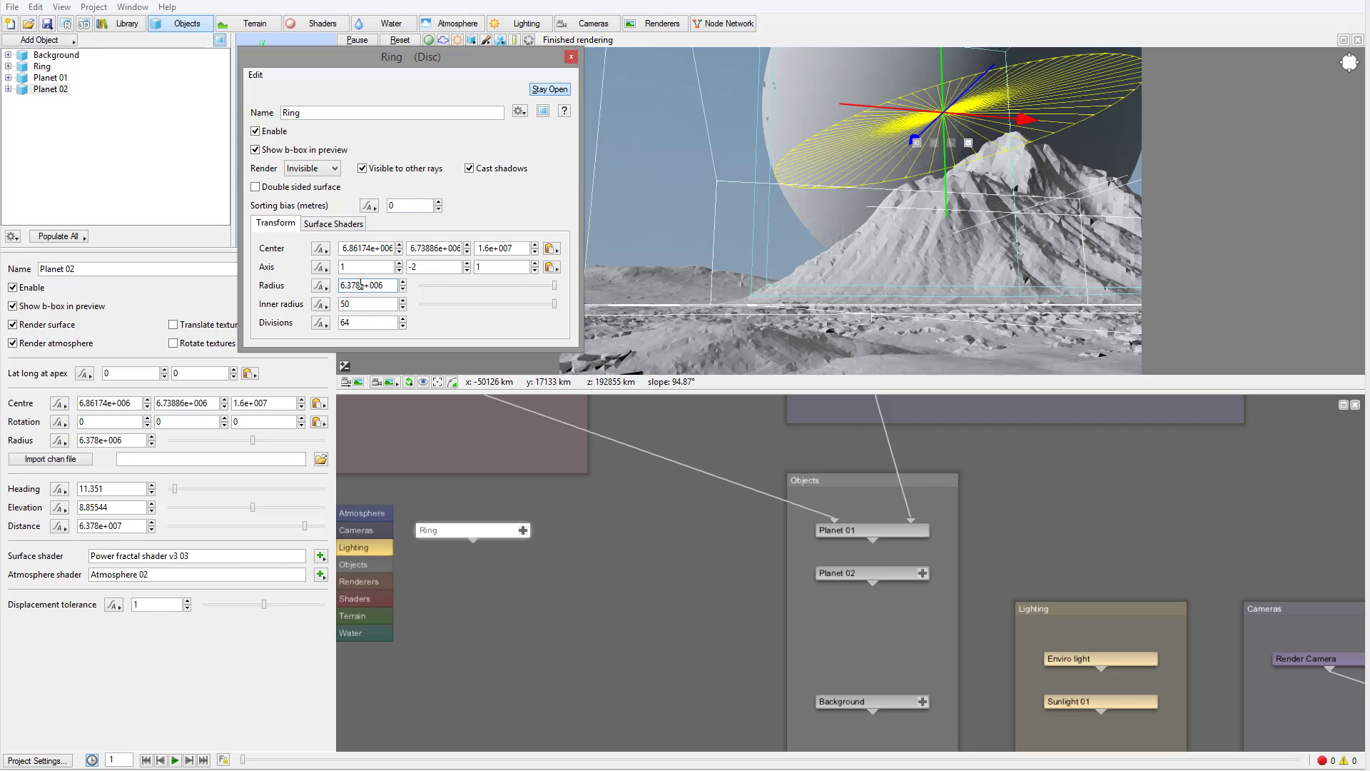
drag(359, 285, 266, 286)
text(7.8)
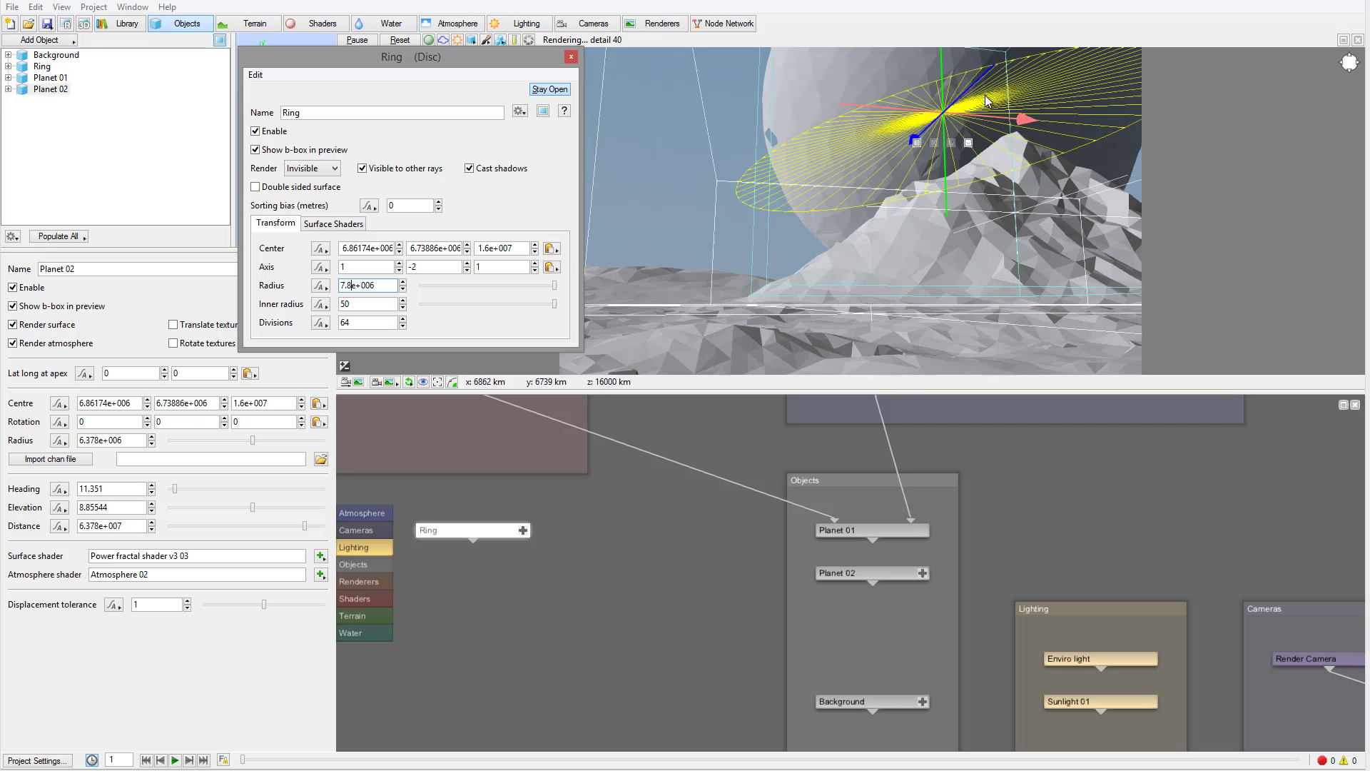
Copy the Ring's outer radius into its inner radius and reduce the inner radius to 7.2e+006.
double_click(384, 283)
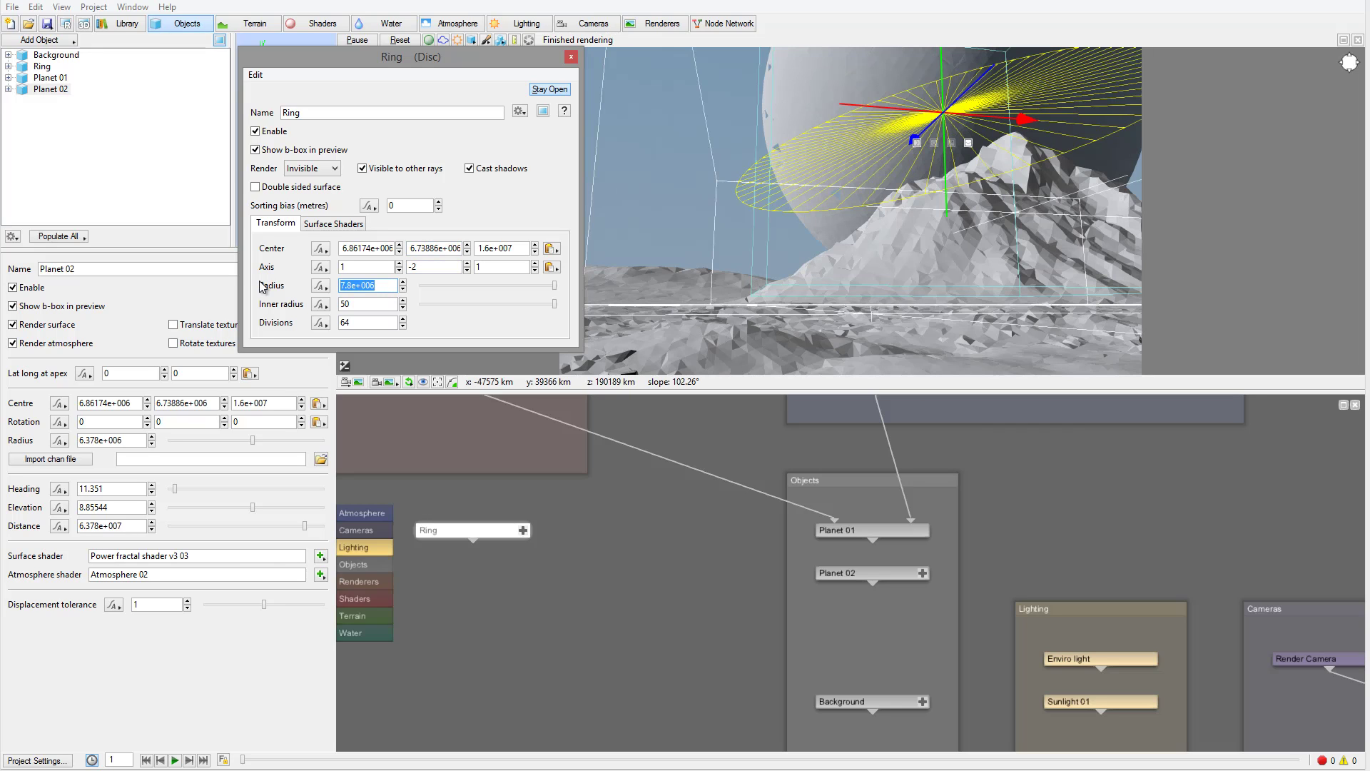
double_click(385, 303)
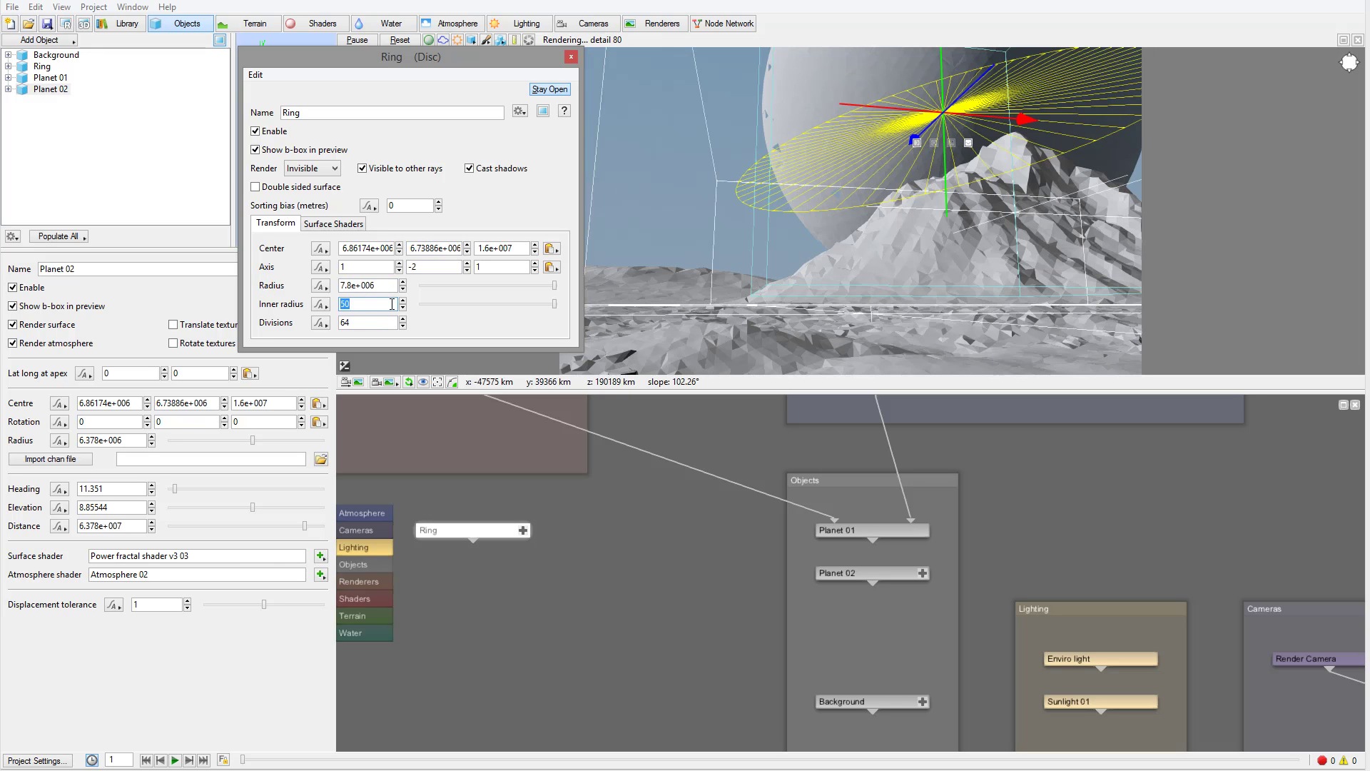
key(ctrl+v)
key(Return)
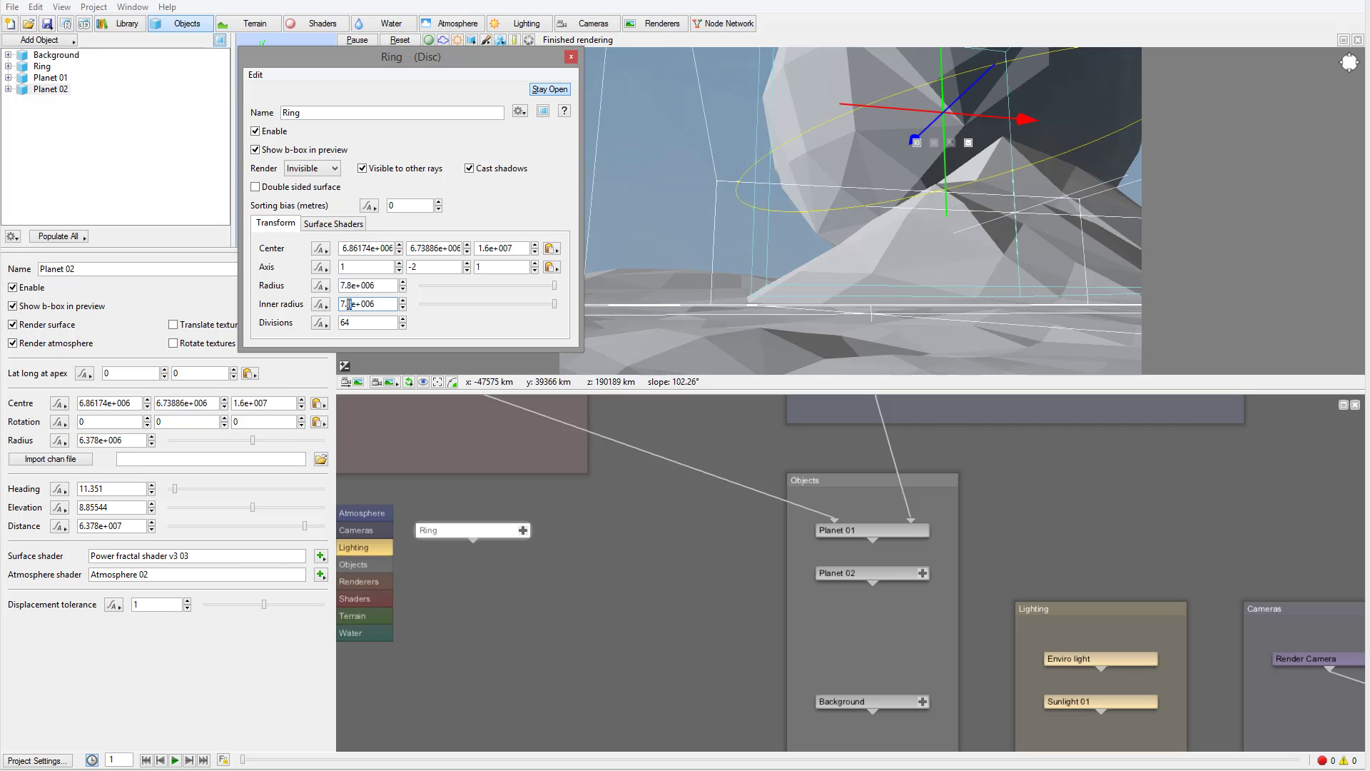
text(2)
key(Return)
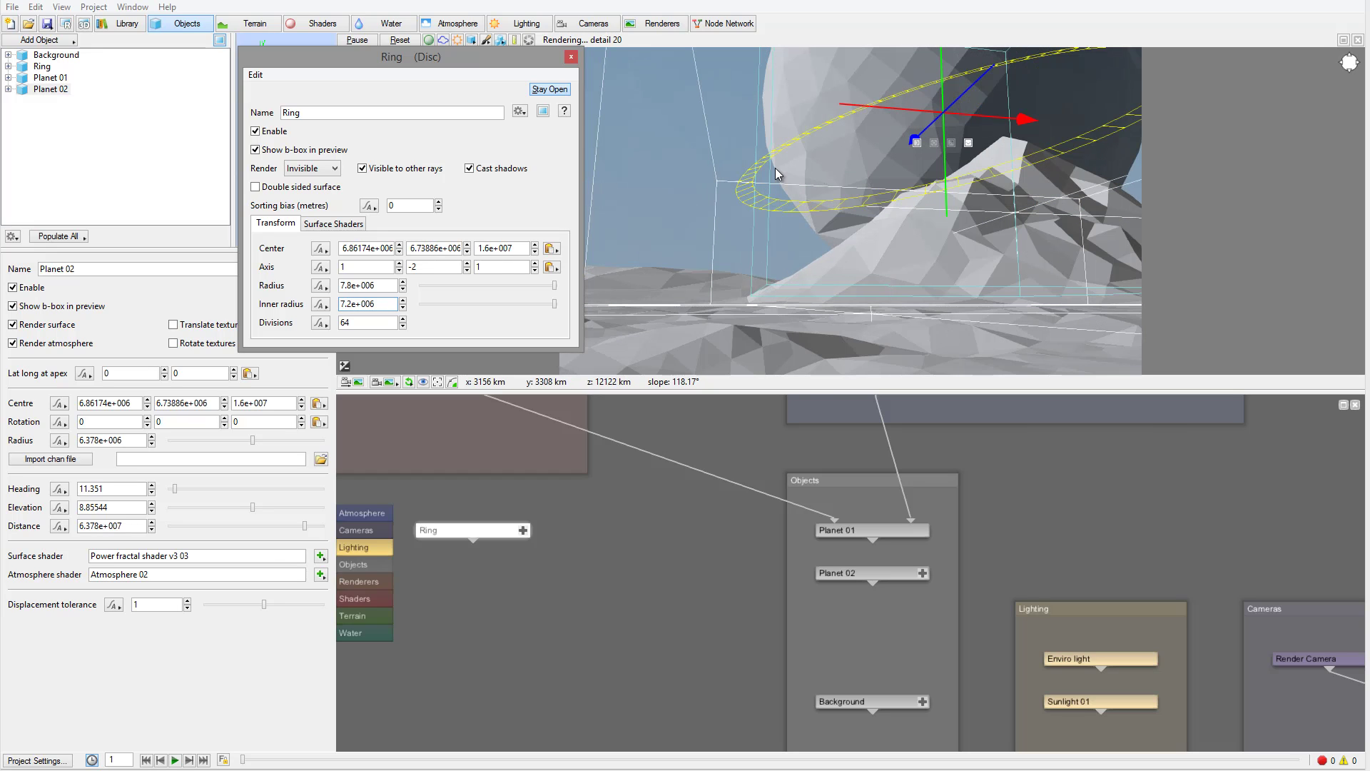
Set the Ring's render mode to Visible and move its node closer to the Objects group.
click(325, 168)
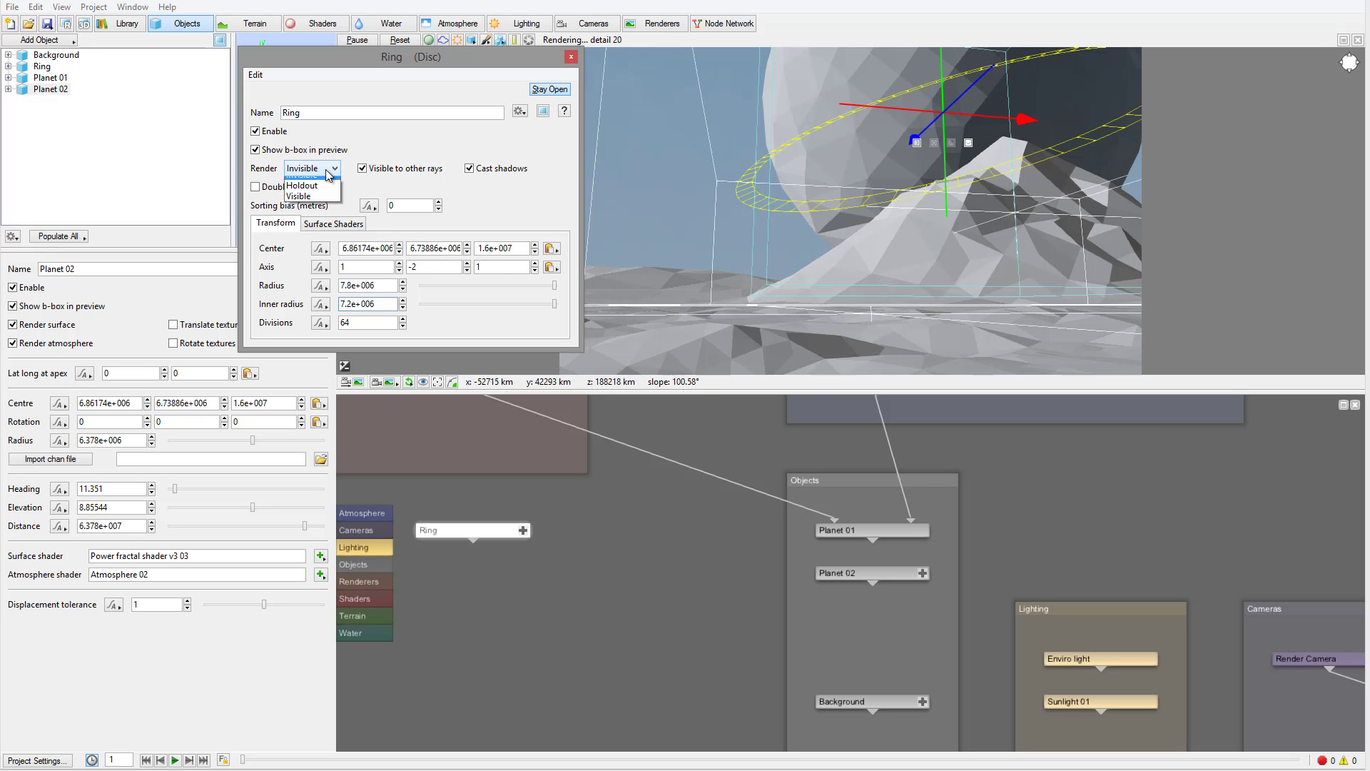
click(307, 203)
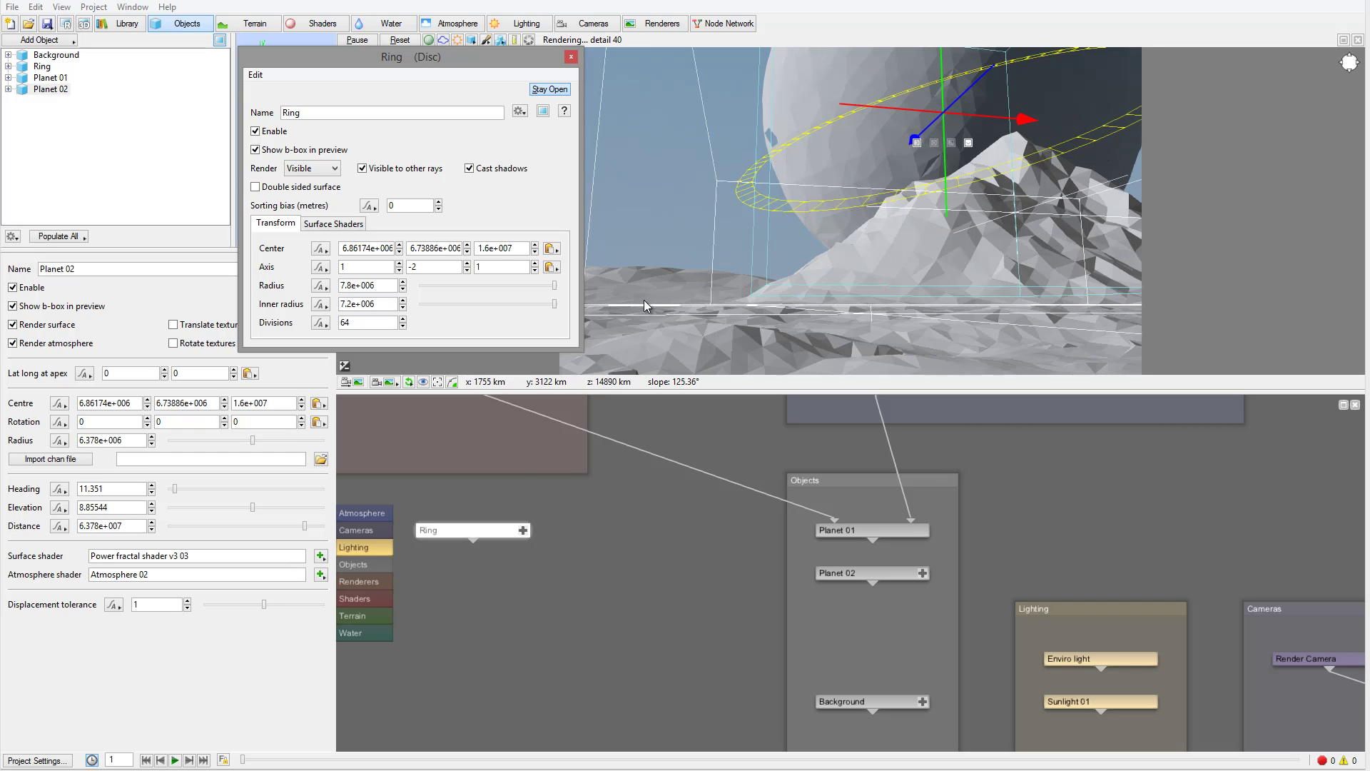
drag(442, 530, 514, 543)
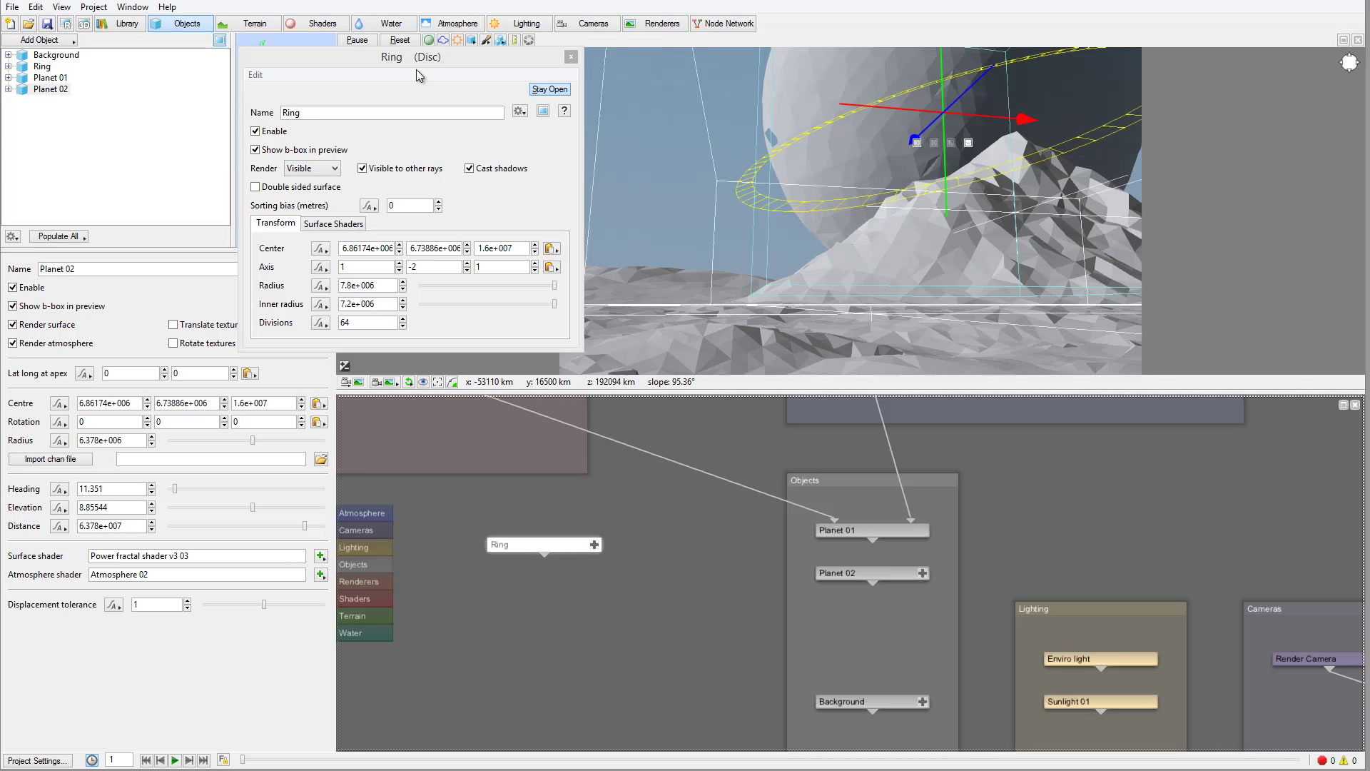
Create a new Default shader as the Ring's surface shader.
click(347, 224)
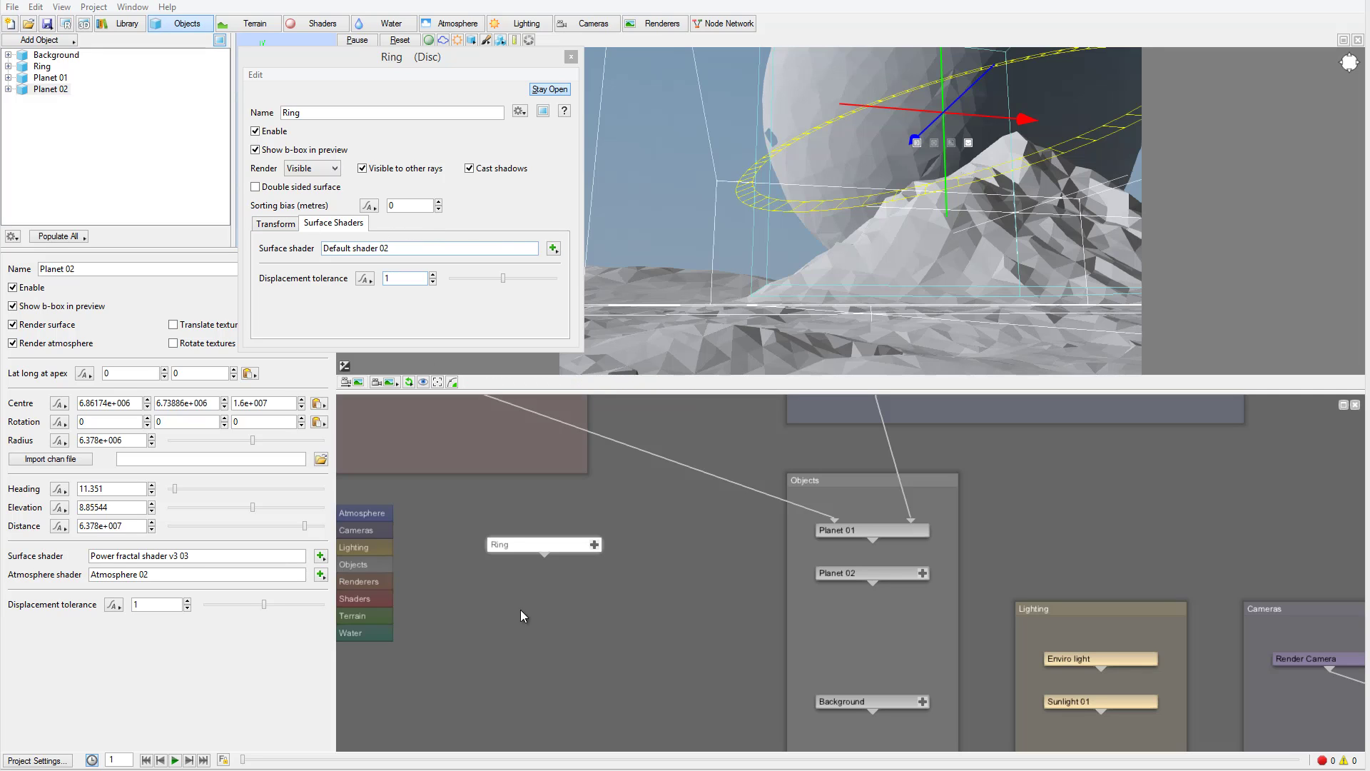
click(553, 248)
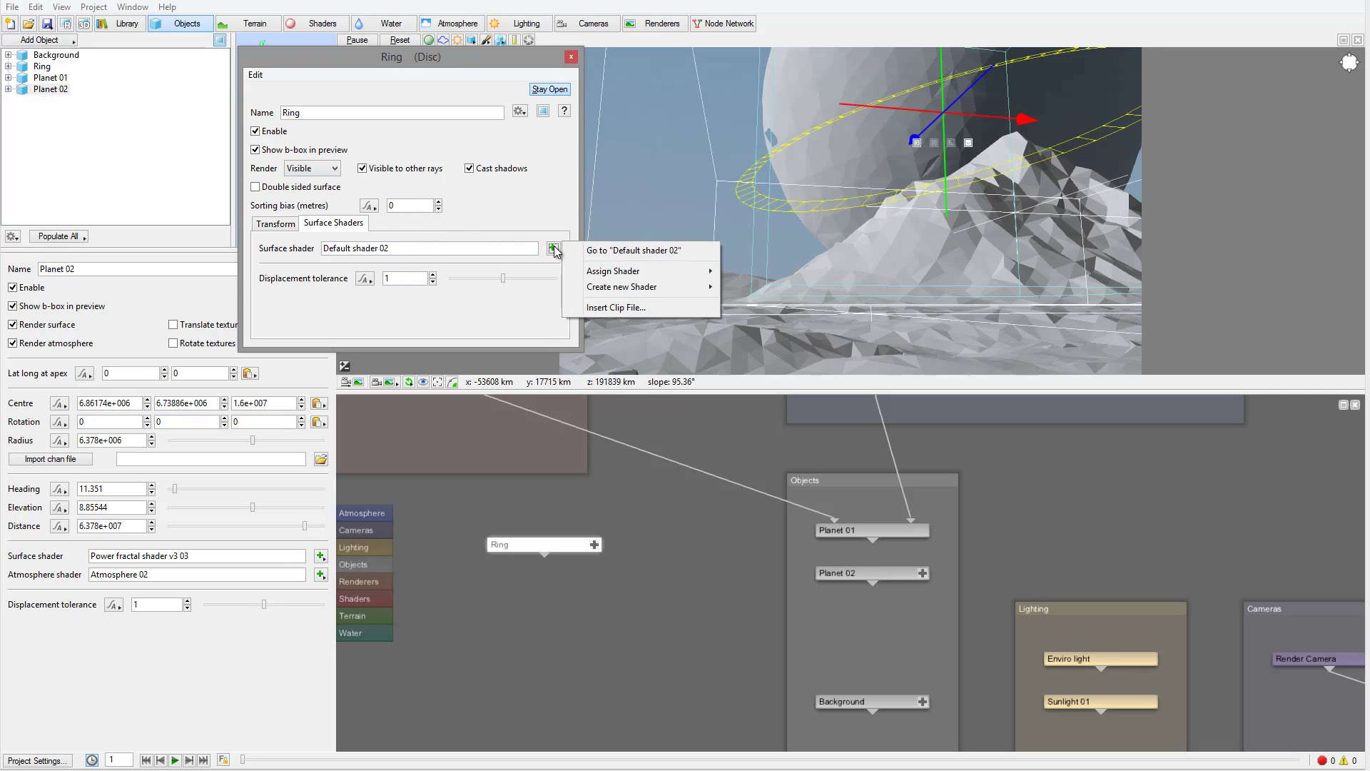
mouse_move(667, 289)
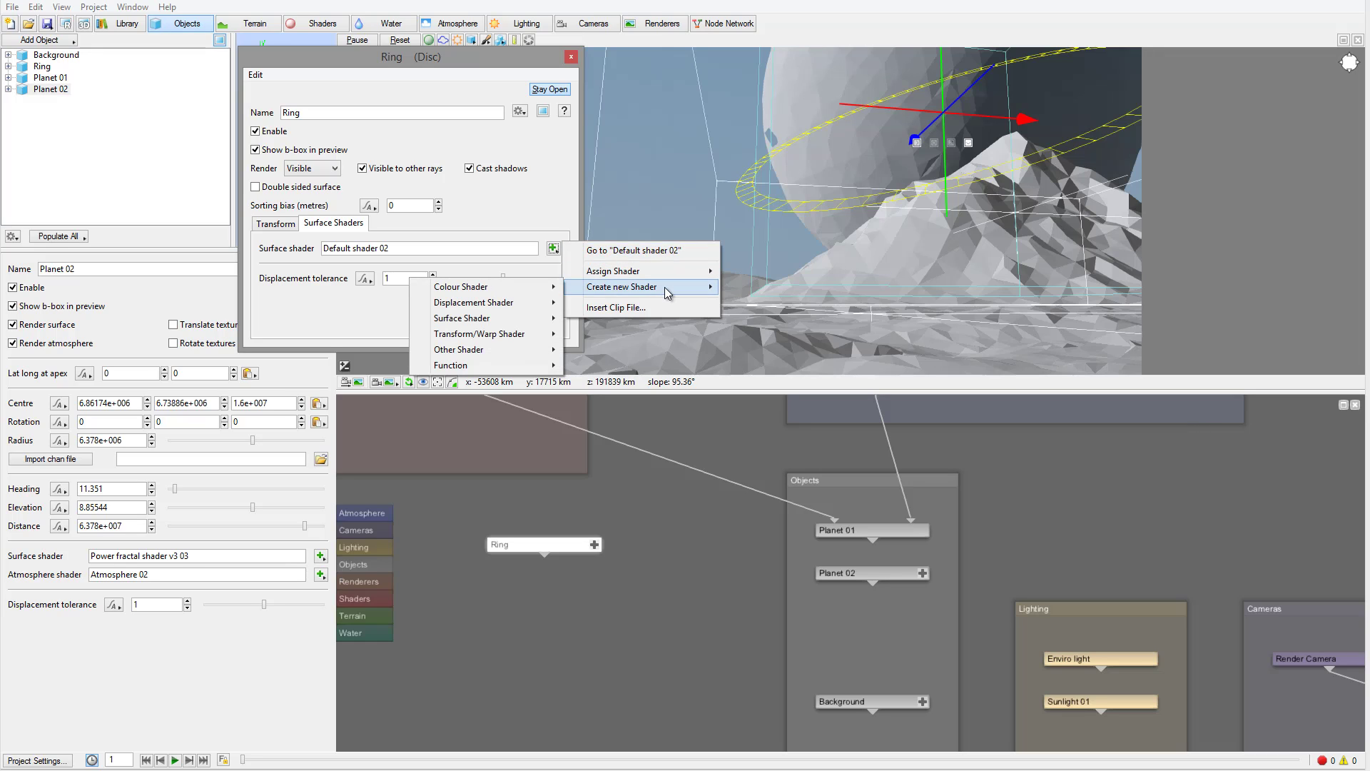
mouse_move(477, 319)
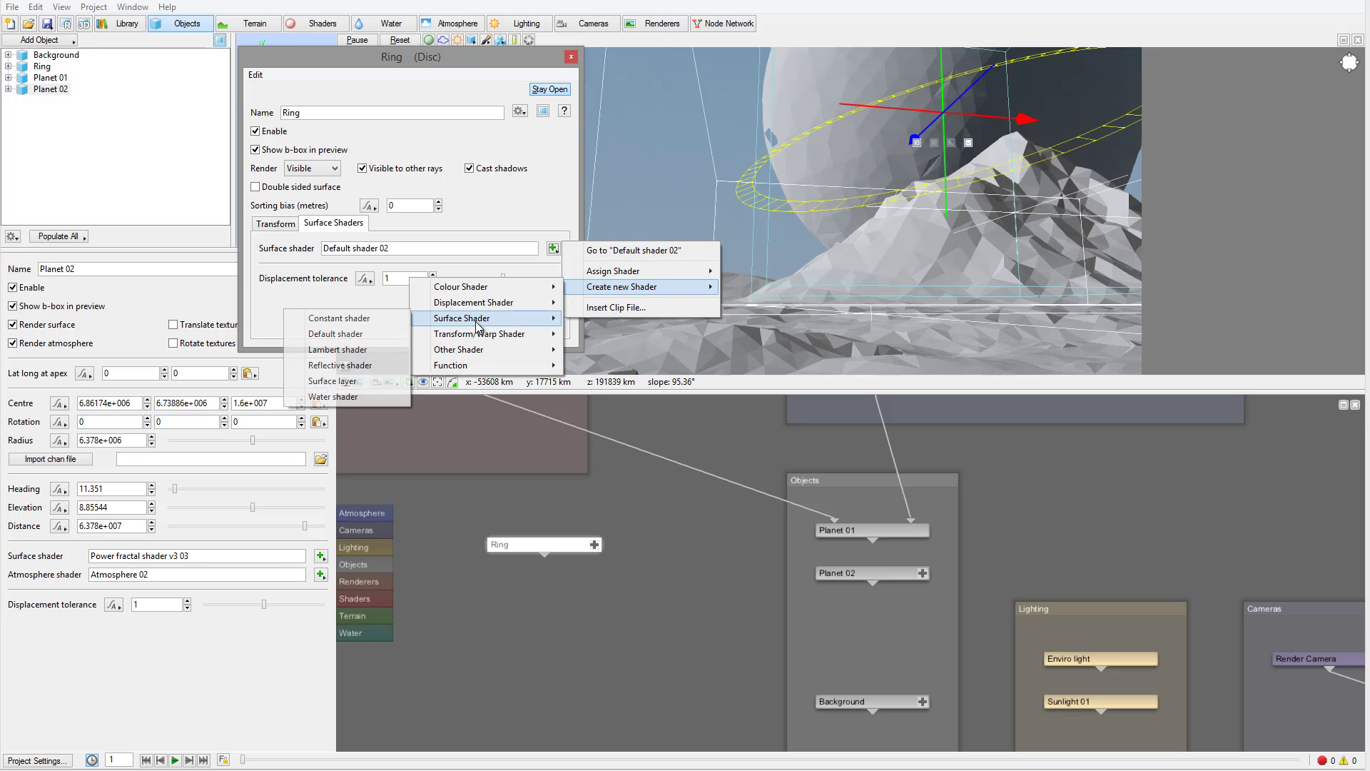
click(335, 334)
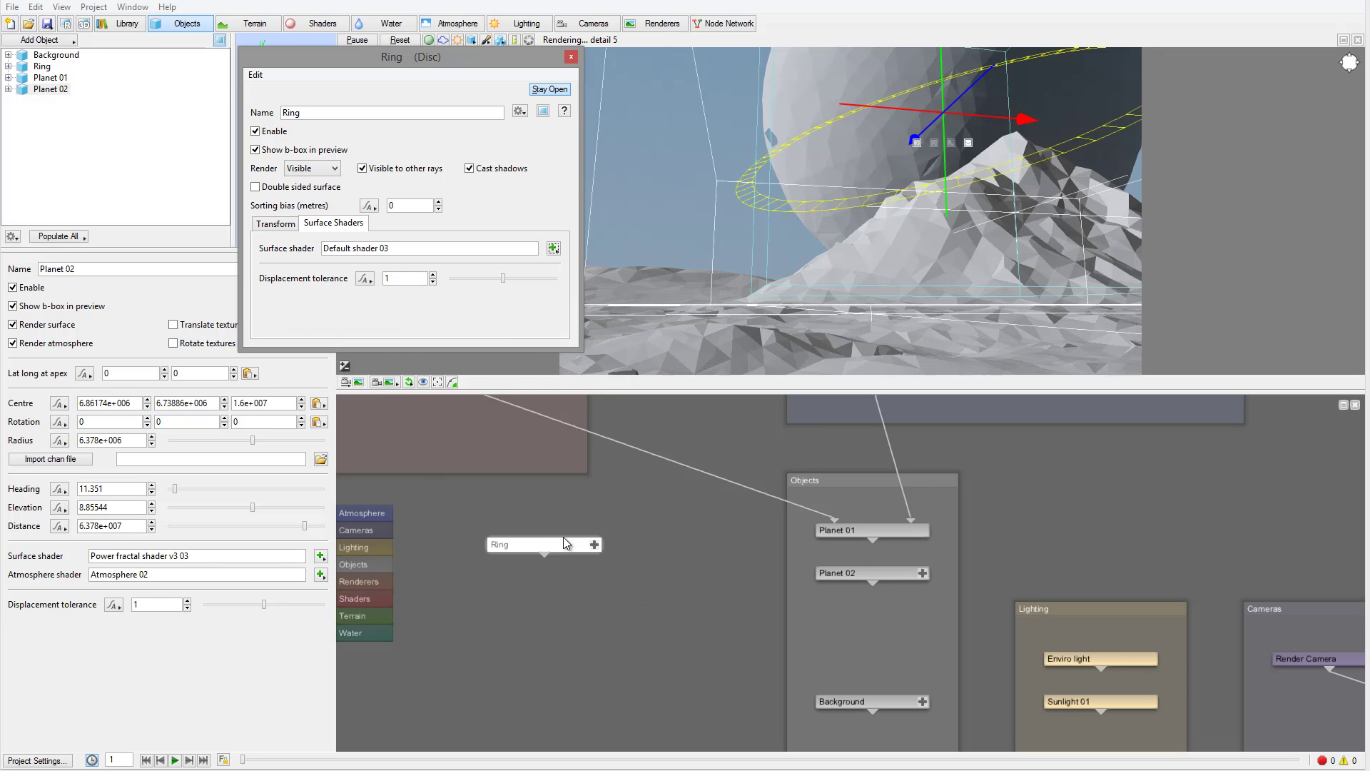
Open the Ring's internal network and rename its default shader as "Ring shader".
drag(549, 546, 550, 588)
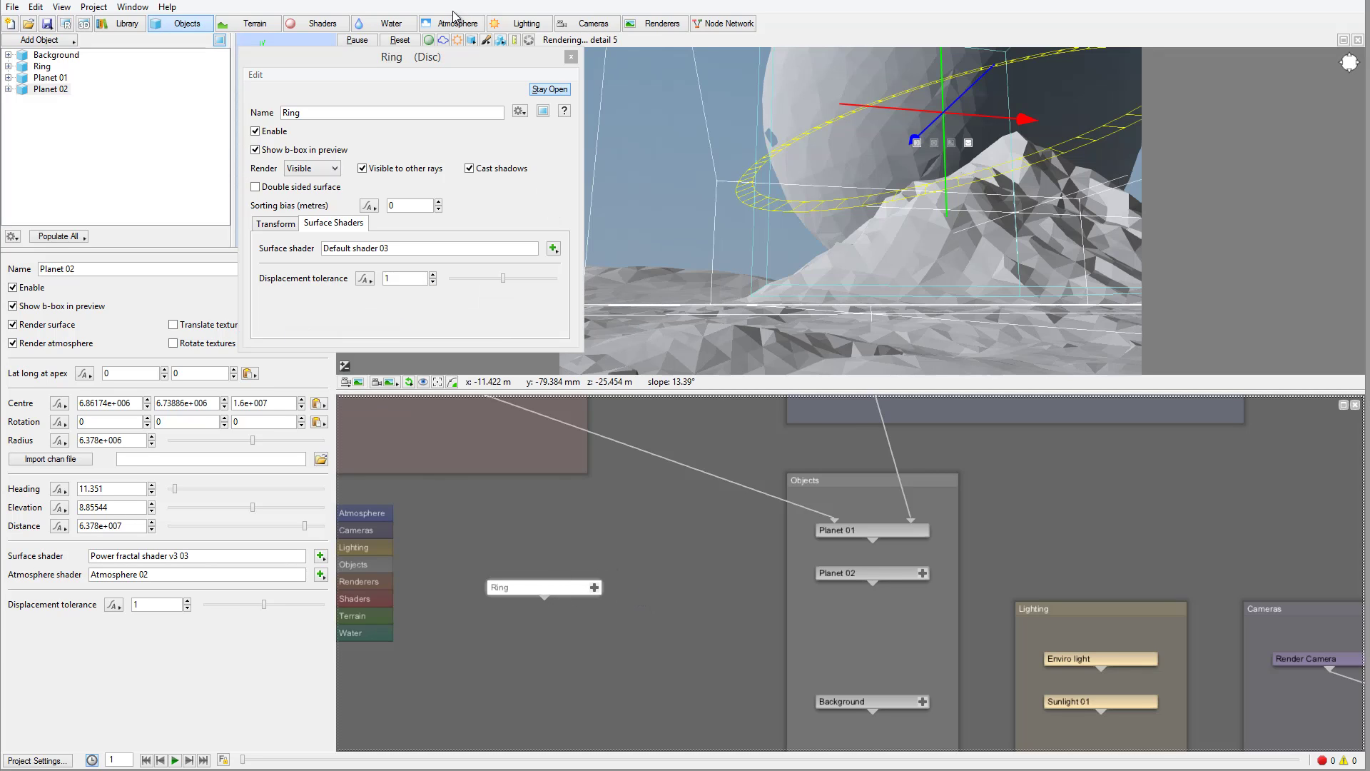
drag(454, 57, 329, 120)
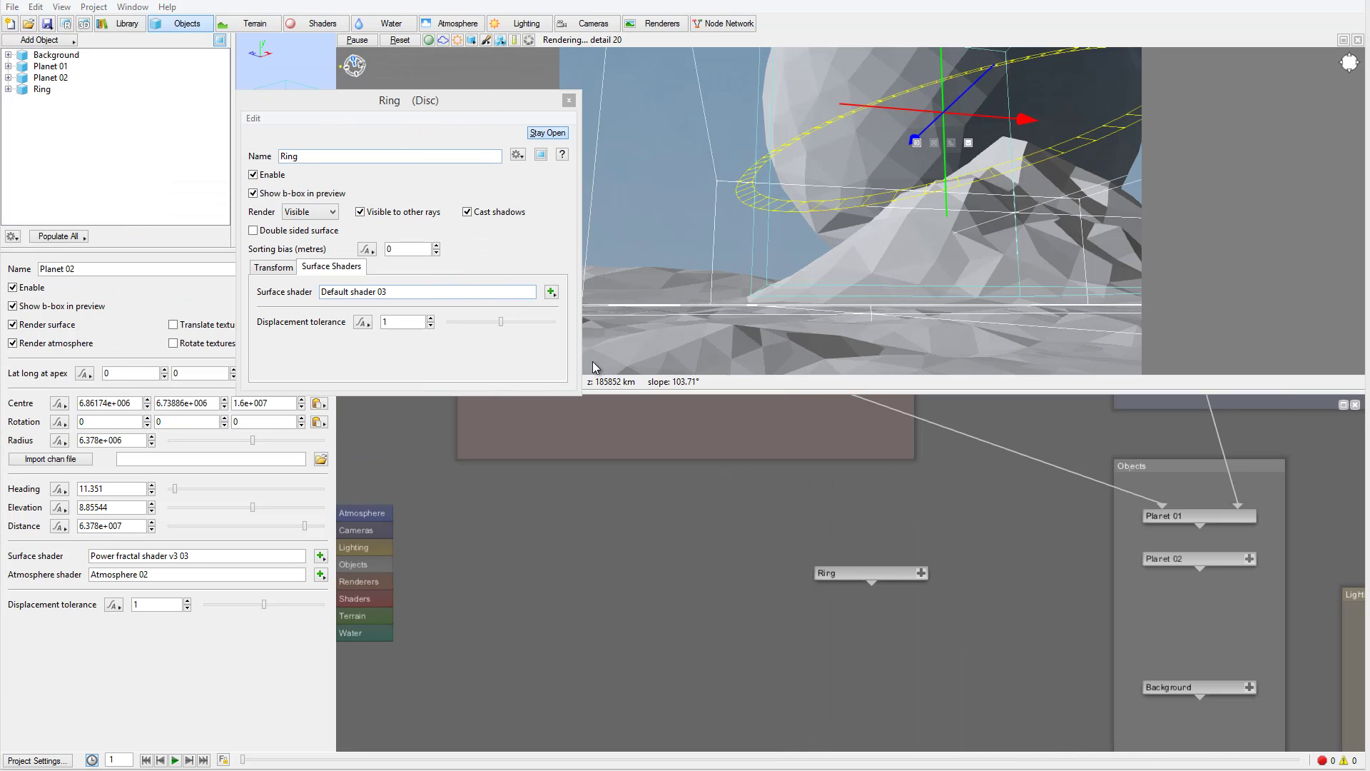
right_click(864, 572)
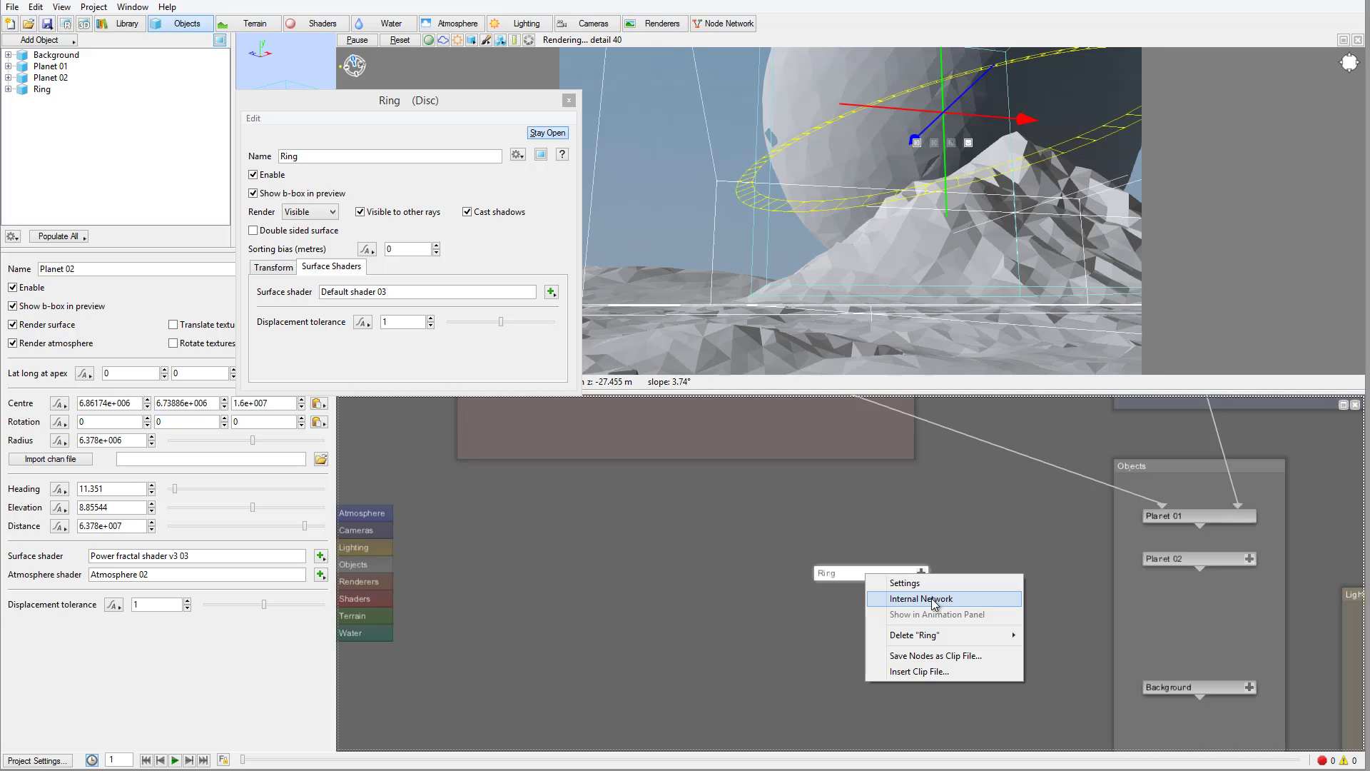
click(949, 599)
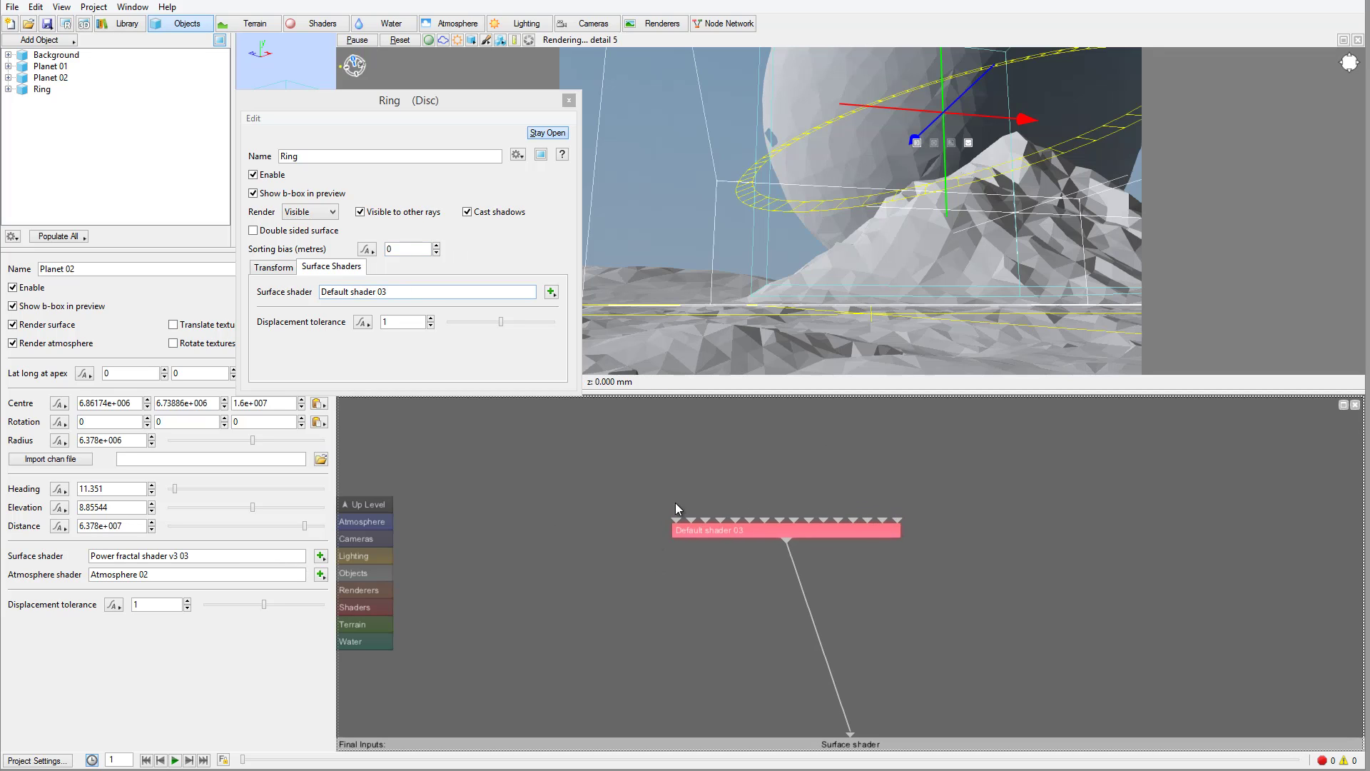
double_click(710, 528)
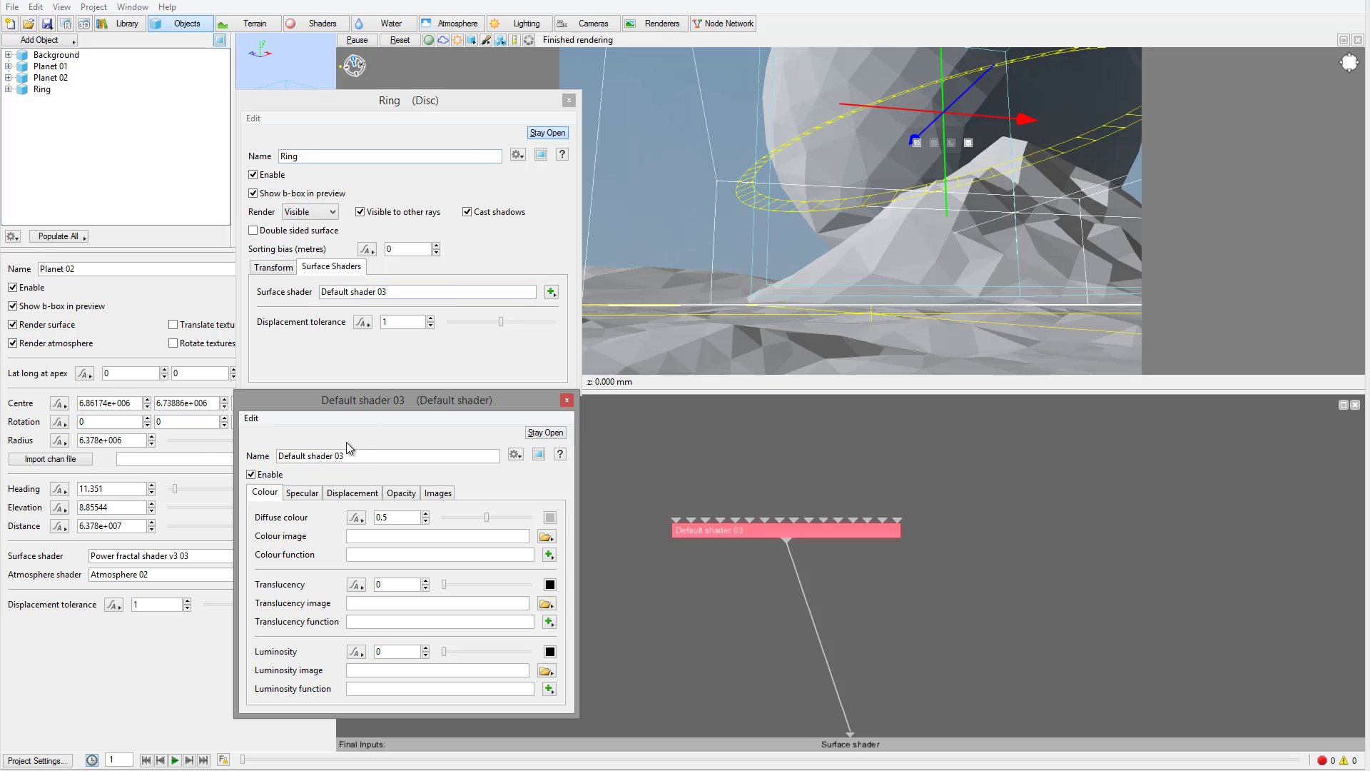
drag(368, 458, 277, 454)
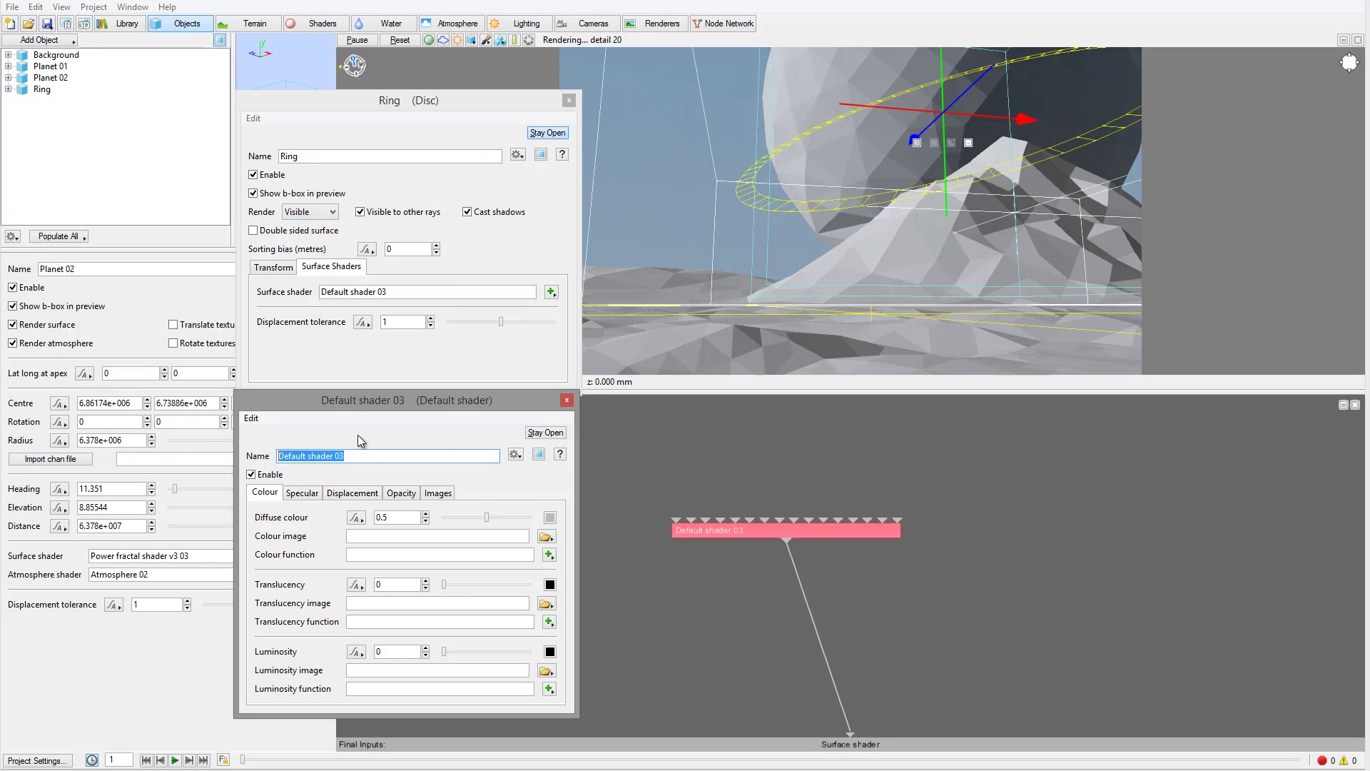
text(Ring)
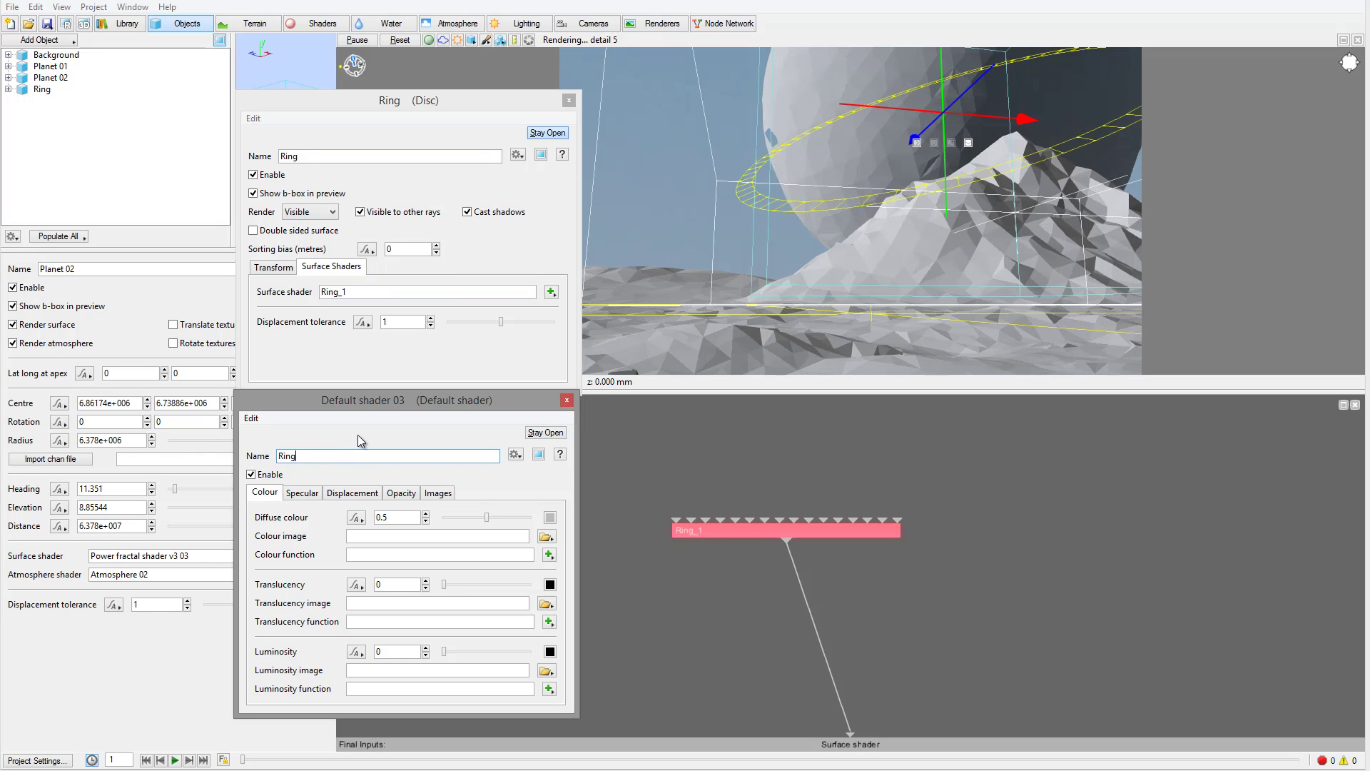
text( shader)
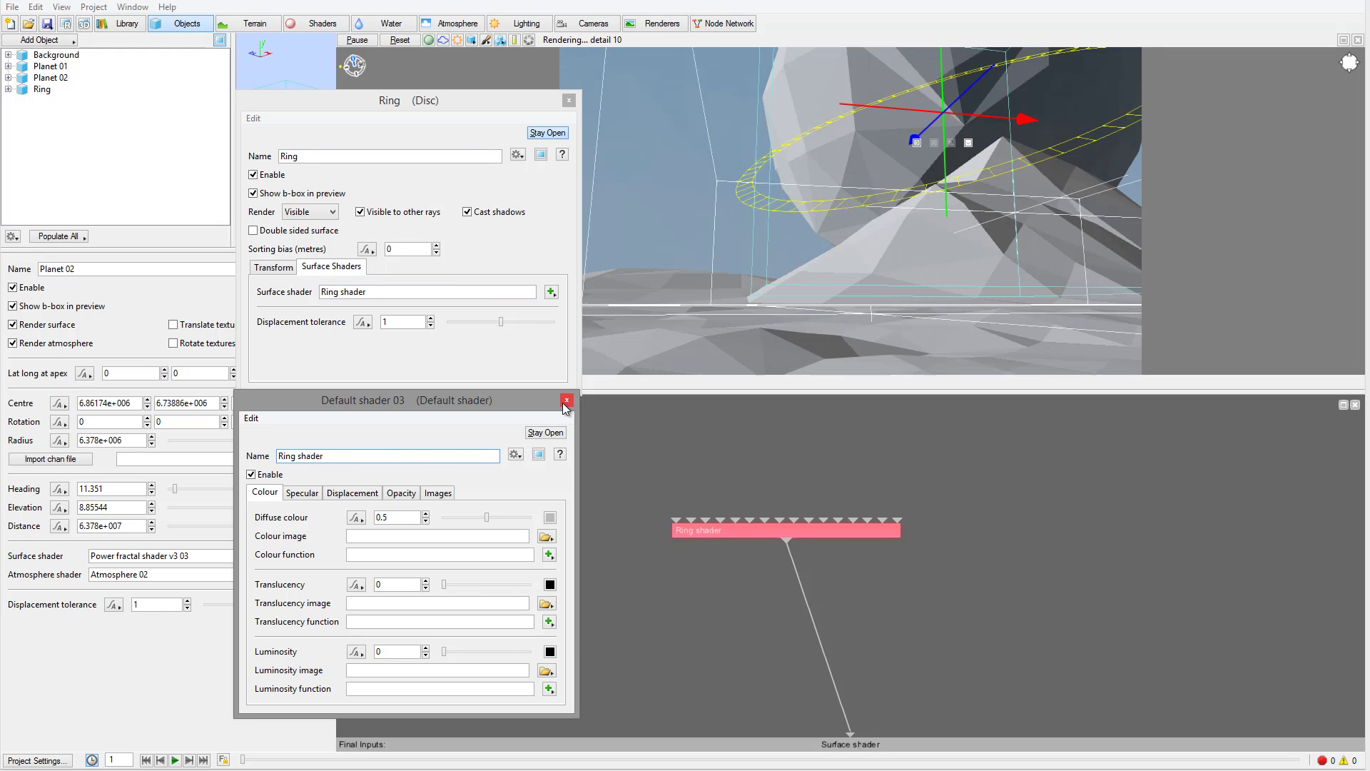
drag(502, 403, 557, 346)
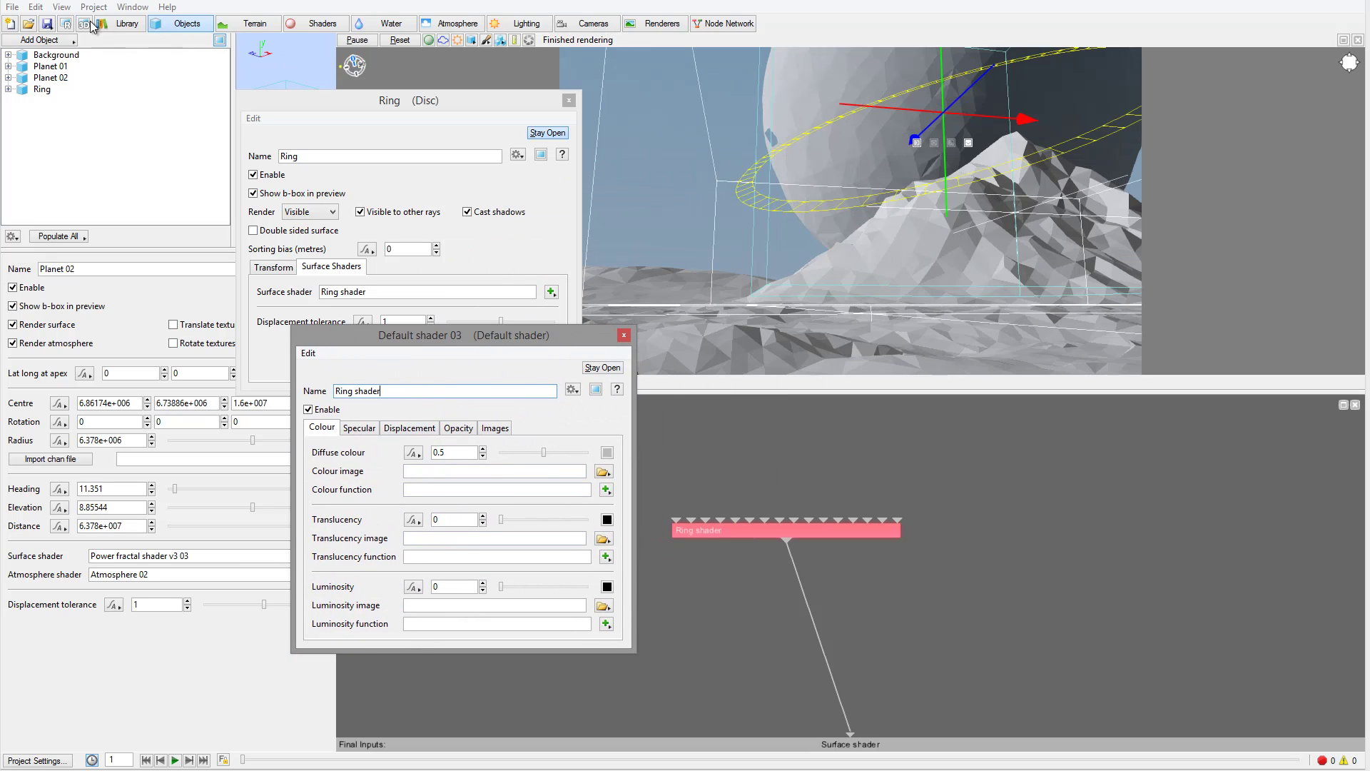
Render a test image of the scene, abort the render and close the render view.
click(66, 25)
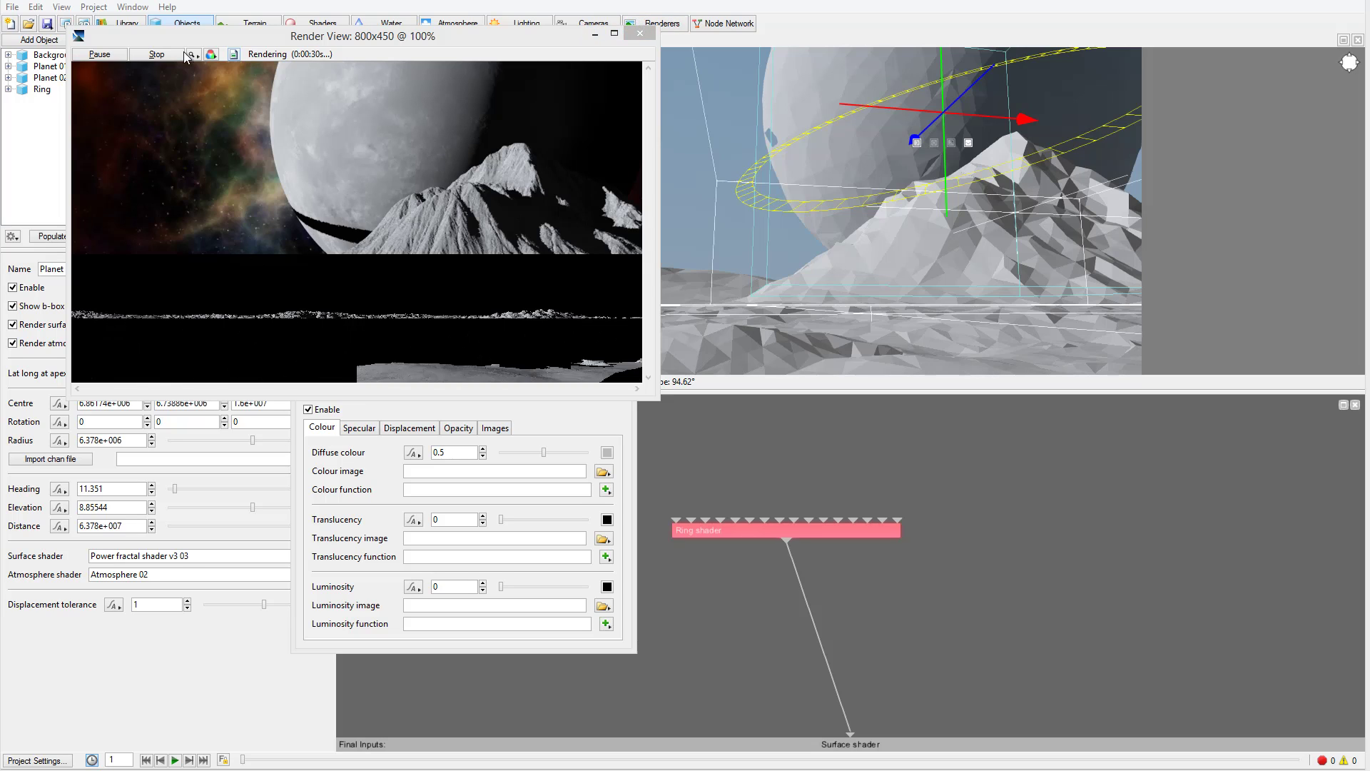
click(640, 34)
click(744, 248)
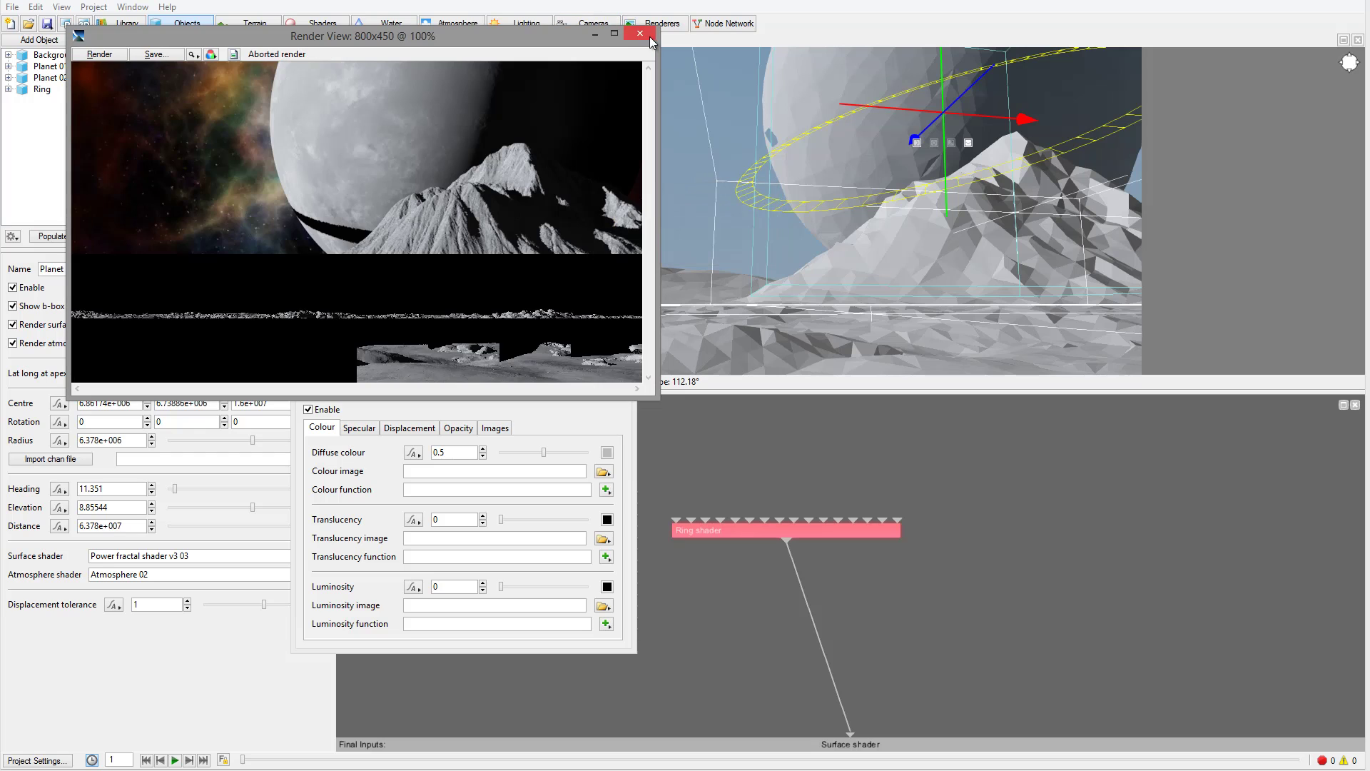
click(634, 23)
Set the Ring shader's luminosity to 0.125.
drag(467, 335, 451, 312)
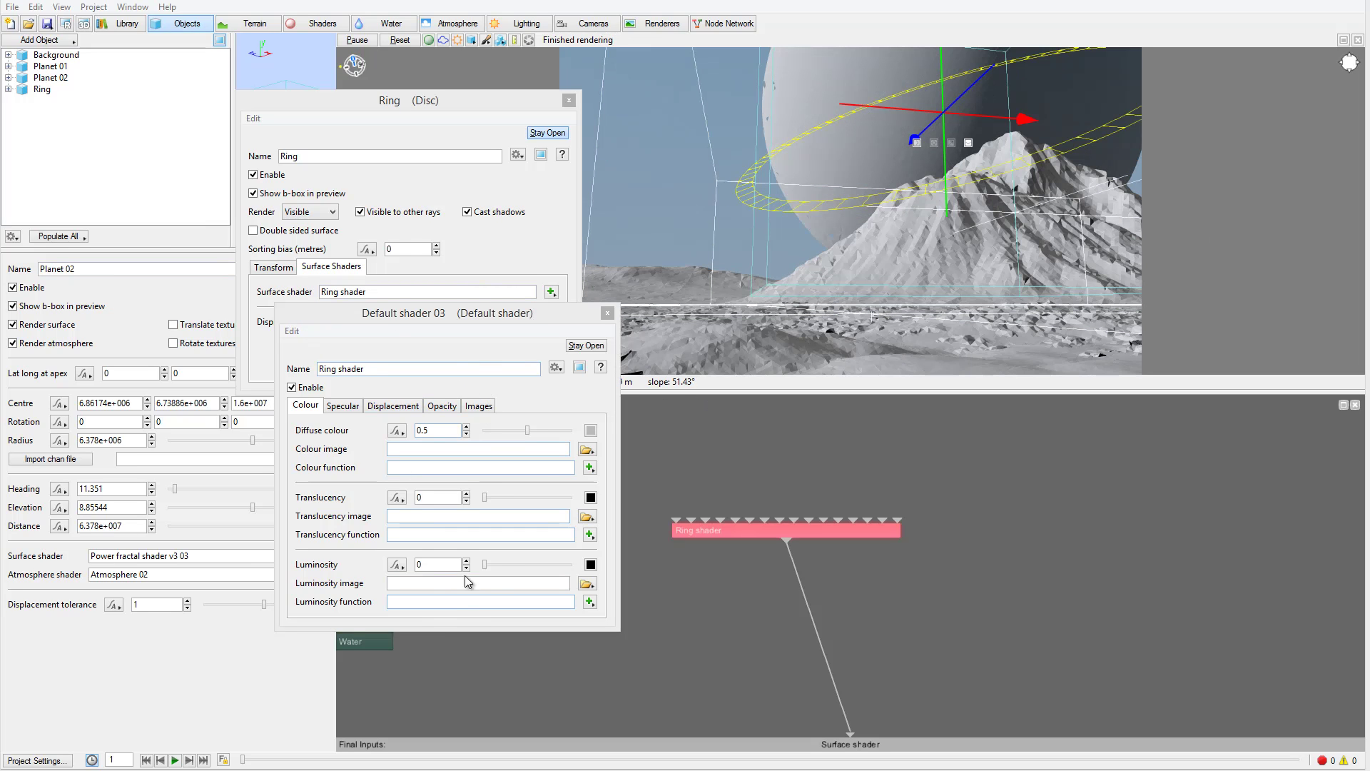
click(484, 564)
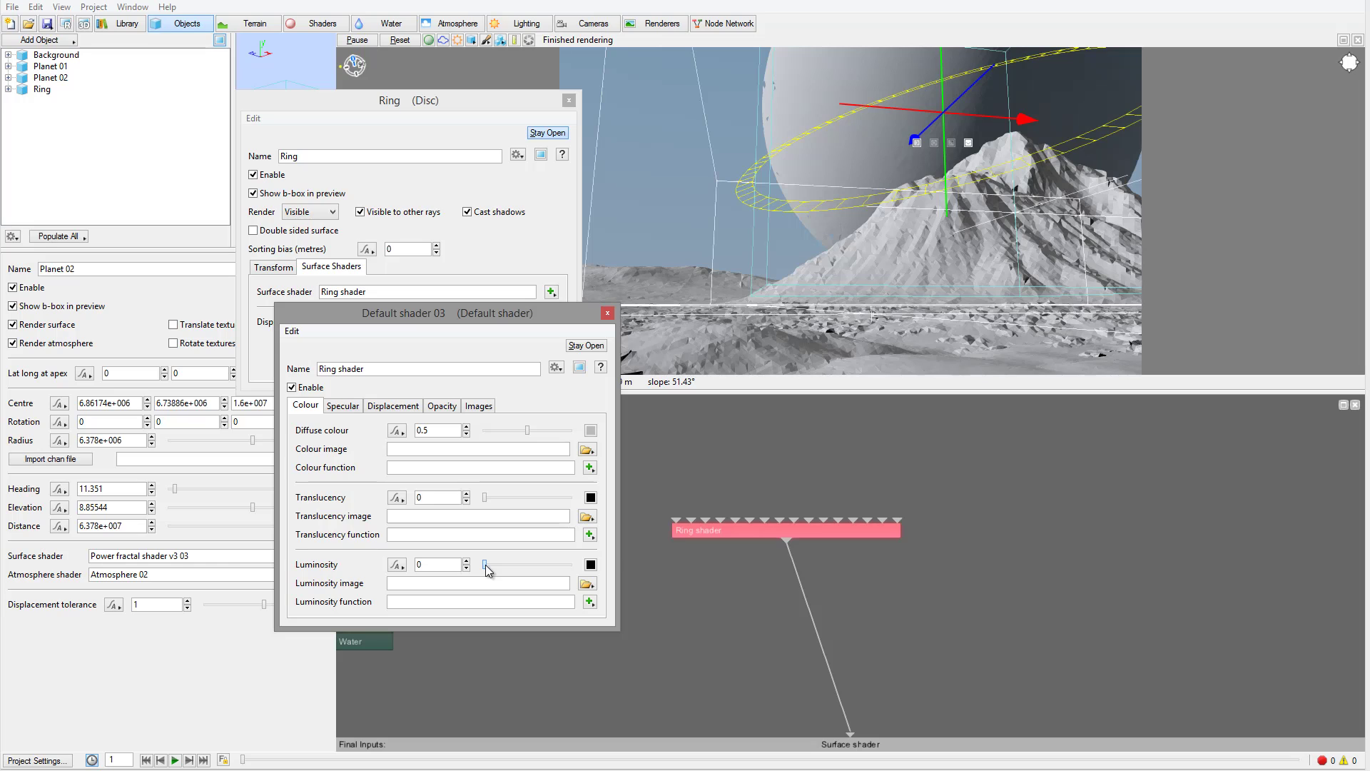
drag(491, 563, 497, 569)
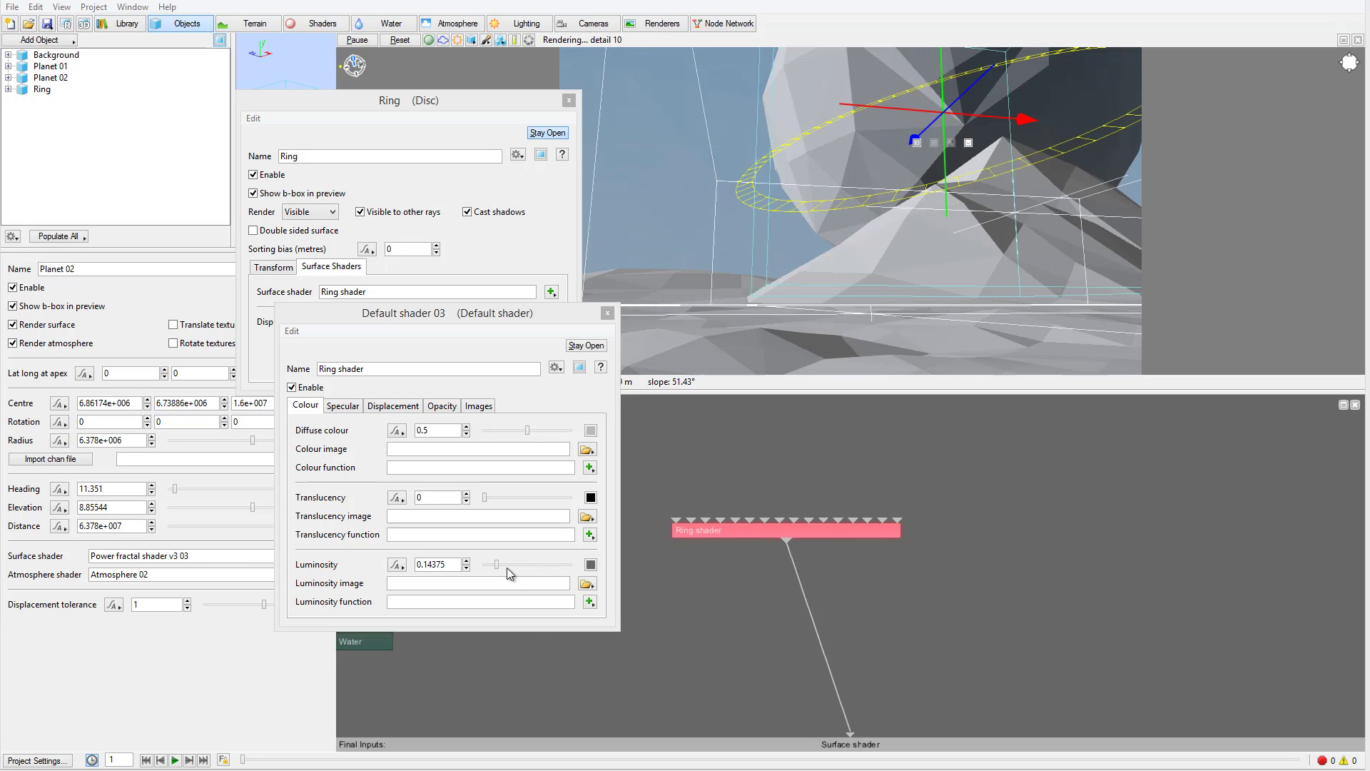
drag(499, 565, 495, 563)
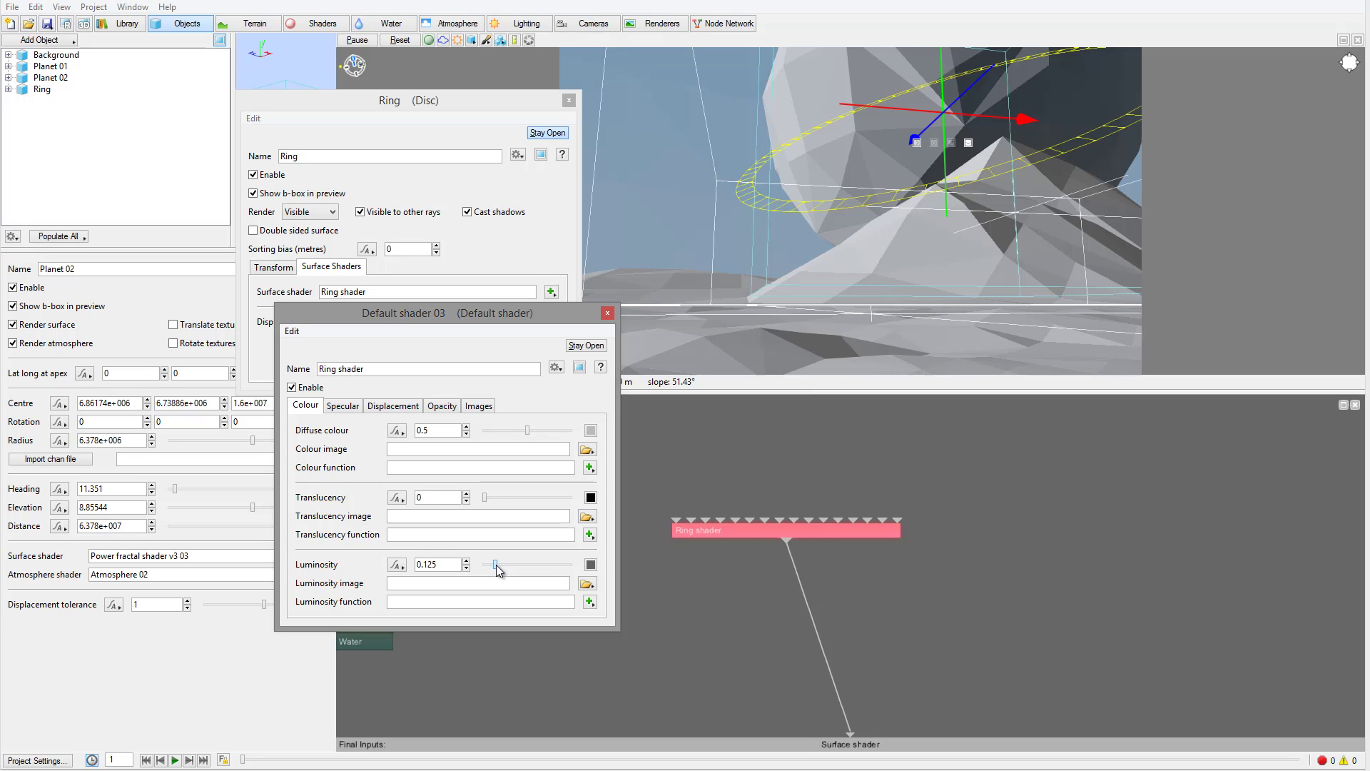
Lower the opacity of the Ring shader.
click(443, 406)
click(515, 433)
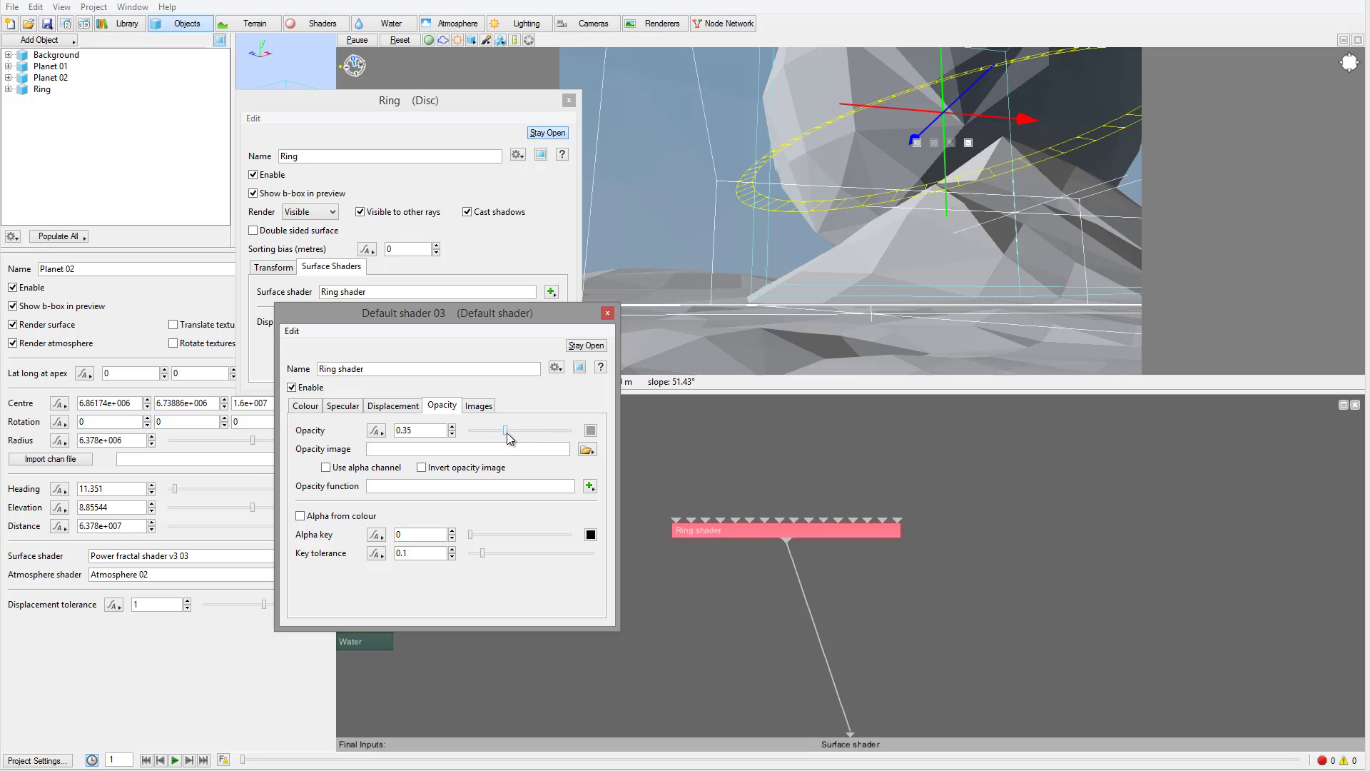
drag(555, 430, 547, 434)
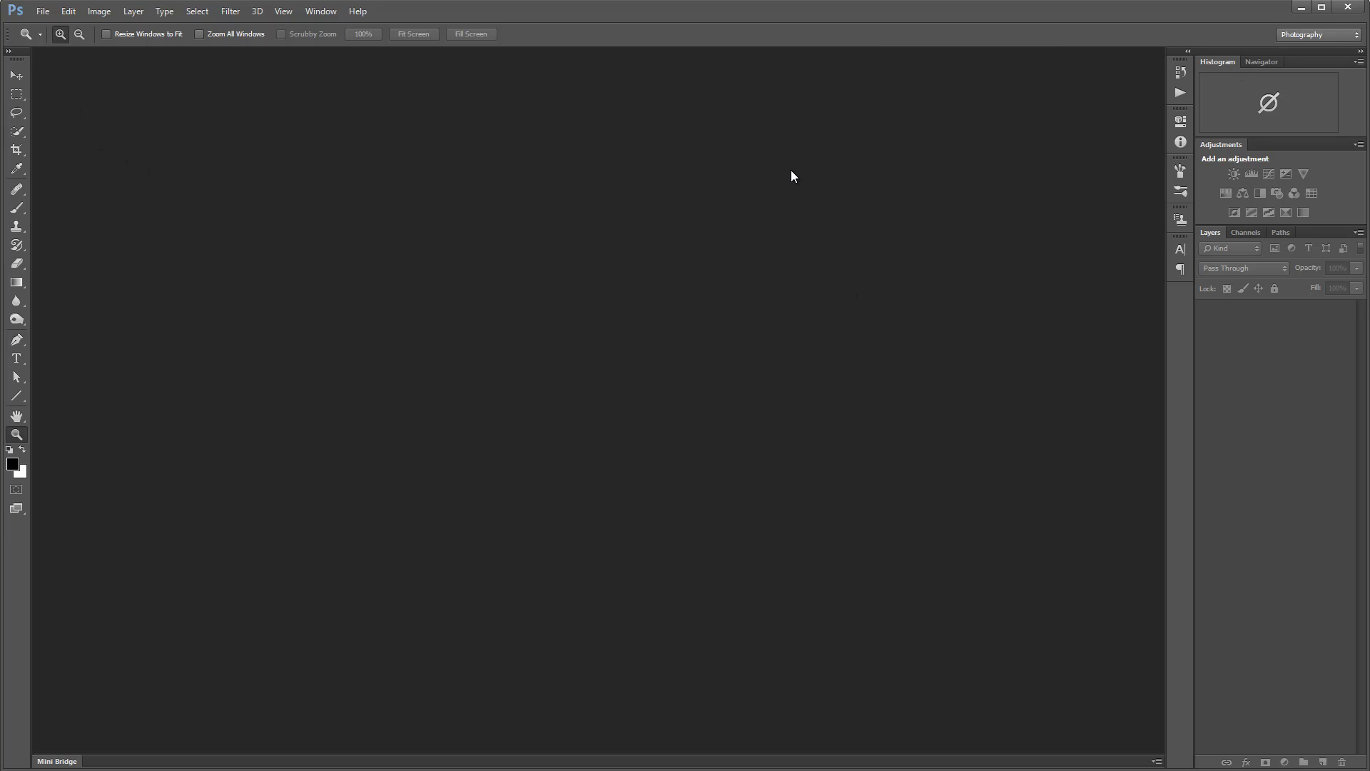
Switch to Photoshop and create a new 4000 x 4000 pixel RGB document with a white background.
click(43, 12)
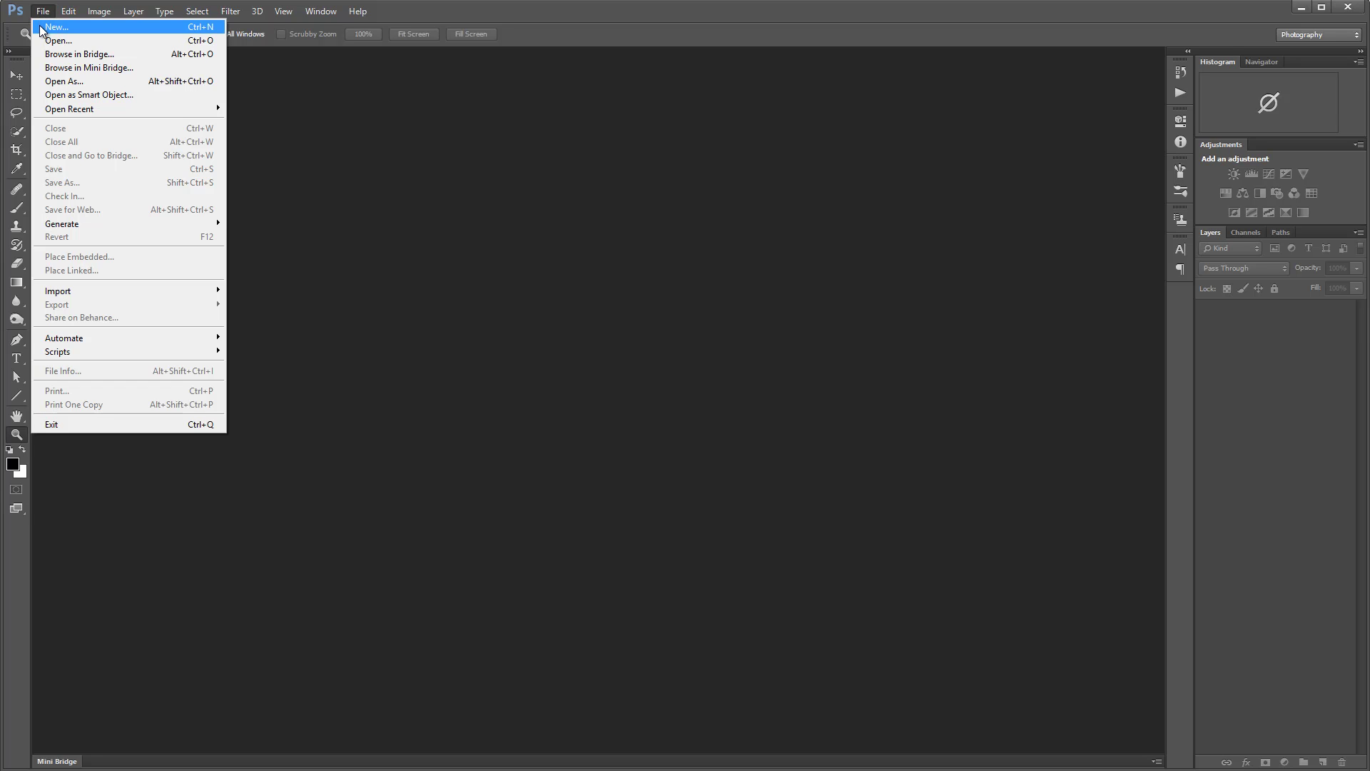
click(55, 27)
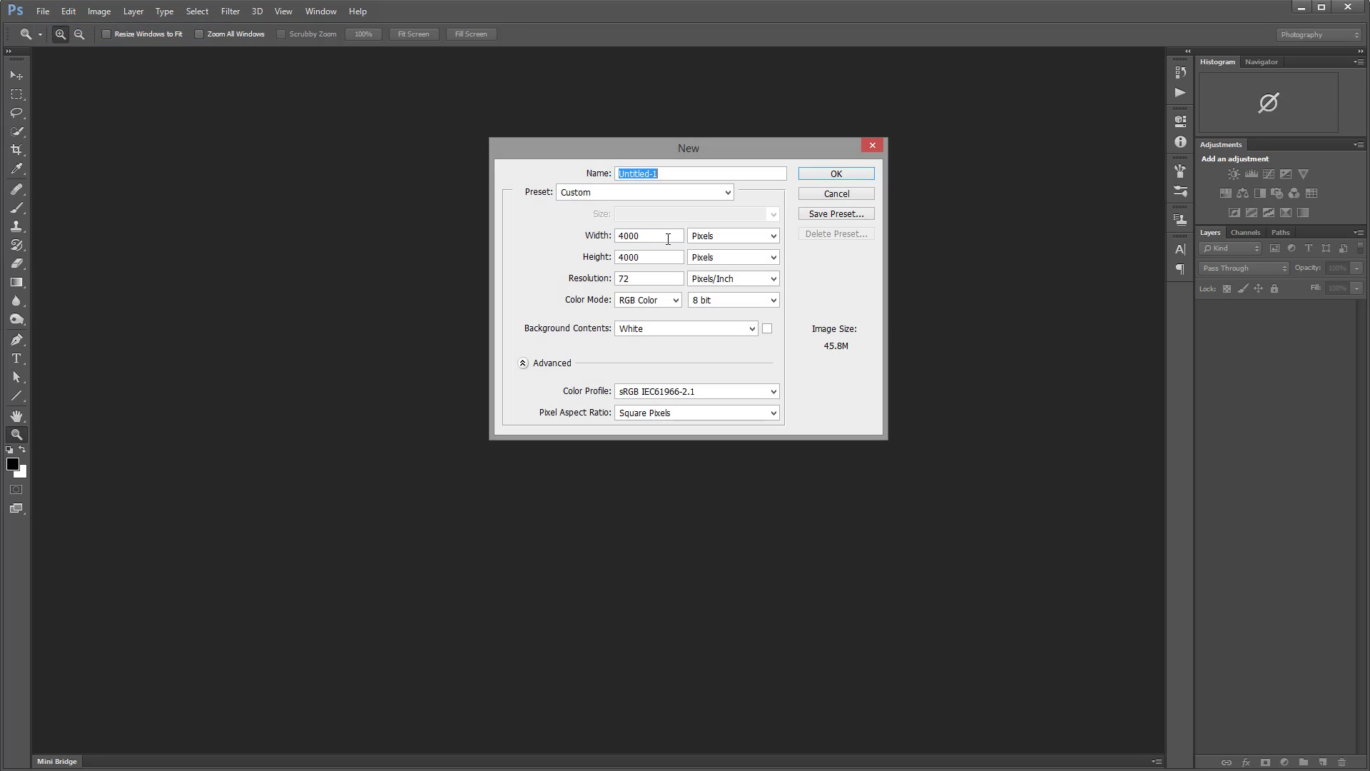
click(858, 177)
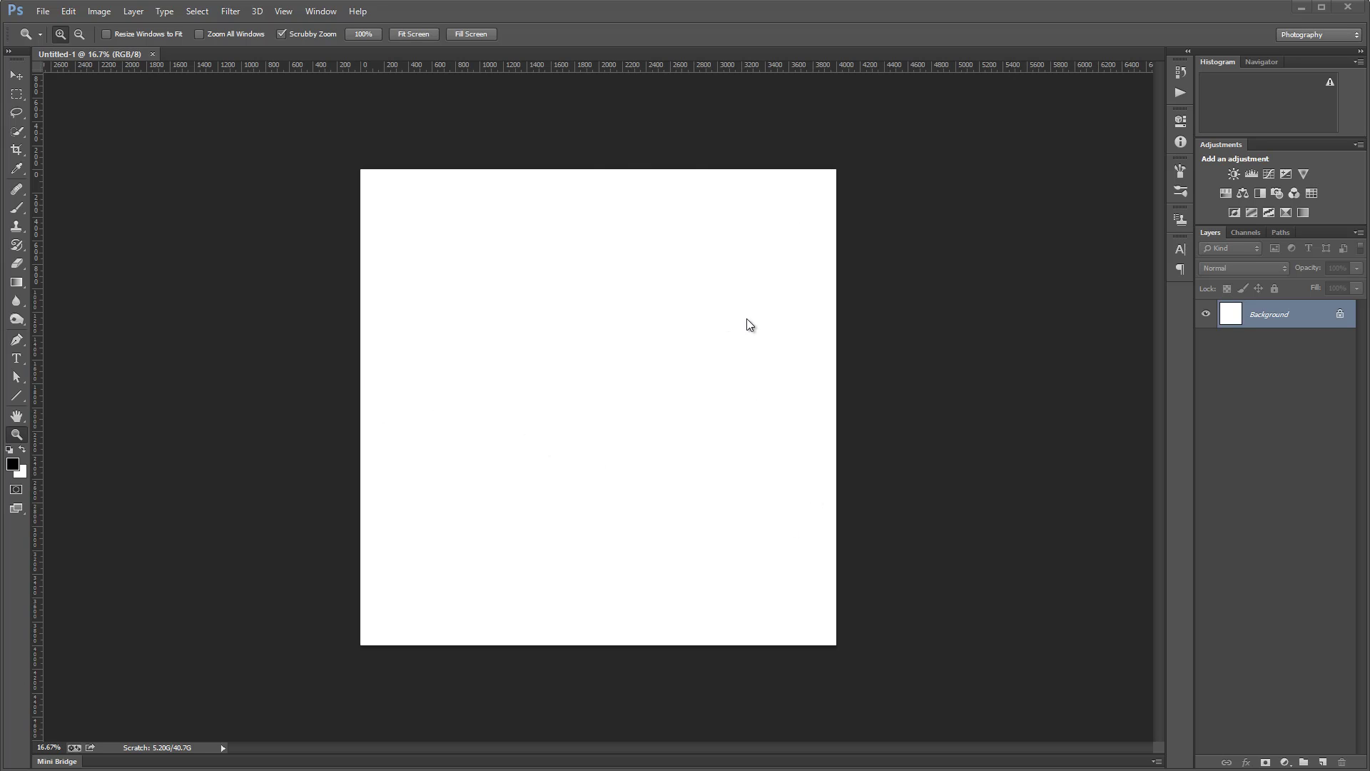
Apply the Add Noise filter to the background with an amount of about 181%, uniform distribution and monochromatic.
click(240, 13)
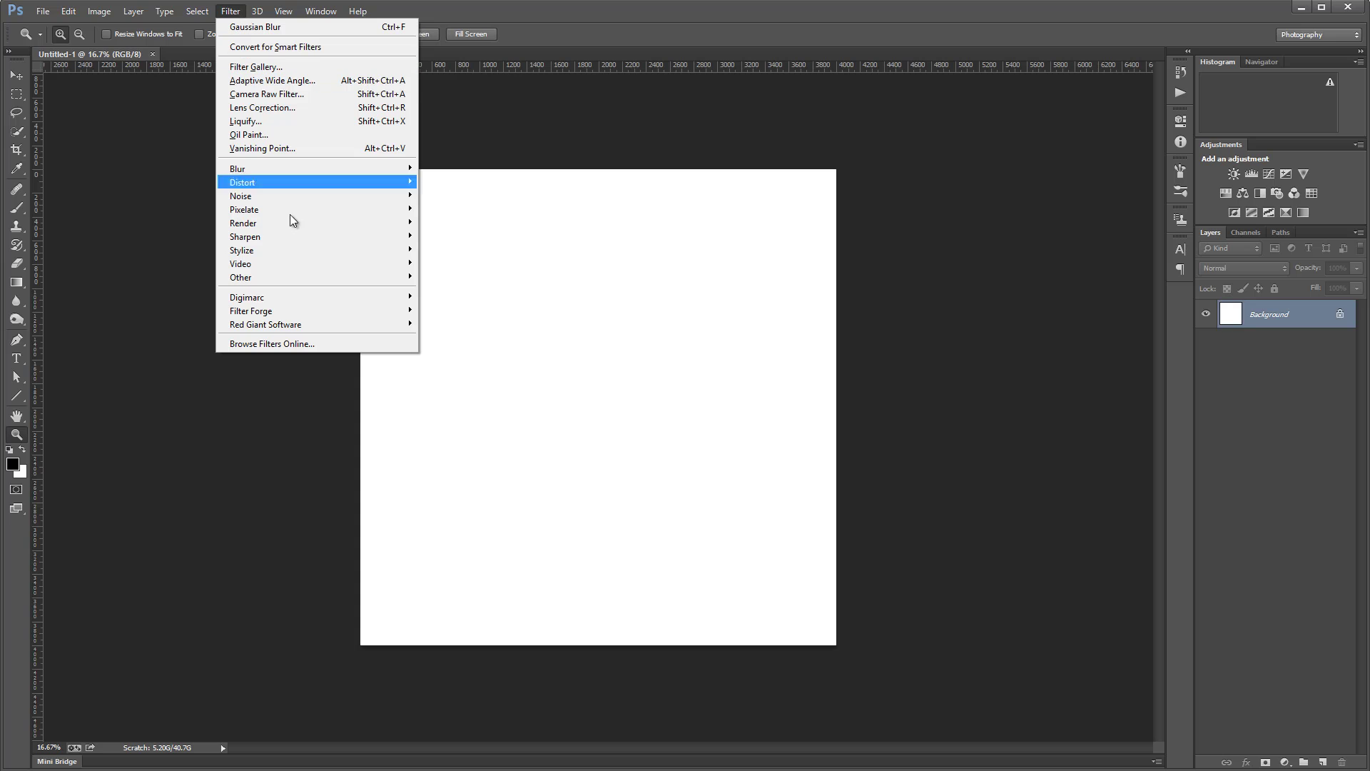
mouse_move(297, 197)
click(199, 199)
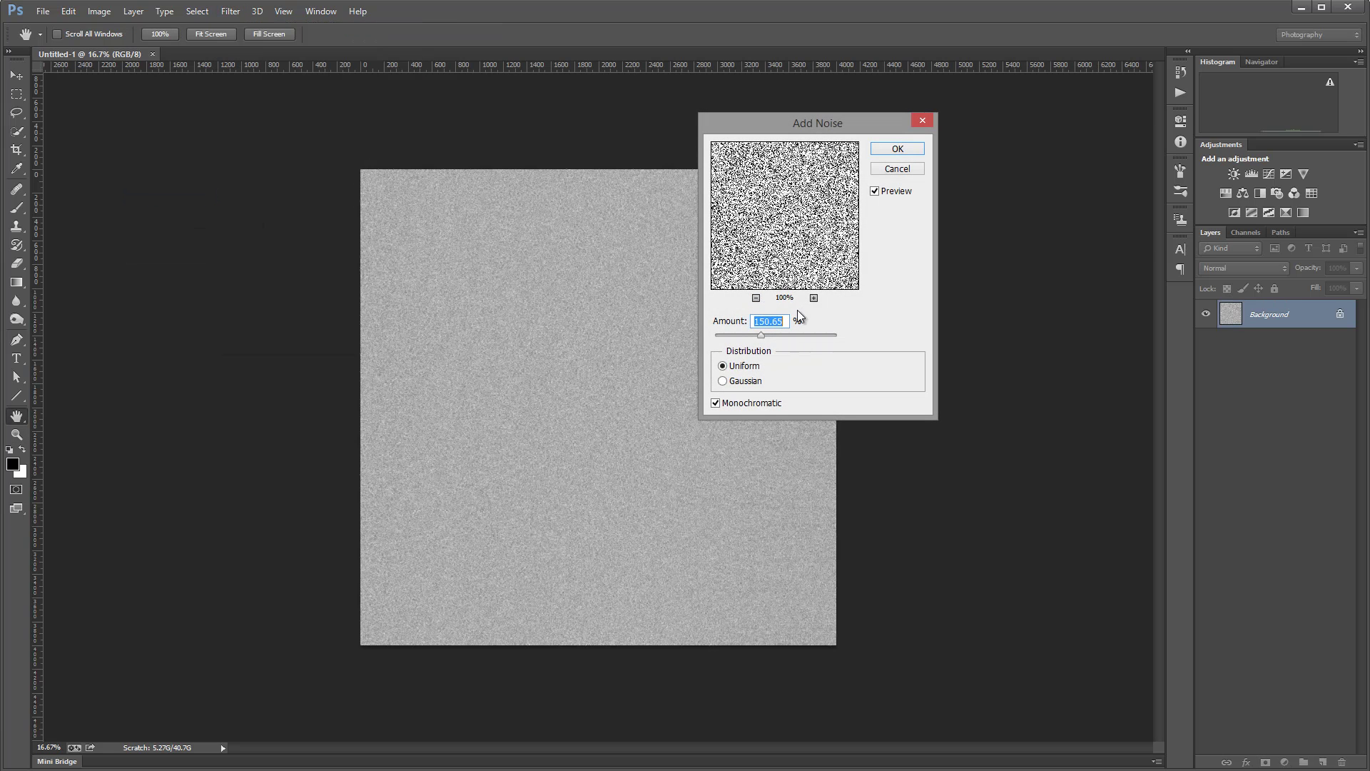
mouse_move(760, 336)
mouse_down()
mouse_move(802, 339)
mouse_move(751, 335)
mouse_move(765, 335)
mouse_up()
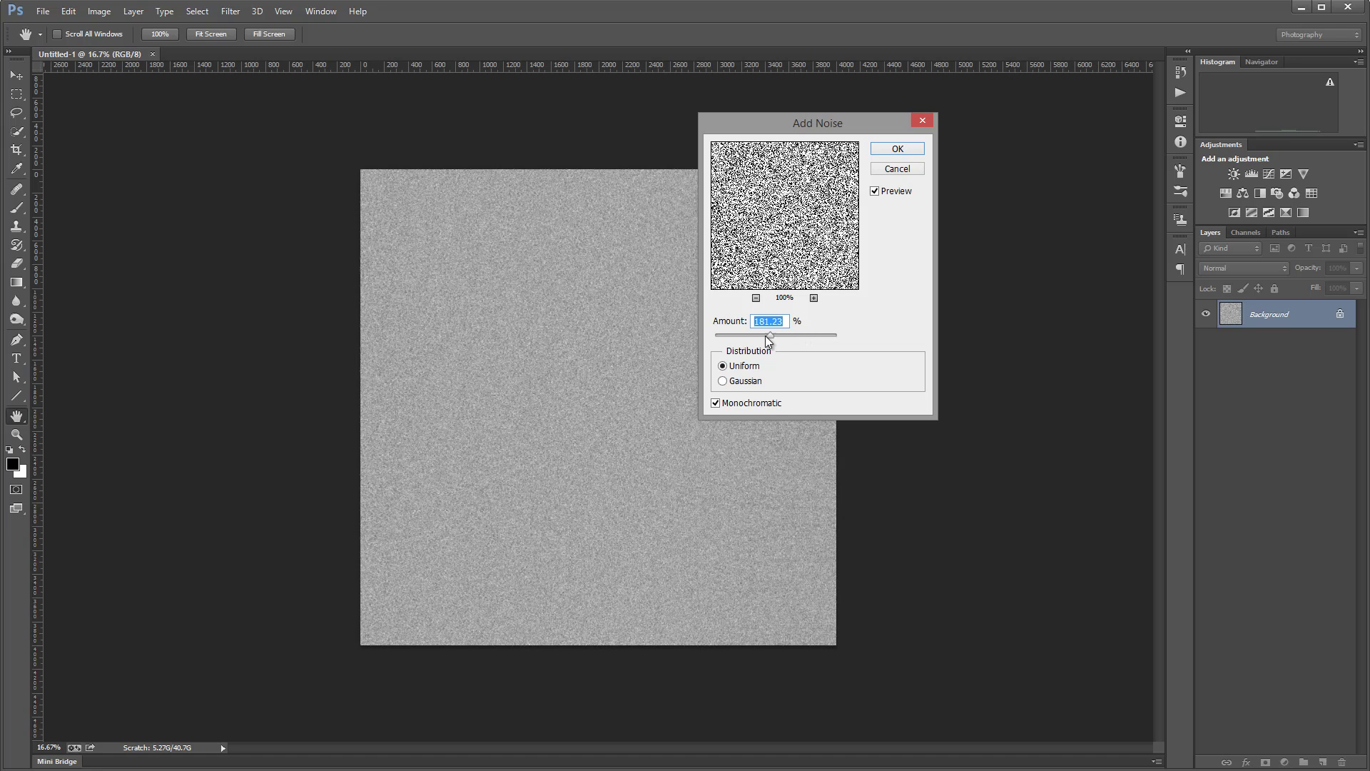
click(897, 149)
Apply the Radial Blur filter to the noise with an amount of 27, Spin method and Best quality.
key(z)
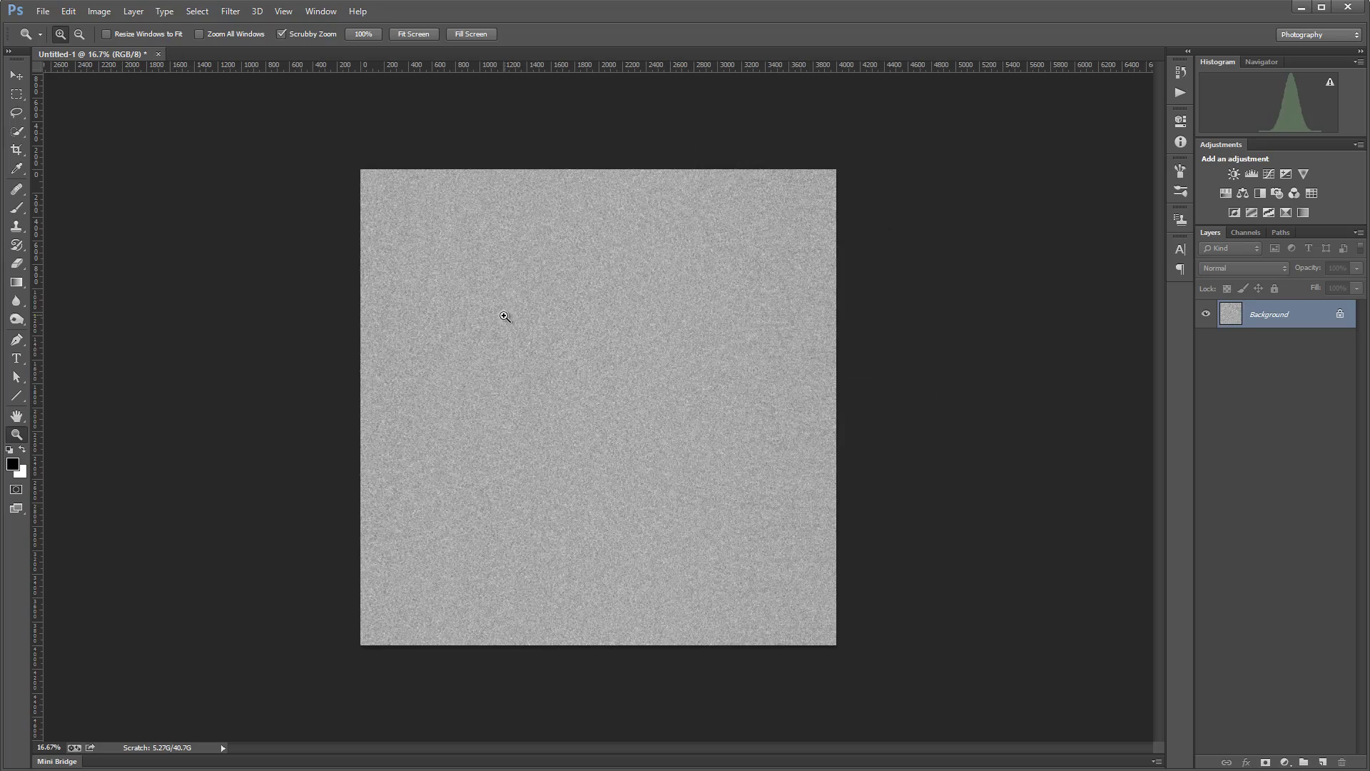
double_click(22, 436)
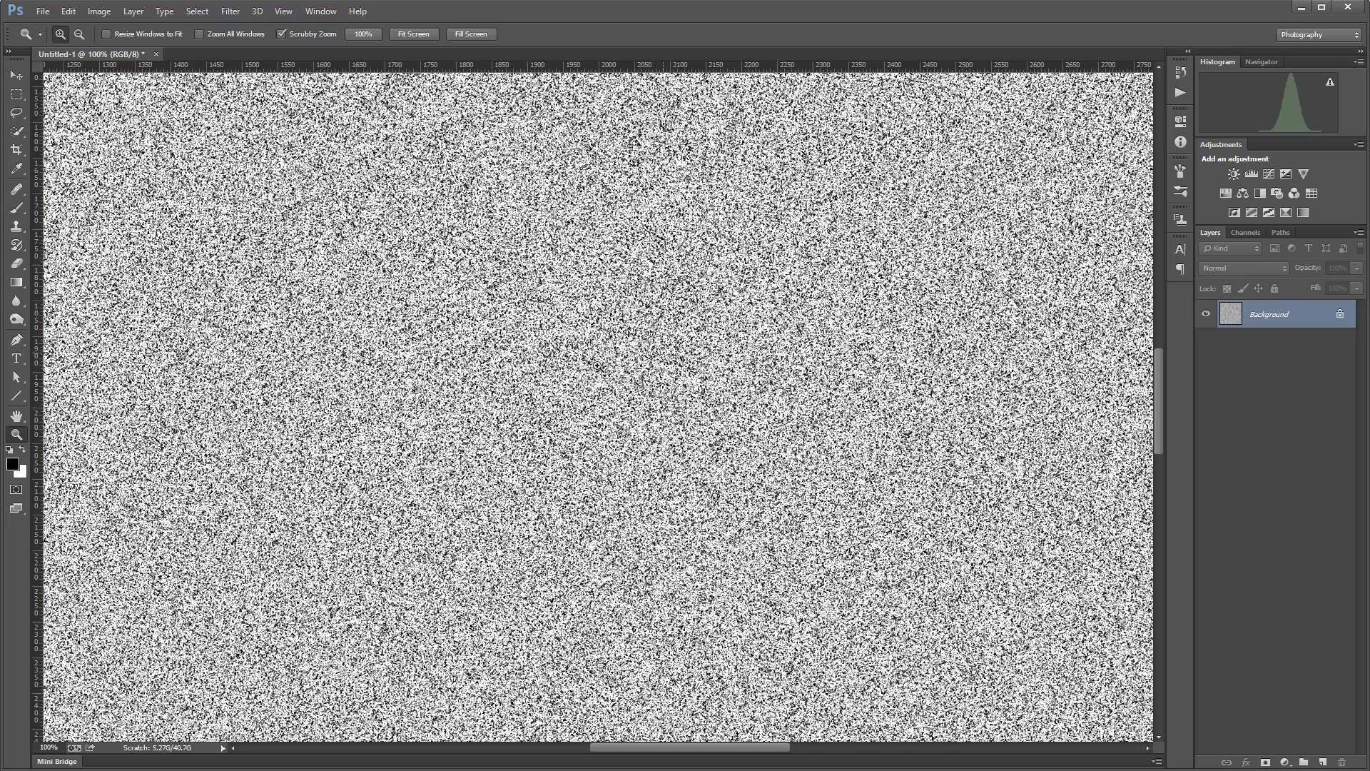
alt+click(623, 345)
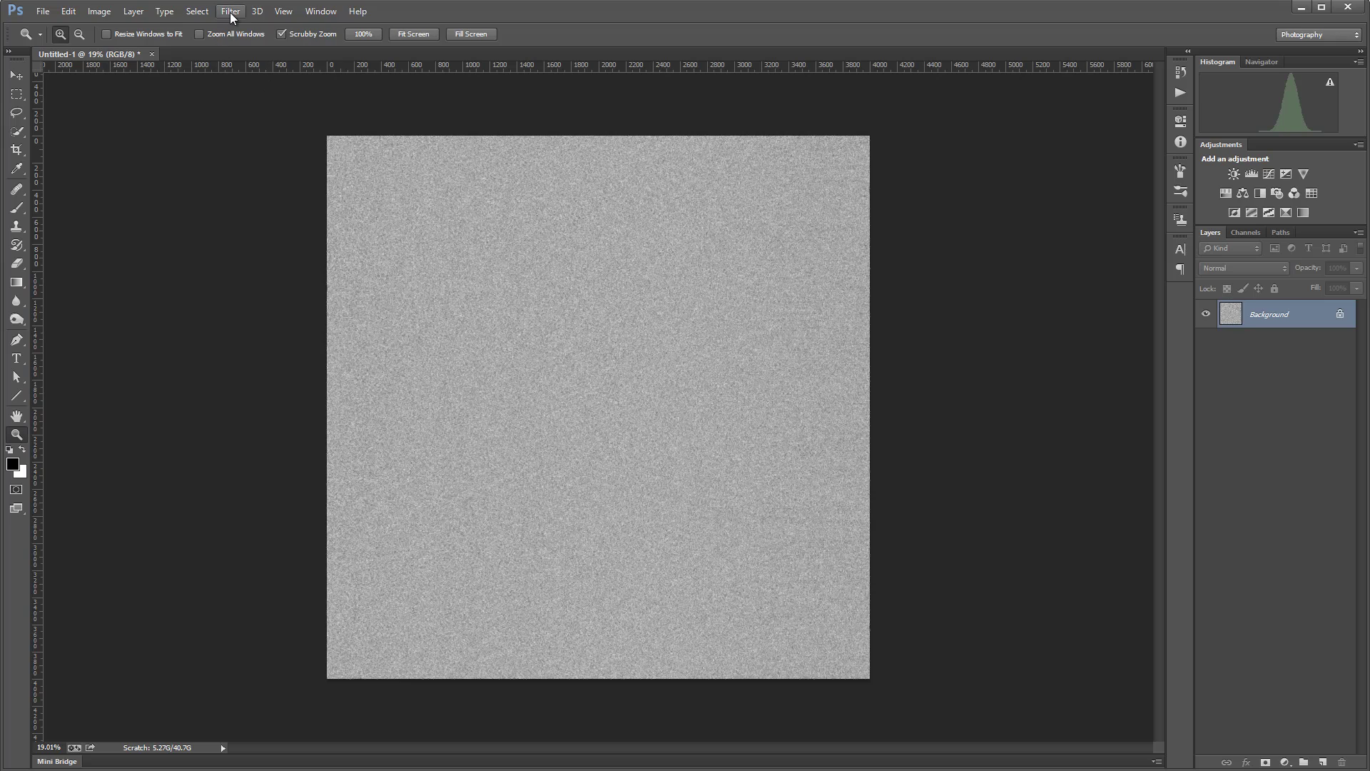
click(230, 10)
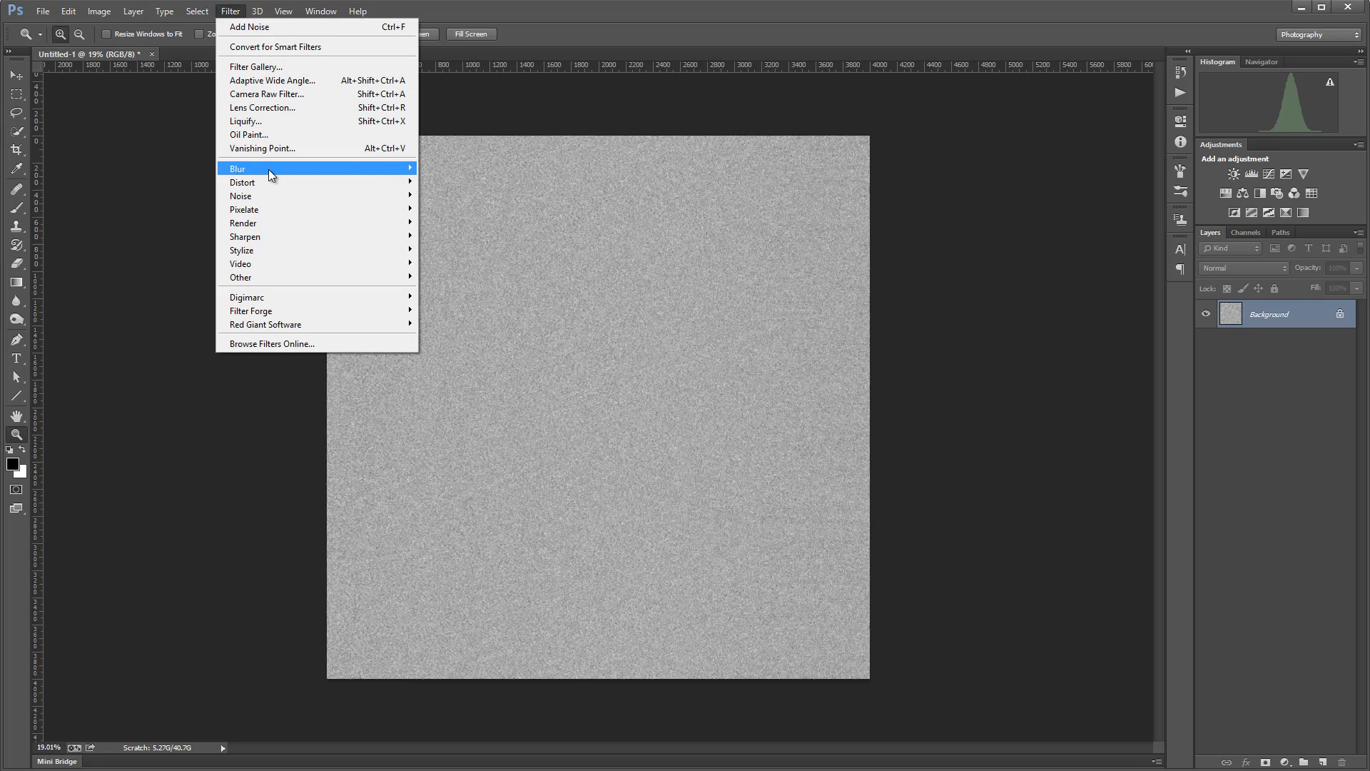
mouse_move(269, 170)
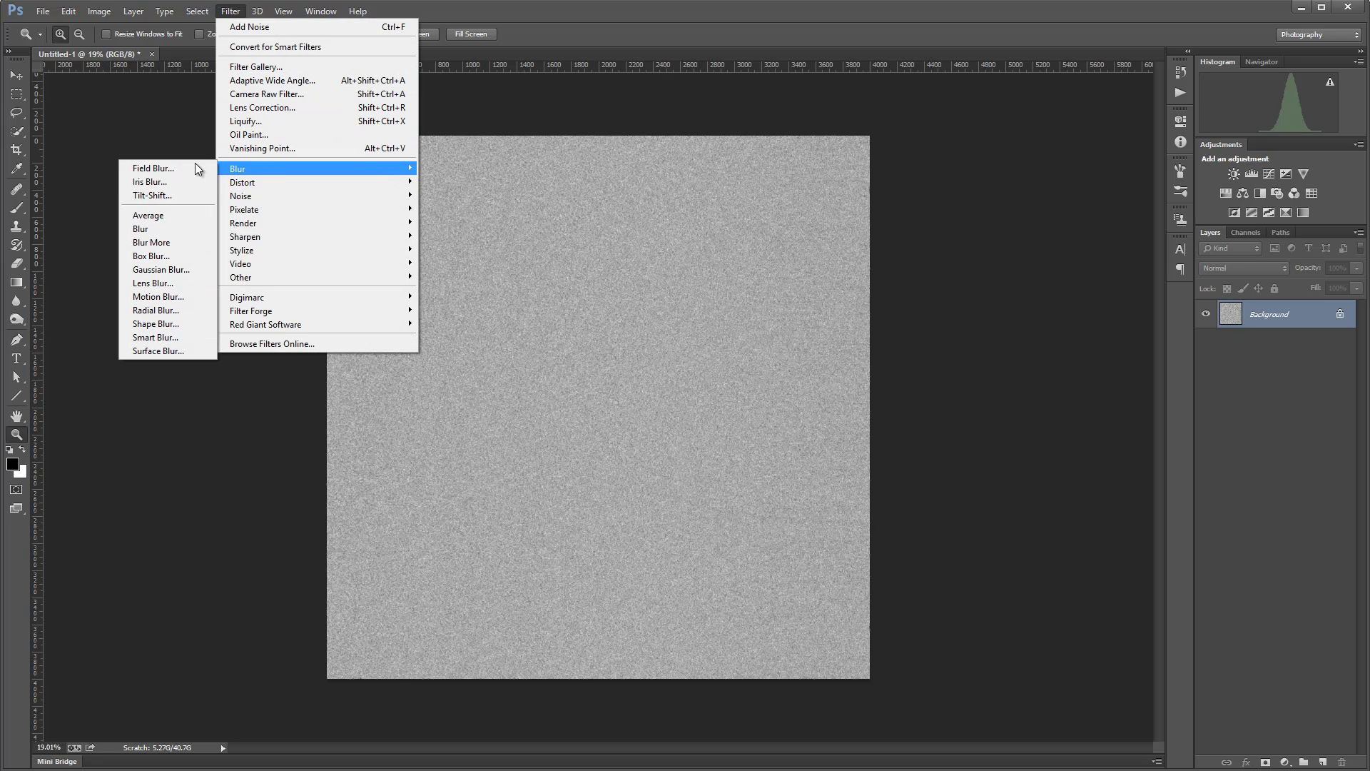
click(164, 313)
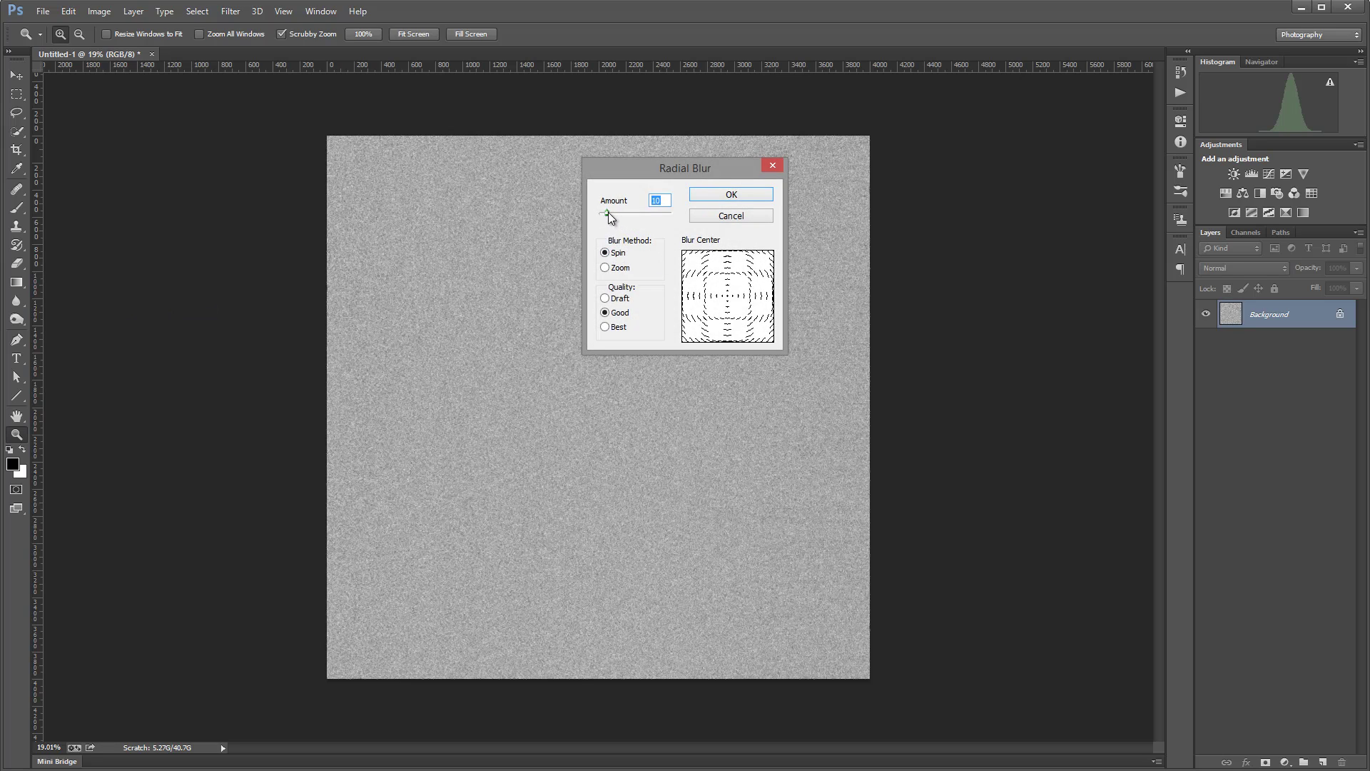
drag(608, 215, 620, 215)
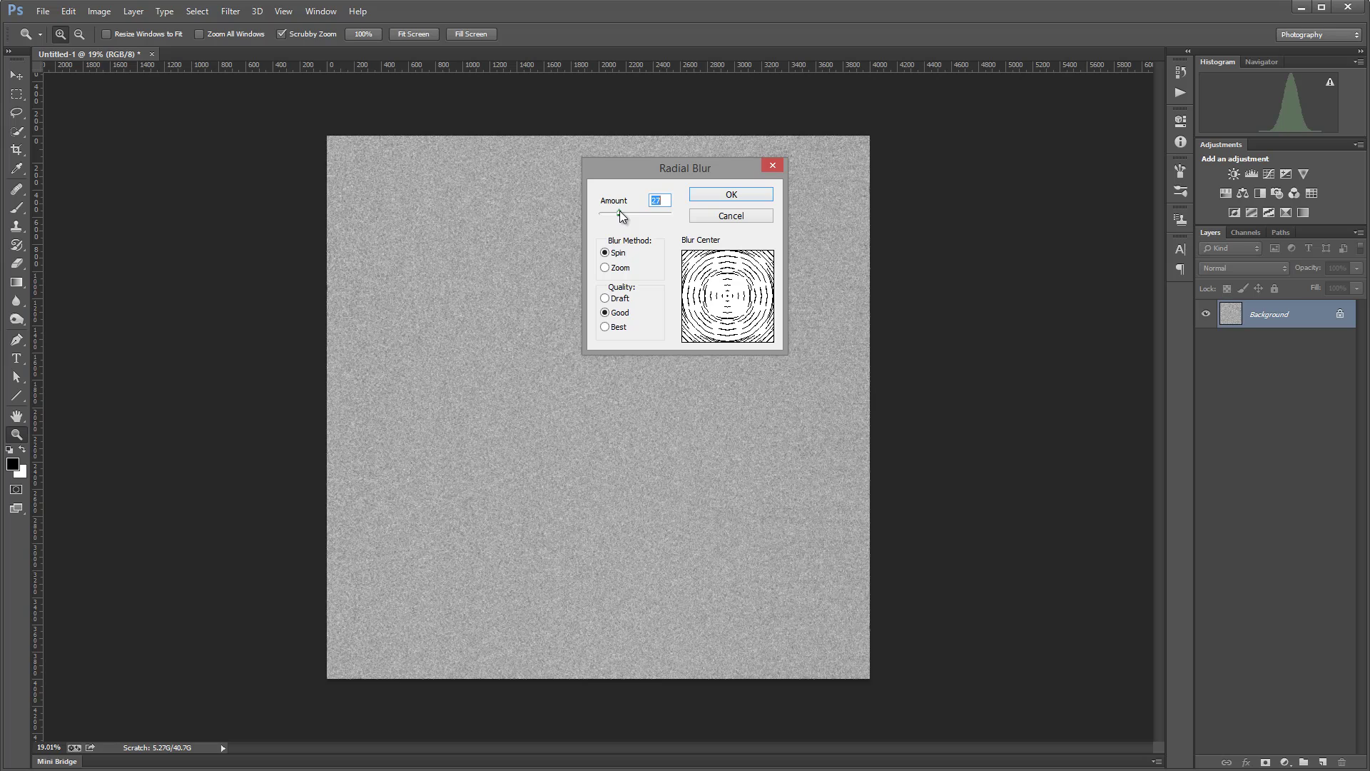
click(608, 327)
click(727, 194)
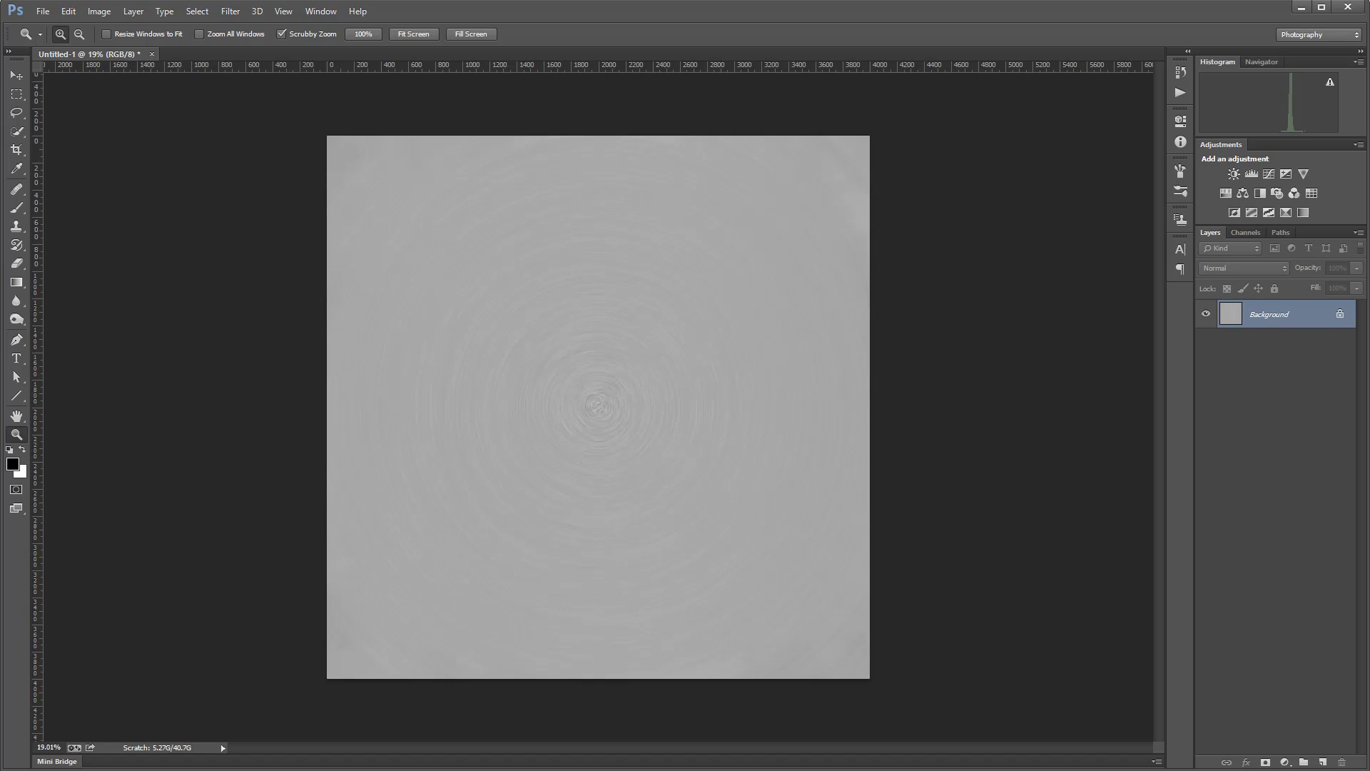
Unlock the background layer and boost its contrast with Levels, narrowing the input levels to about 158 and 174.
click(1340, 314)
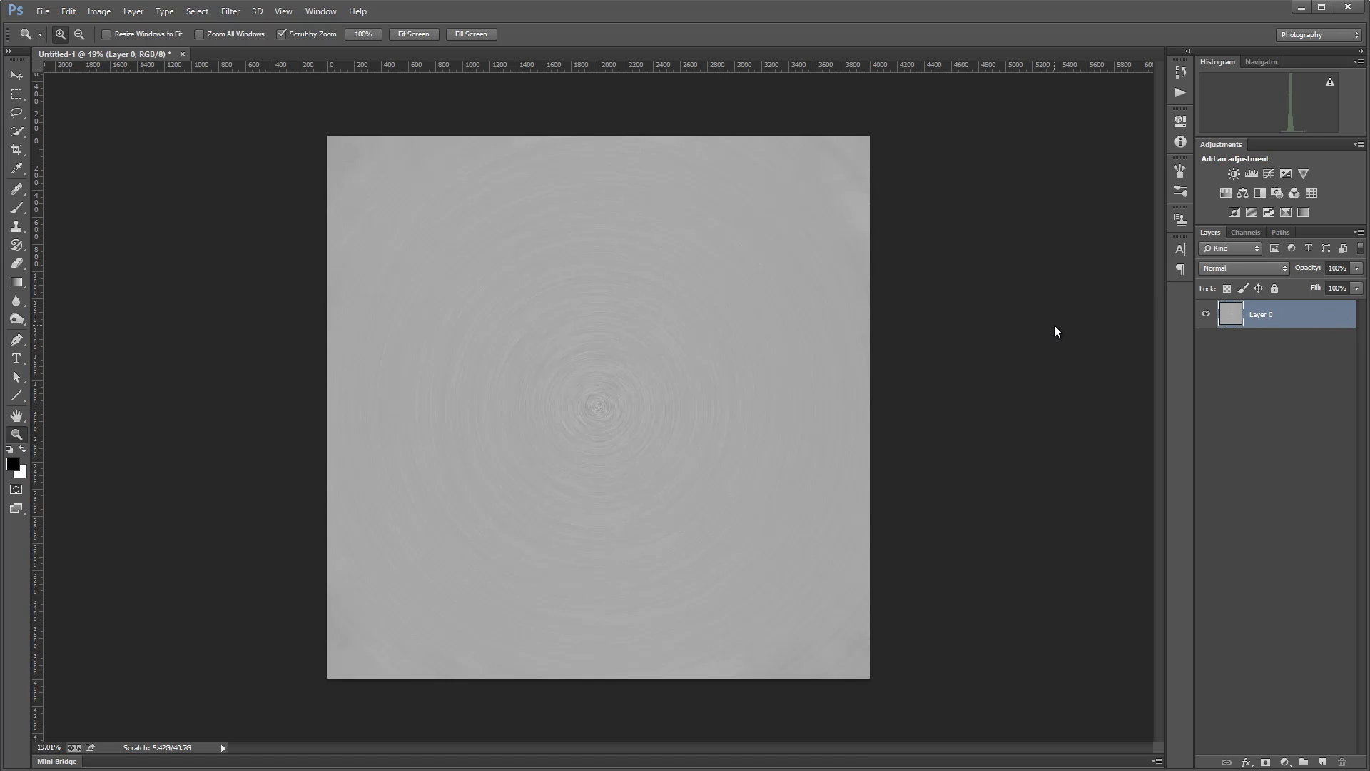
key(ctrl+l)
drag(1023, 131, 953, 142)
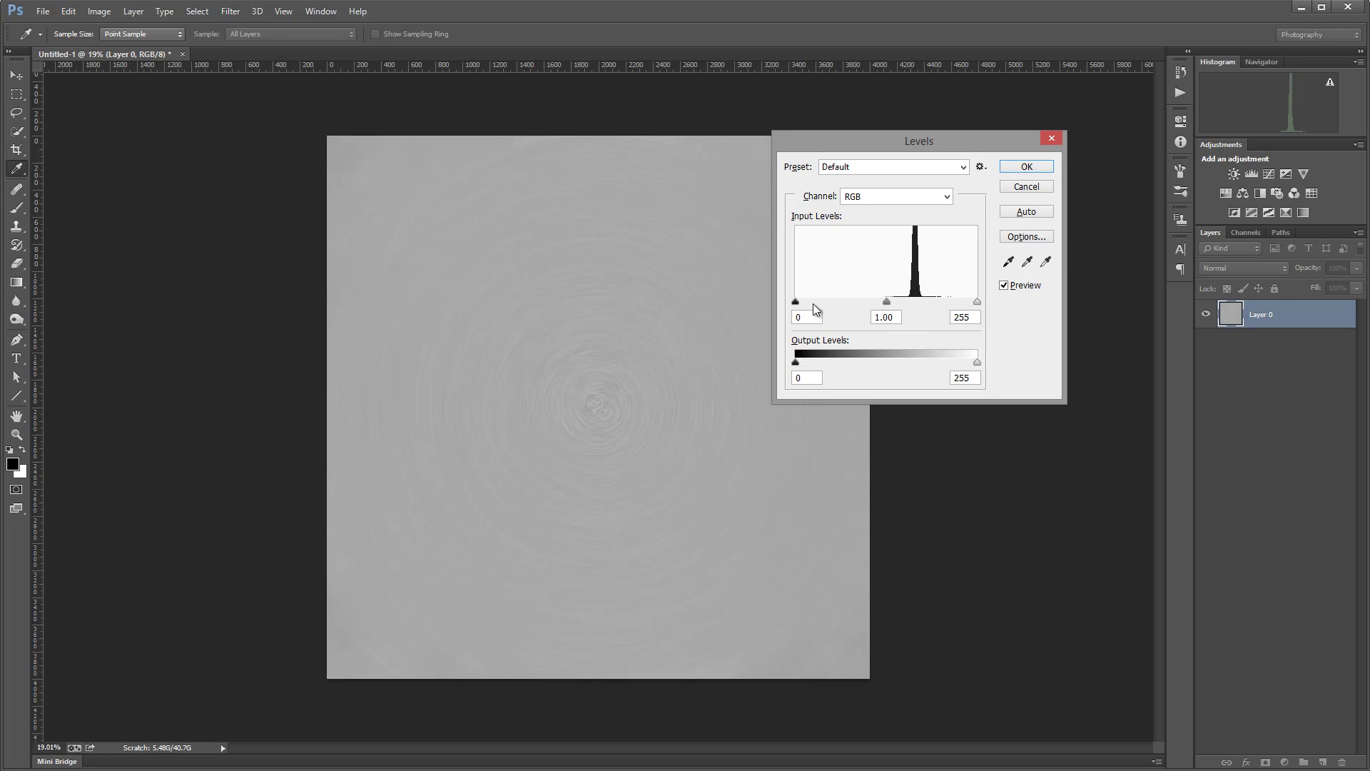
drag(797, 303, 920, 305)
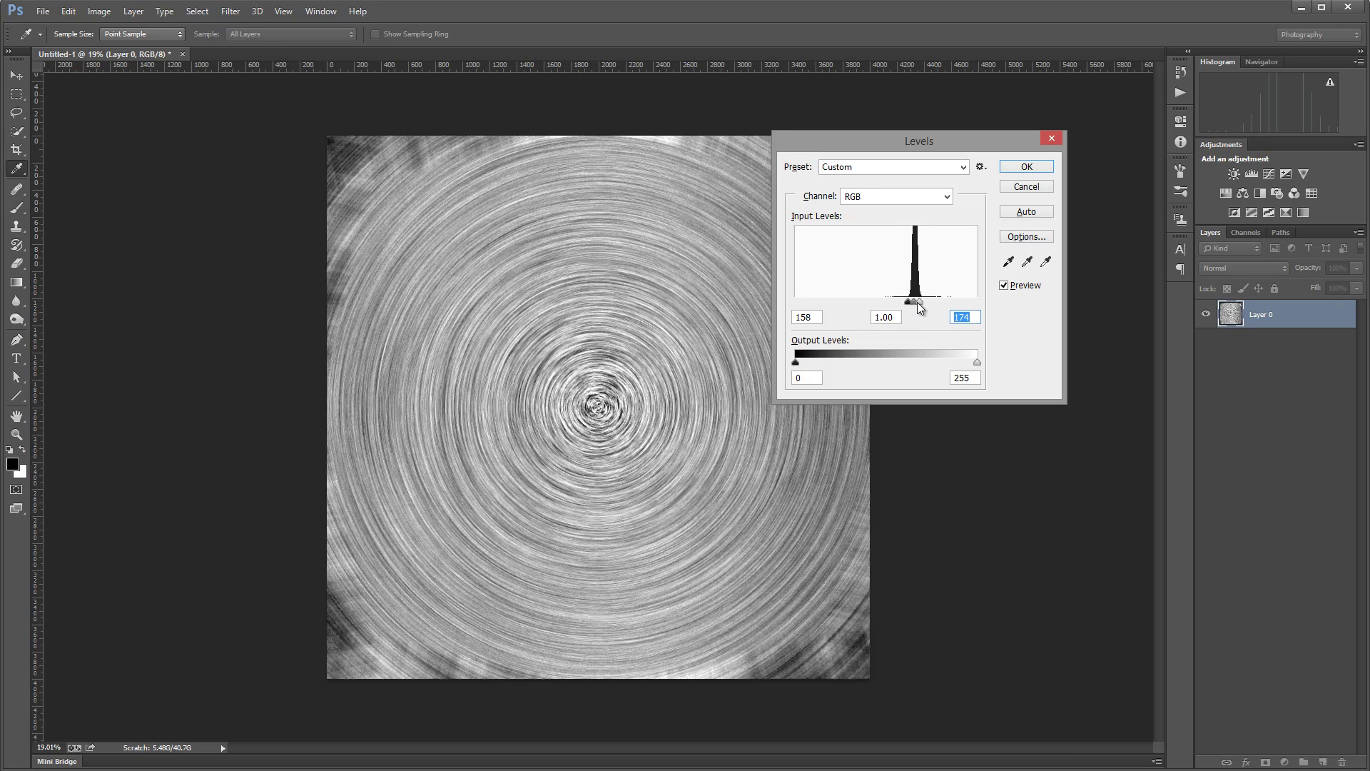
drag(908, 302, 919, 301)
click(1026, 169)
key(z)
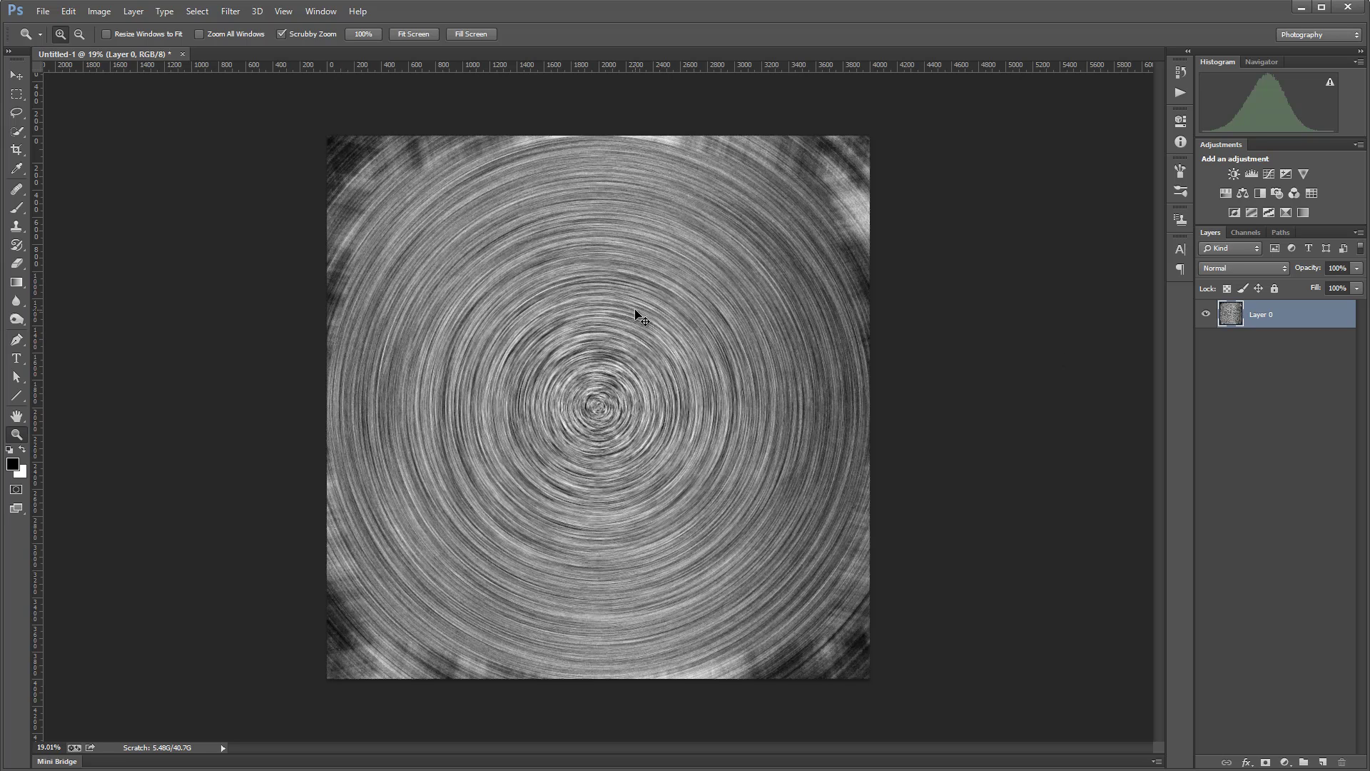
Apply Levels again to the spun noise with input levels 119, 1.21 and 146, and inspect the texture at 100%.
key(ctrl+l)
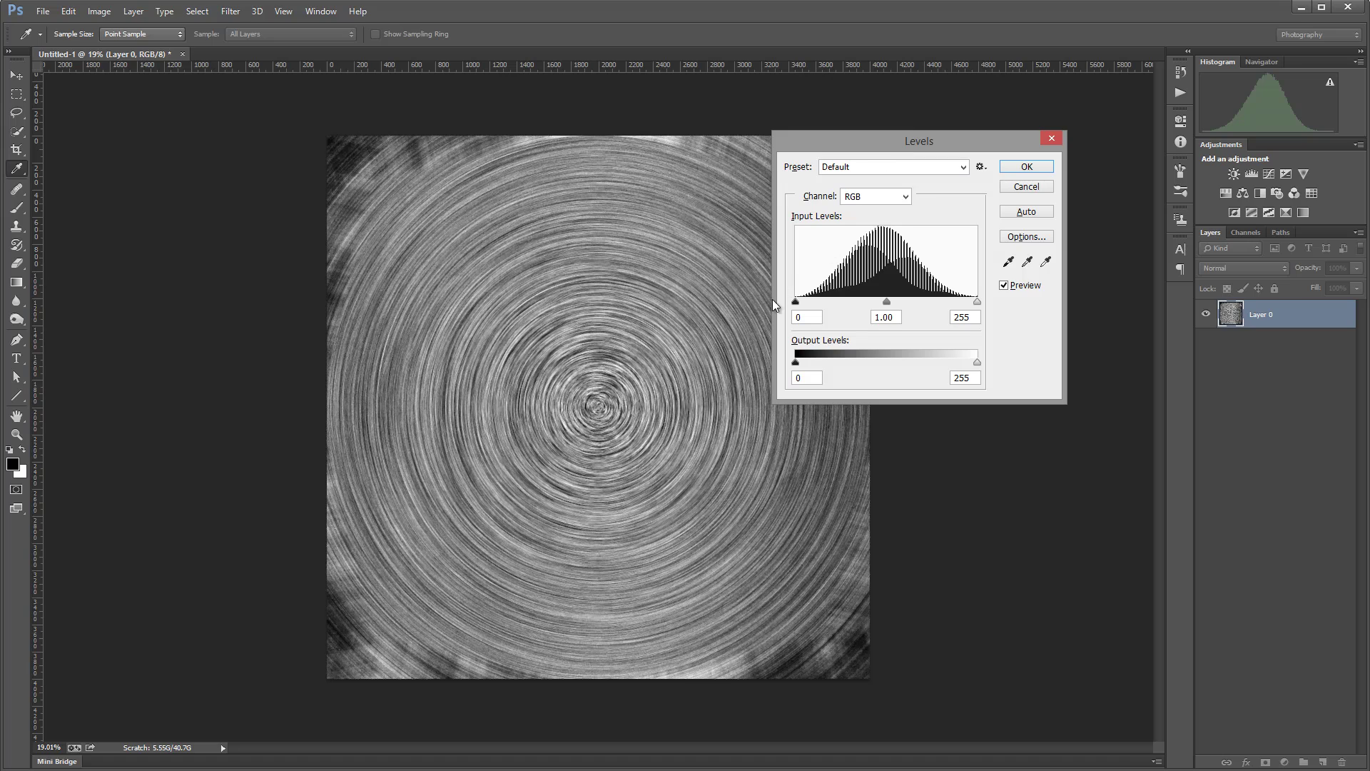
drag(795, 301, 857, 301)
drag(977, 301, 876, 301)
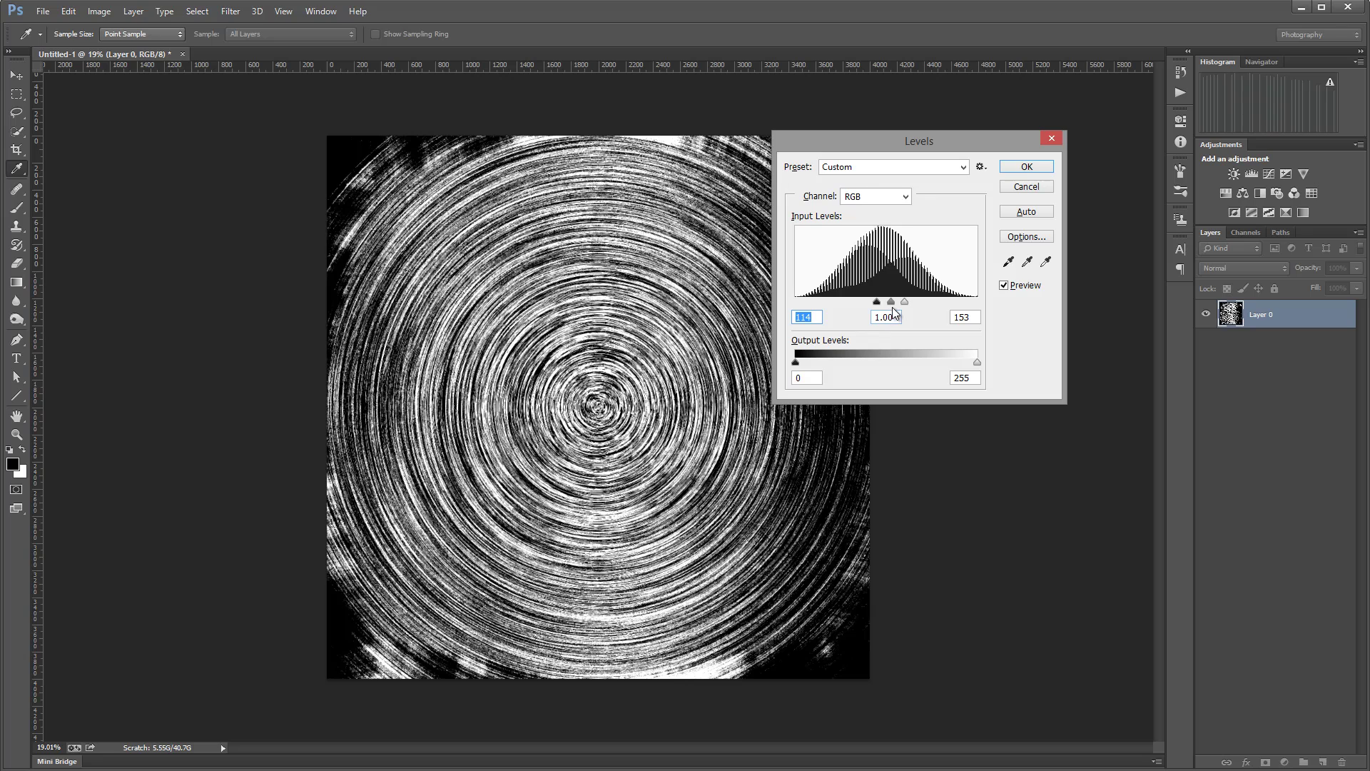
drag(891, 303, 882, 305)
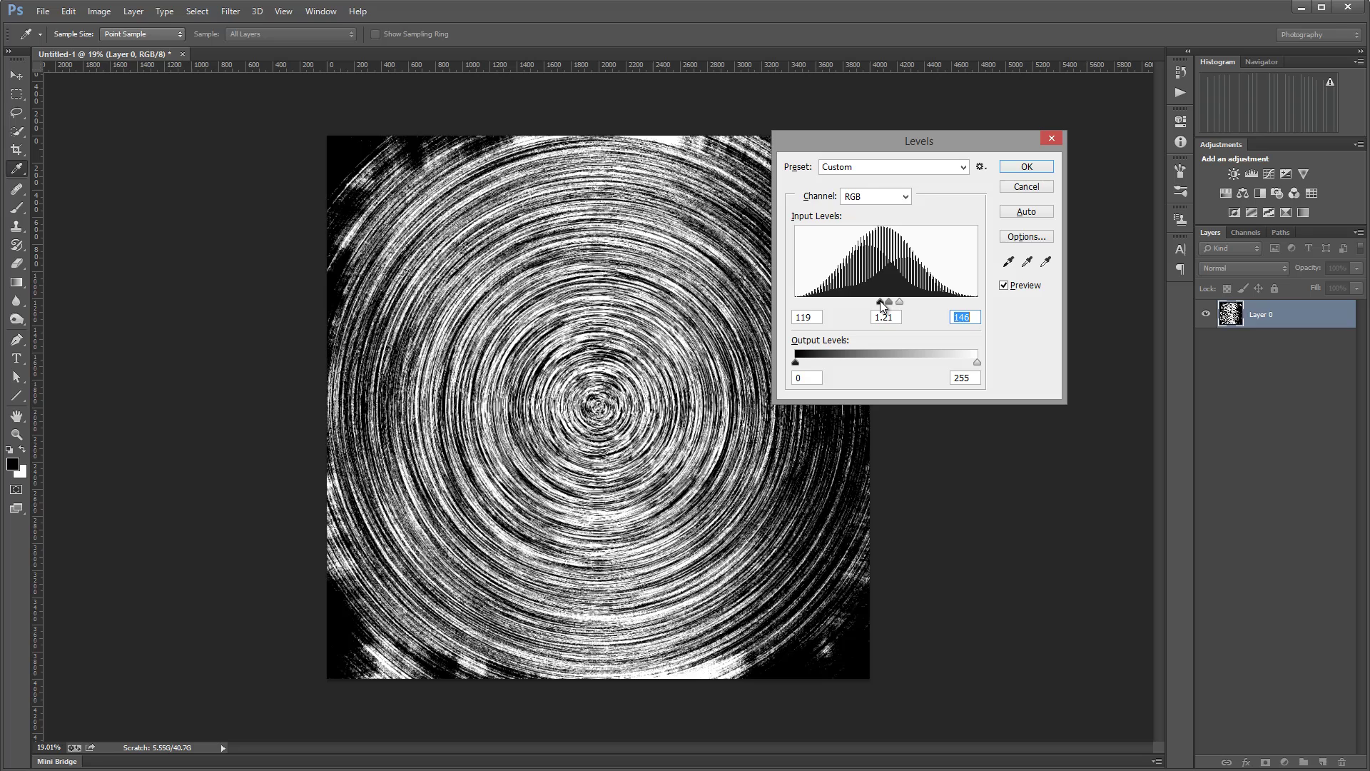
click(1025, 171)
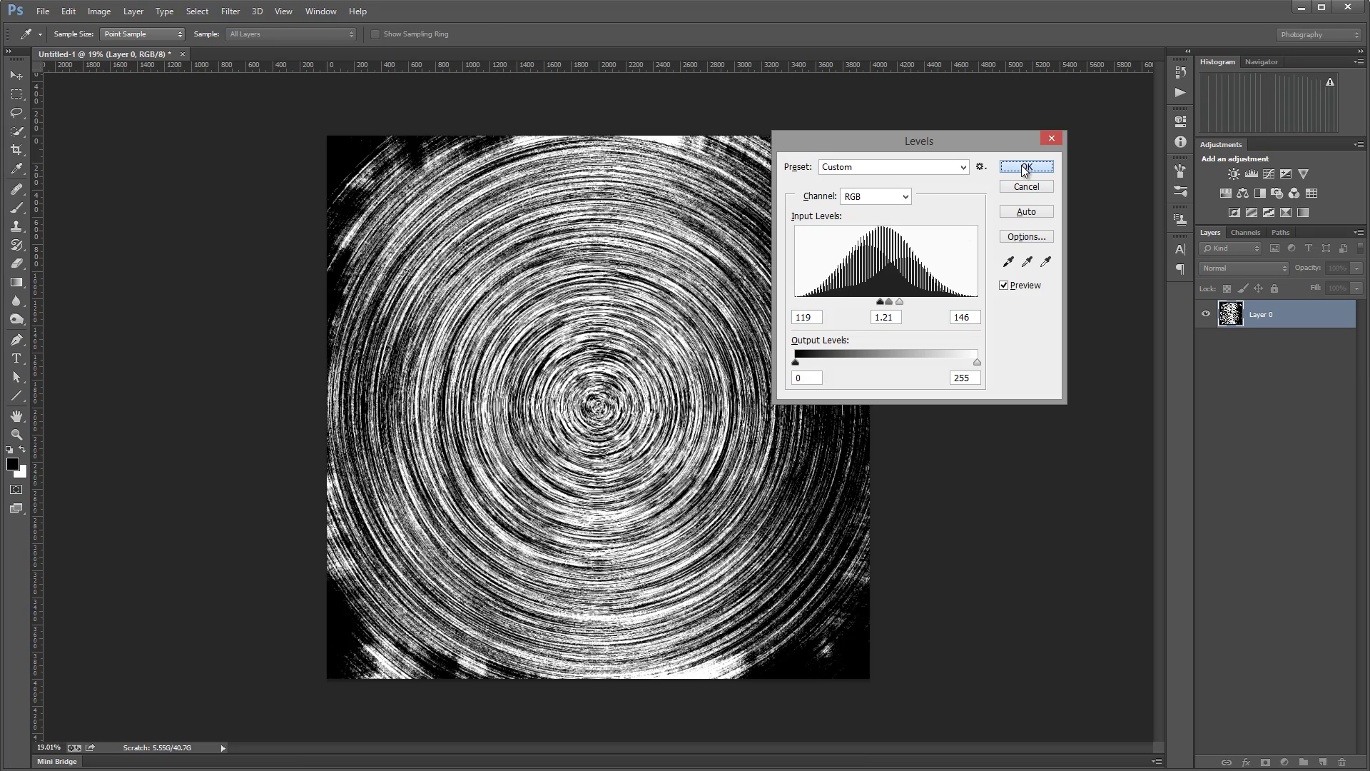
key(ctrl+z)
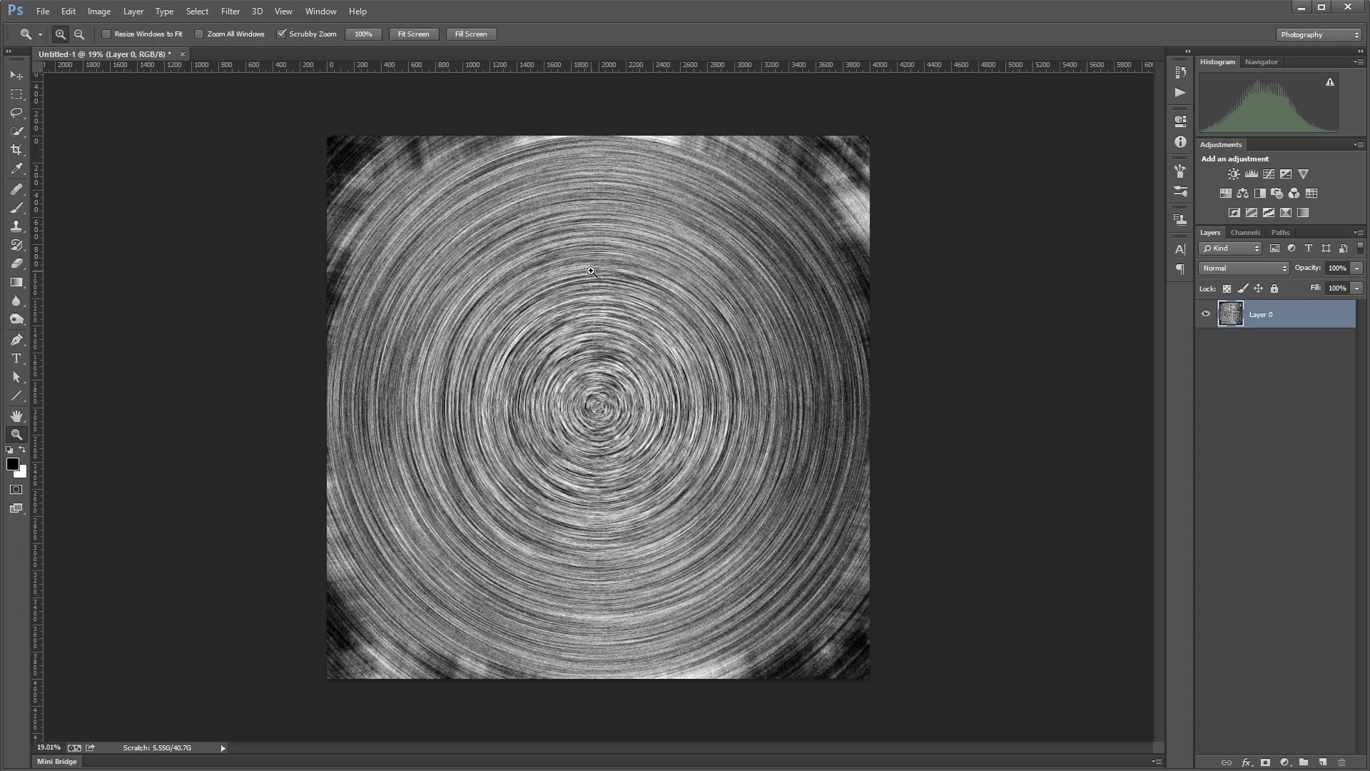
double_click(17, 434)
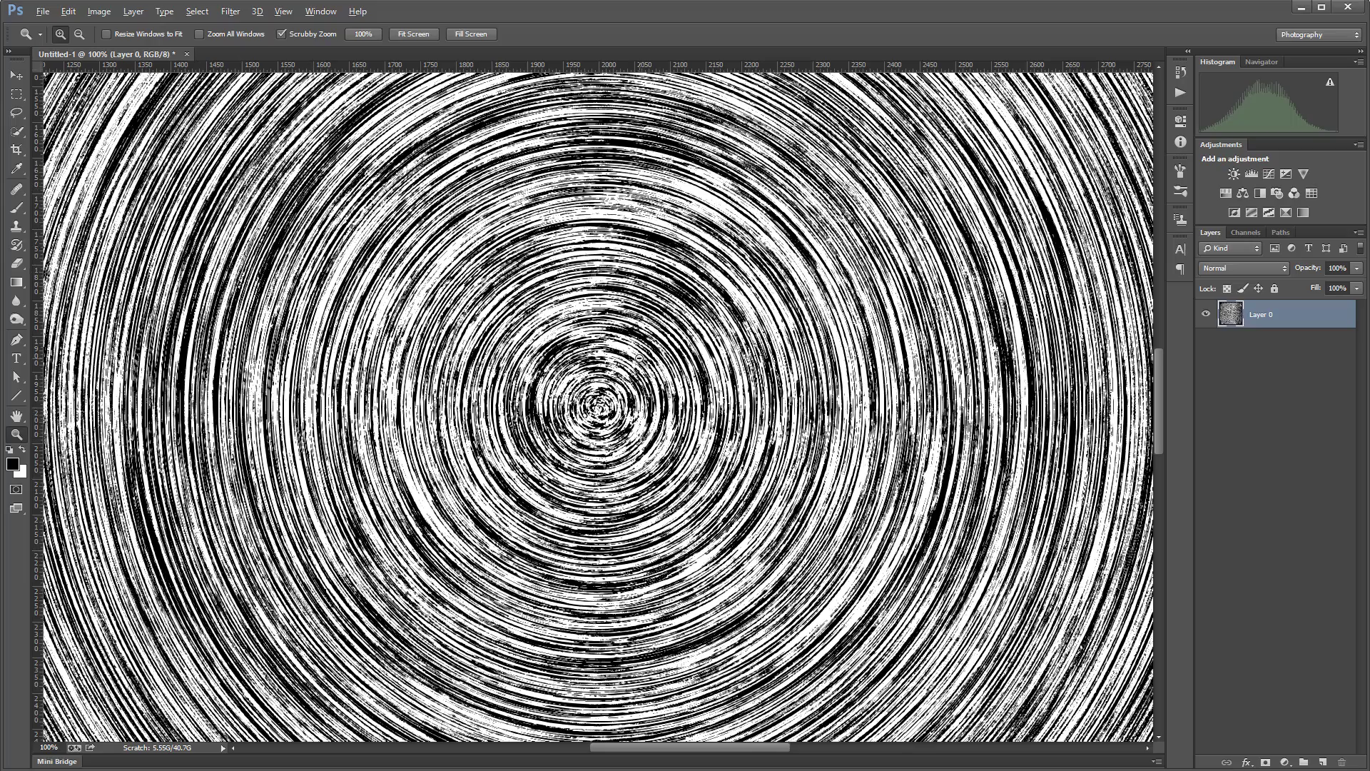
alt+drag(639, 357, 640, 362)
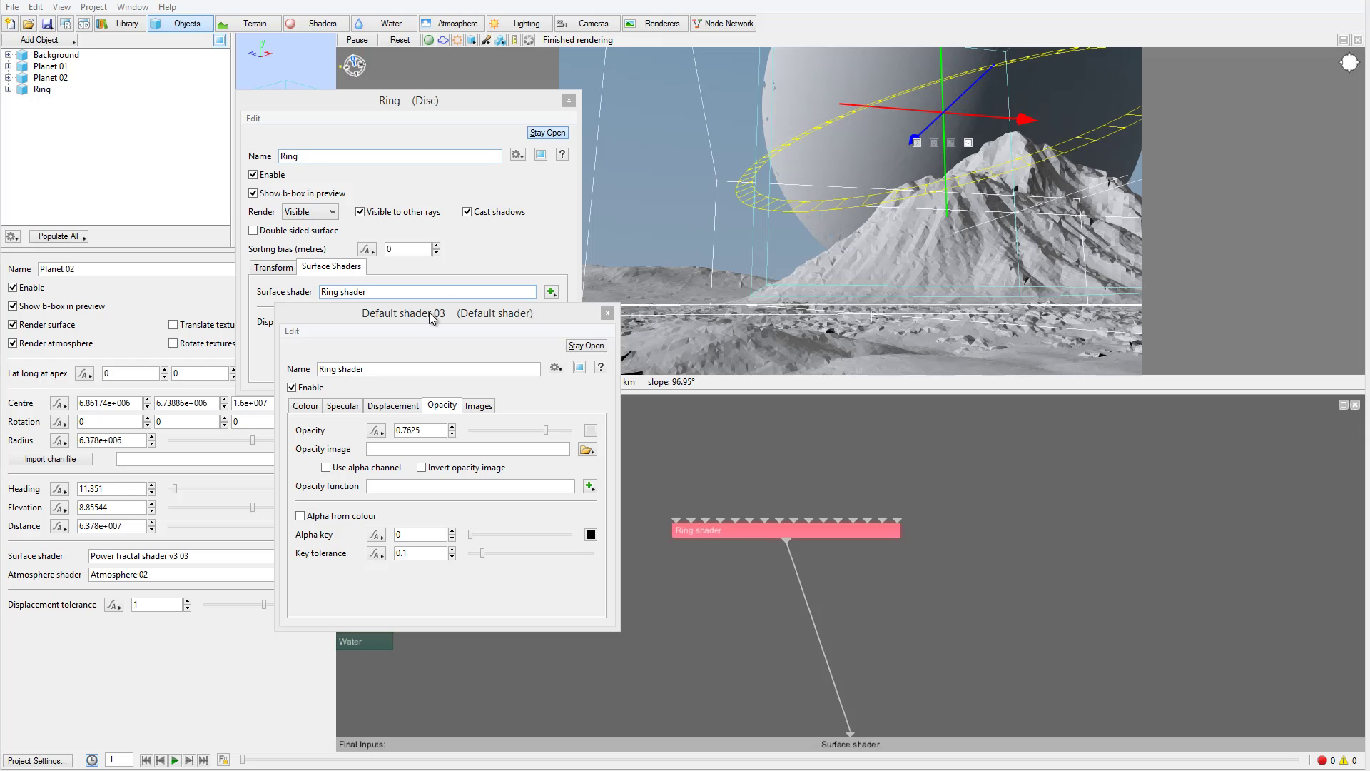
Switch to Terragen and reopen the Ring shader from its node, showing its opacity settings.
drag(432, 318, 428, 259)
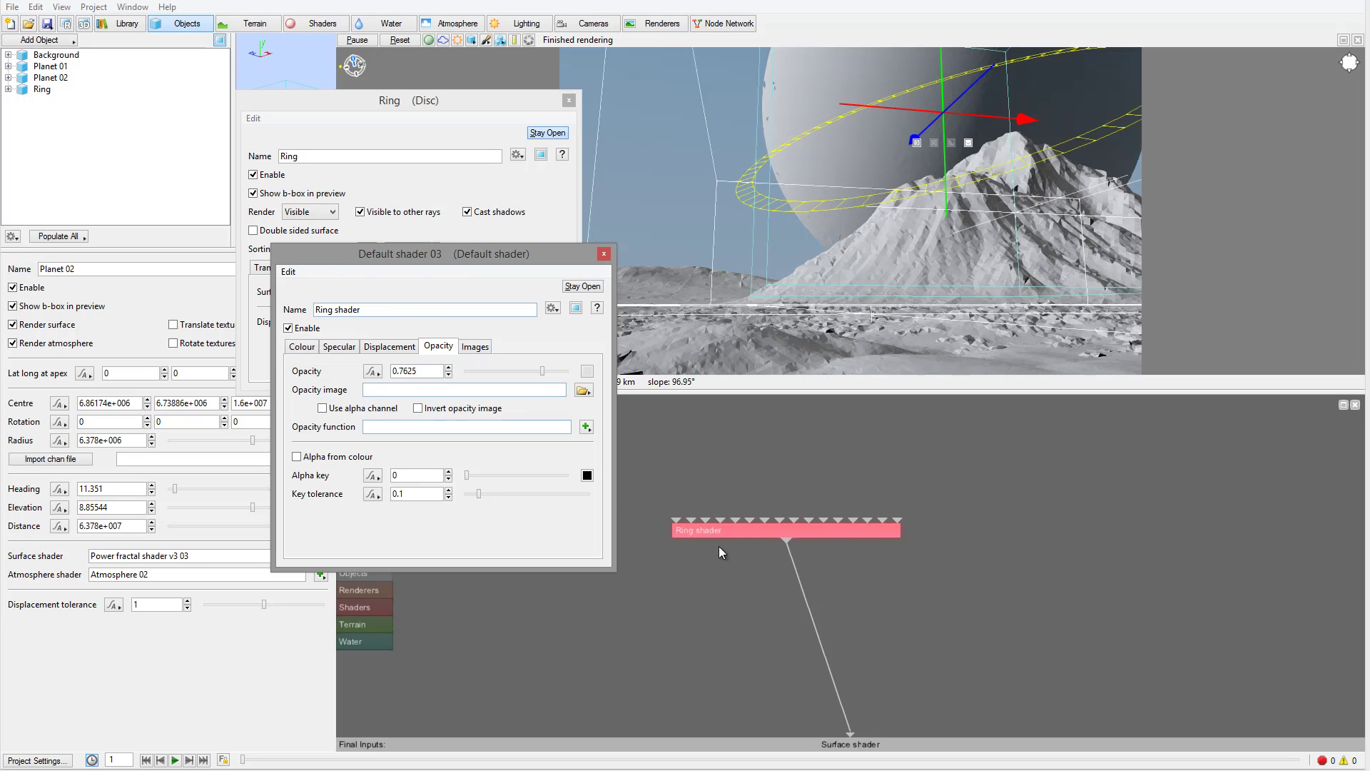
click(478, 242)
click(603, 254)
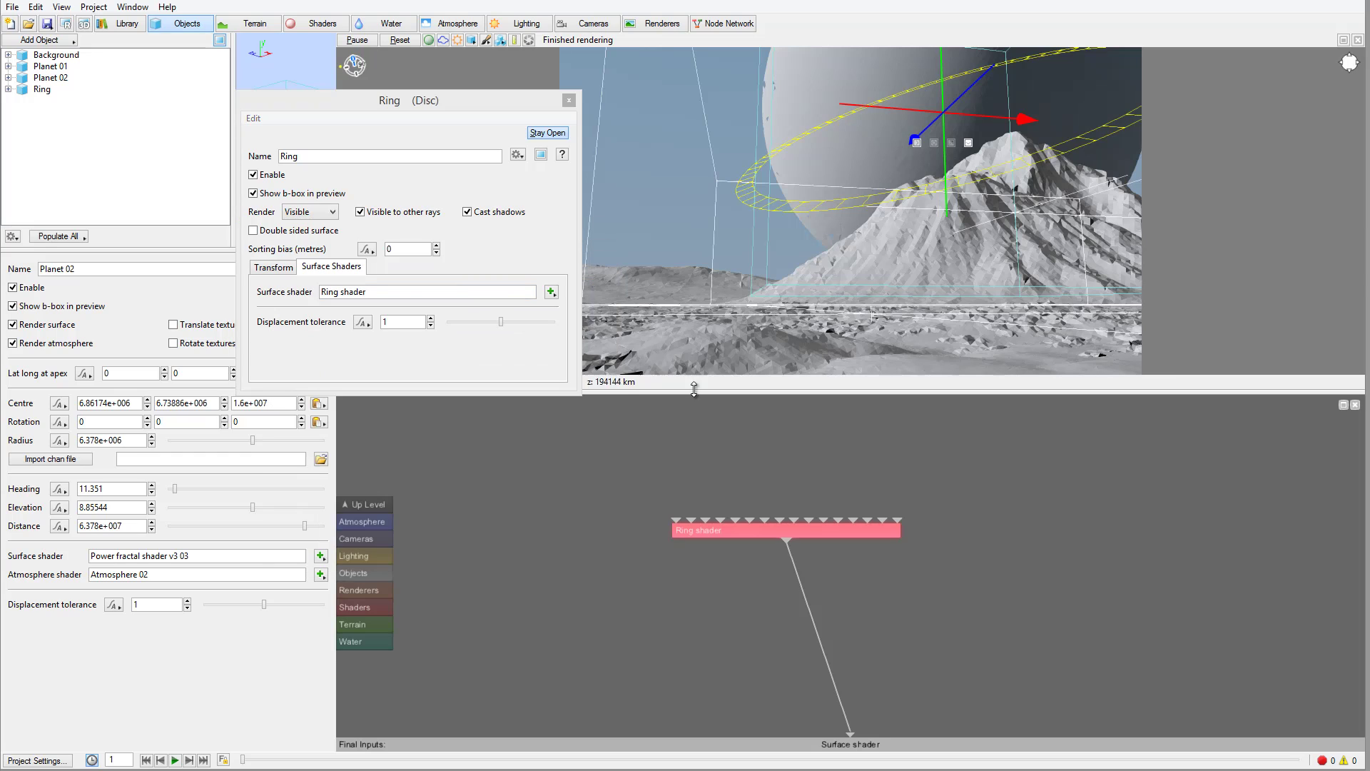
double_click(724, 528)
drag(421, 405, 381, 339)
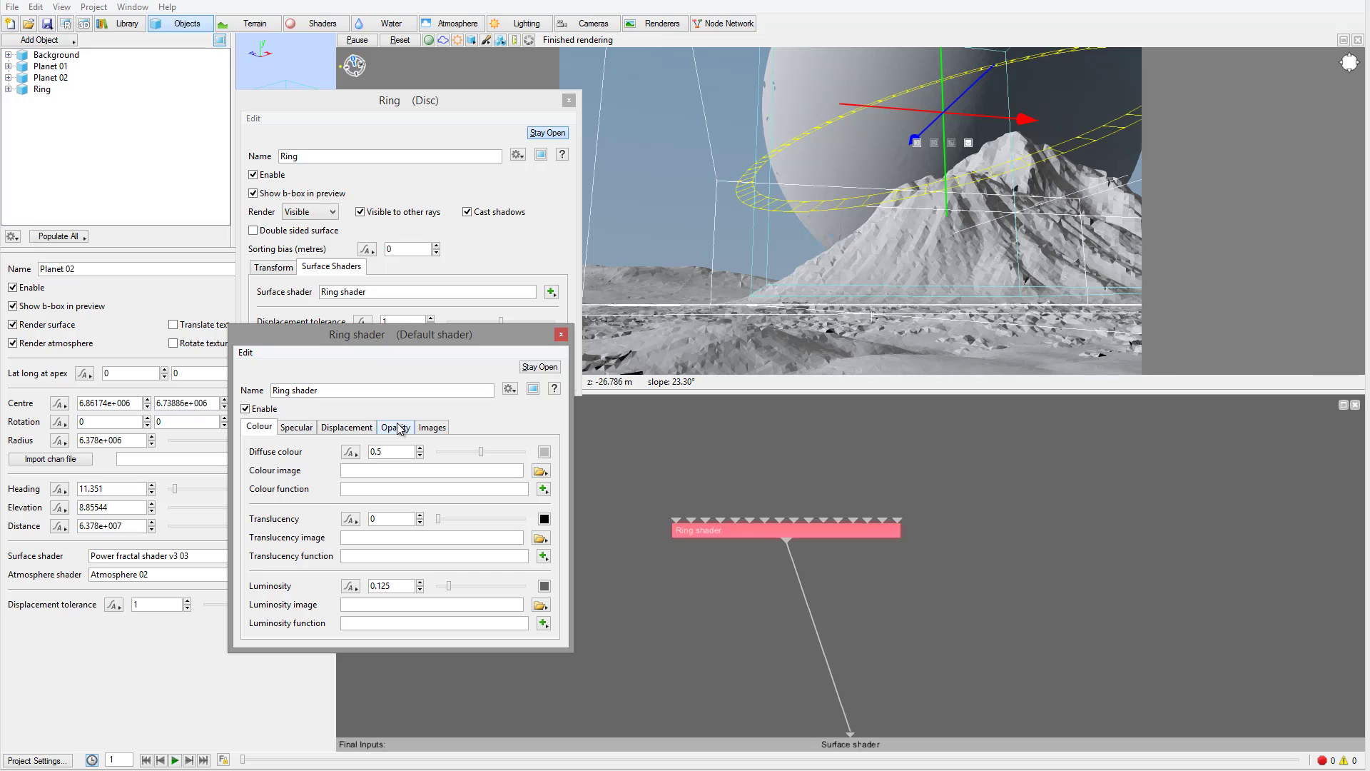
click(421, 428)
click(396, 427)
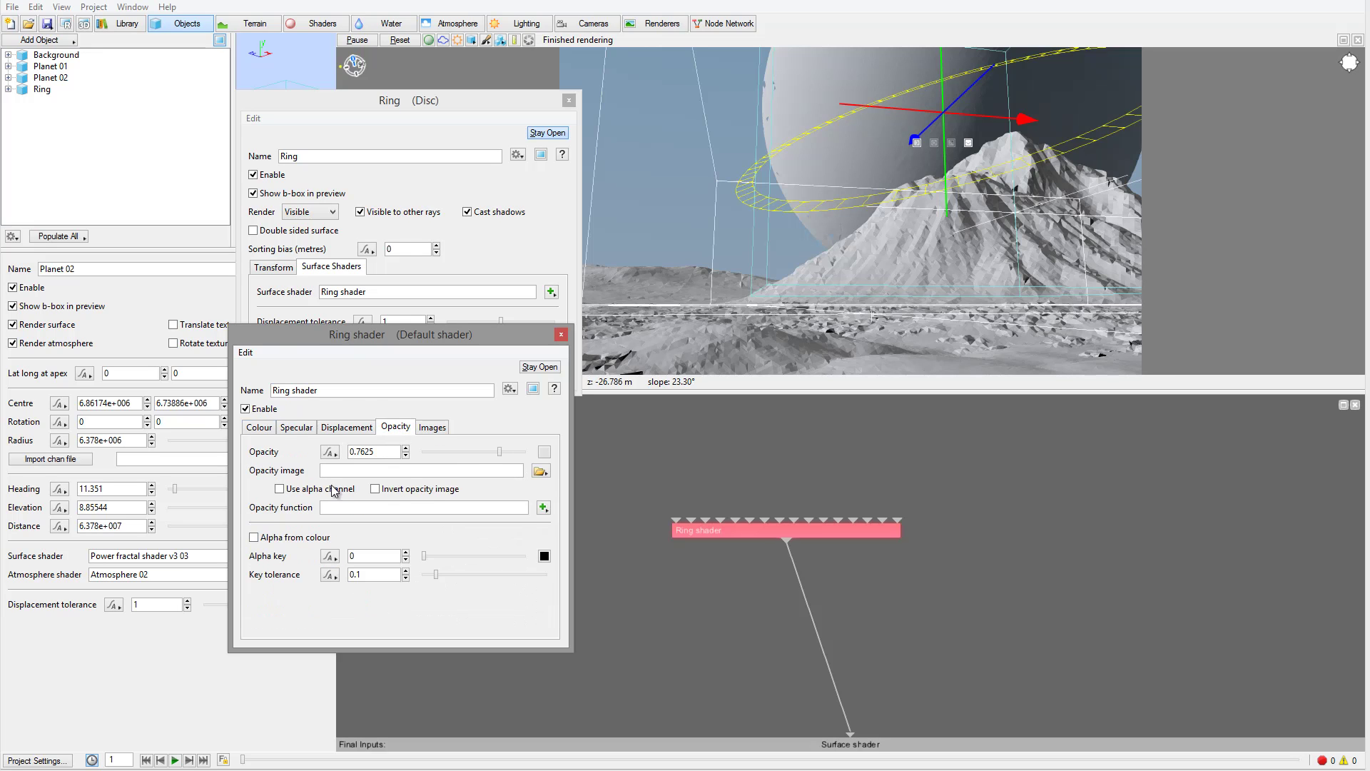
Load spin.tif from the Series2 folder as the Ring shader's opacity image.
click(541, 473)
click(607, 471)
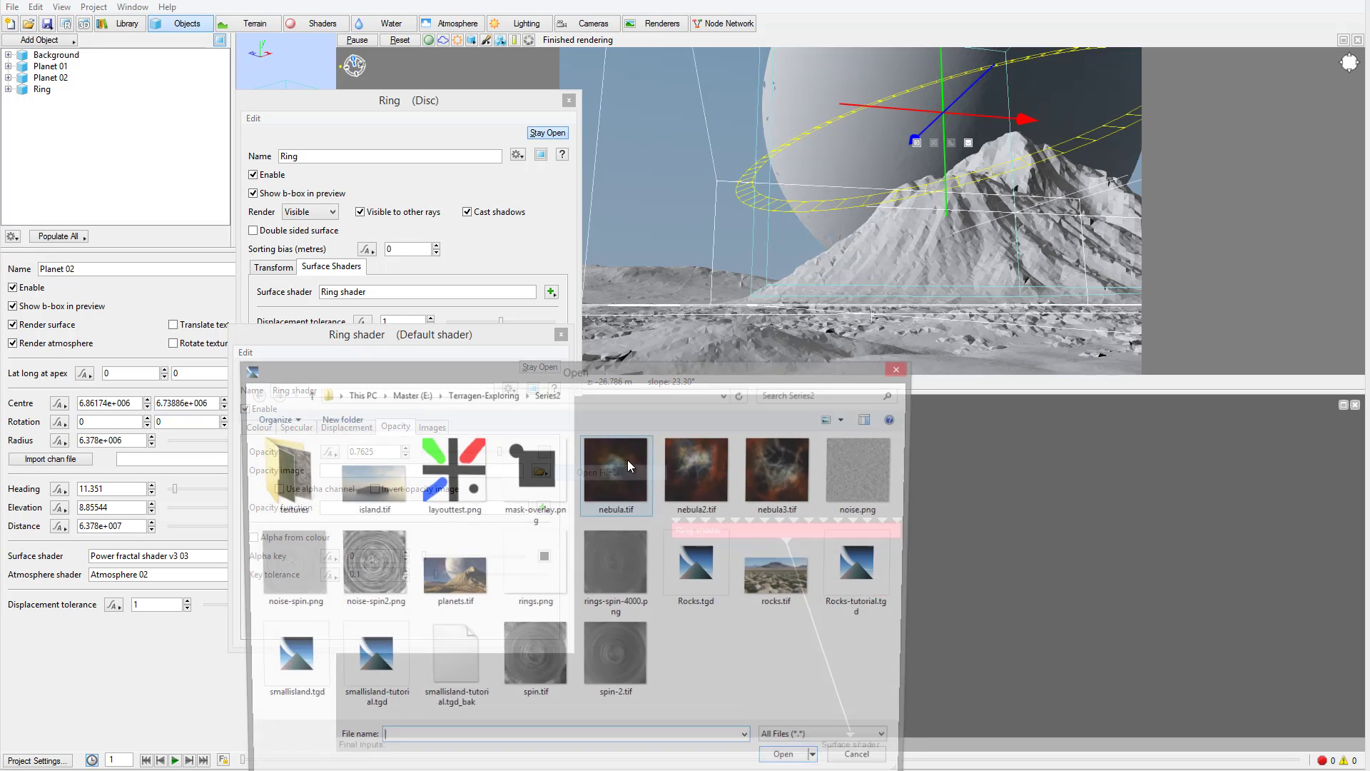
drag(643, 375, 608, 193)
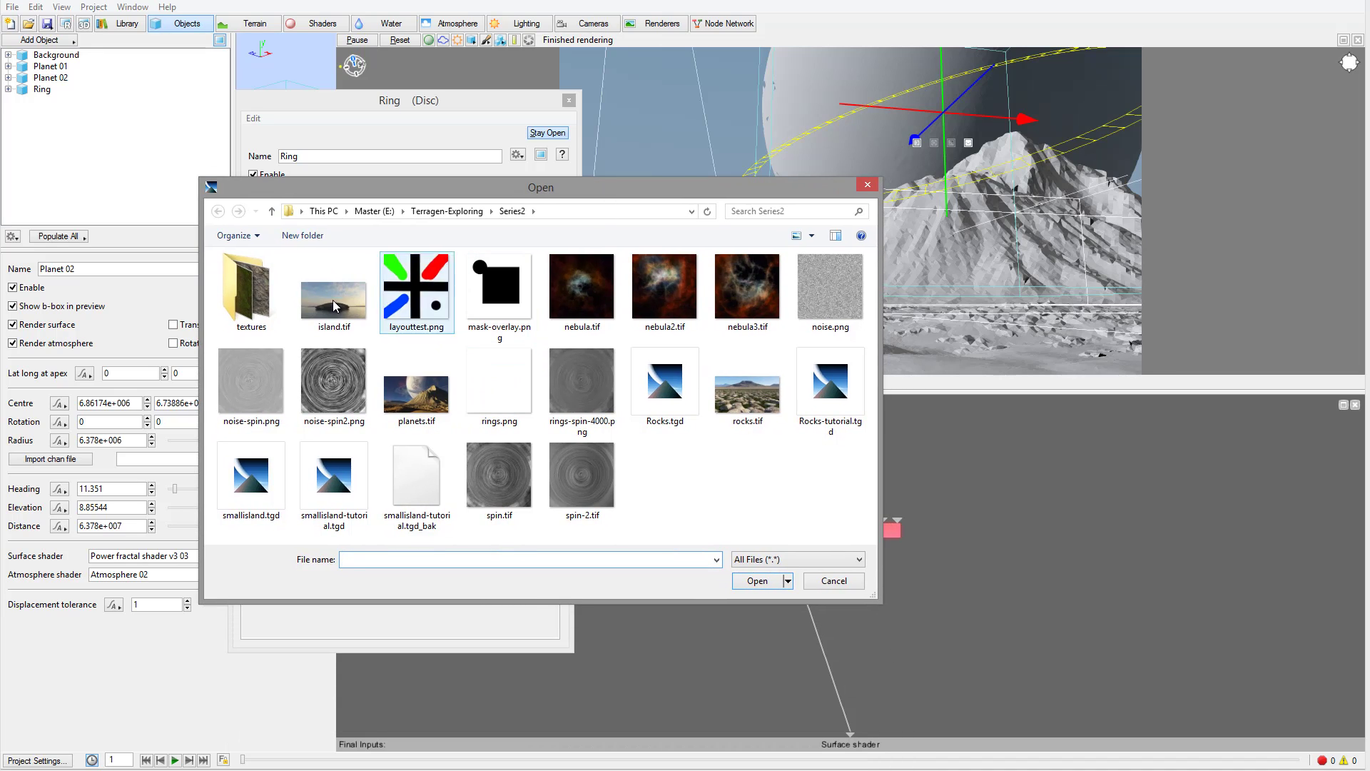
click(334, 384)
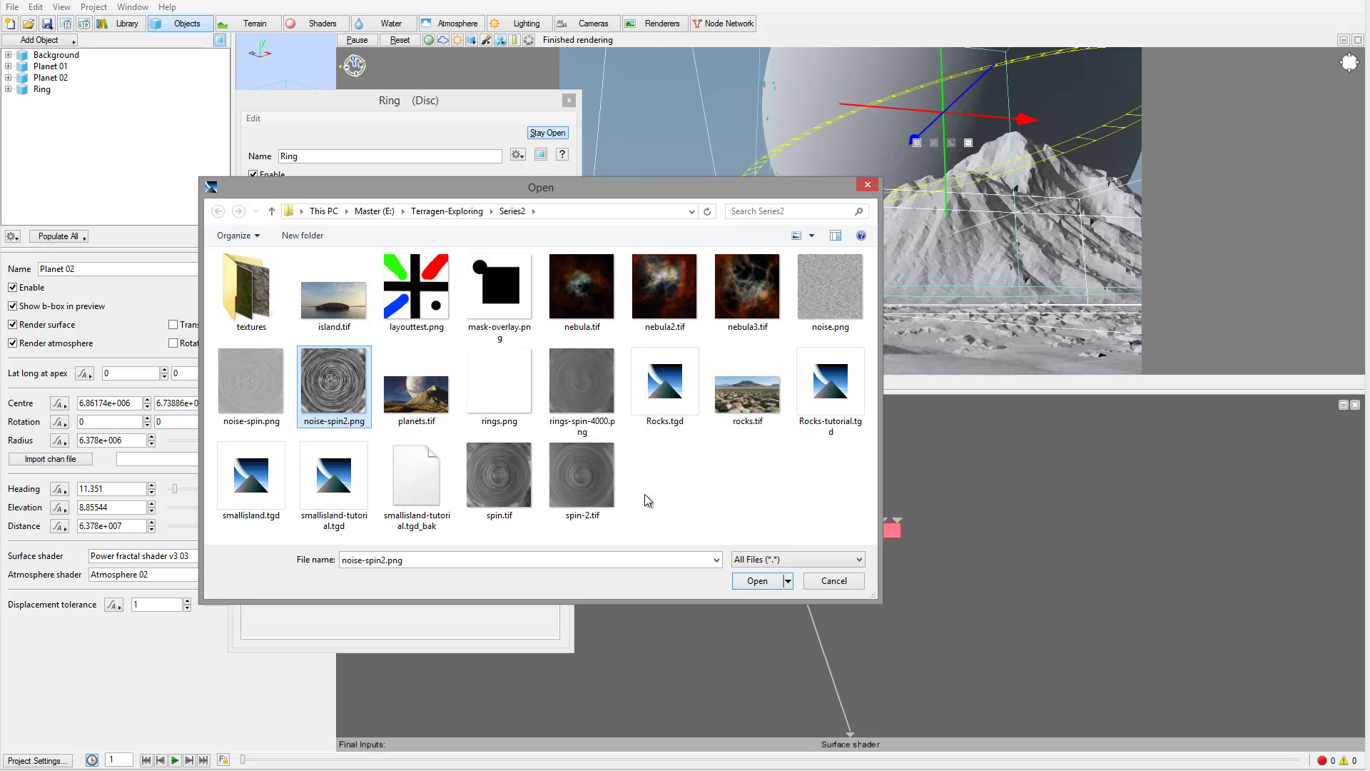
click(493, 493)
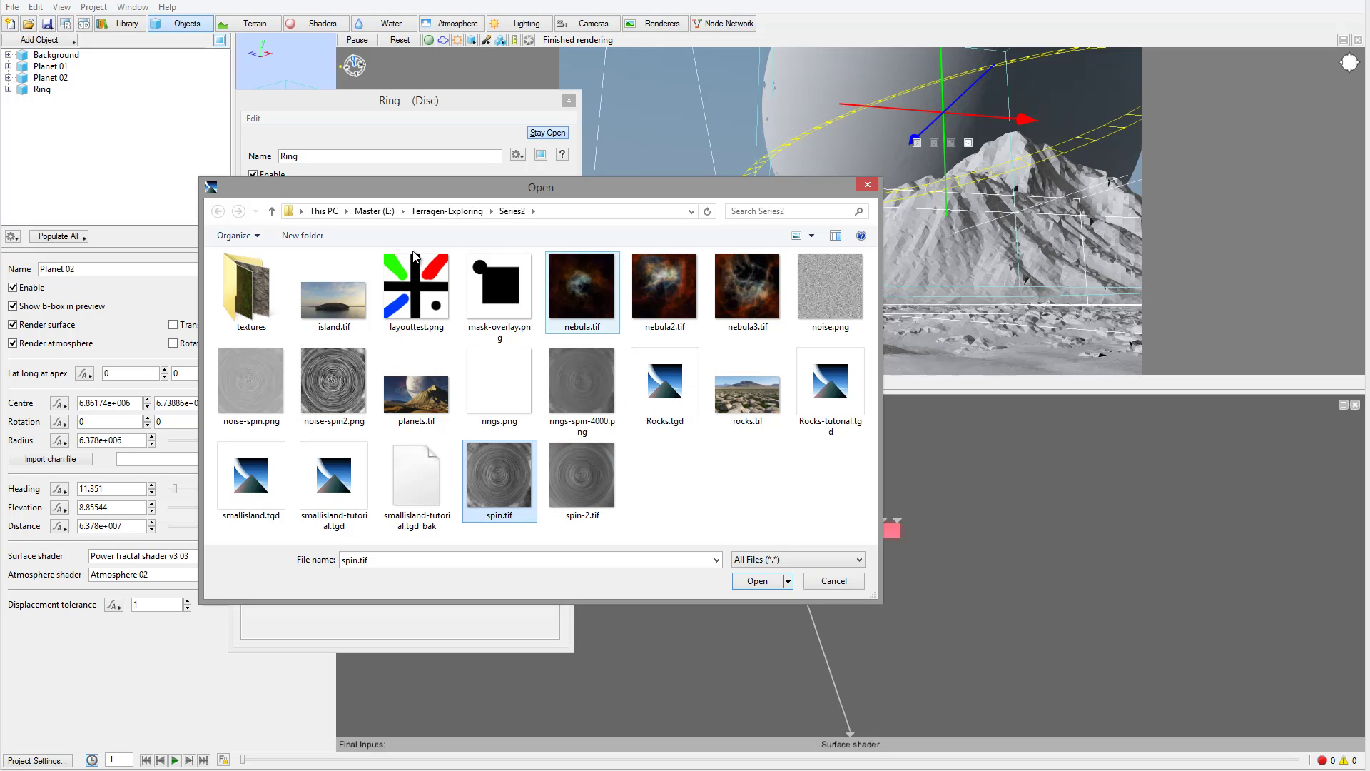
click(757, 581)
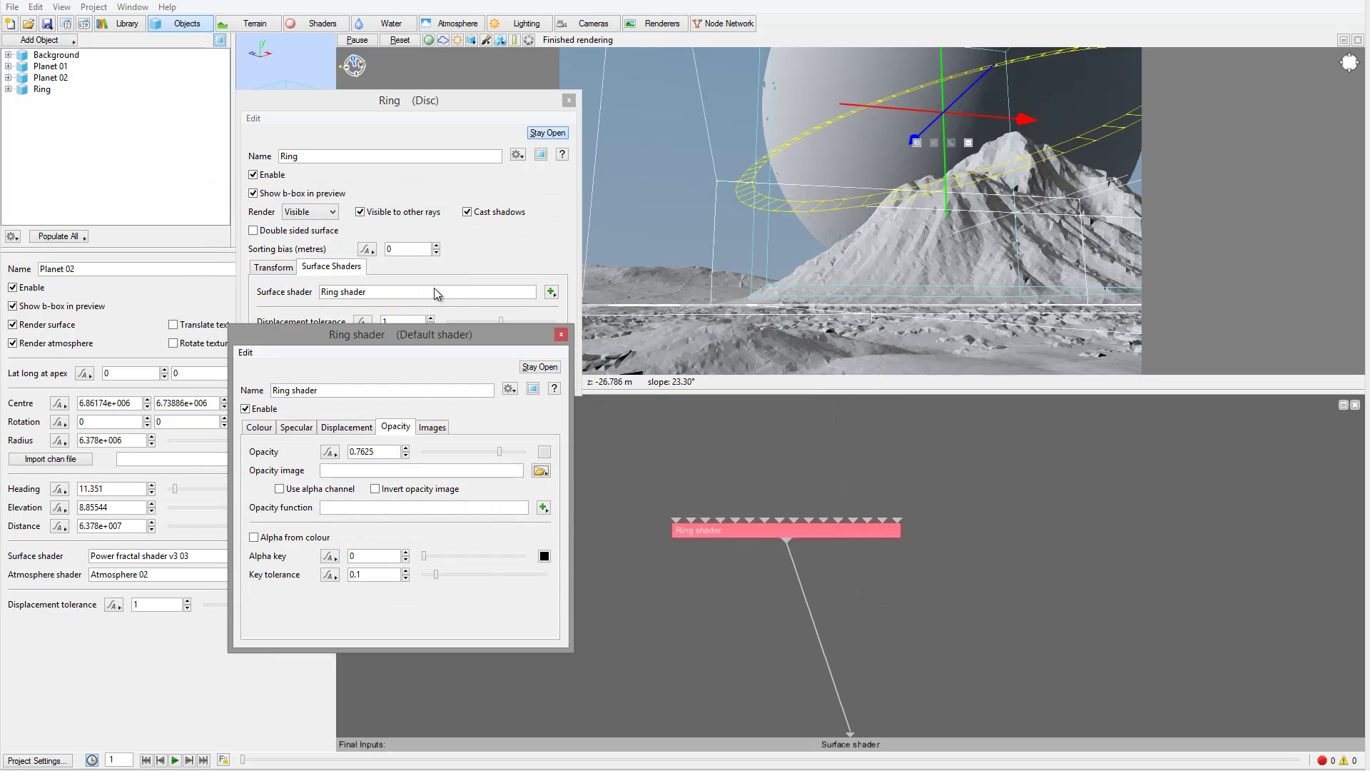
Raise the Ring shader's opacity slightly and review its image projection settings.
drag(423, 336, 437, 290)
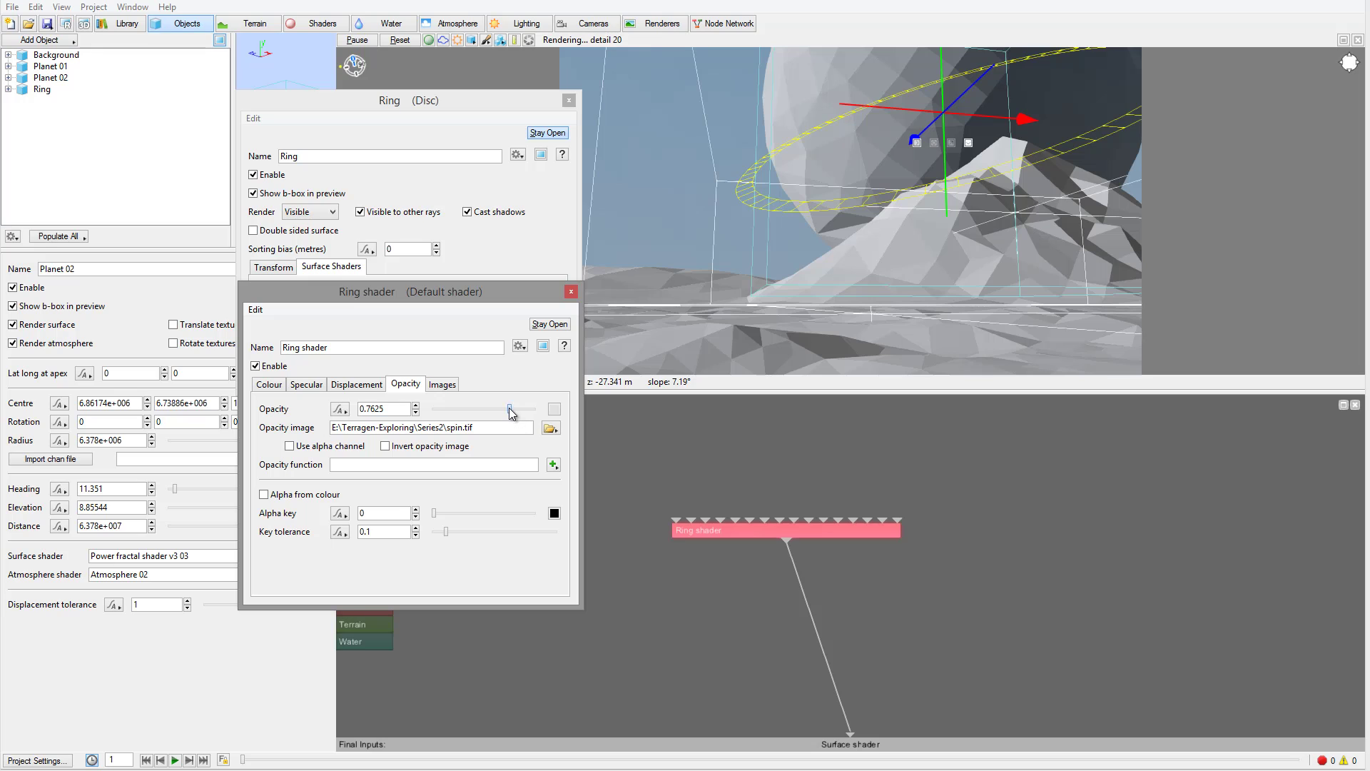
drag(509, 408, 515, 412)
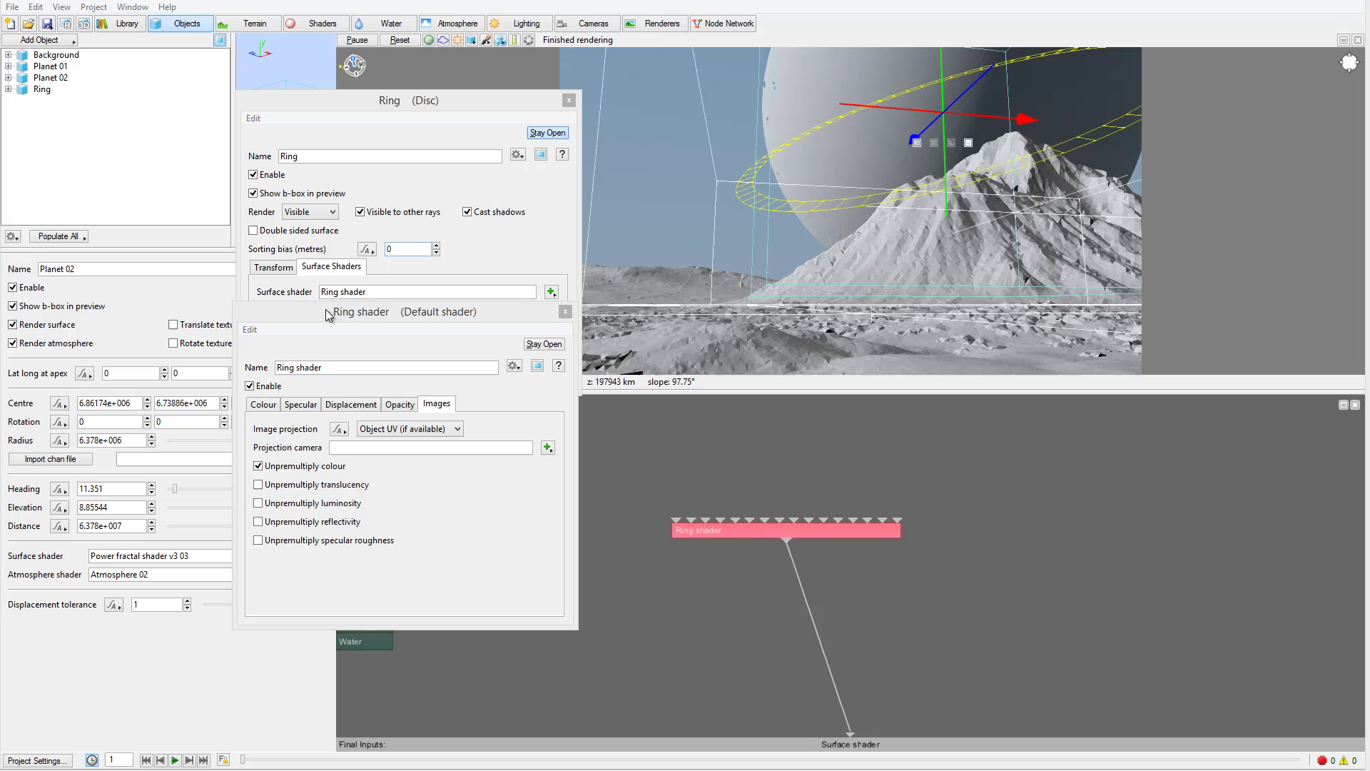
mouse_move(348, 311)
mouse_down()
mouse_move(444, 314)
mouse_move(335, 318)
mouse_up()
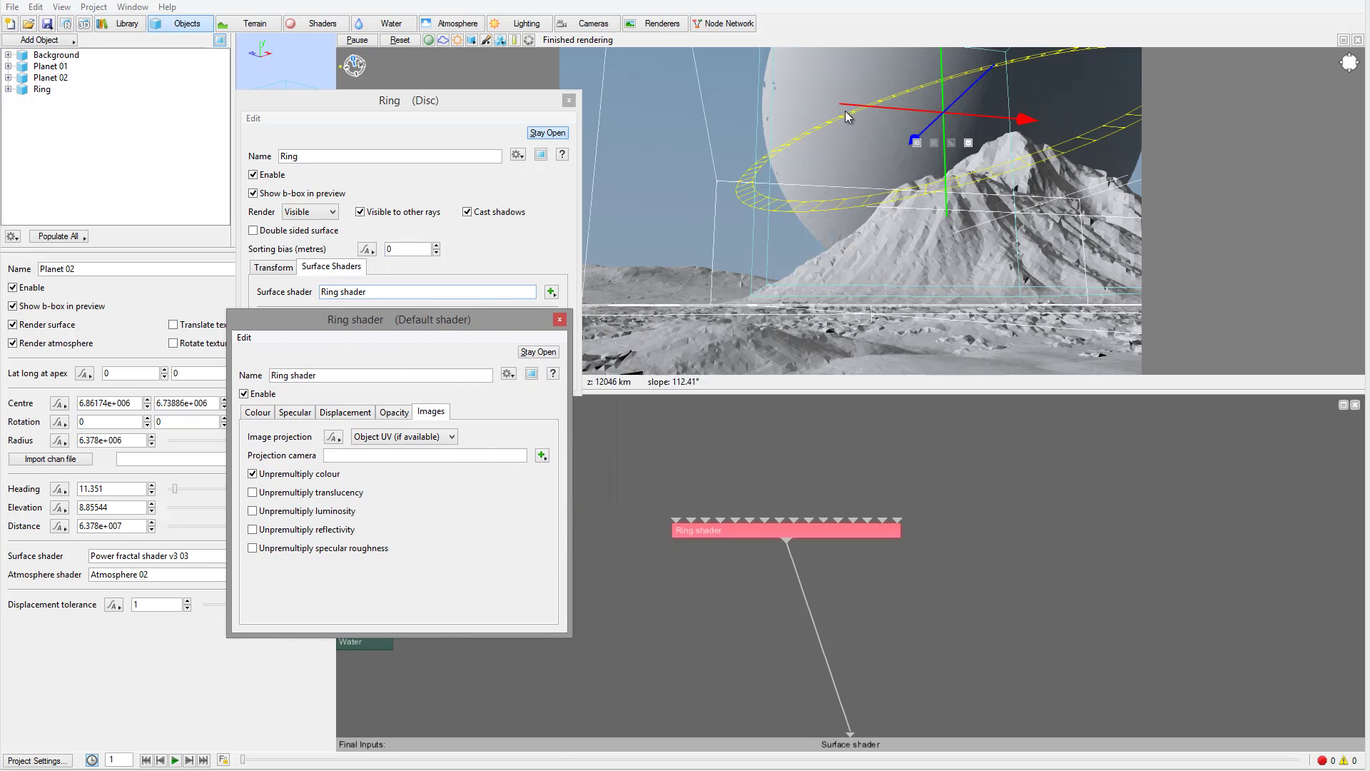
click(559, 319)
Set the Ring disc's axis to -.3, 1, -.5 in its transform settings.
drag(388, 118, 429, 144)
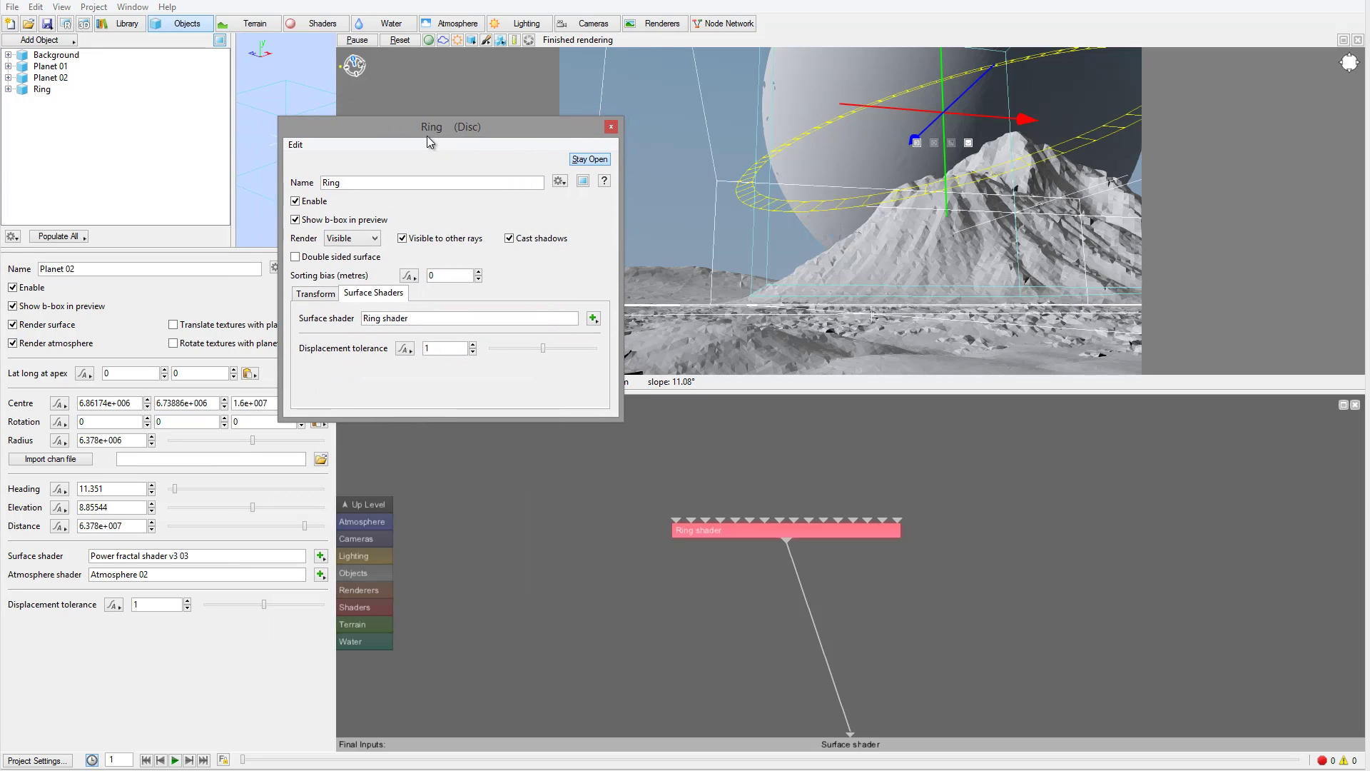
click(44, 89)
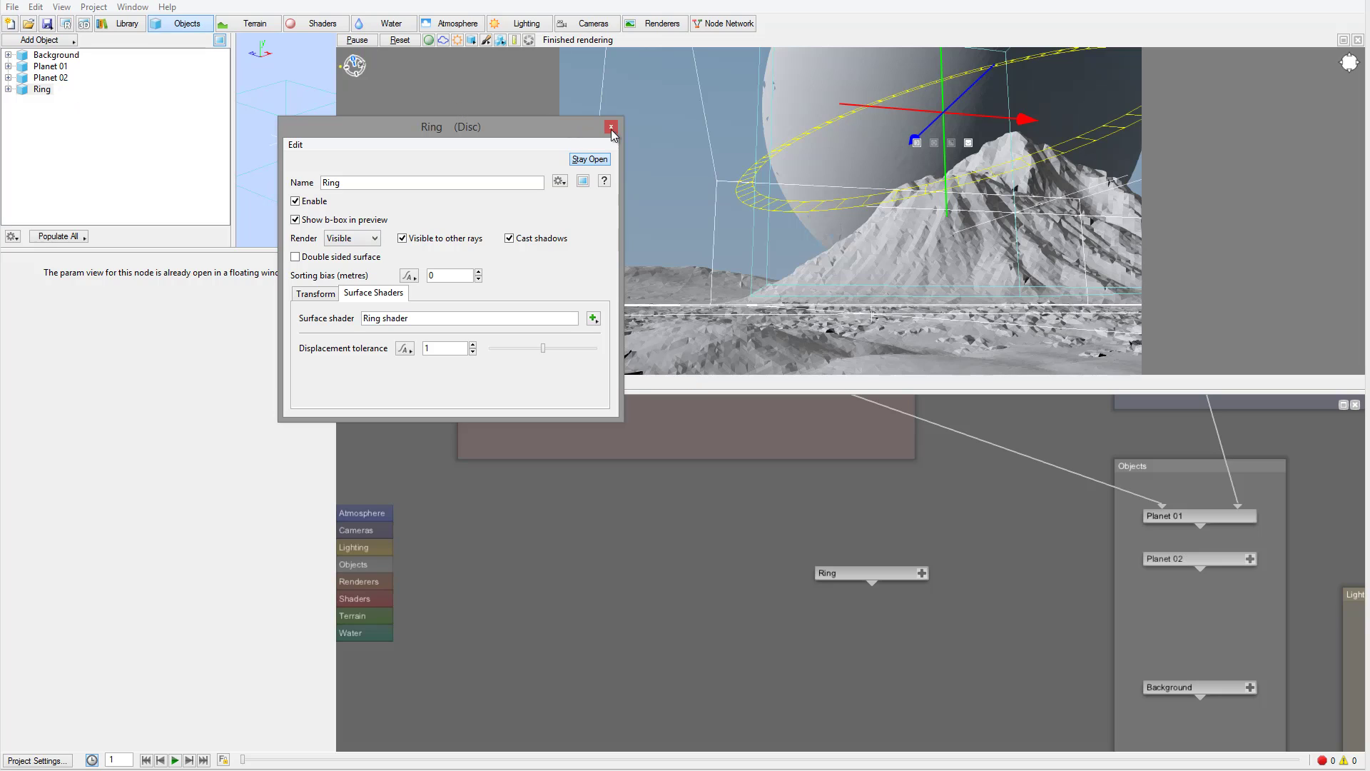
click(315, 294)
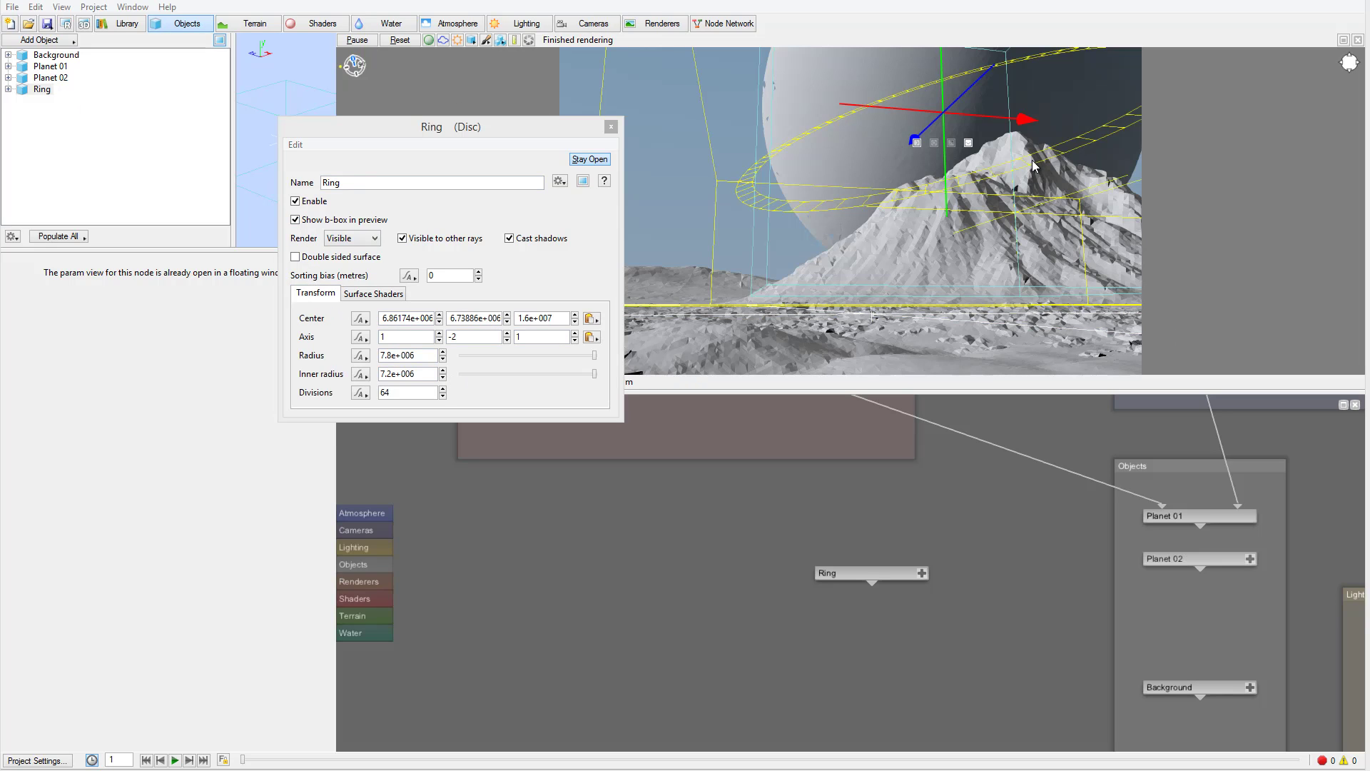
click(428, 337)
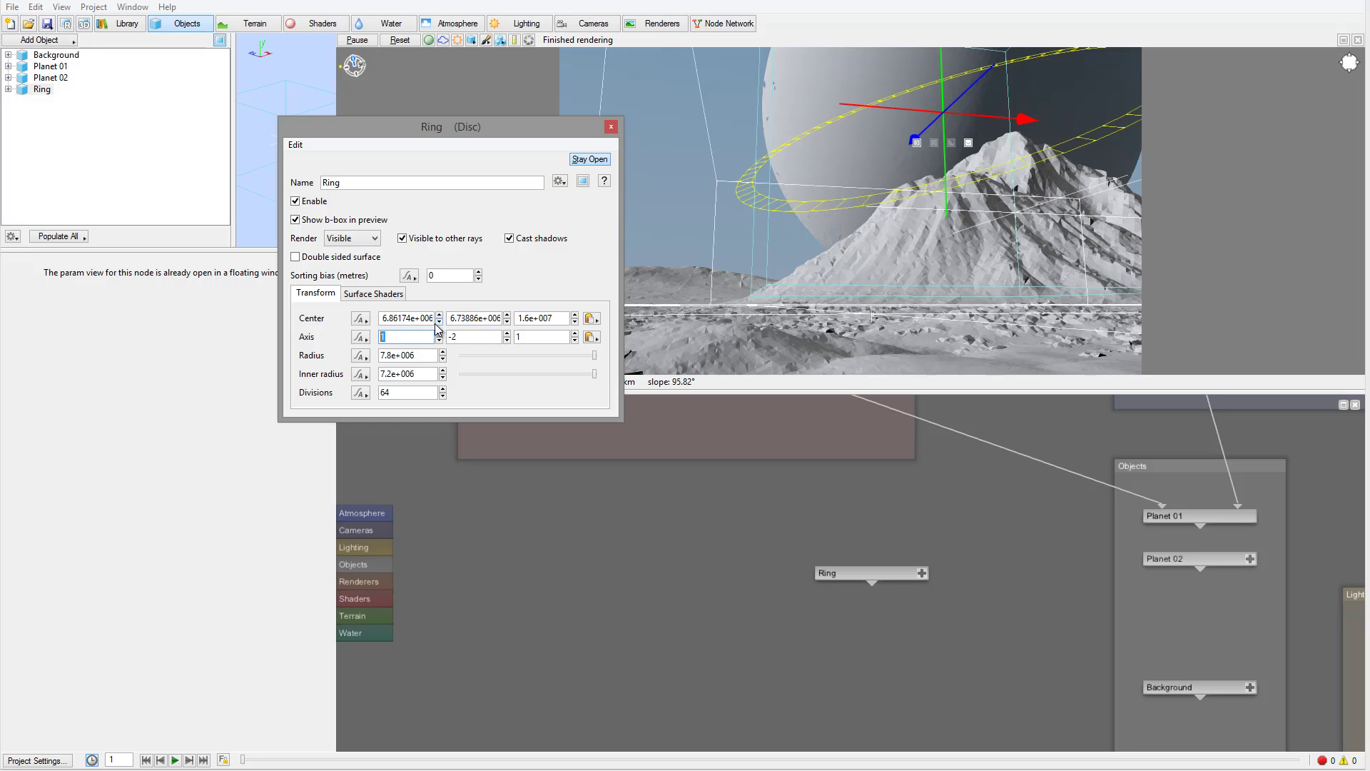
text(-)
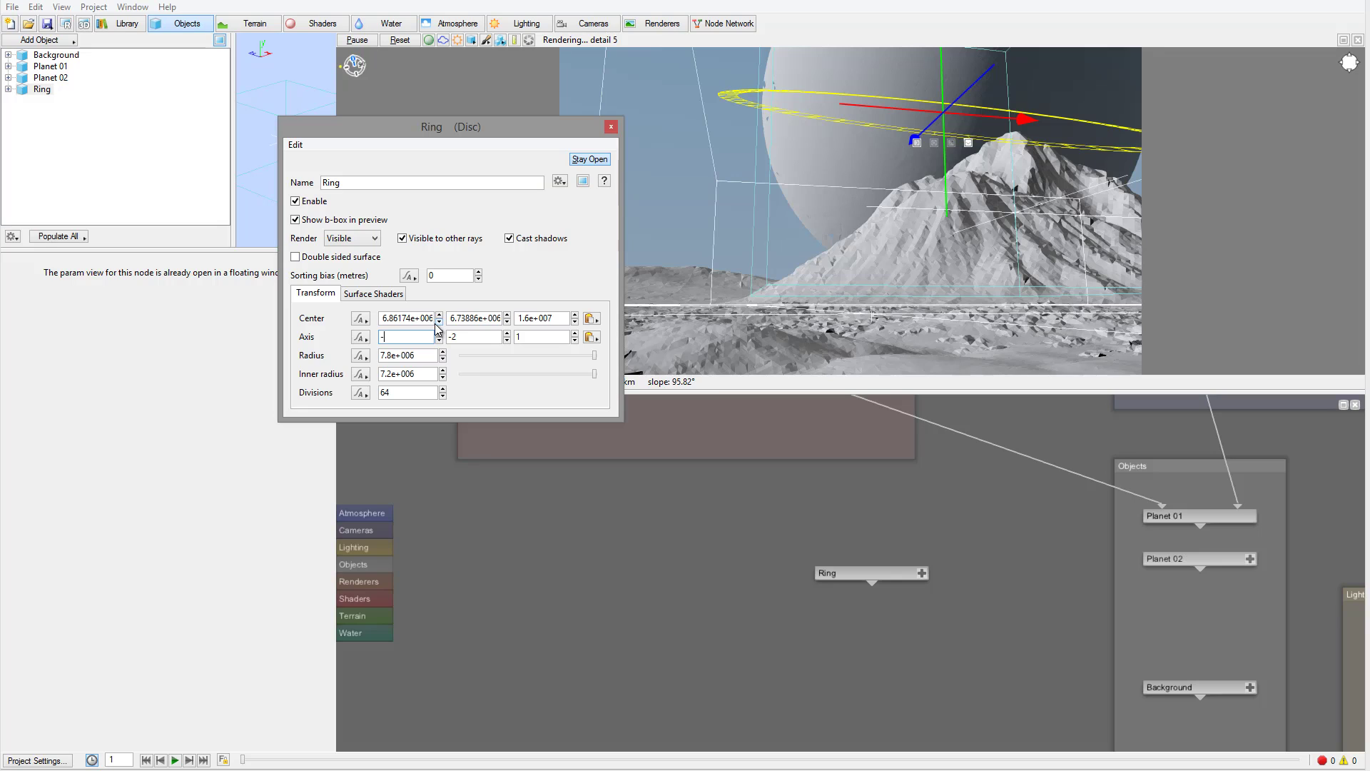
text(3)
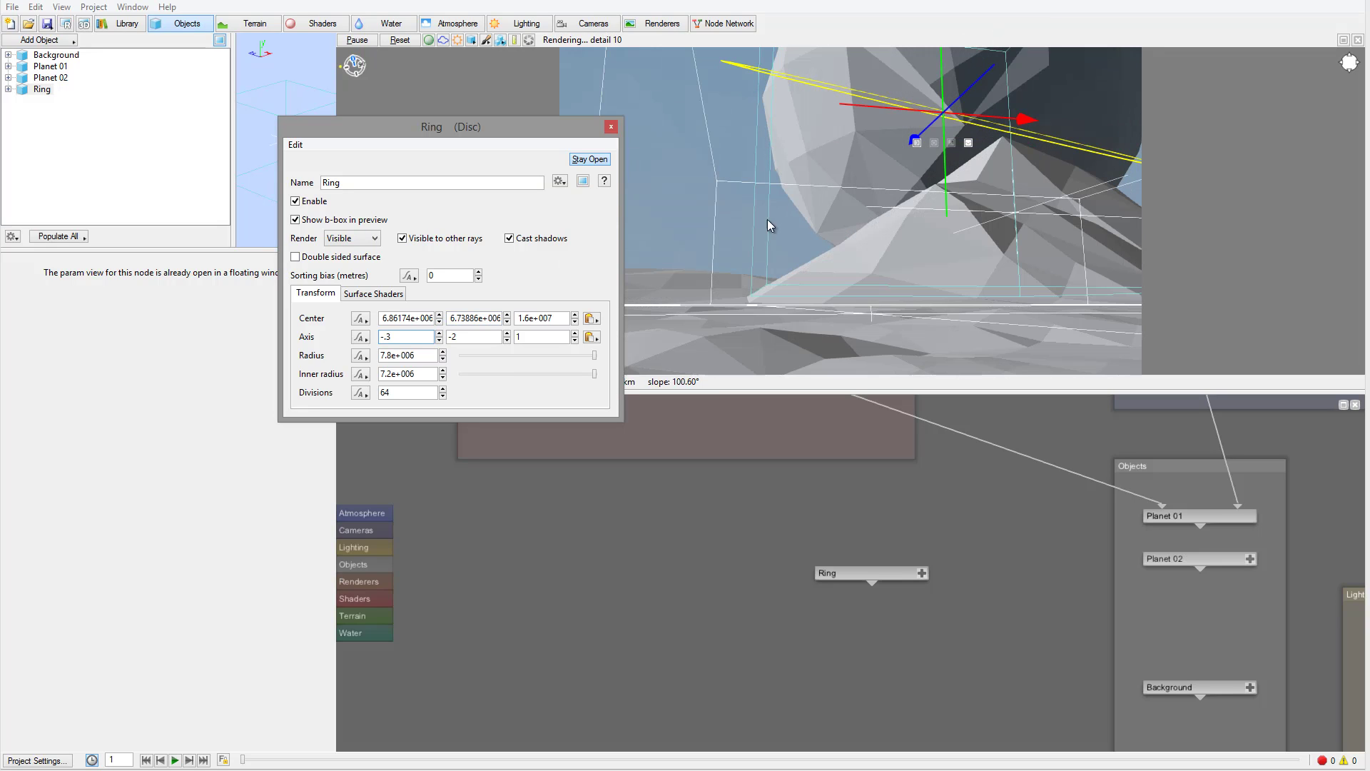
double_click(449, 337)
text(1)
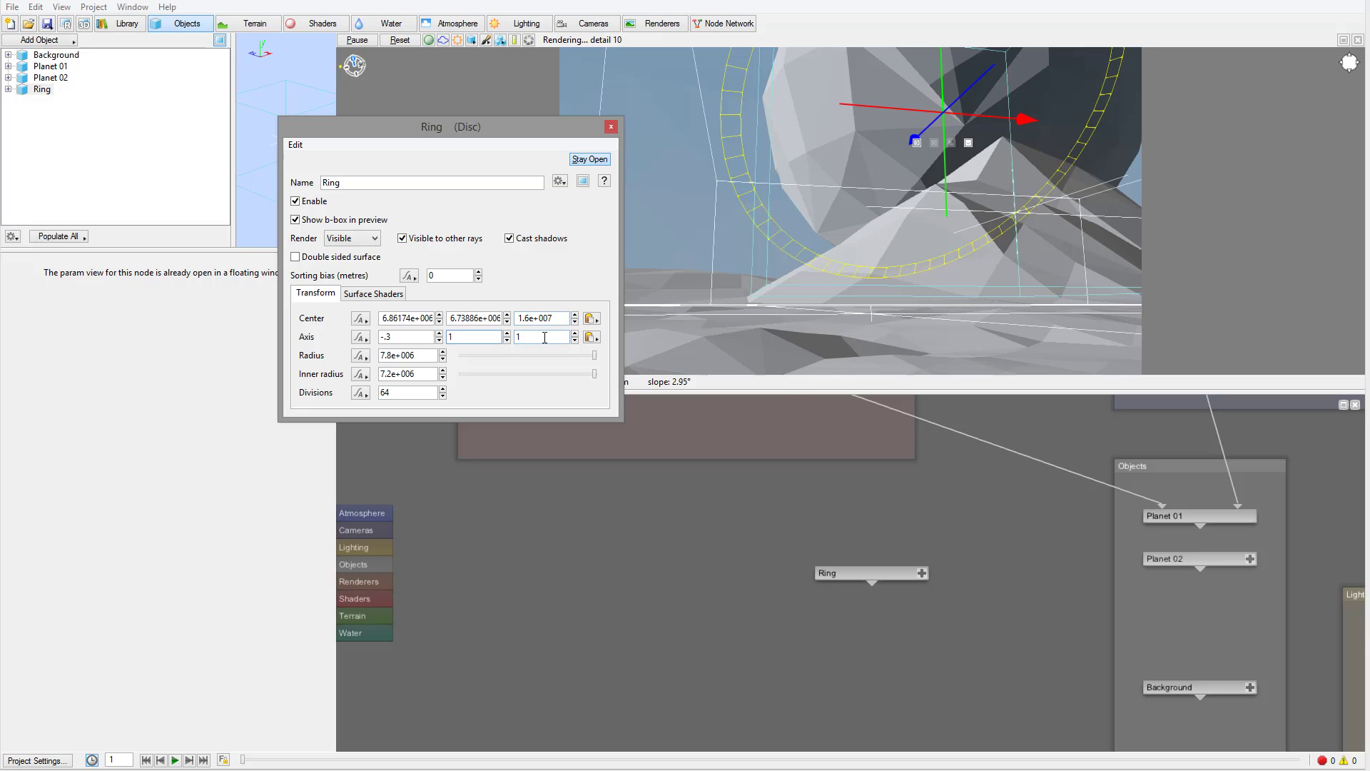
key(Tab)
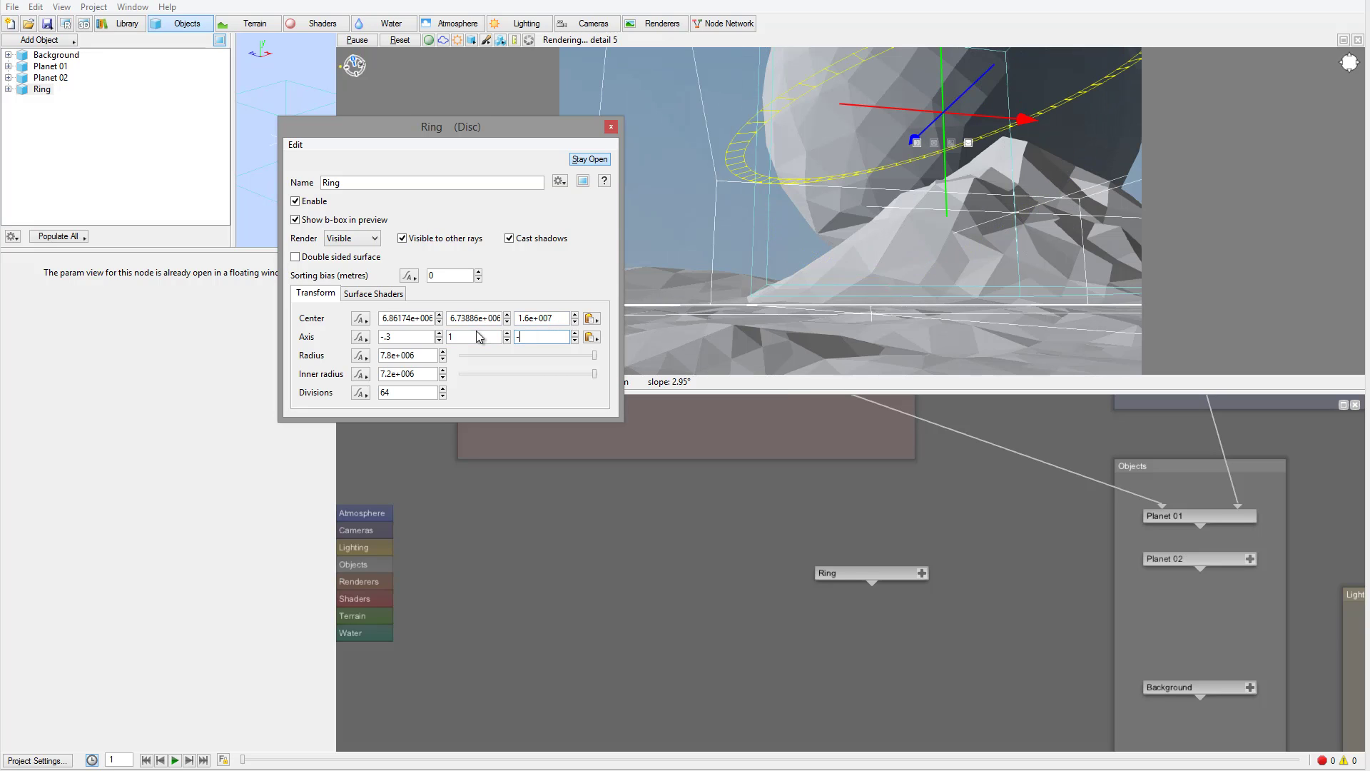
text(-.5)
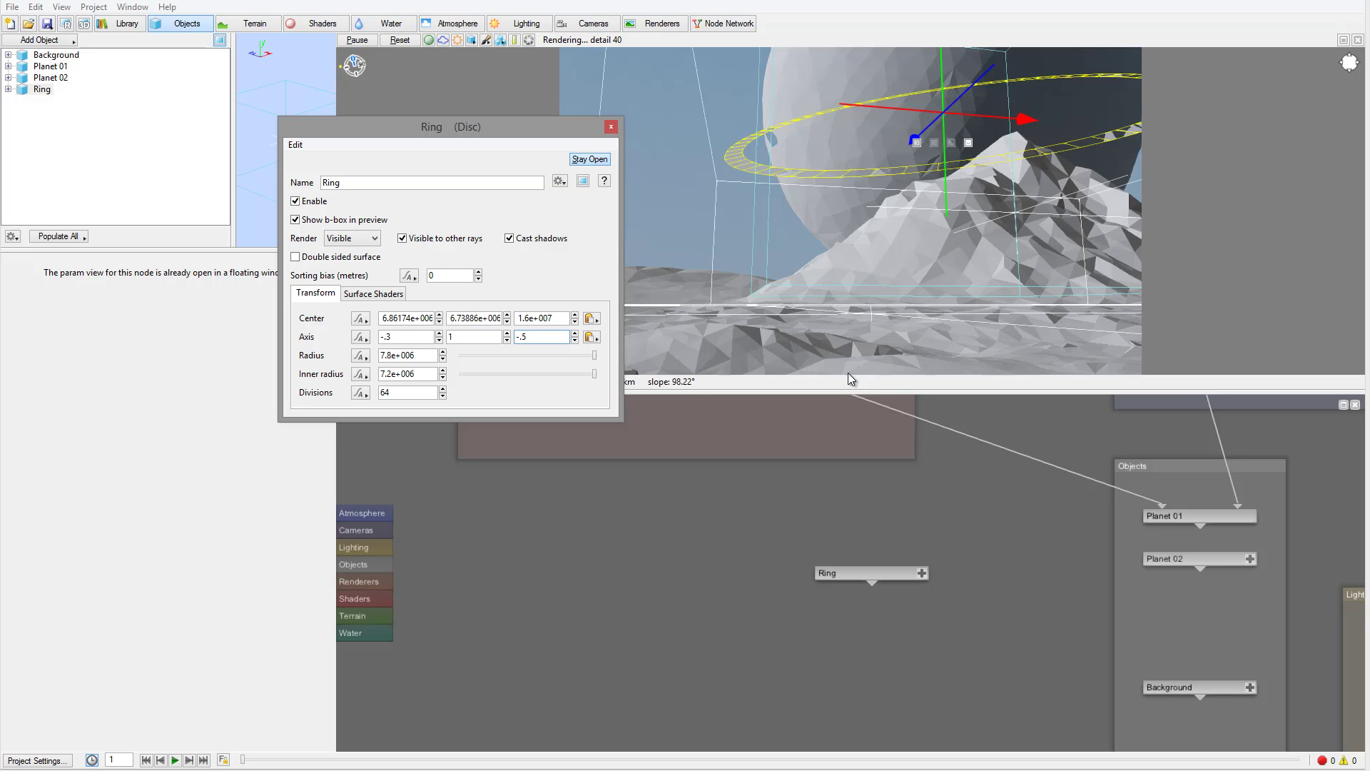
Move the Ring node aside in the network and set the disc's first axis value to -.4.
drag(856, 572, 628, 558)
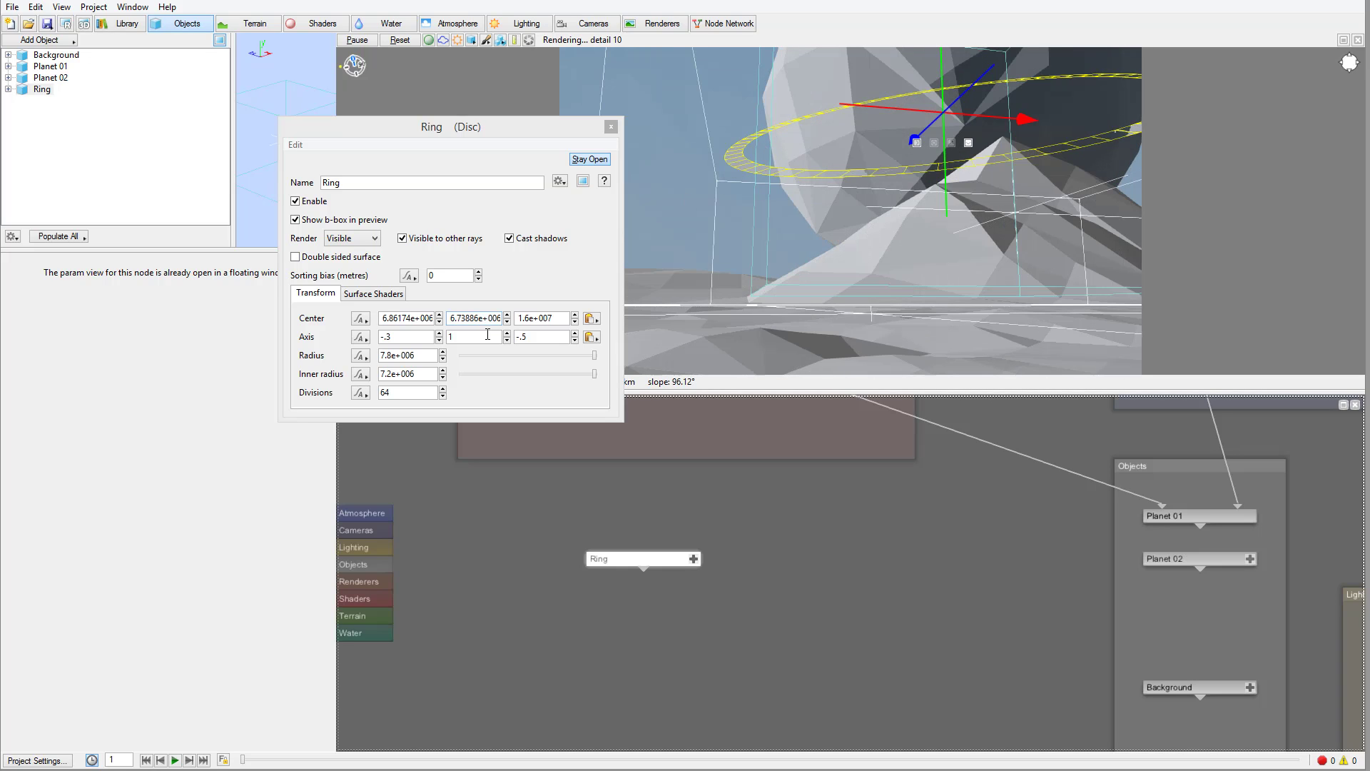
click(391, 336)
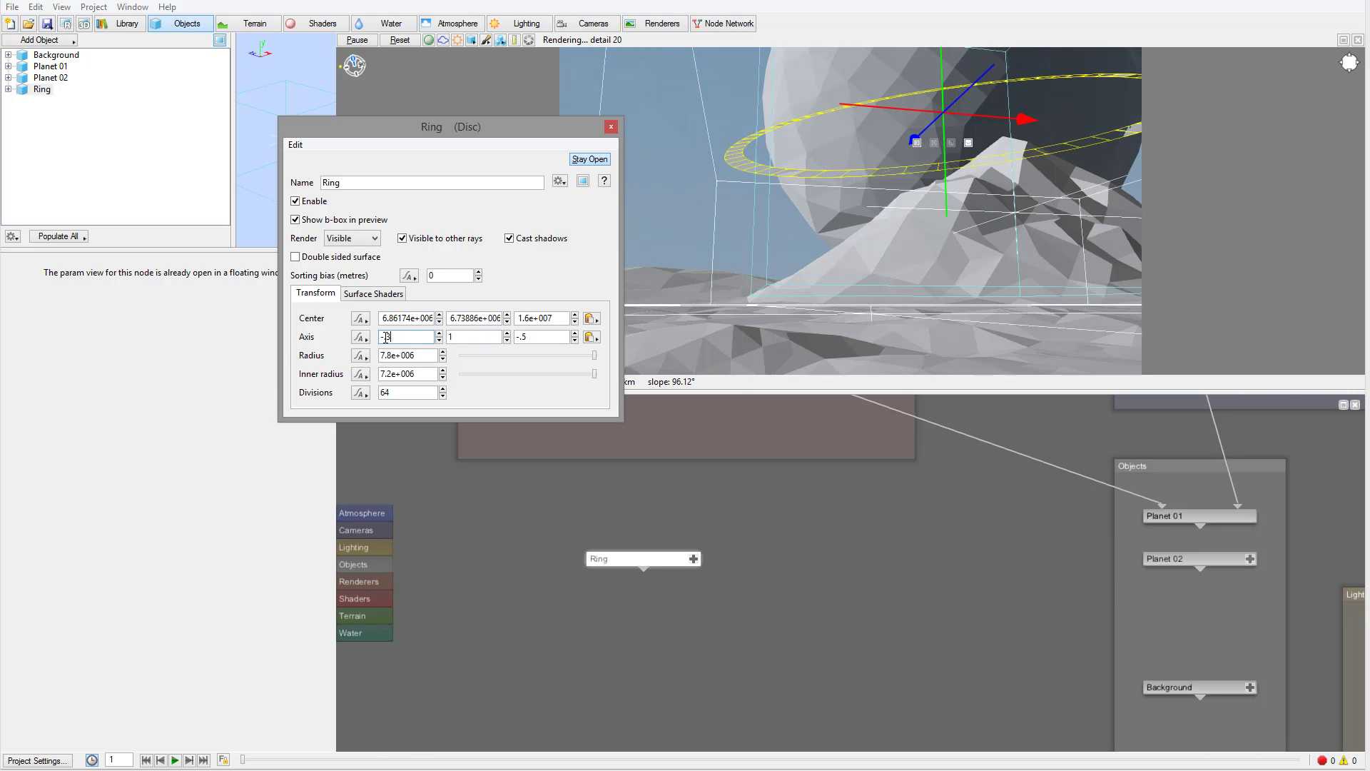
double_click(394, 336)
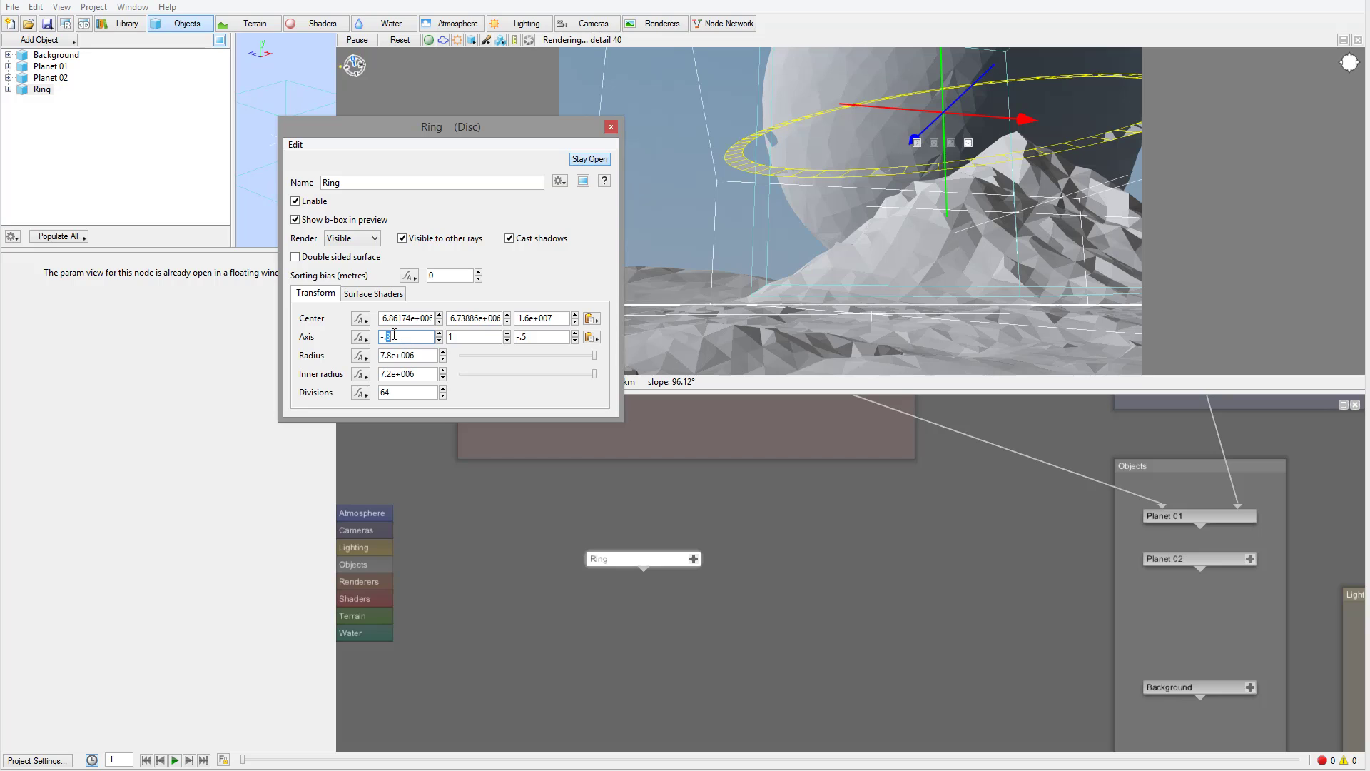
text(4)
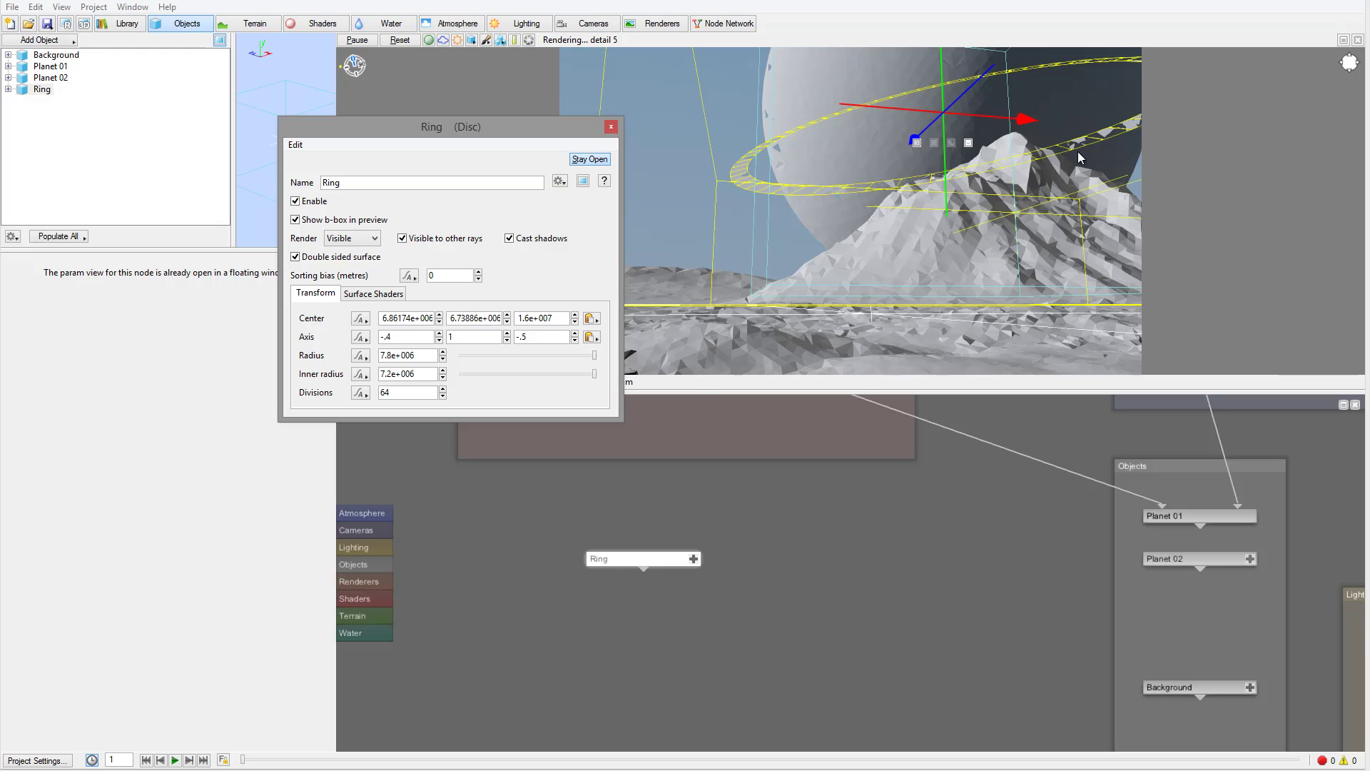
Try the Double sided surface option on the Ring disc and switch it off again.
click(296, 259)
click(297, 257)
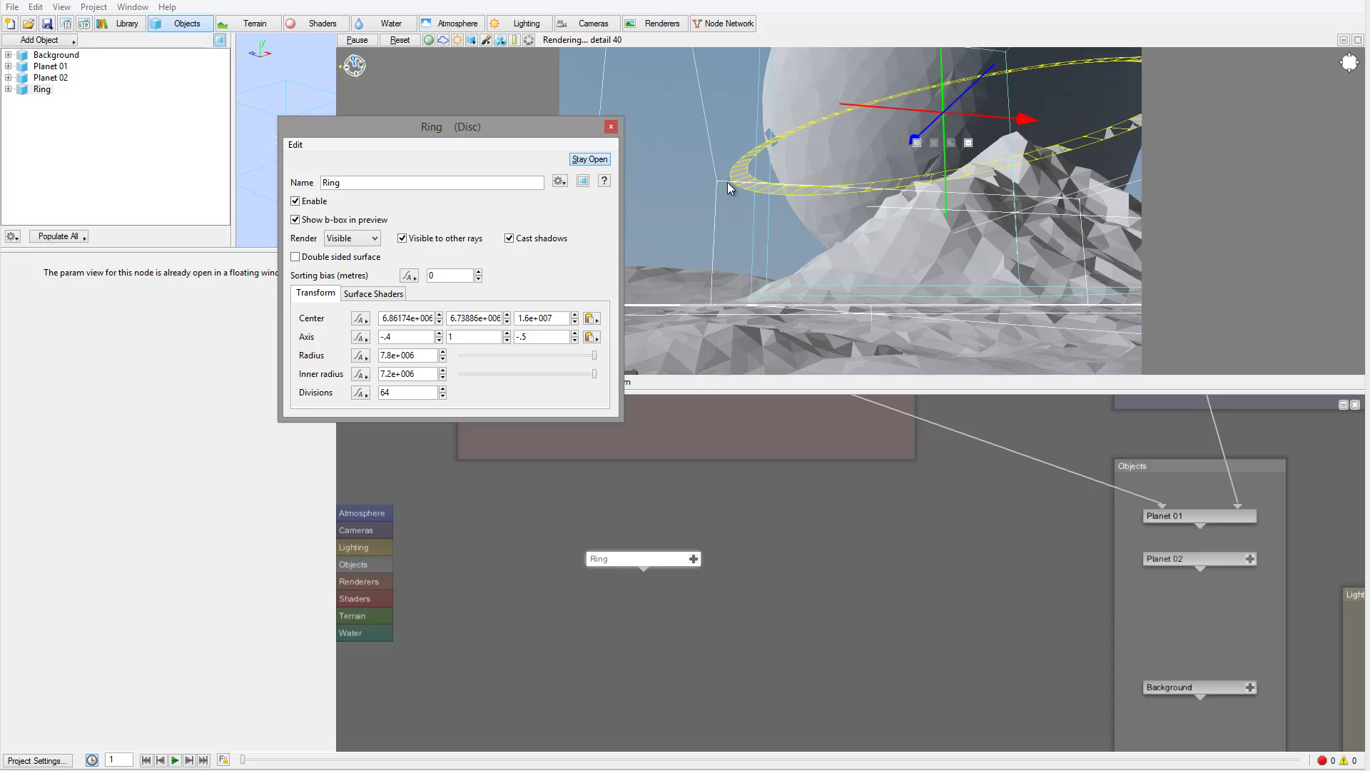
click(297, 256)
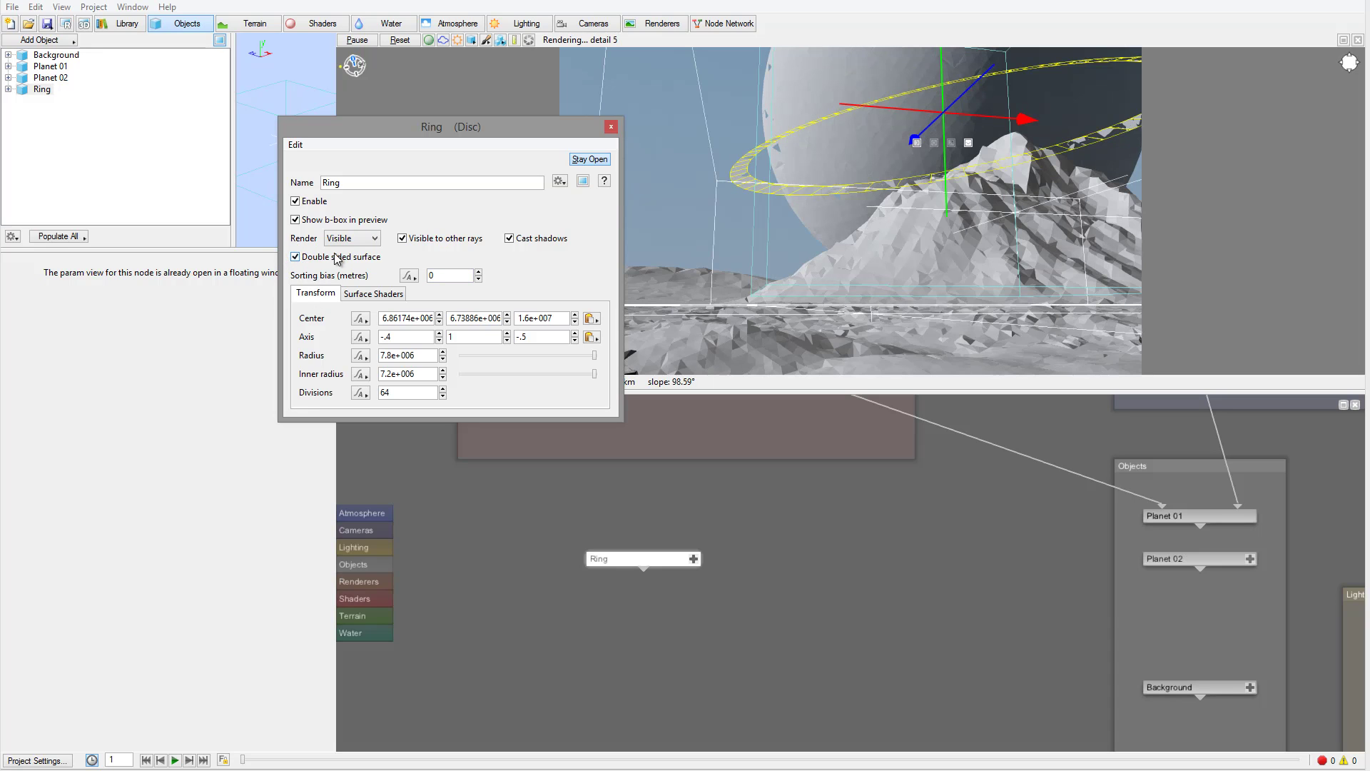
click(296, 257)
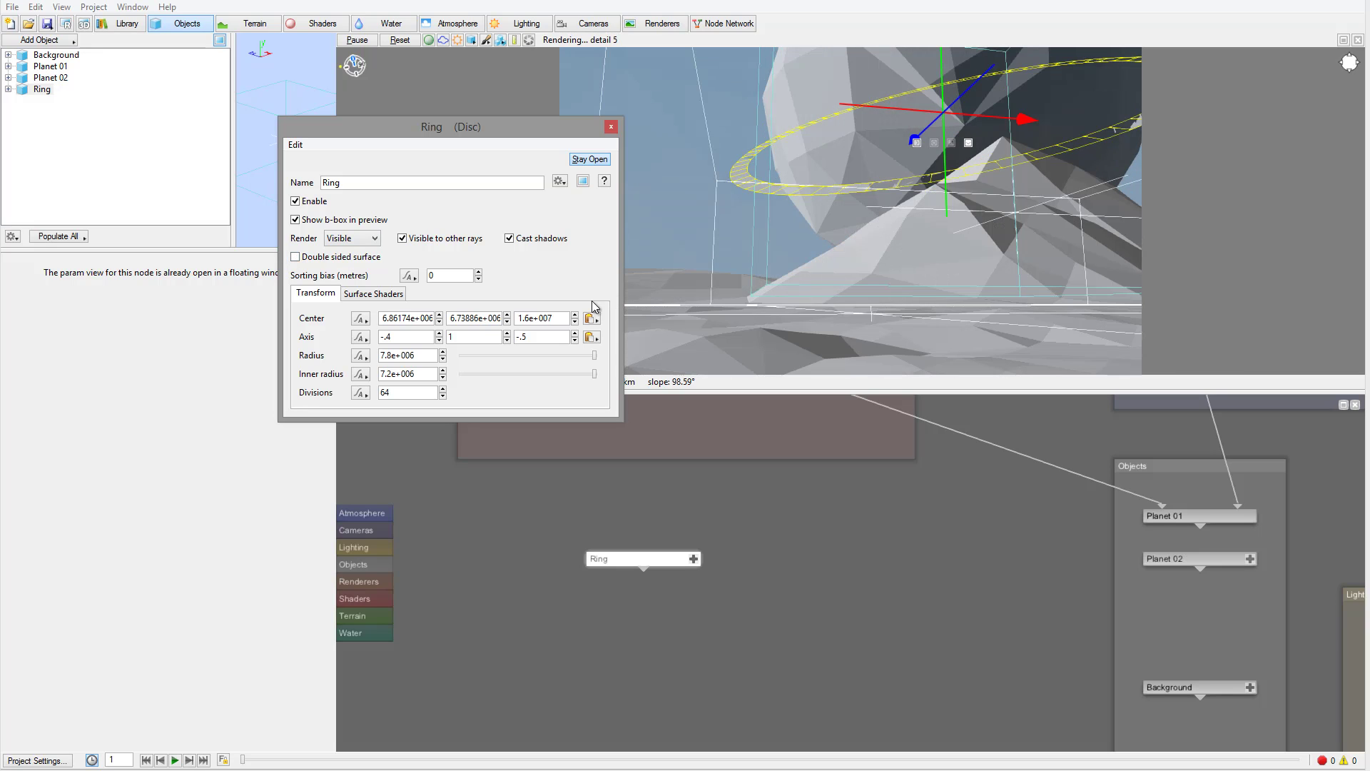
Open the Ring shader's settings from inside the Ring node's internal network.
click(372, 293)
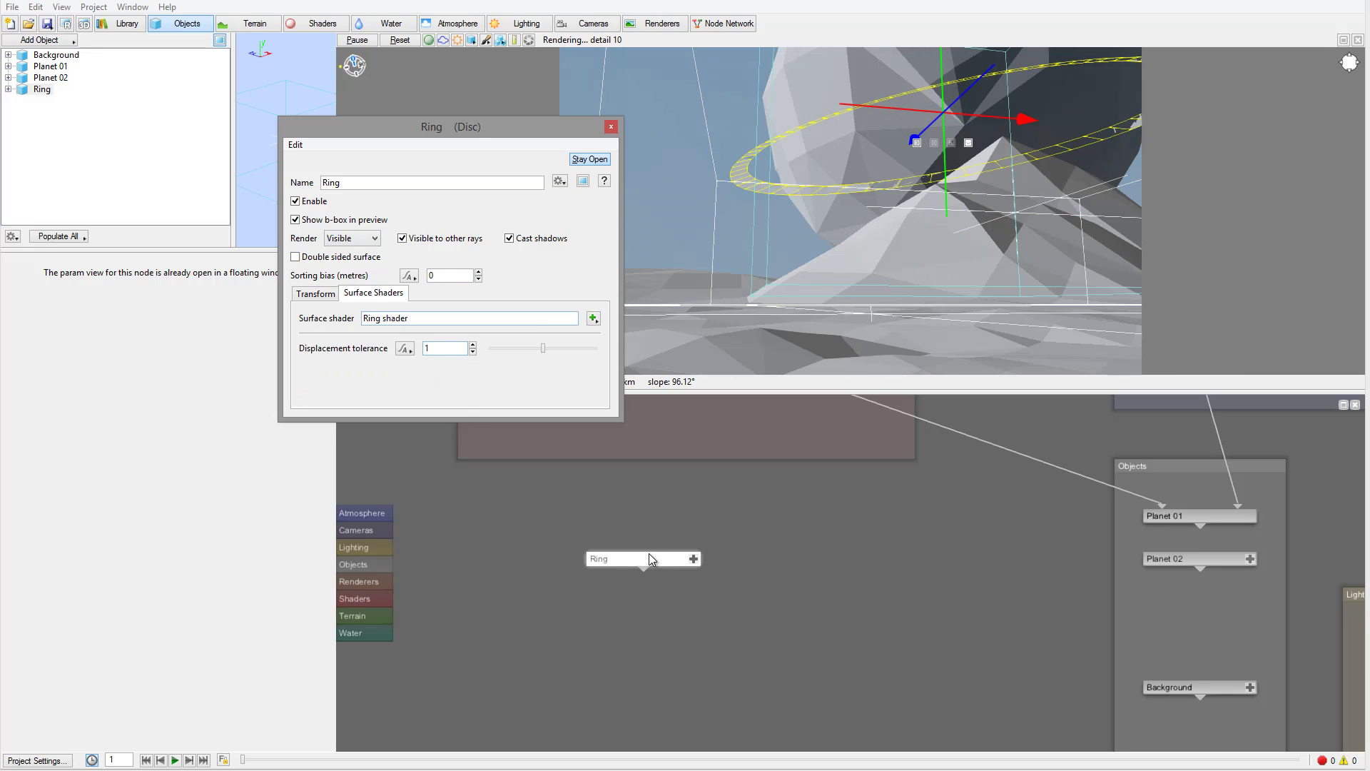
right_click(624, 561)
click(689, 584)
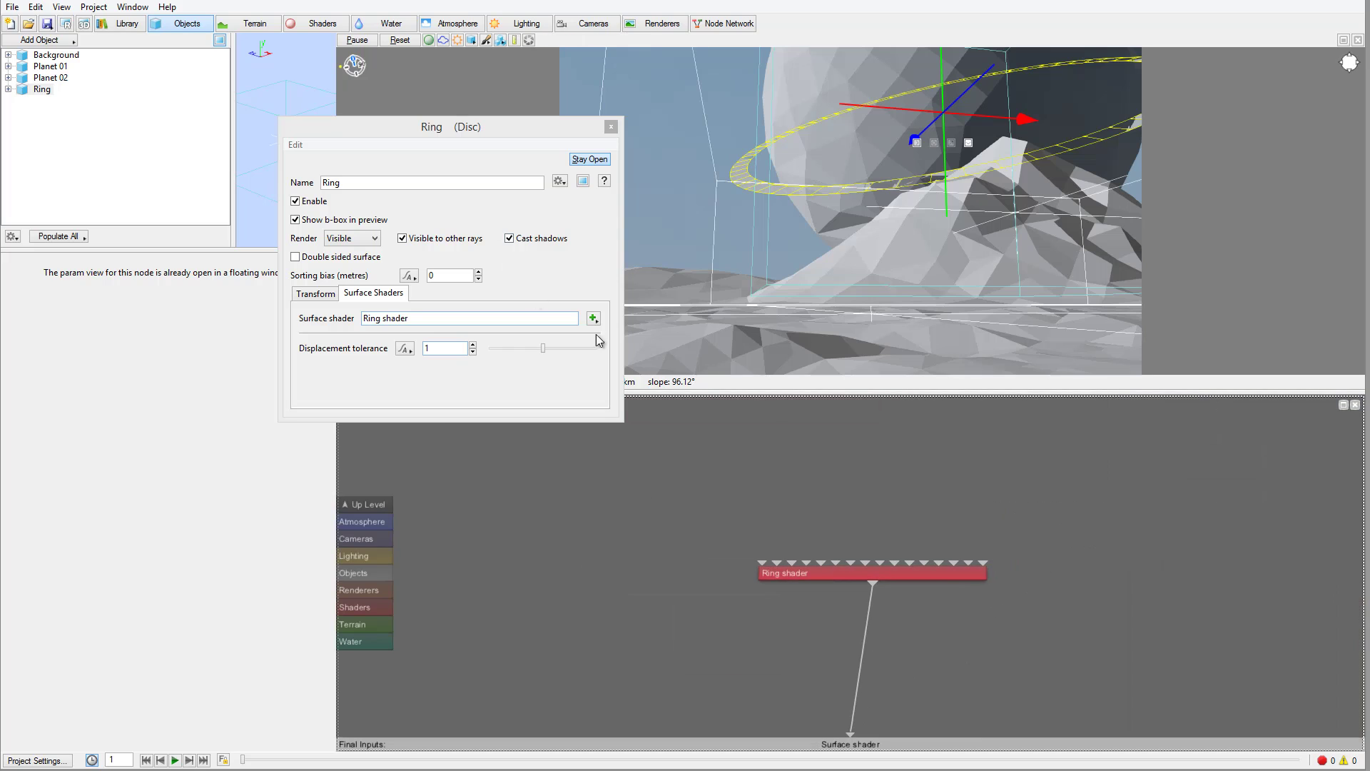
drag(823, 564, 555, 528)
double_click(556, 528)
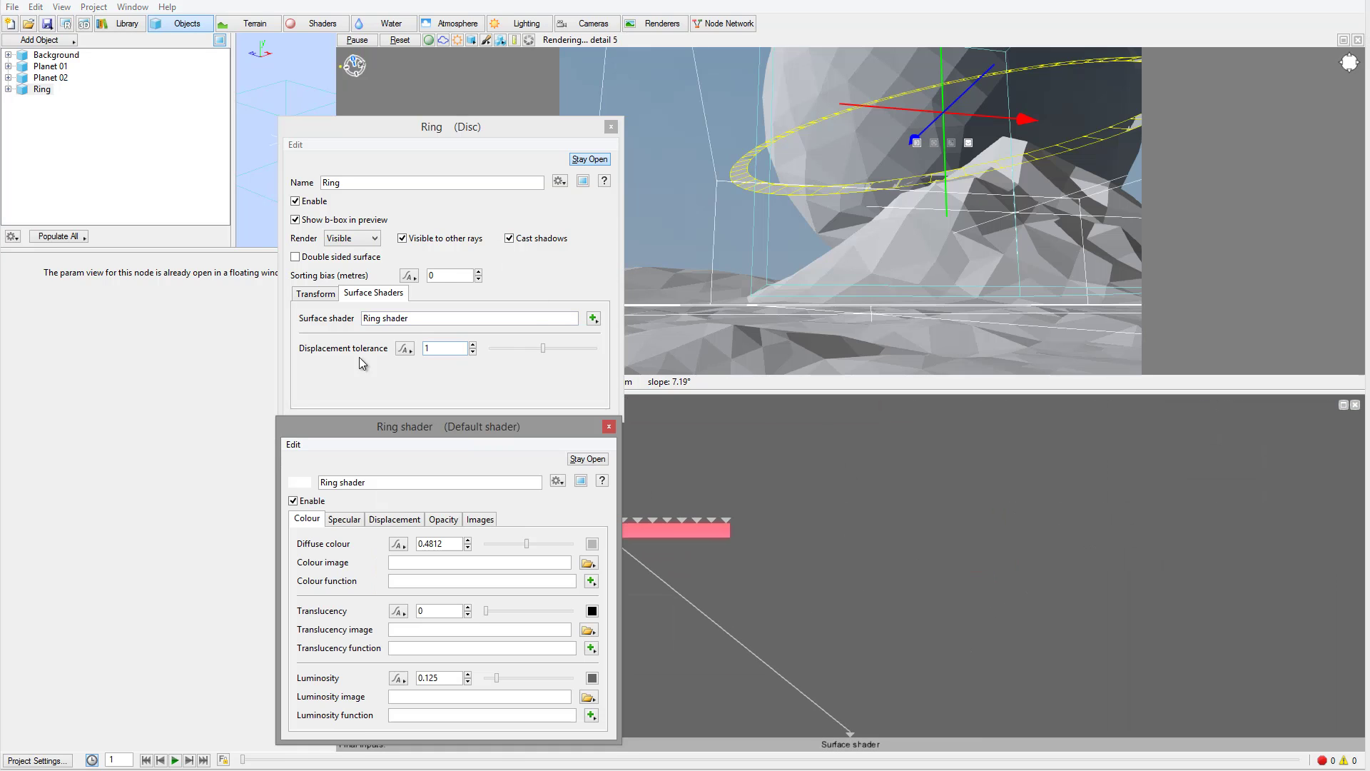
drag(400, 426, 261, 295)
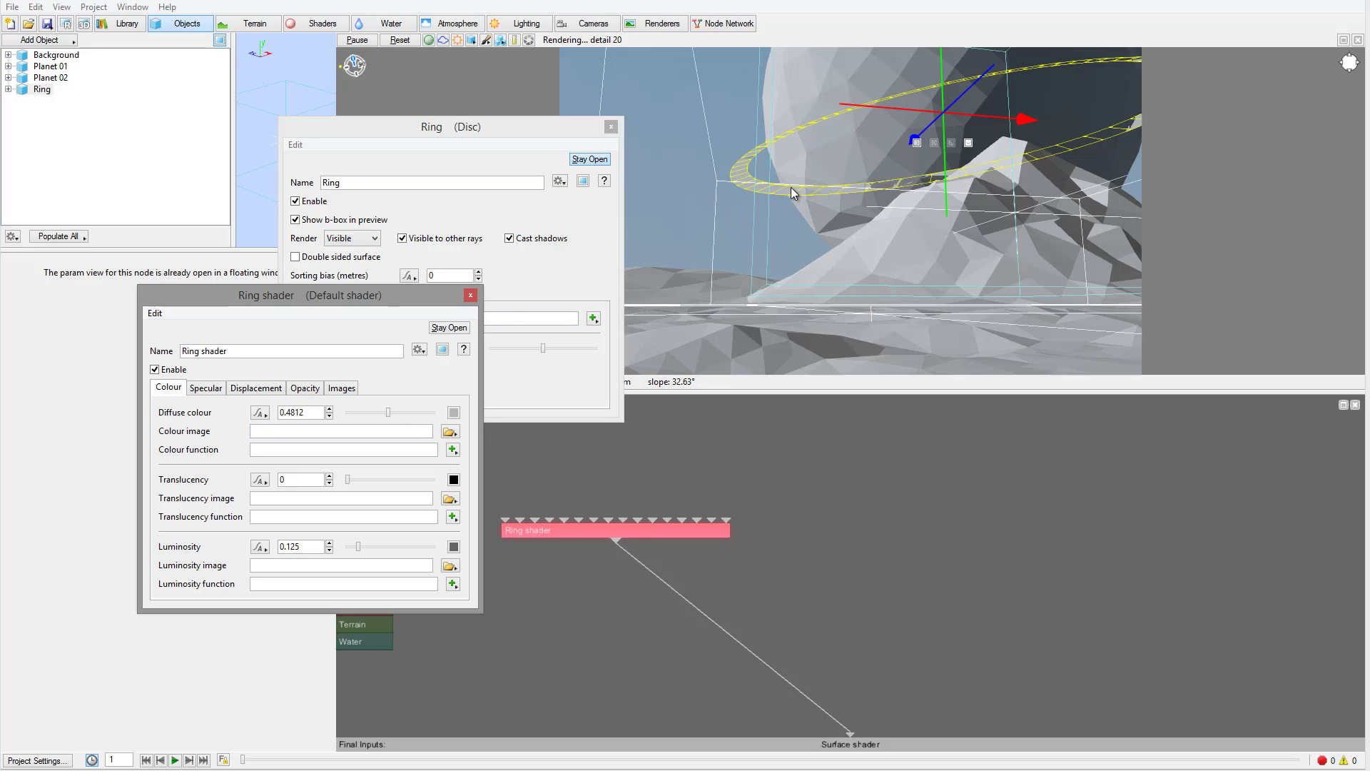
Load noise.png from the Series2 folder as the Ring shader's displacement image.
click(255, 388)
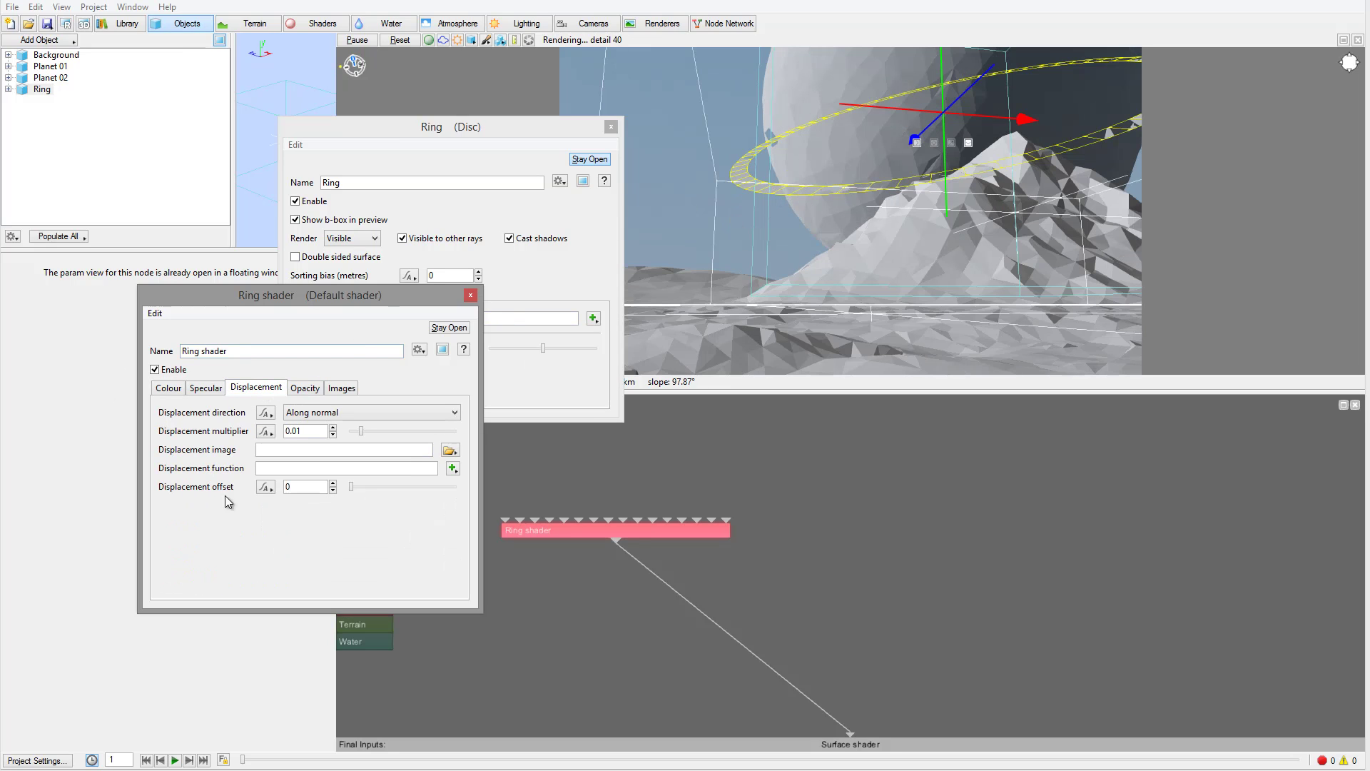
click(398, 469)
click(451, 454)
click(504, 451)
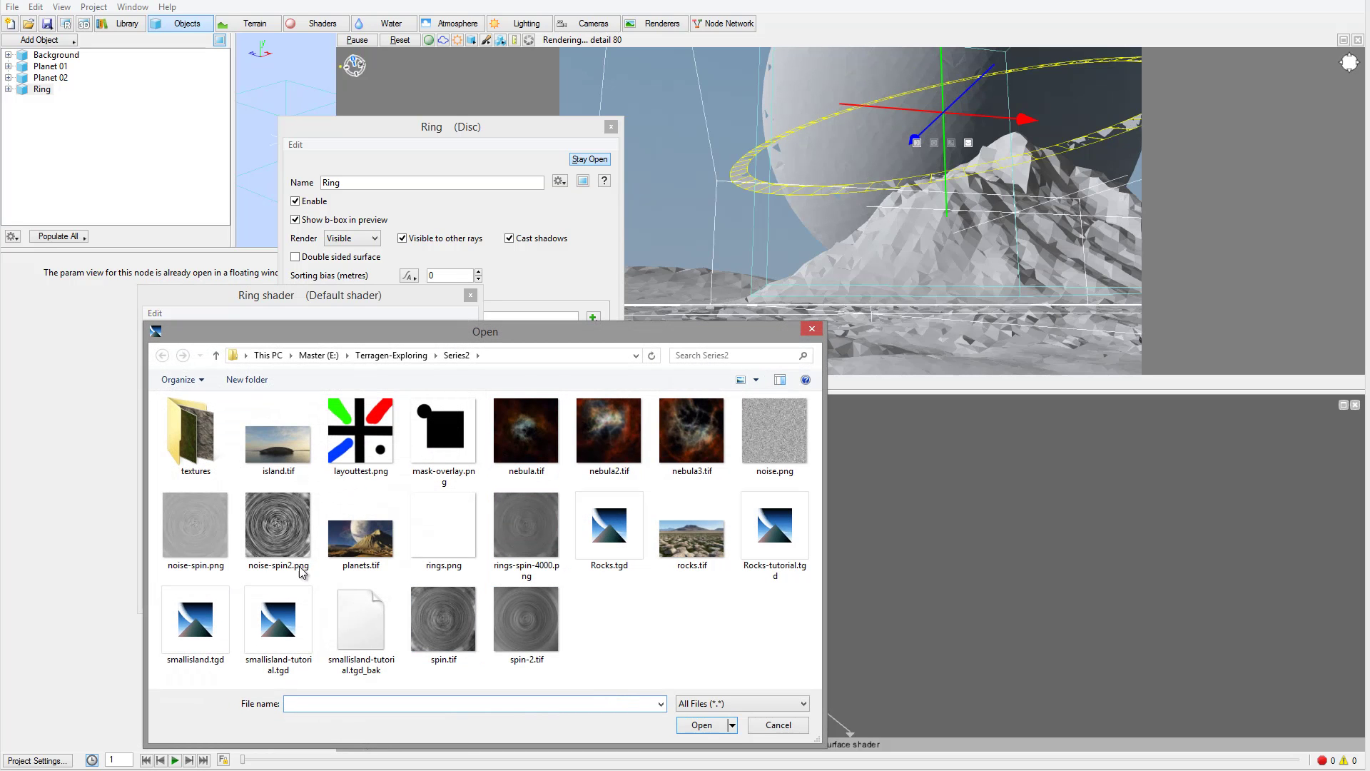
click(443, 618)
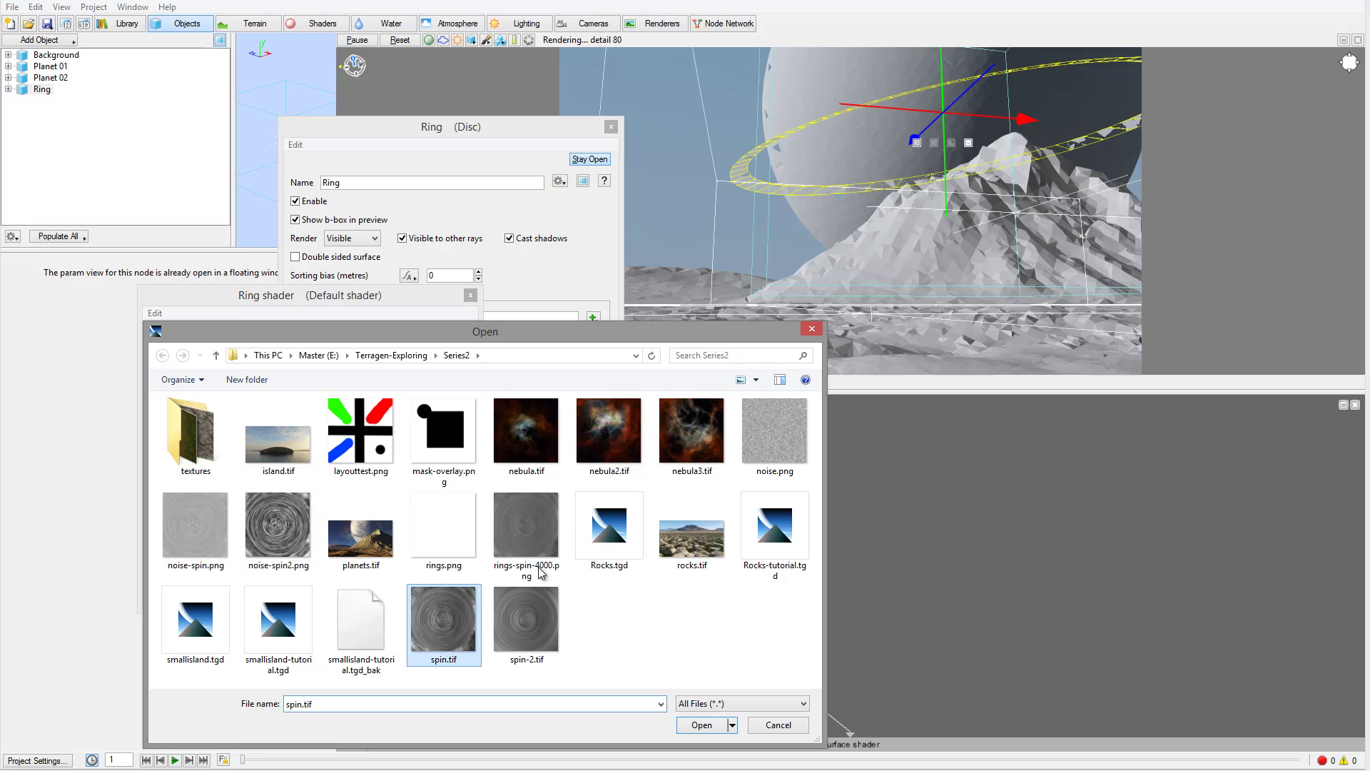
click(774, 432)
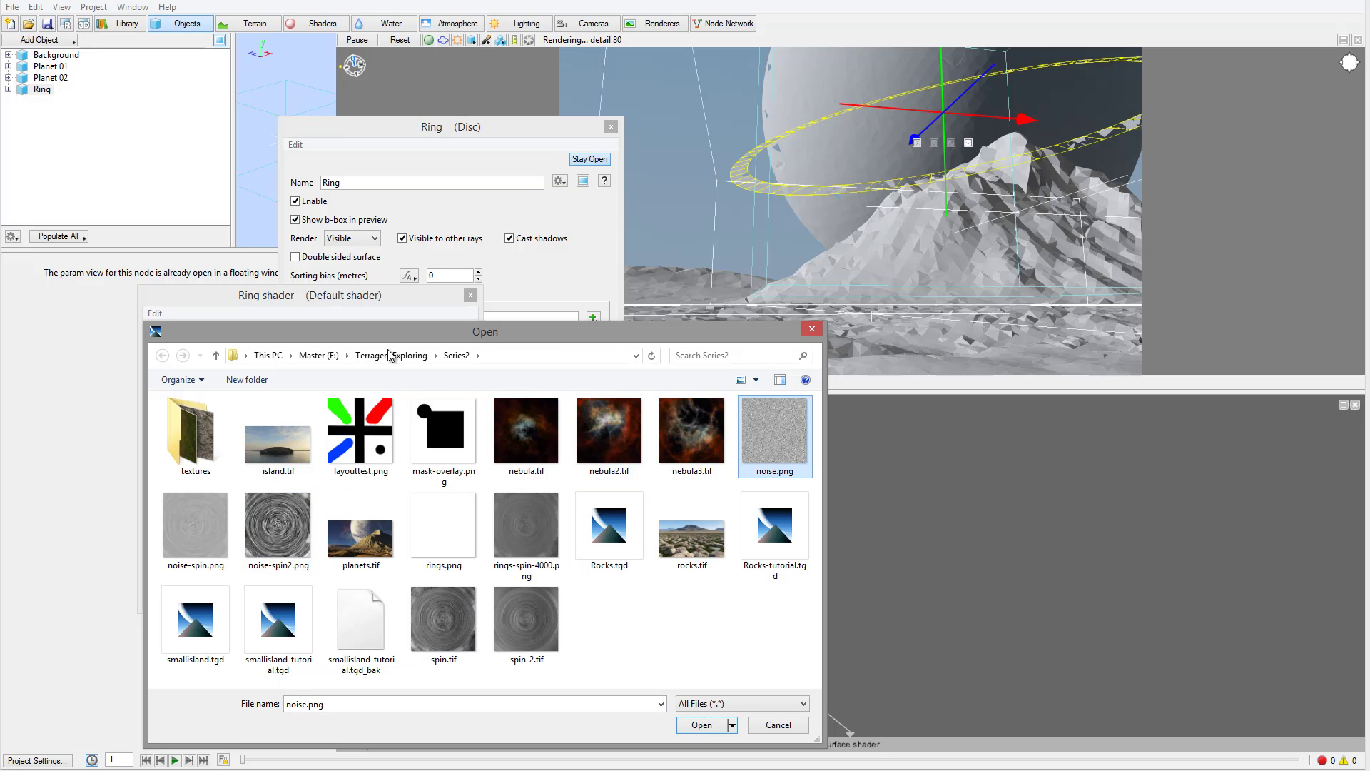
click(701, 725)
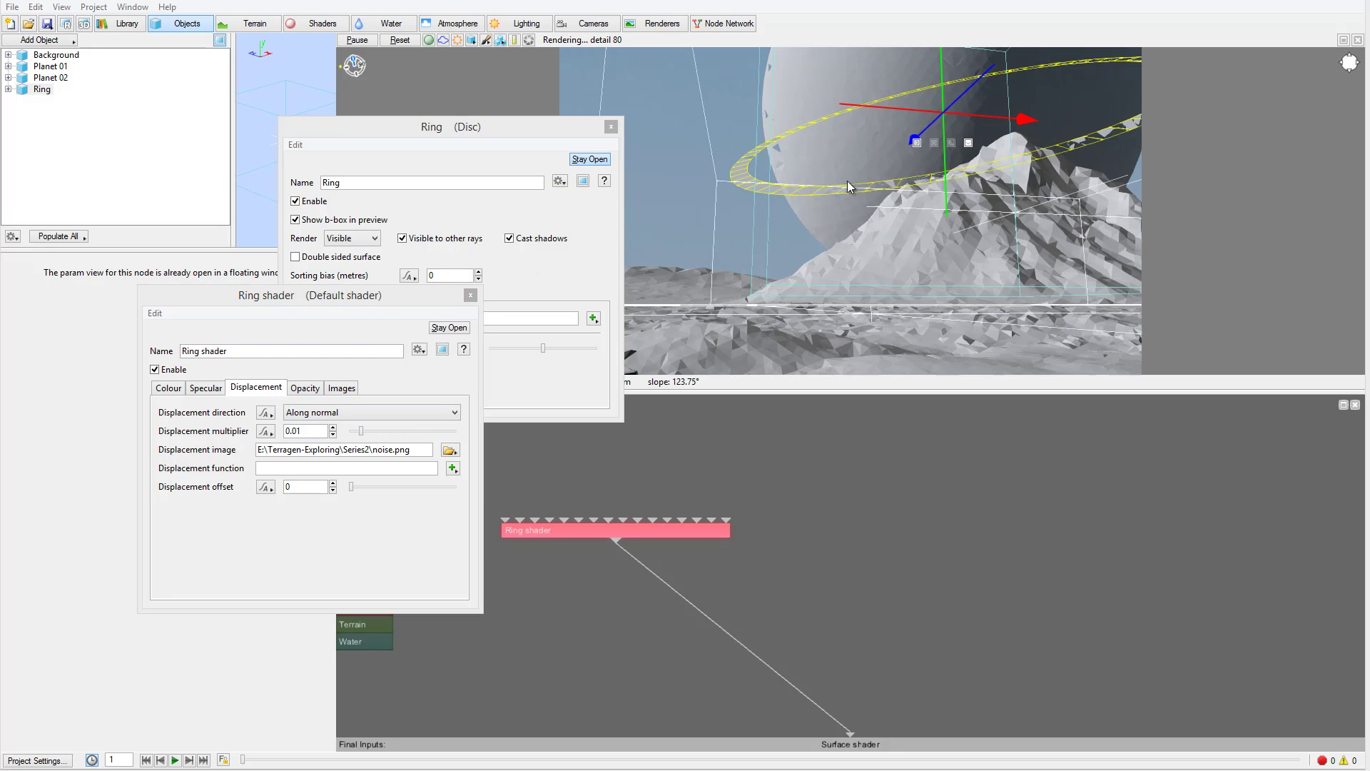
Run a test render to examine the tilted ring around the planet, and stop it partway.
click(69, 25)
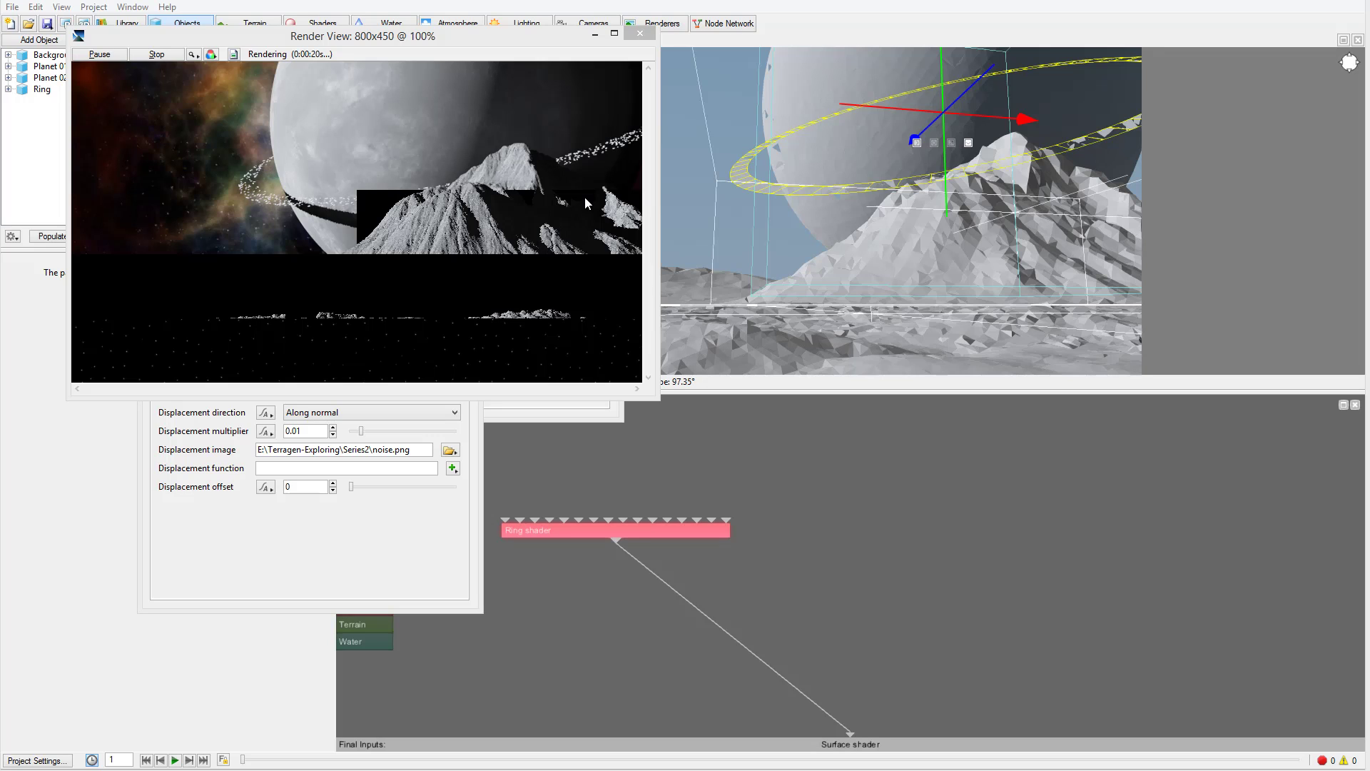
click(638, 36)
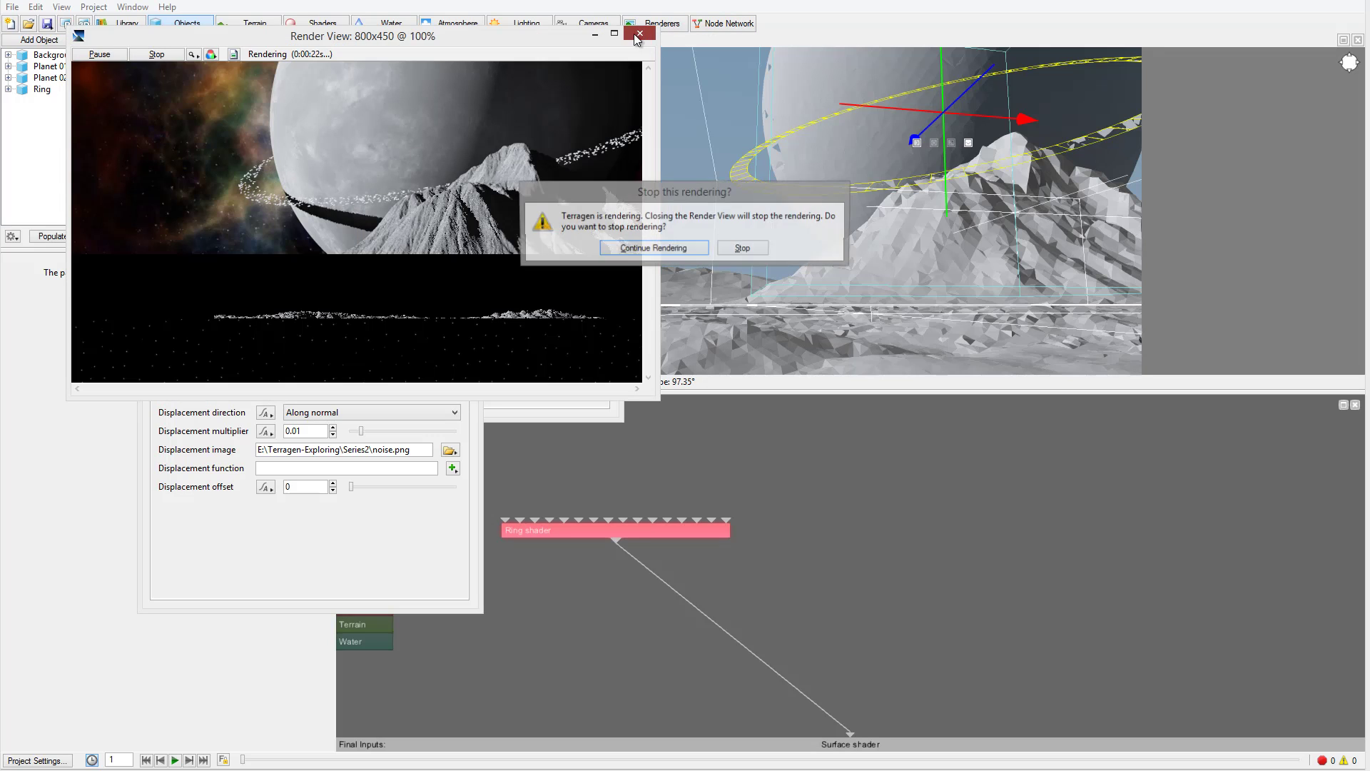
click(742, 248)
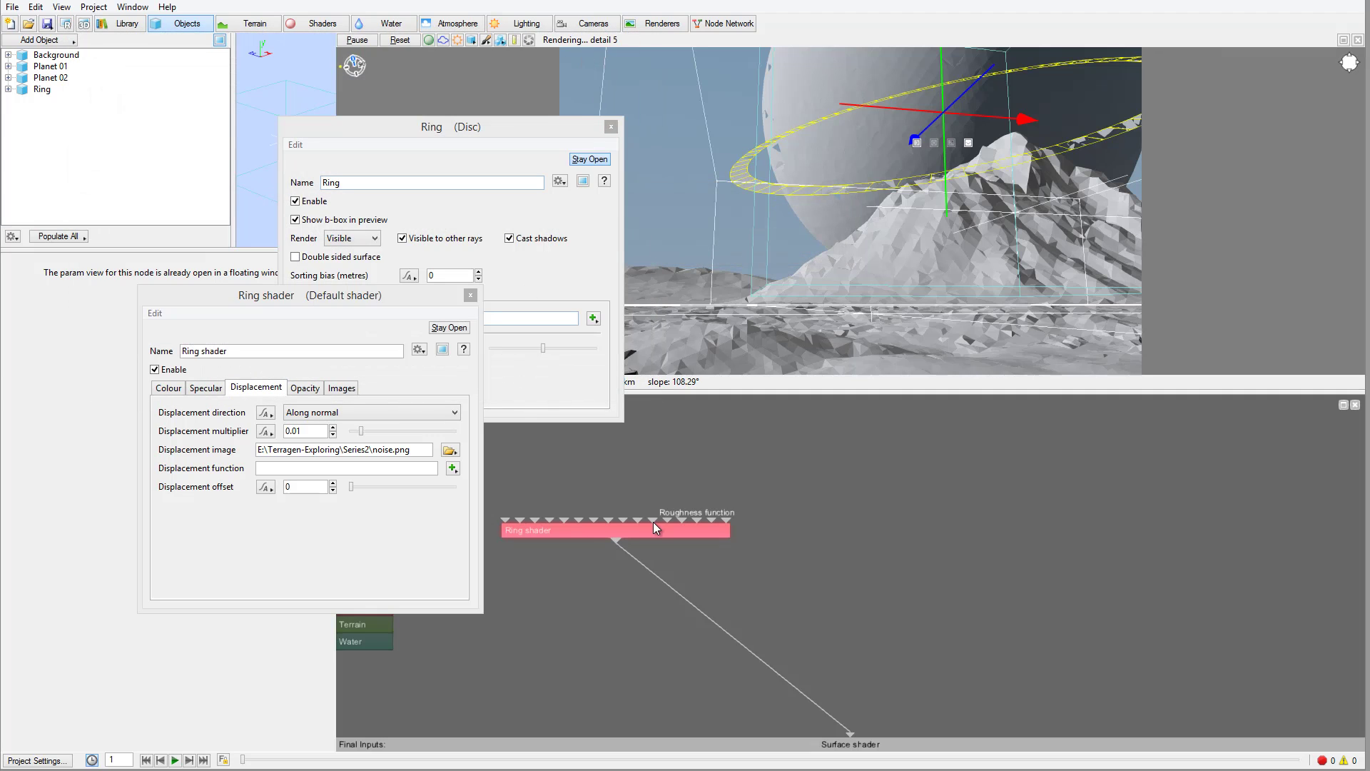
Change the Ring shader's diffuse colour to a light brown tone.
double_click(622, 530)
click(304, 516)
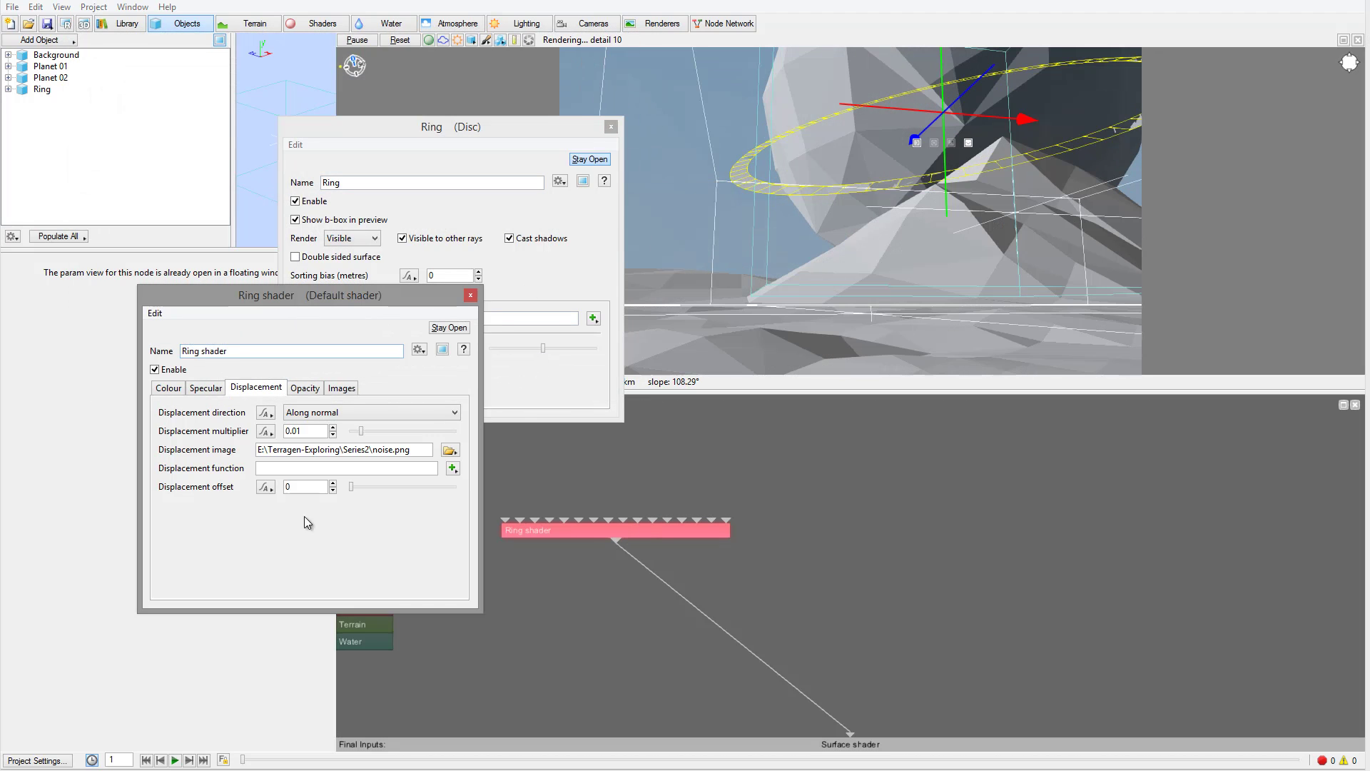
click(162, 389)
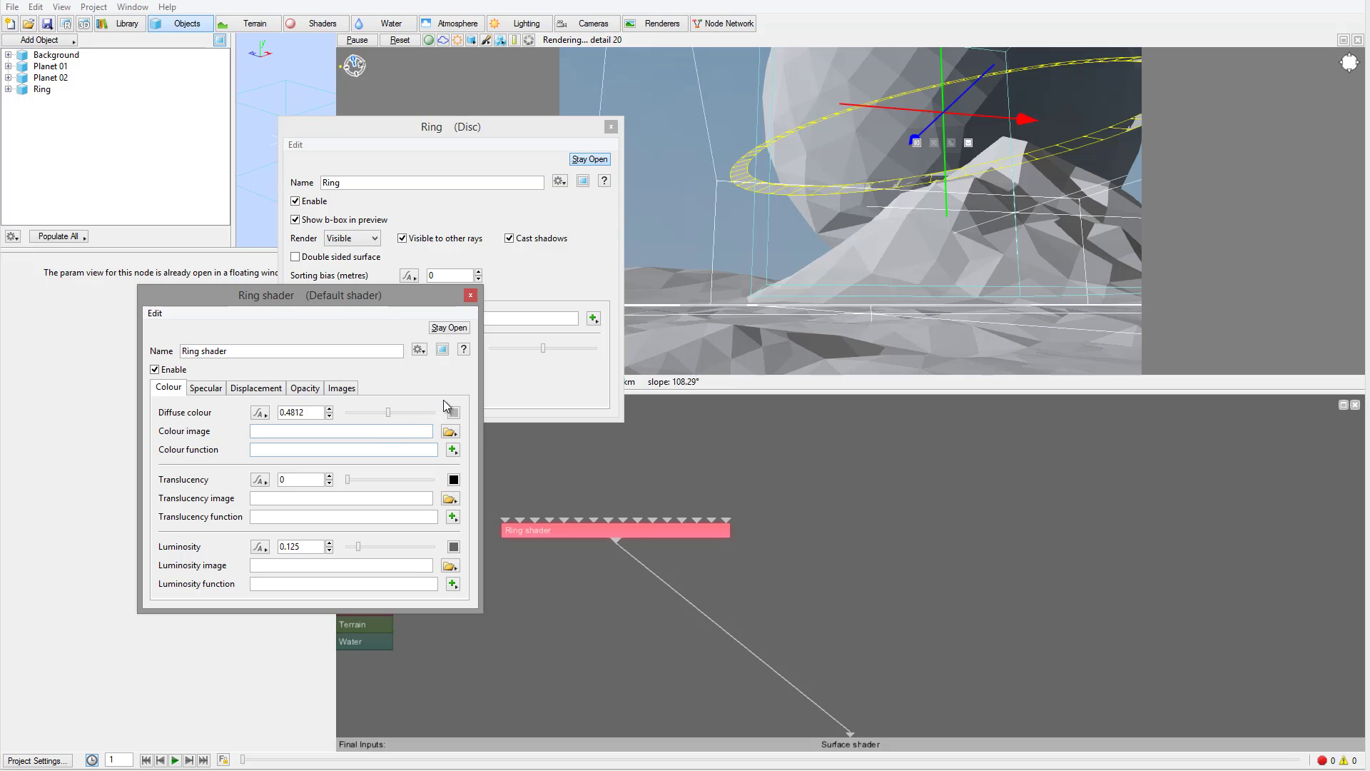
click(453, 413)
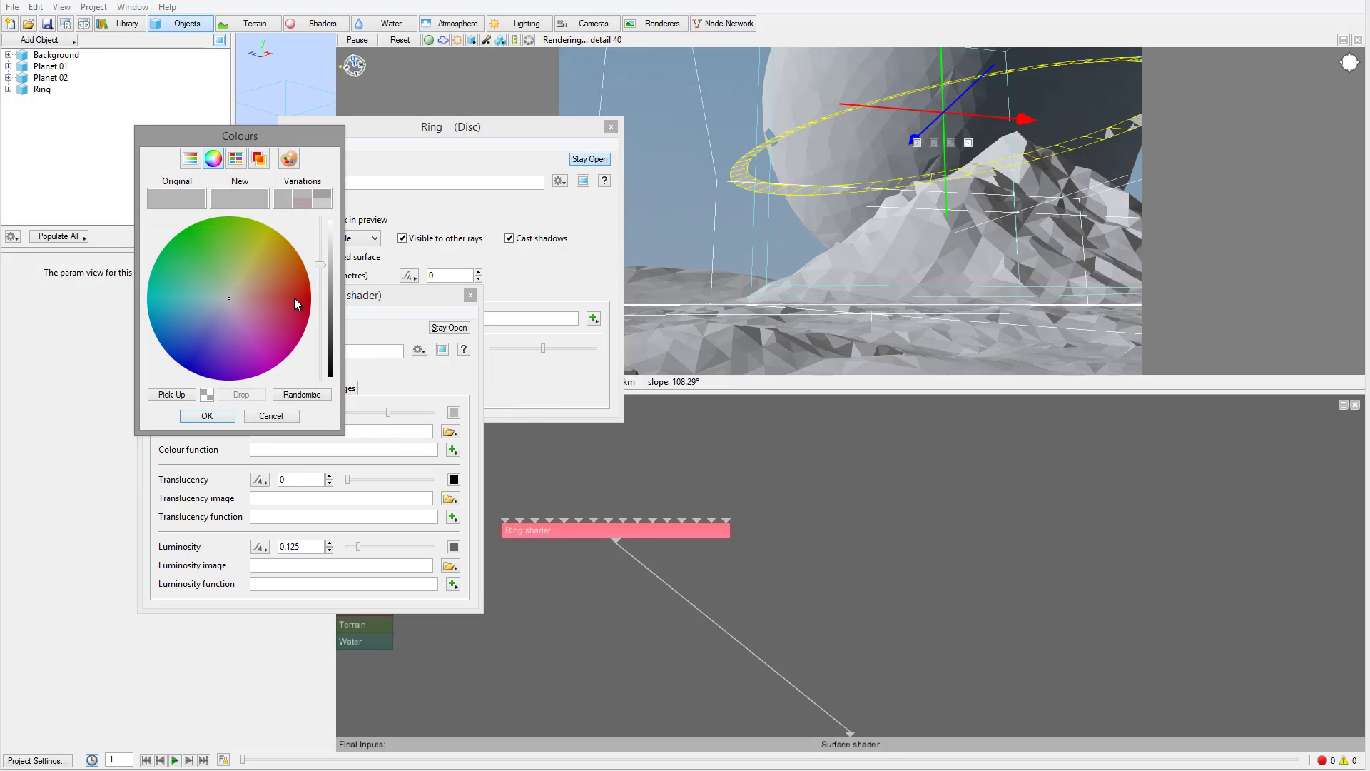
click(241, 290)
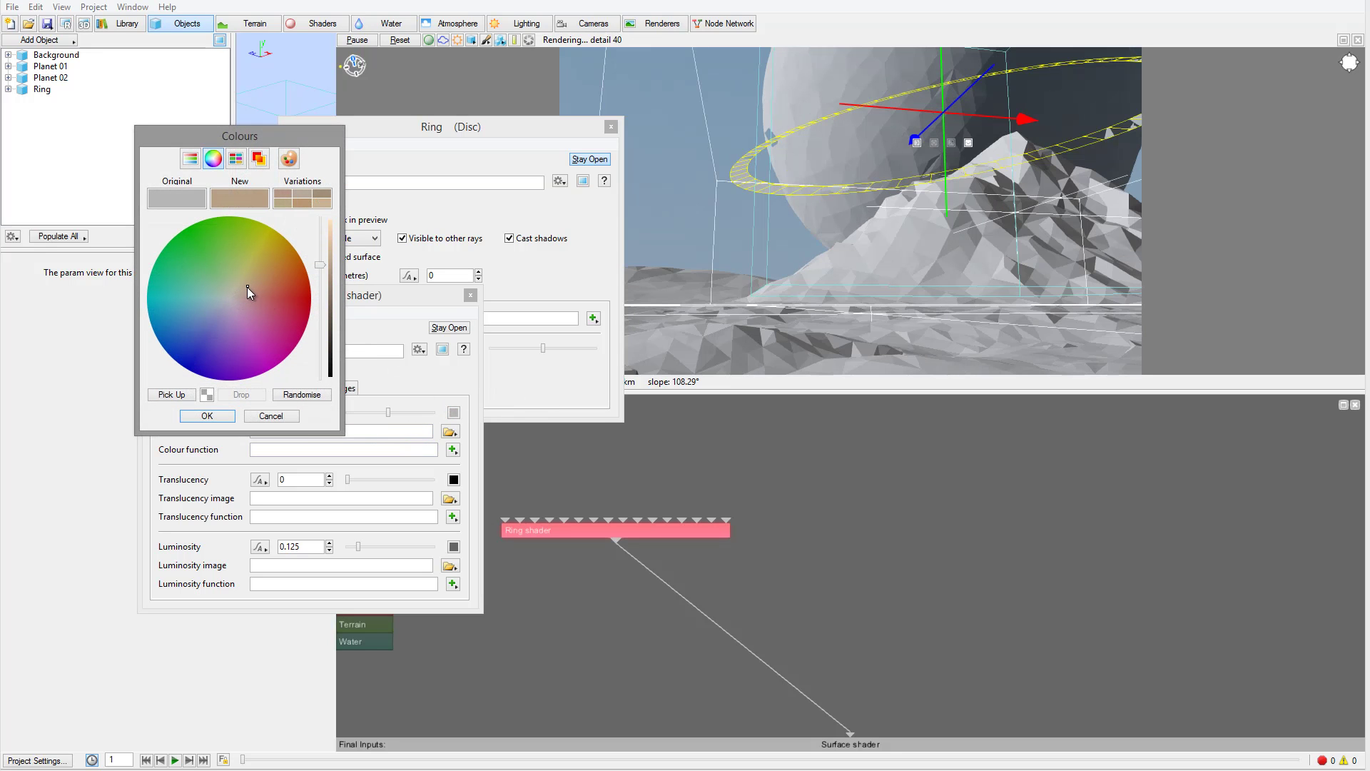
click(207, 415)
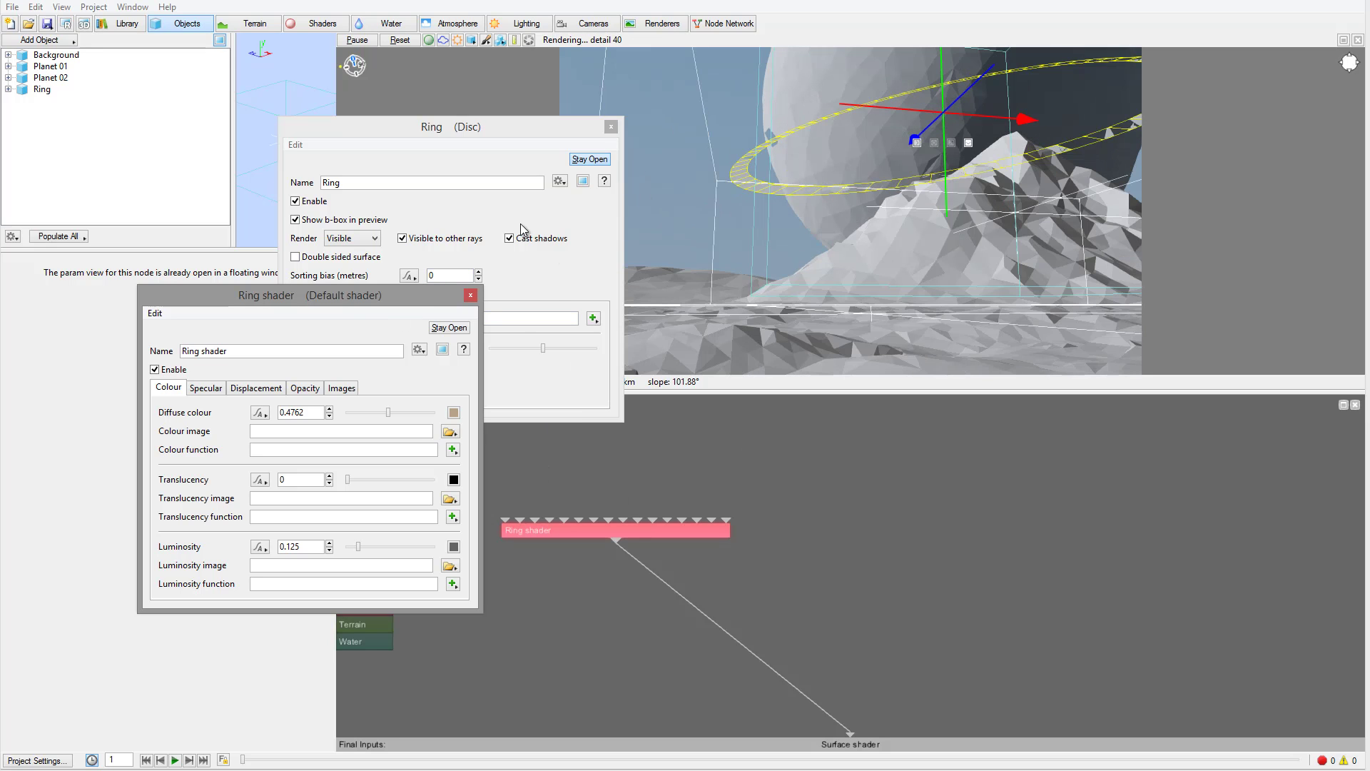
Close the Ring shader and Ring disc windows and return to the top level of the node network.
click(470, 295)
click(611, 127)
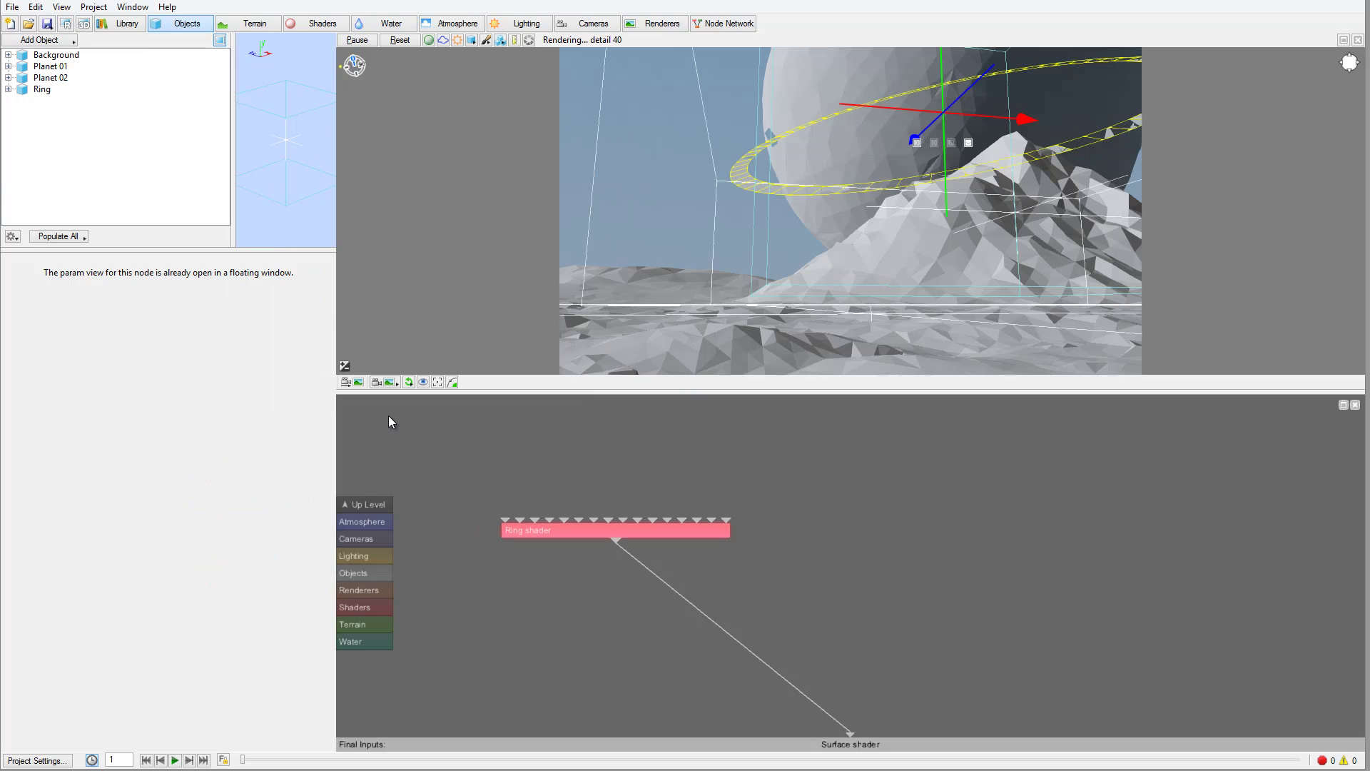
click(365, 504)
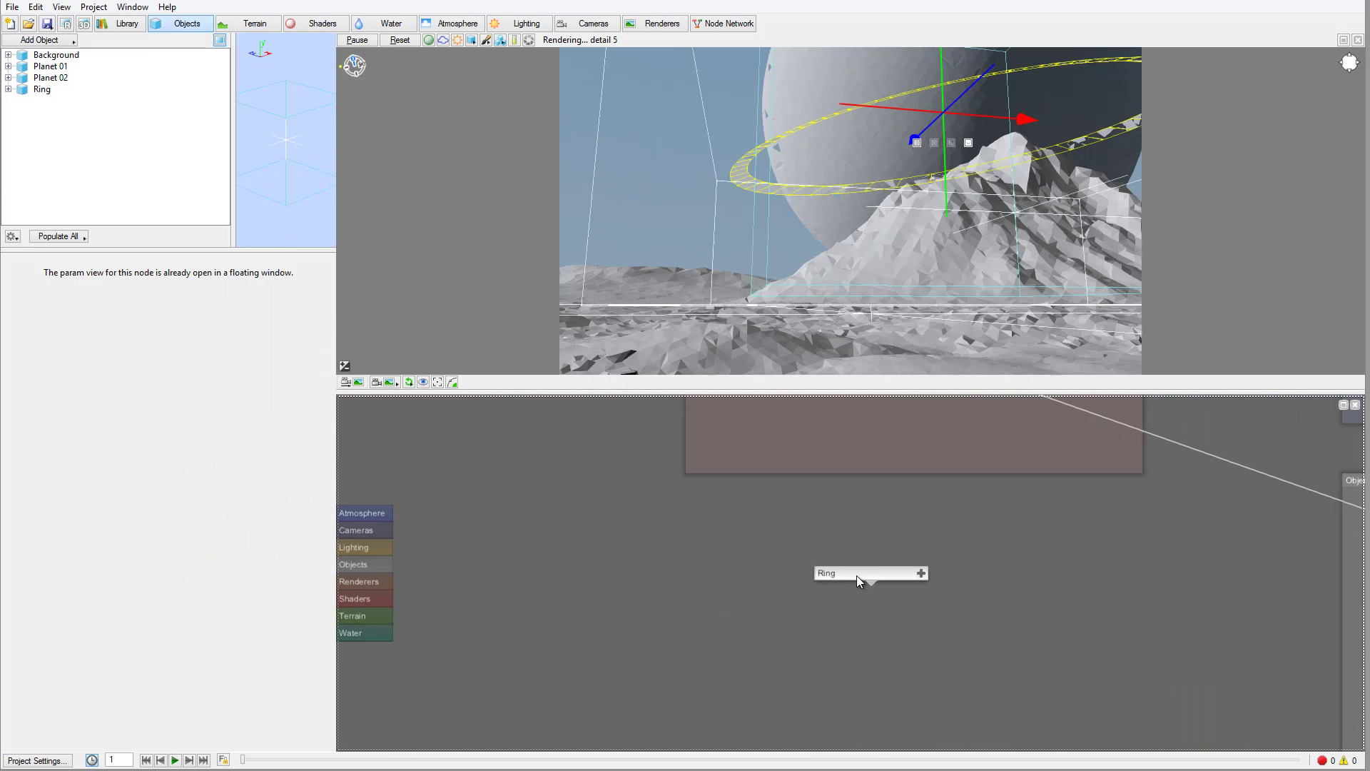
Duplicate the Ring disc node and place the copy directly beside the original.
drag(856, 575, 742, 589)
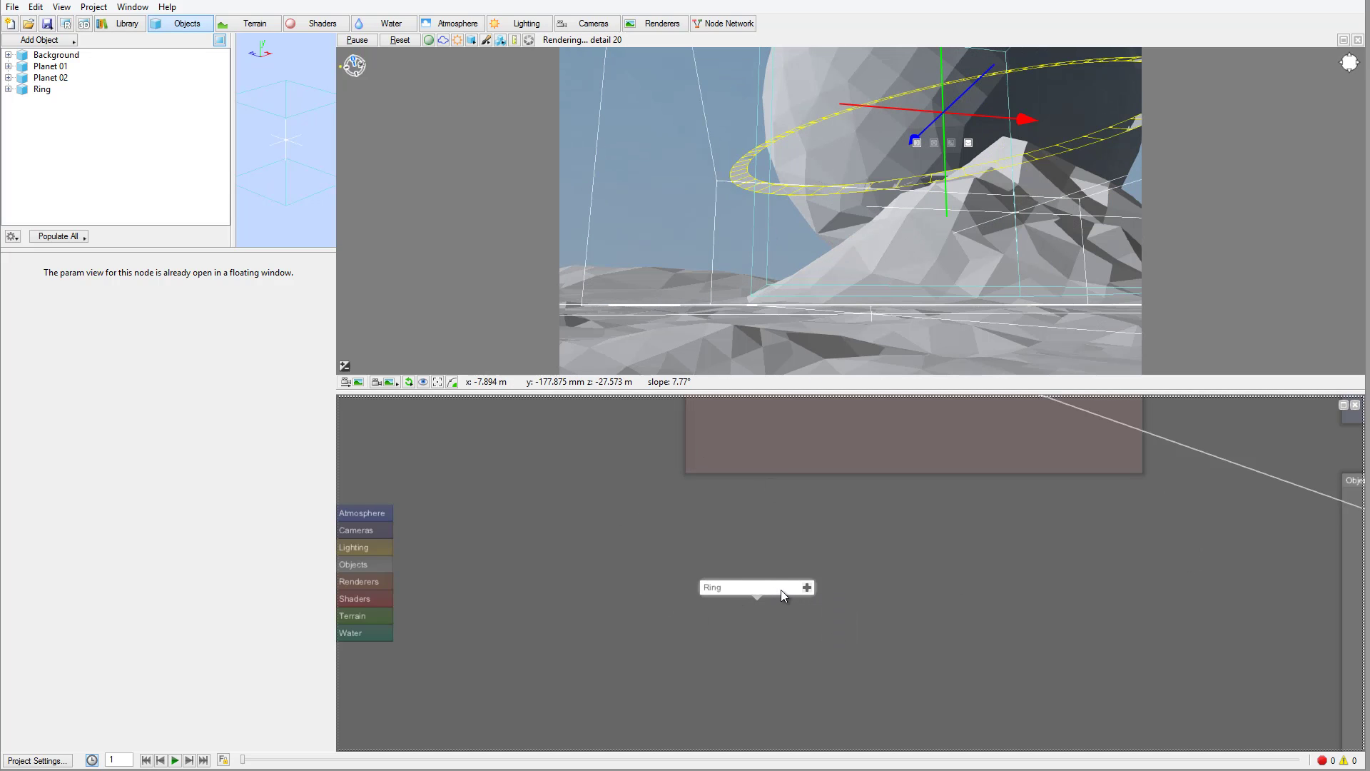
key(ctrl+v)
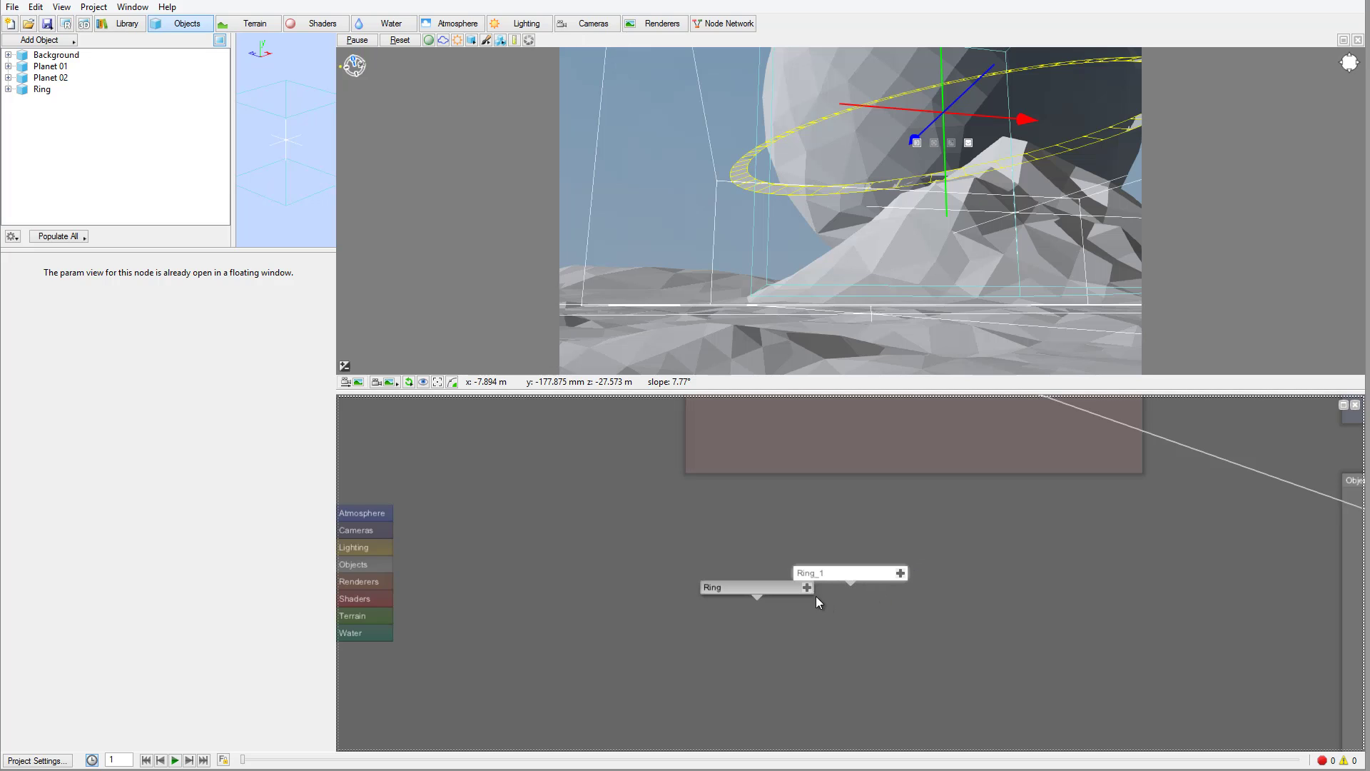
drag(848, 572, 884, 587)
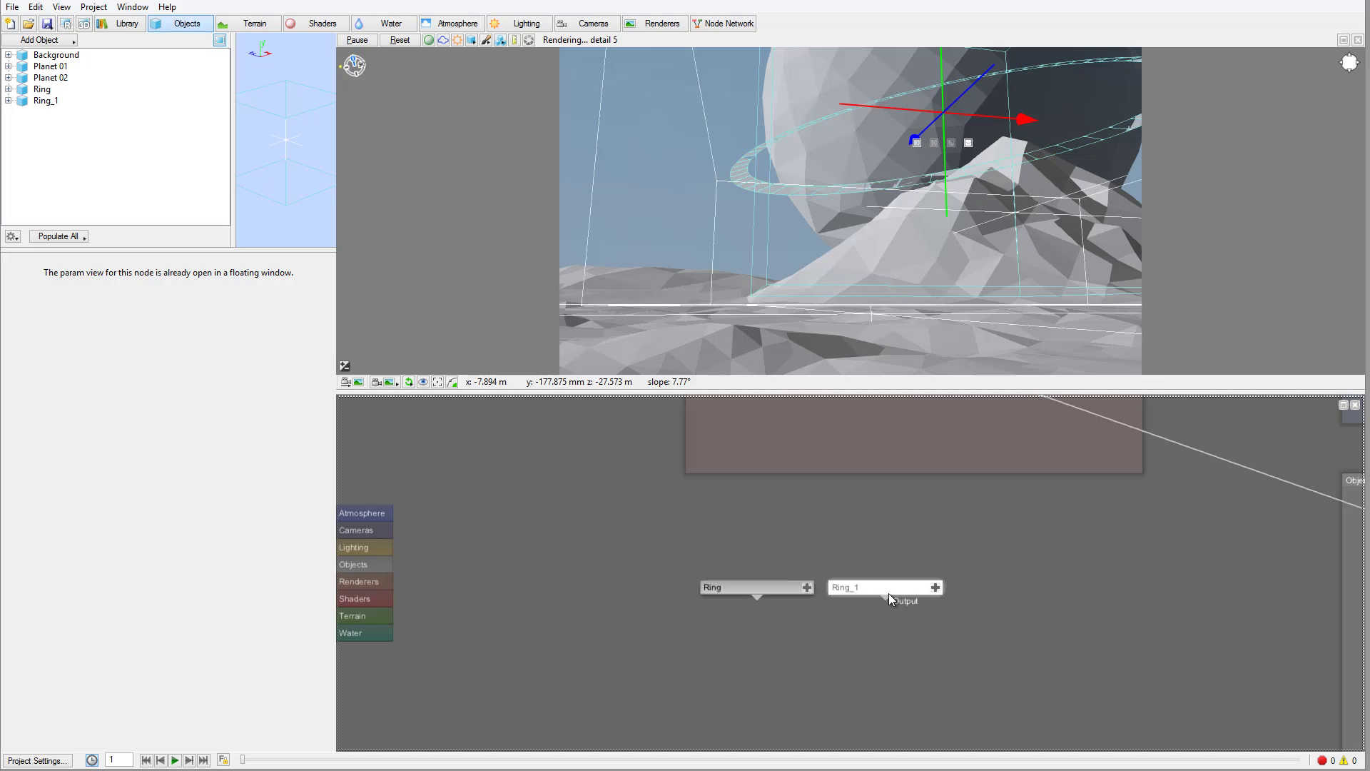
Inspect the shader inside the Ring_1 disc's internal network and return to the top level of the node network.
right_click(885, 587)
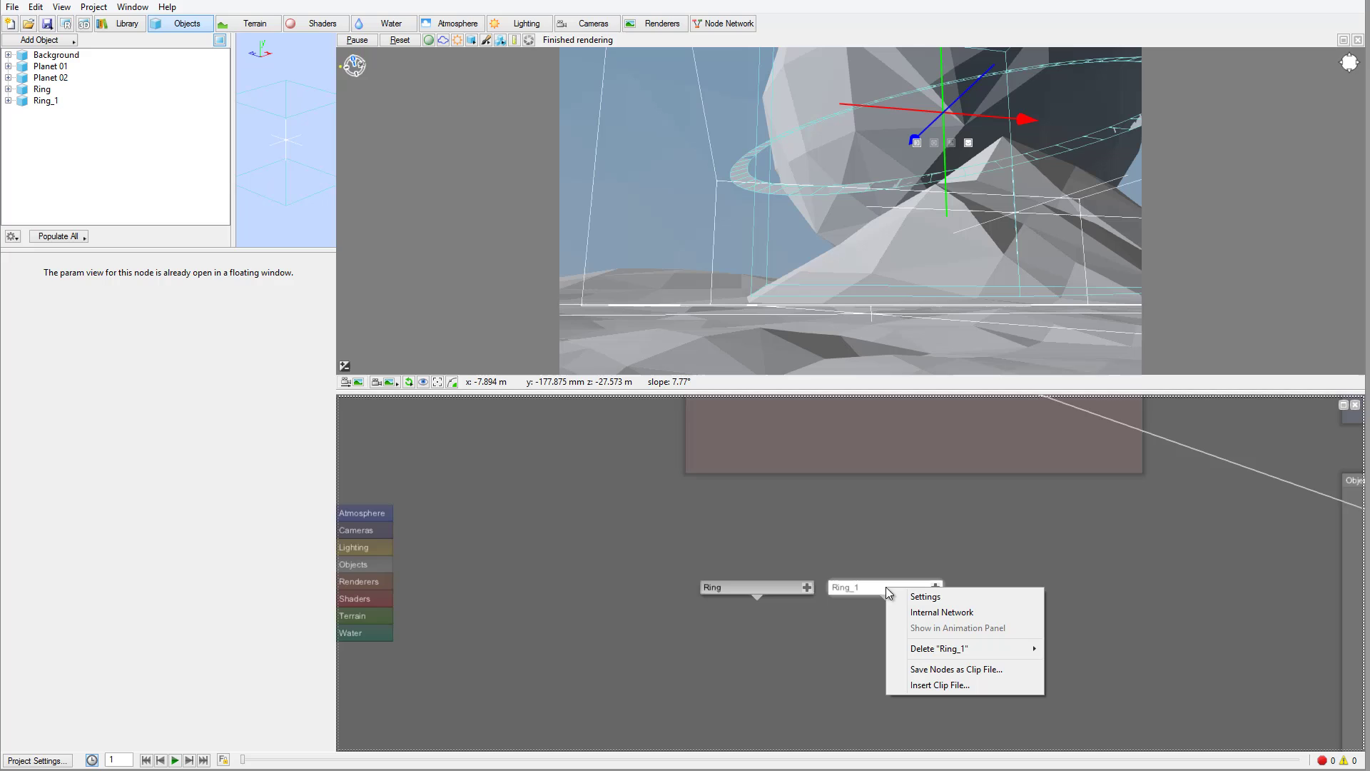
click(931, 618)
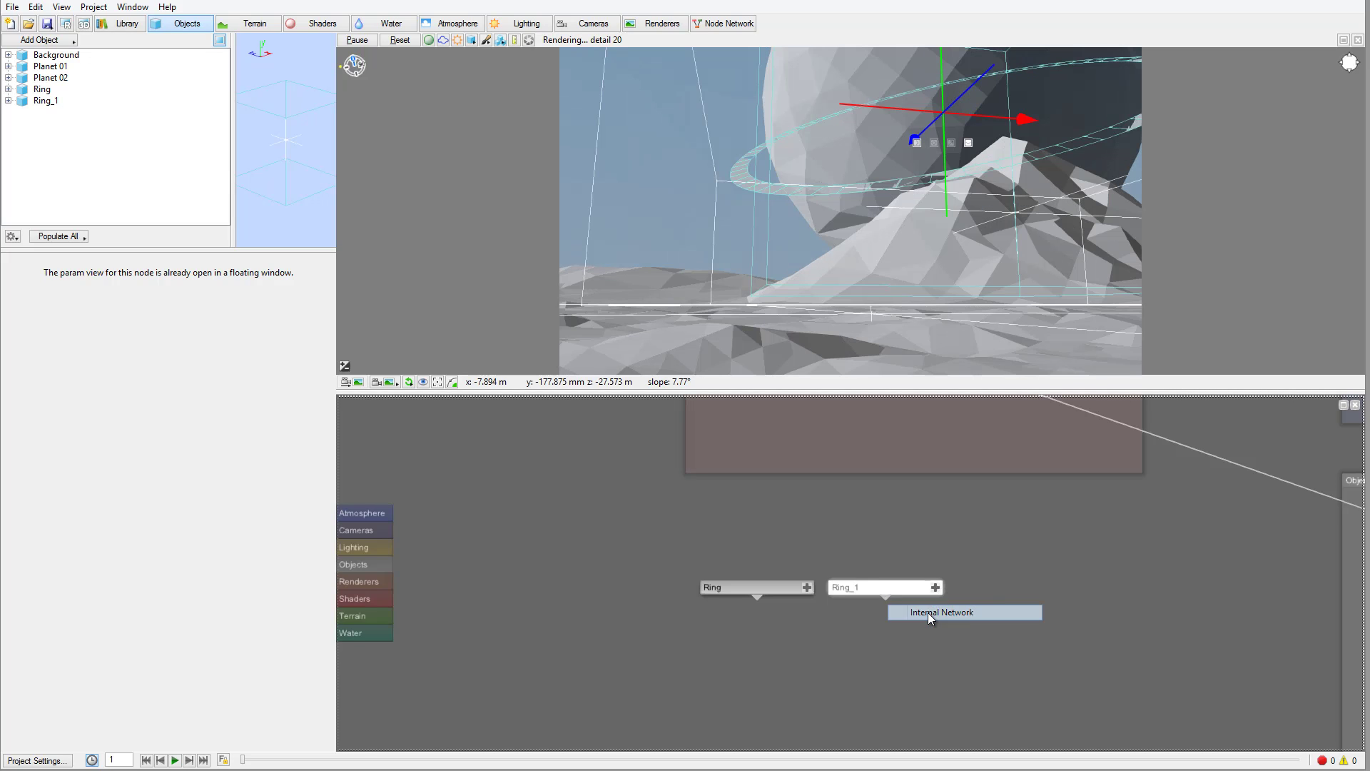
drag(846, 575, 686, 557)
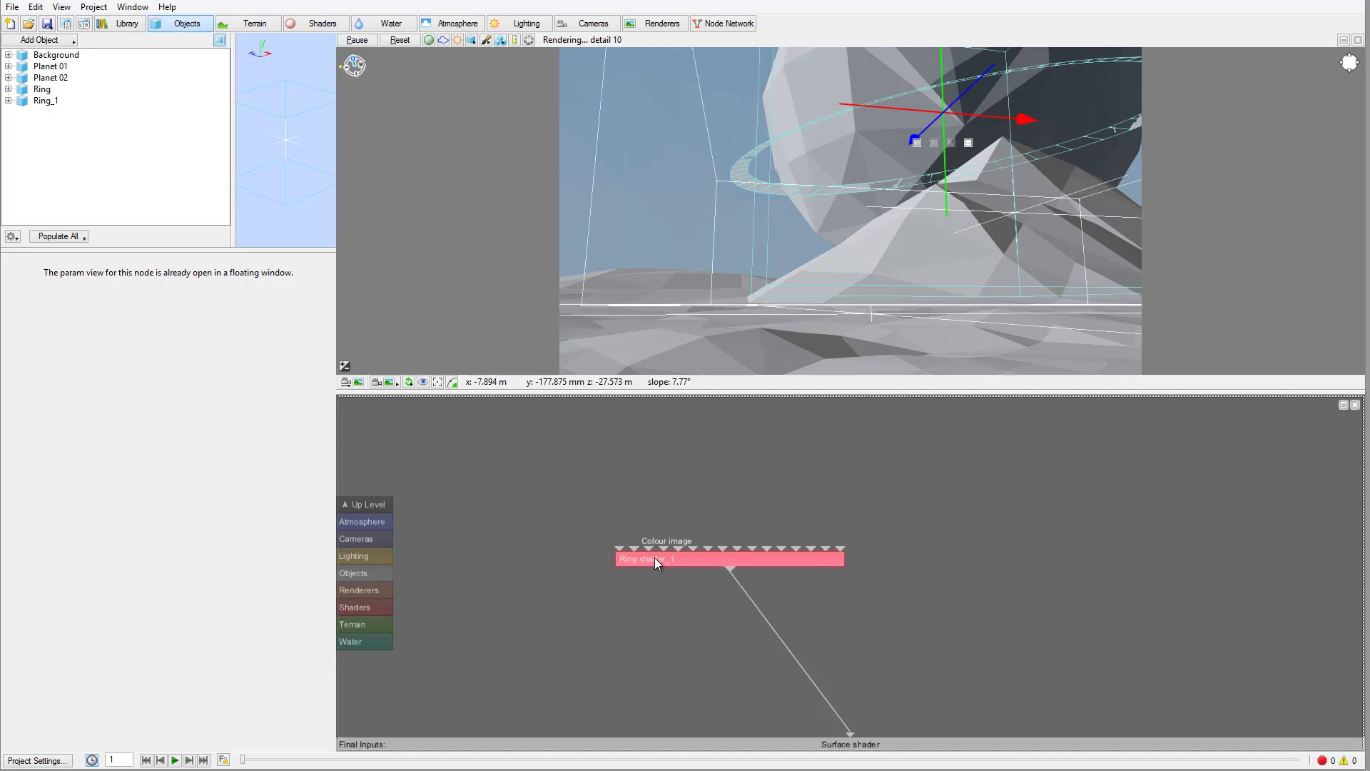
click(365, 504)
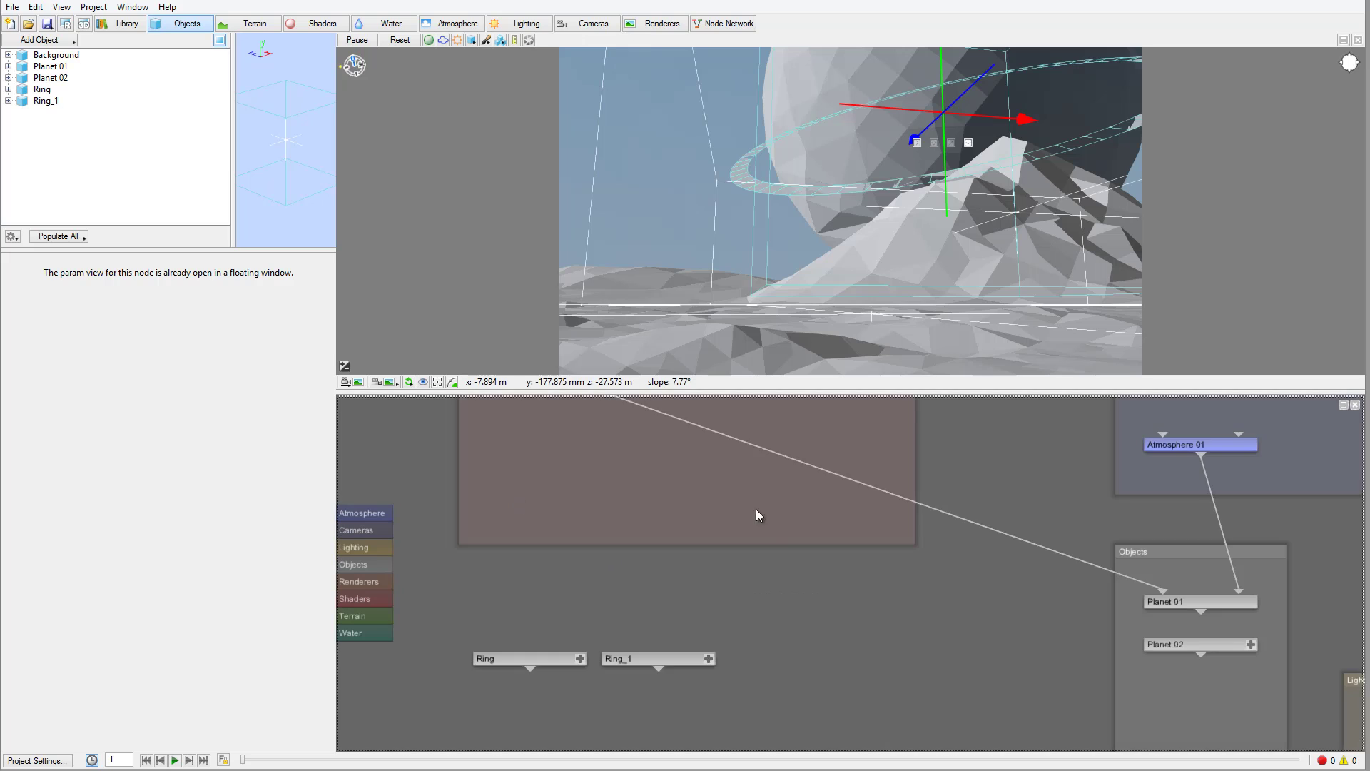
Assign the original Ring disc's Ring shader as the surface shader of the Ring_1 disc.
double_click(863, 573)
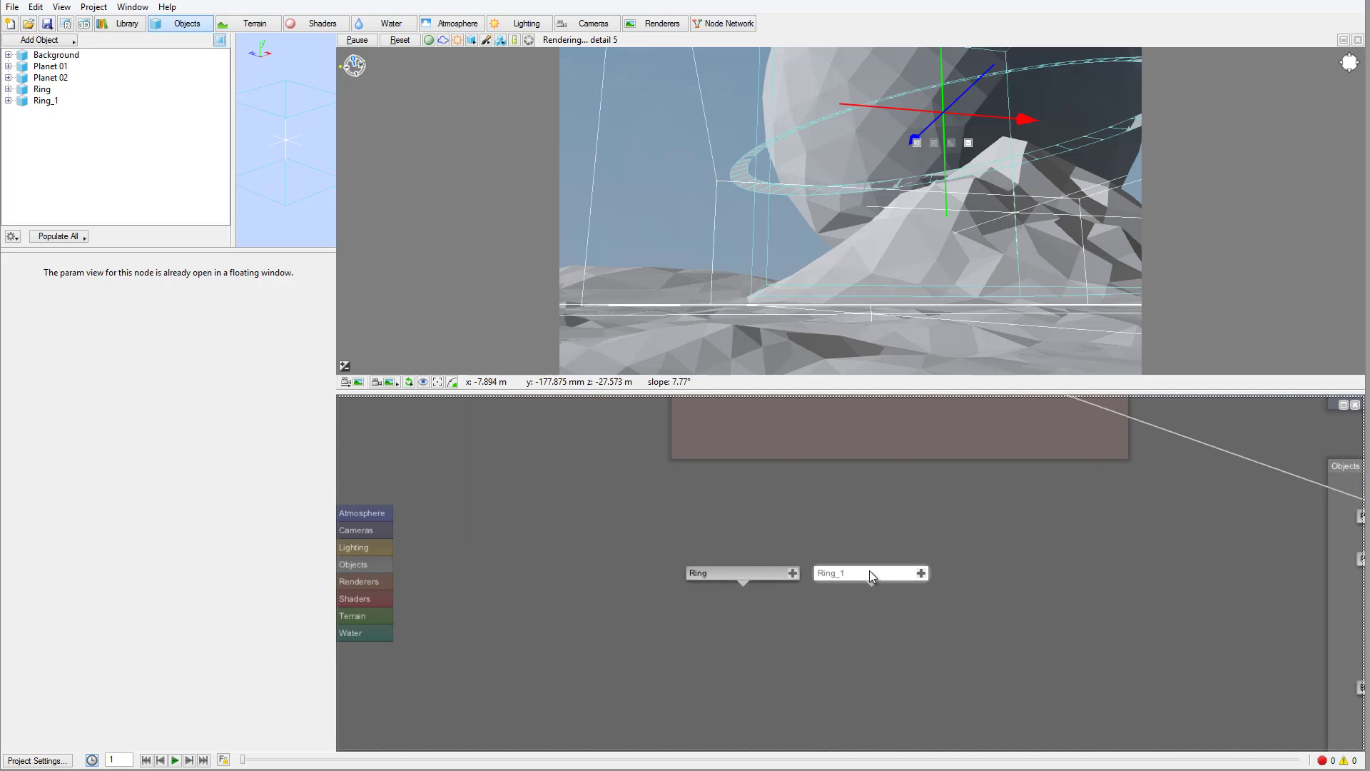
click(230, 461)
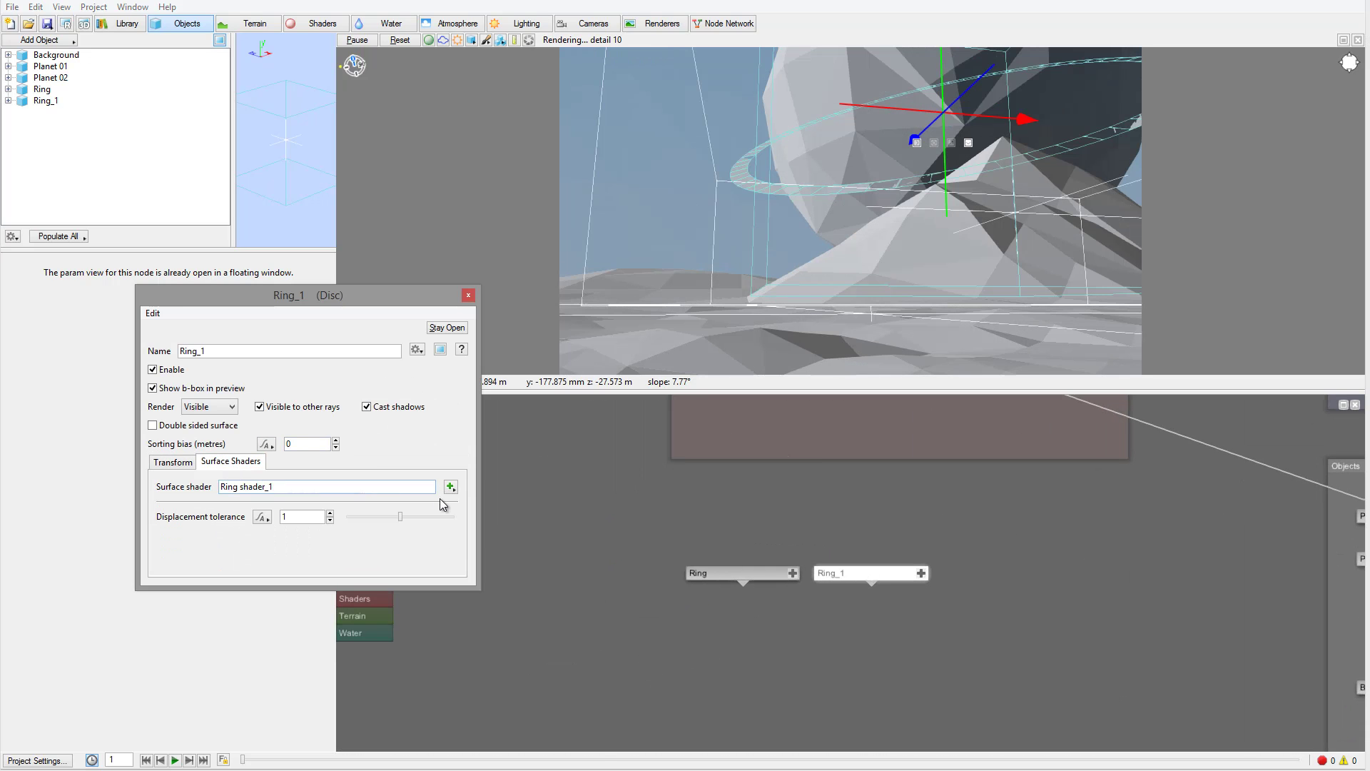
click(451, 487)
mouse_move(540, 504)
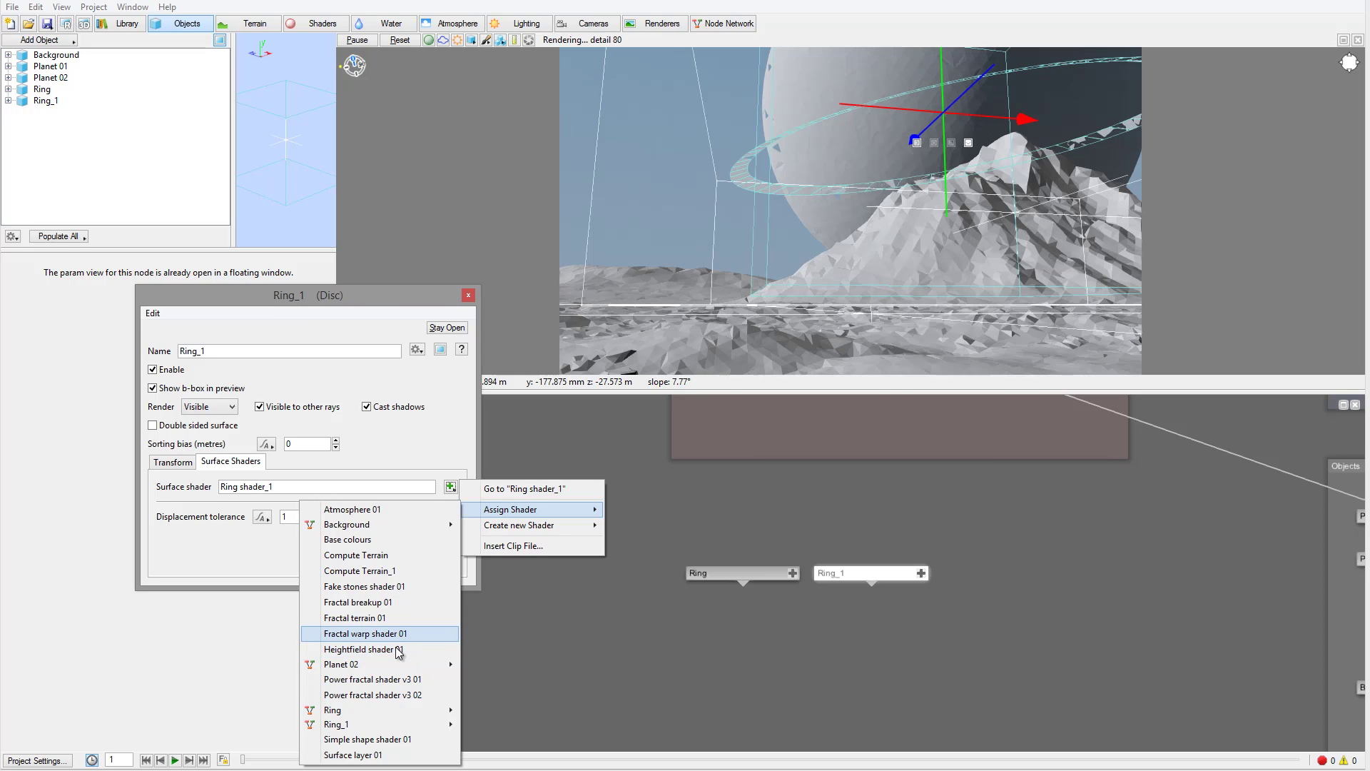
mouse_move(395, 714)
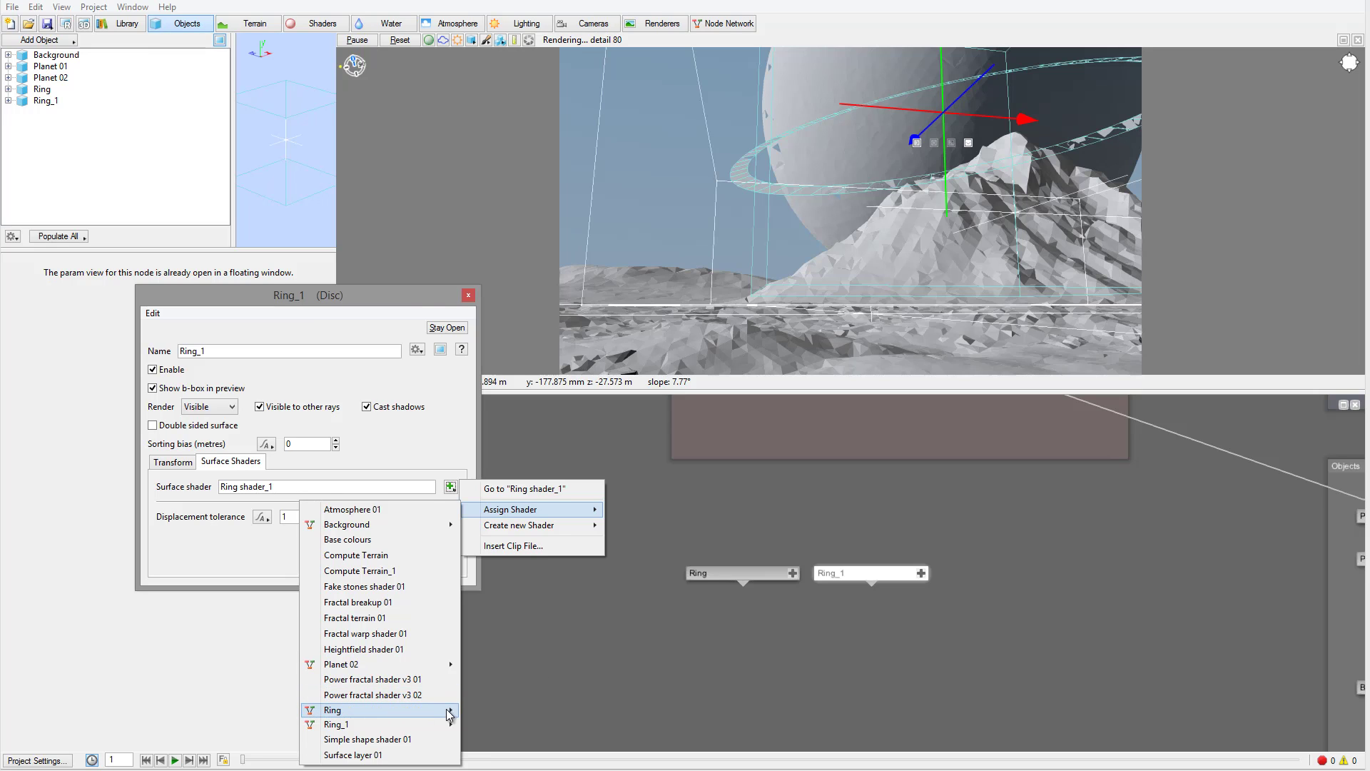
click(271, 711)
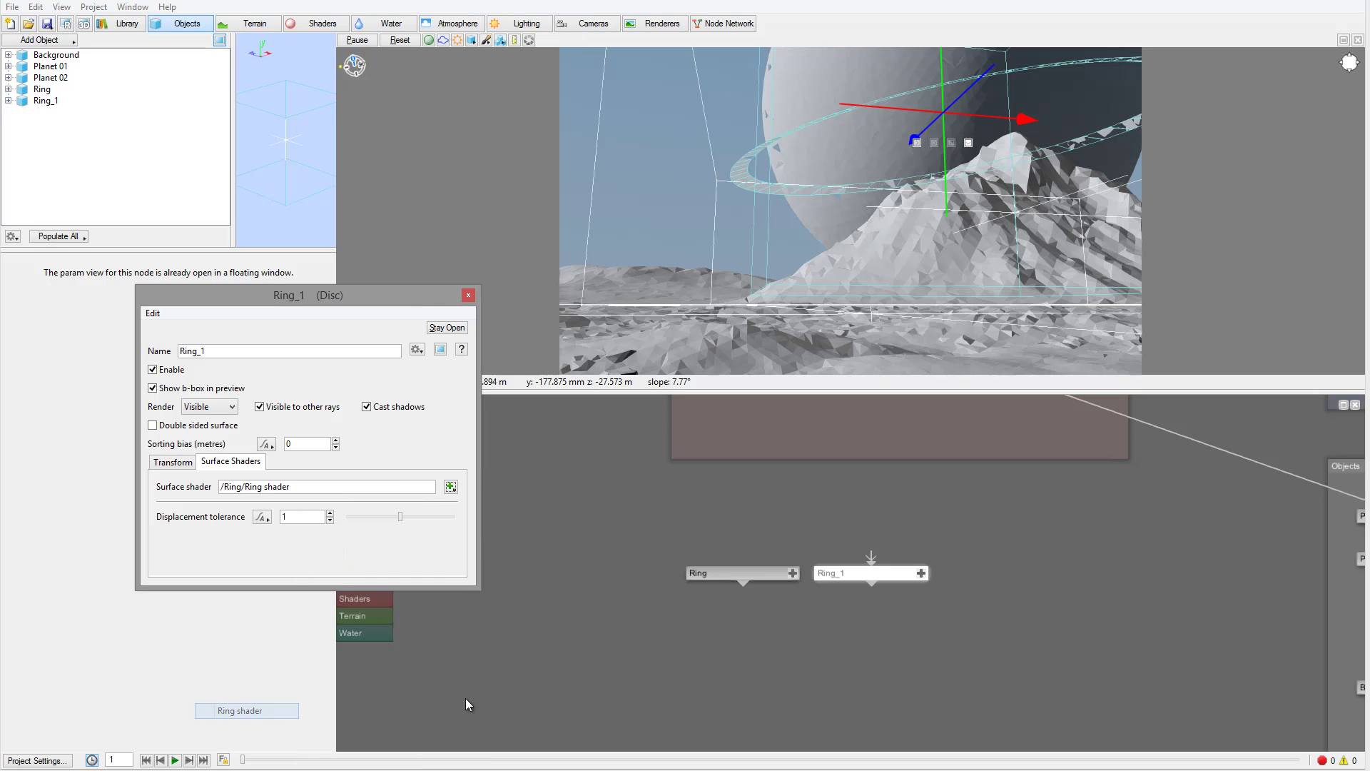
Delete Ring shader_1 from the Ring_1 disc's internal network and return to the top level.
right_click(865, 573)
click(919, 599)
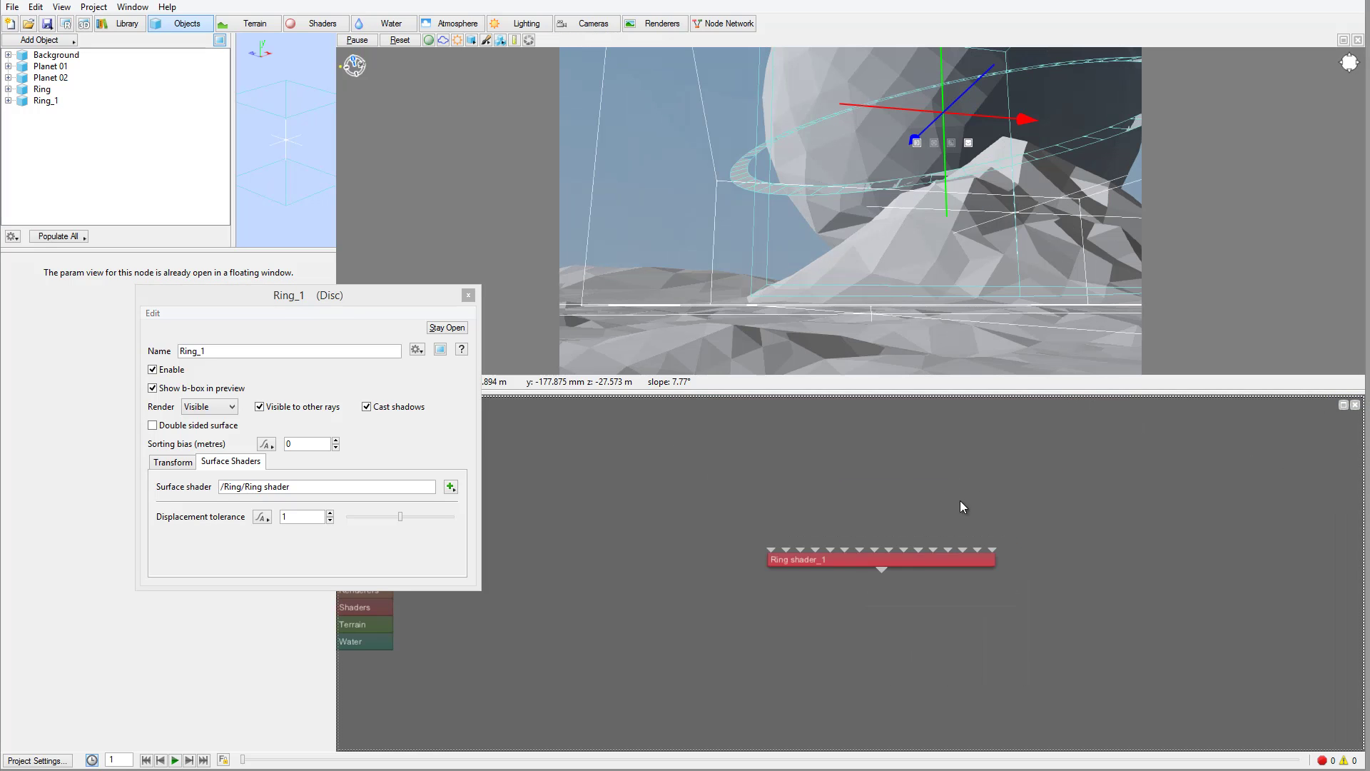
drag(916, 563, 867, 618)
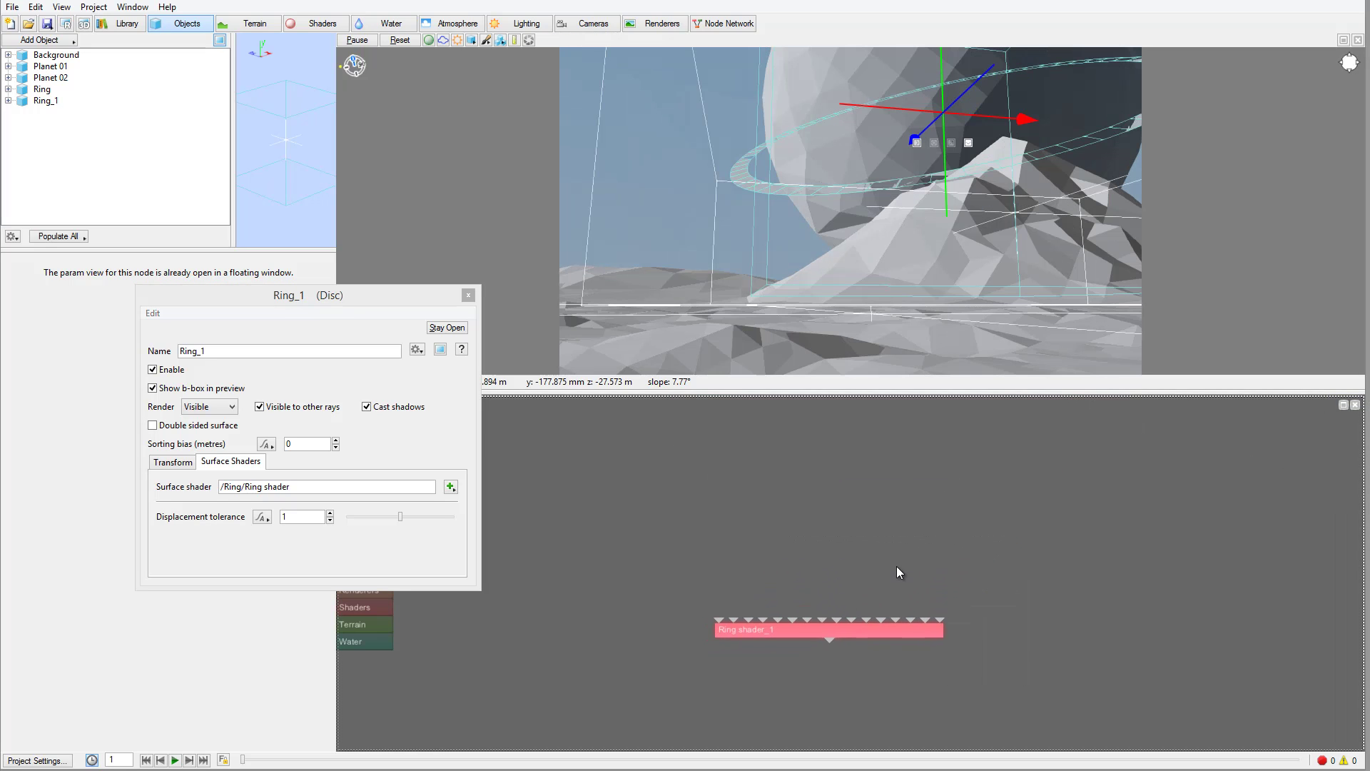
scroll(897, 567, down, 3)
scroll(896, 566, up, 2)
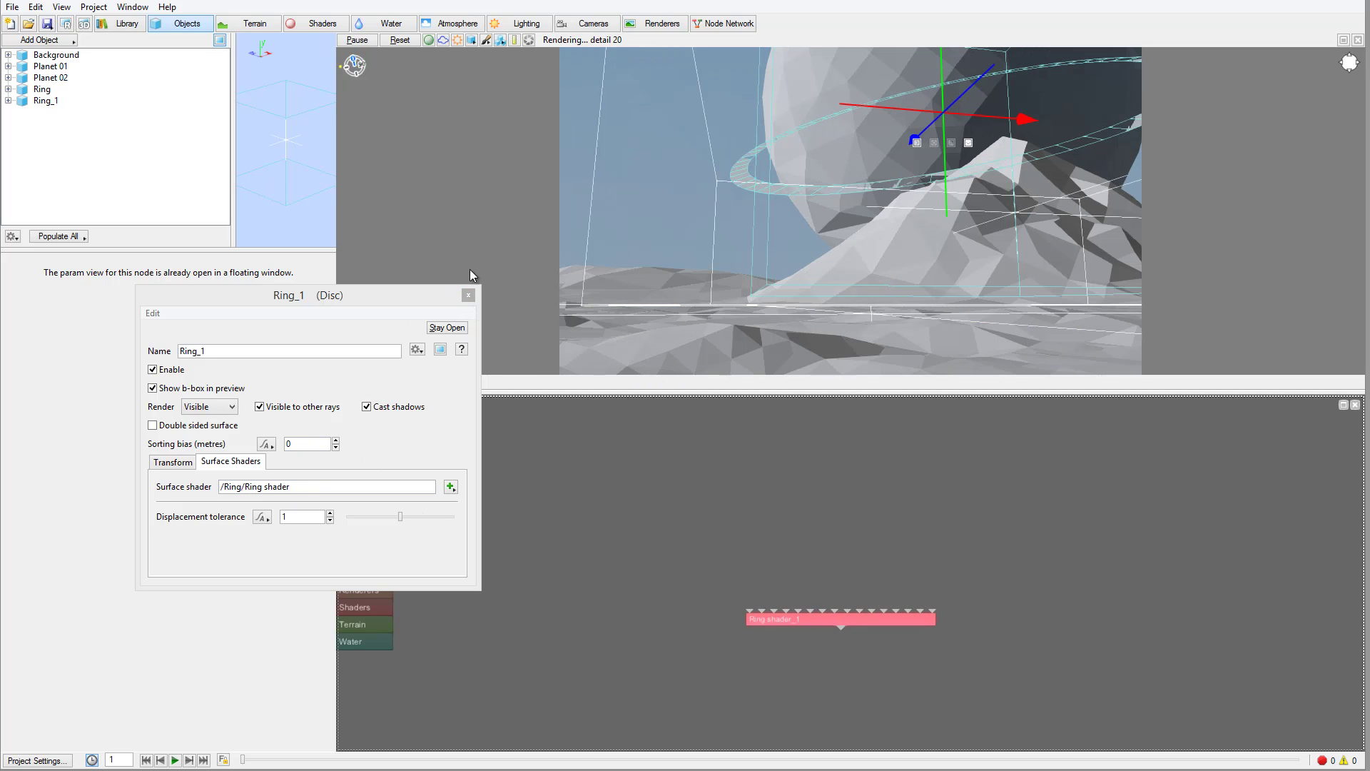
click(469, 294)
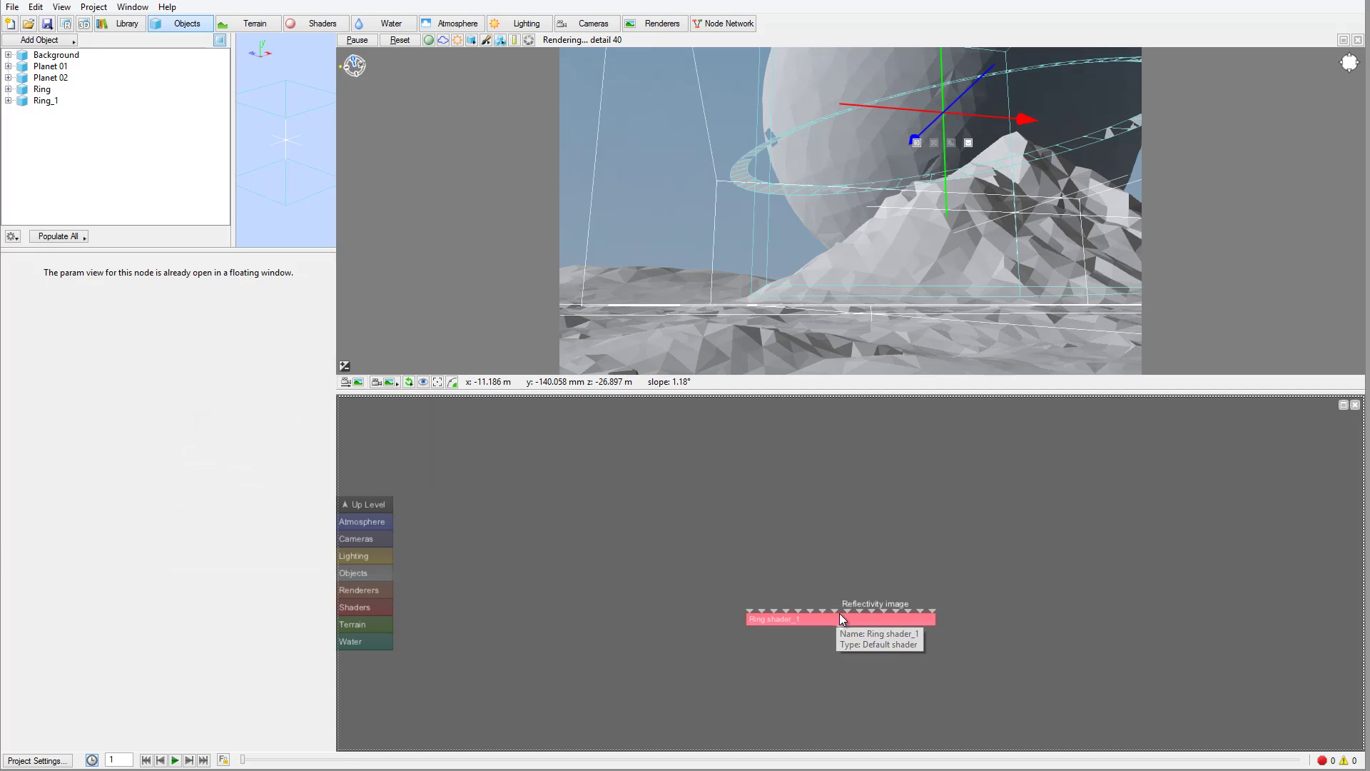
key(Delete)
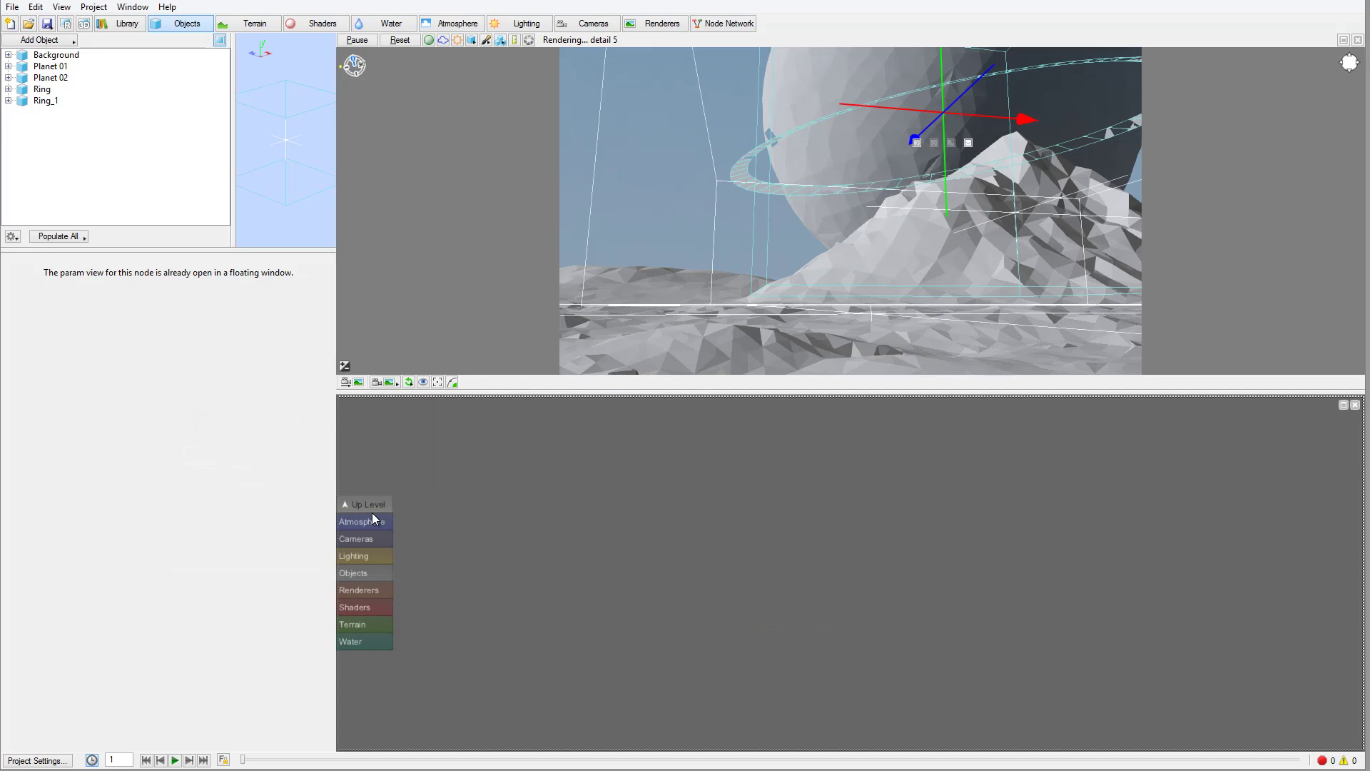
click(371, 508)
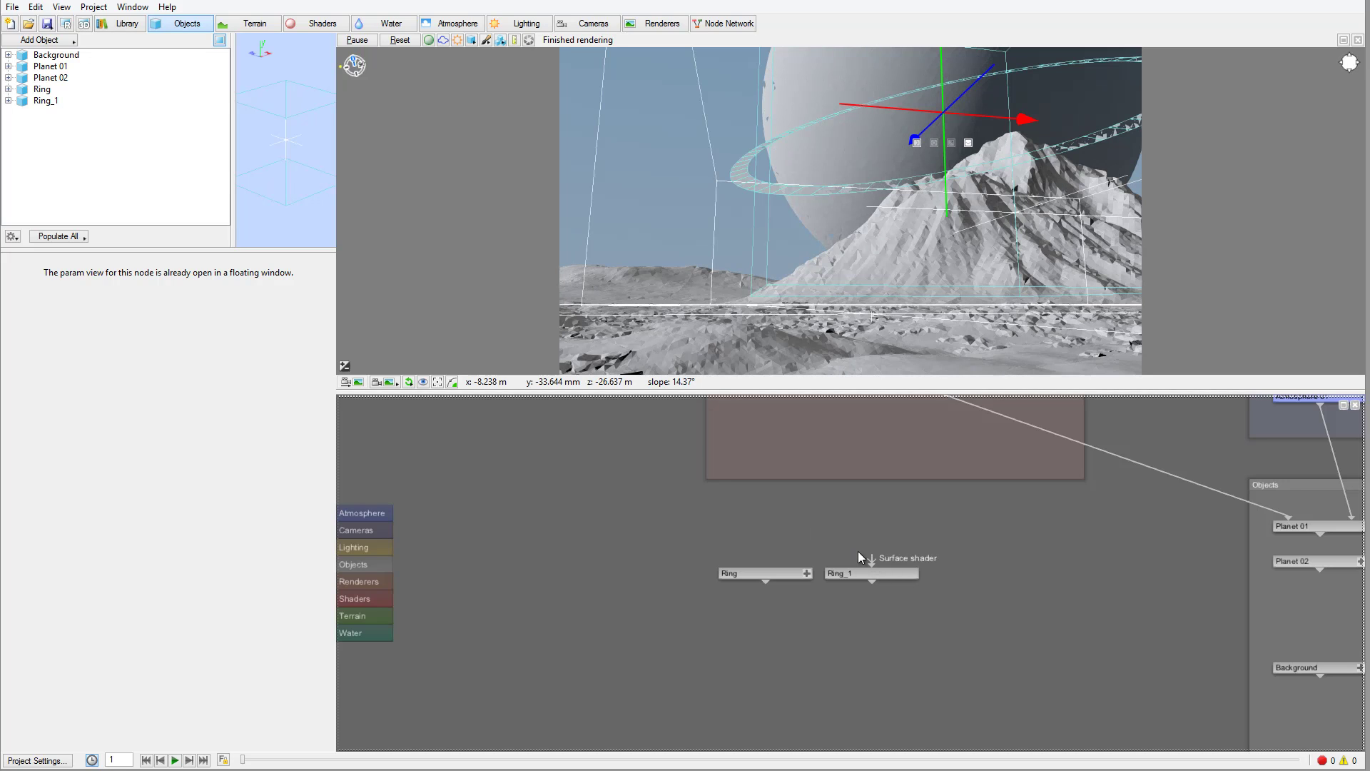
Create a Default shader at the top level and connect its output to Ring_1's surface shader input.
right_click(657, 480)
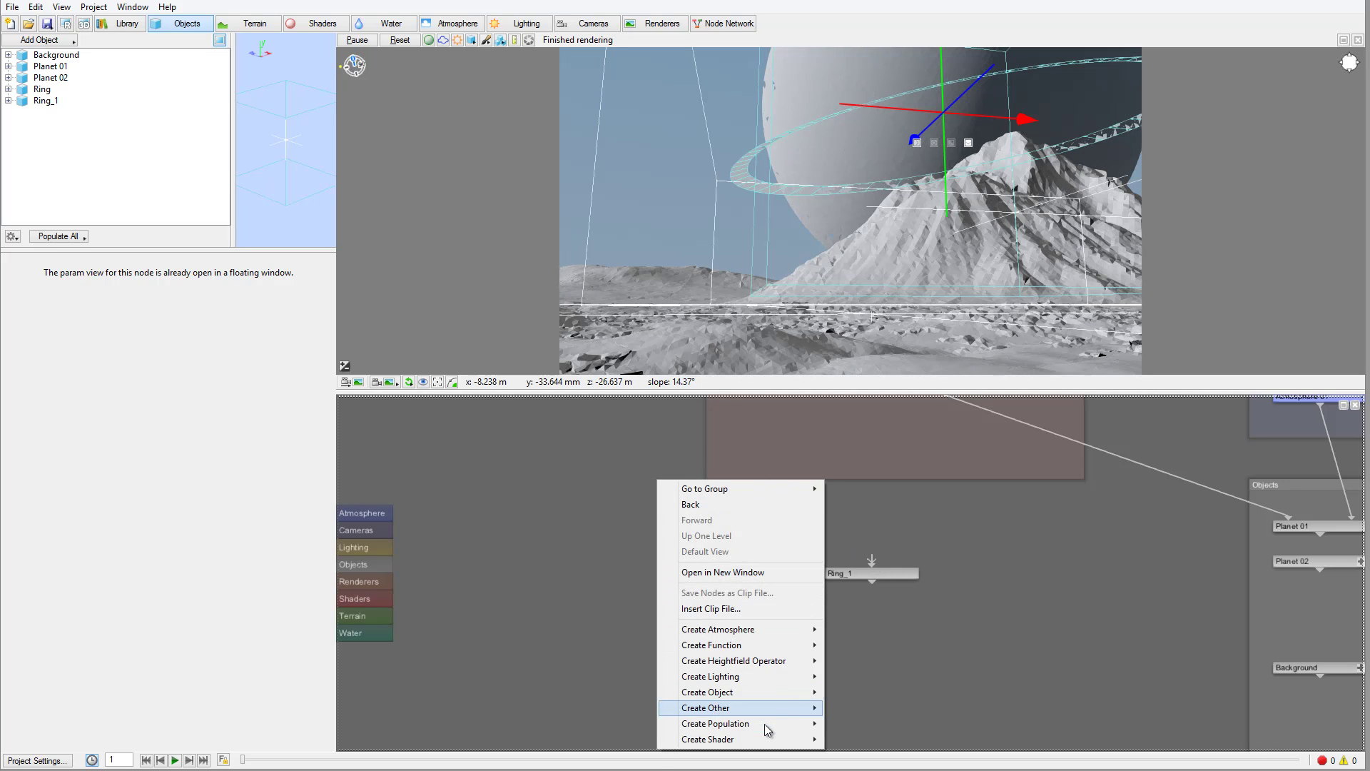
mouse_move(755, 737)
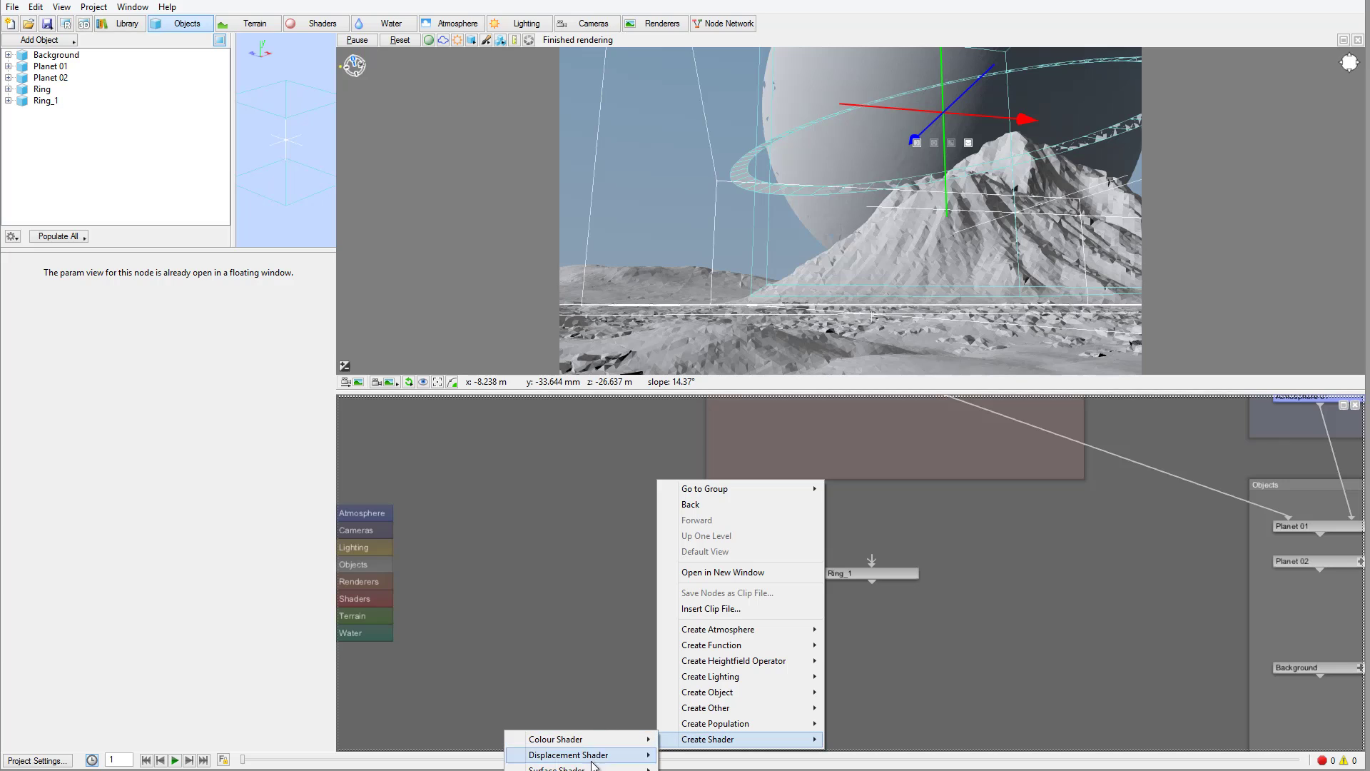
mouse_move(593, 769)
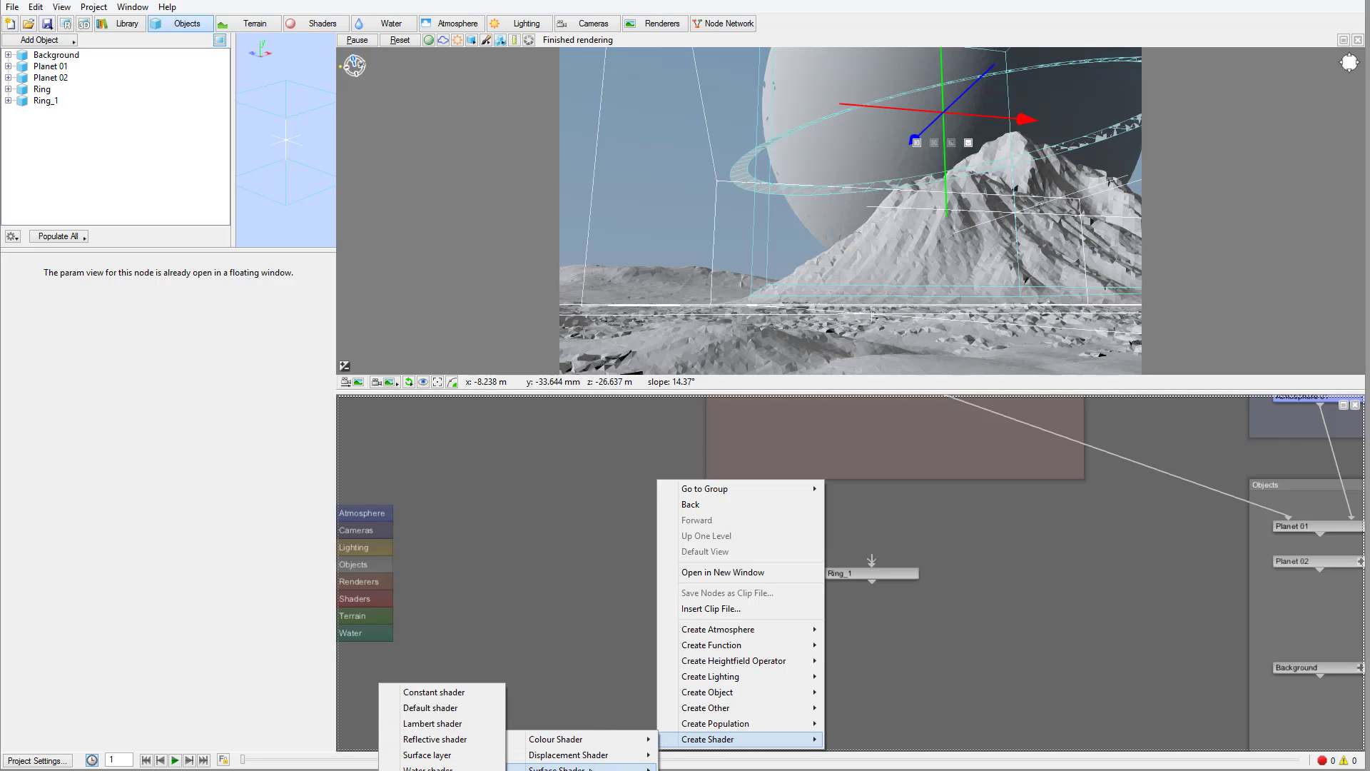
click(432, 707)
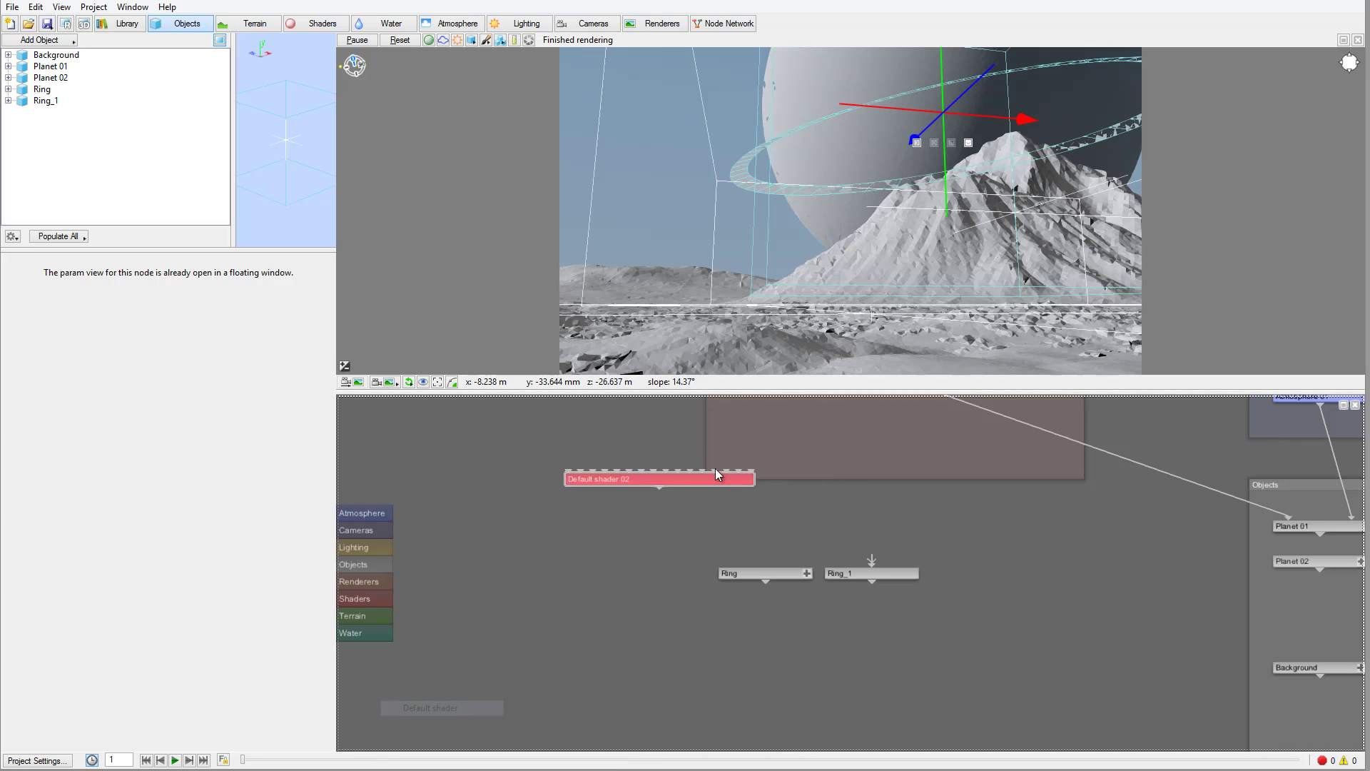
drag(661, 487, 898, 579)
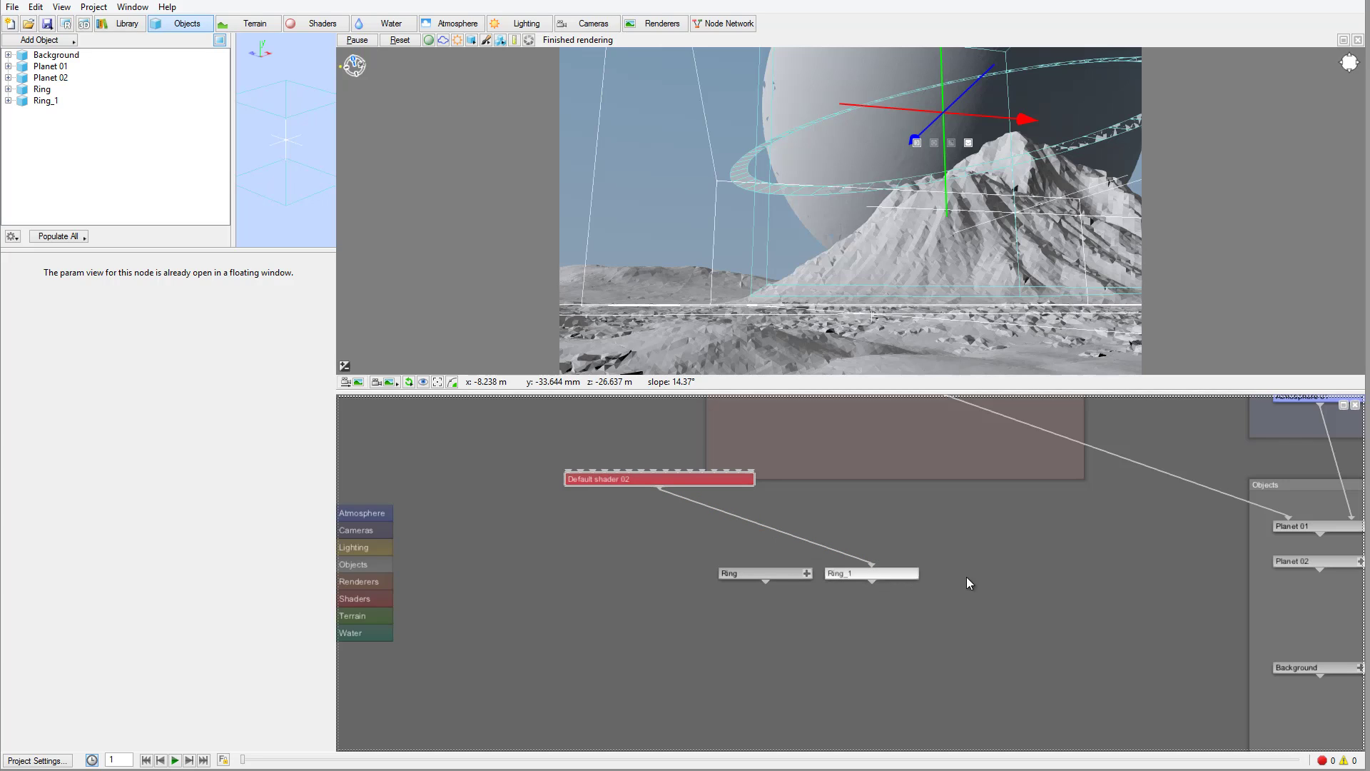
Rearrange the nodes so that Default shader 02 sits above Ring_1 and the Ring node stands beside it.
drag(708, 477, 783, 491)
drag(756, 573, 634, 595)
drag(834, 573, 754, 582)
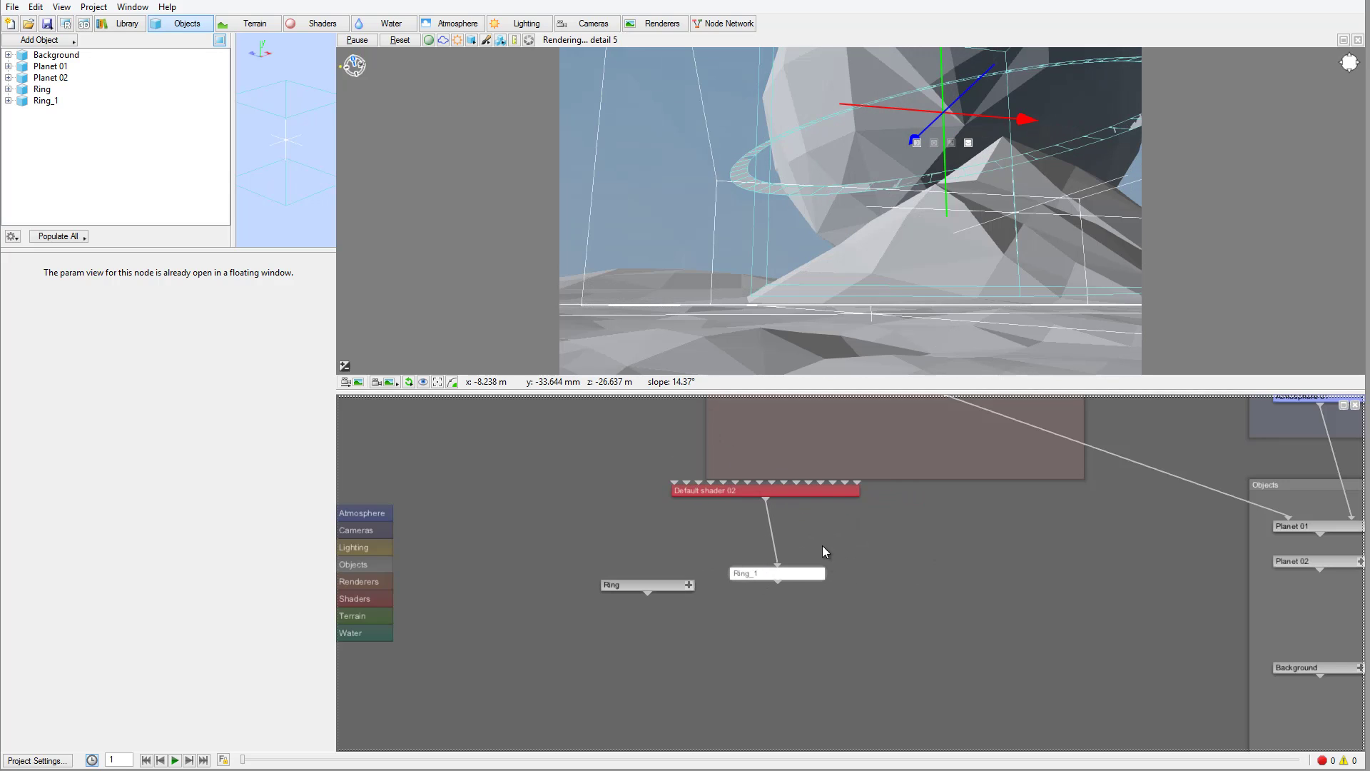
drag(821, 491, 865, 492)
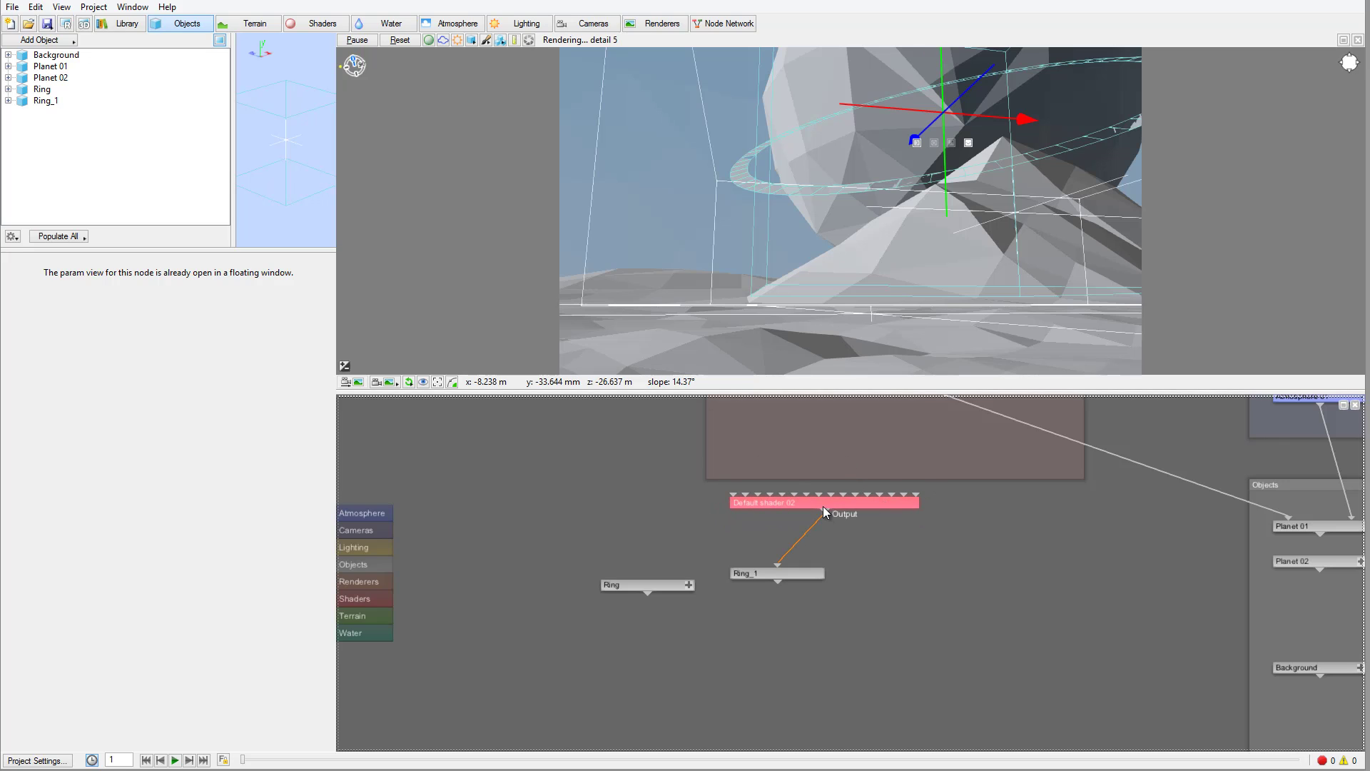
Copy the Ring shader from the Ring disc's internal network and paste it at the top level, above the Ring node.
right_click(657, 584)
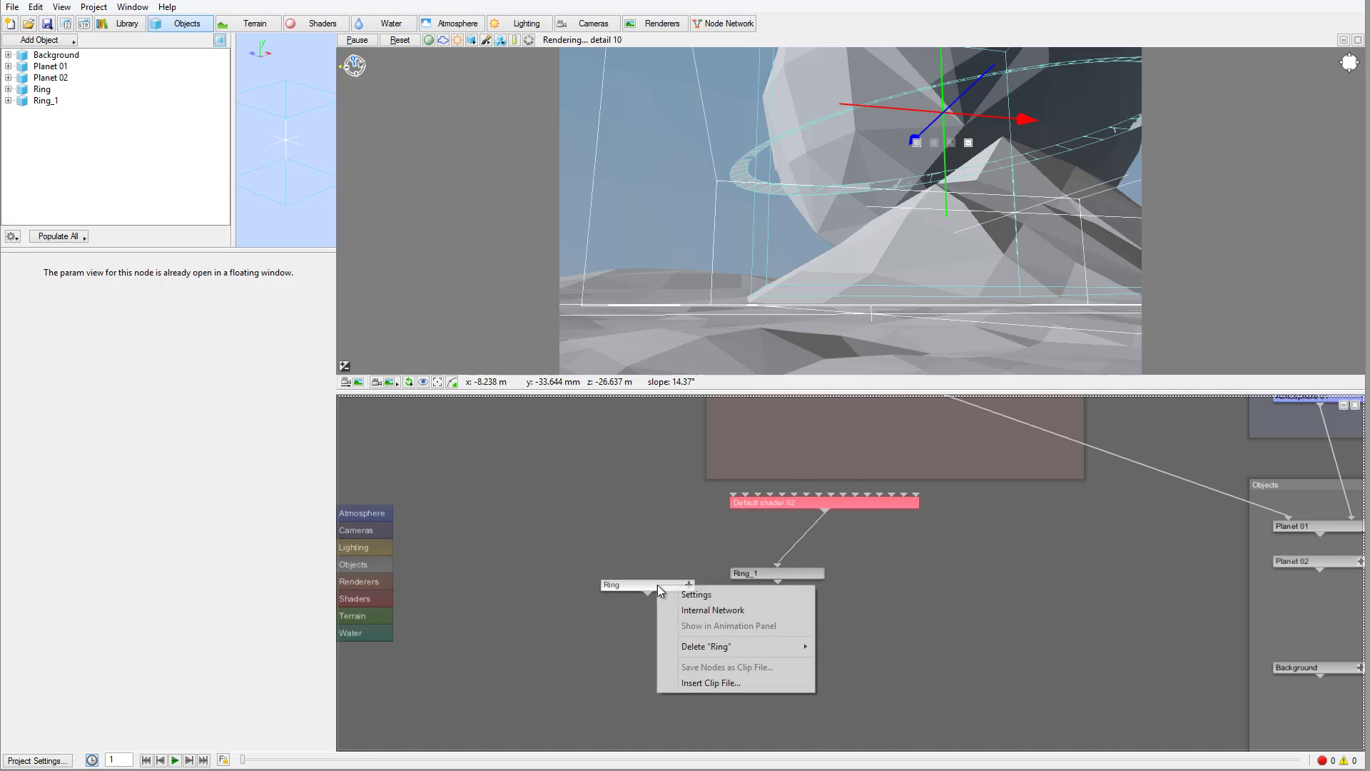
click(706, 609)
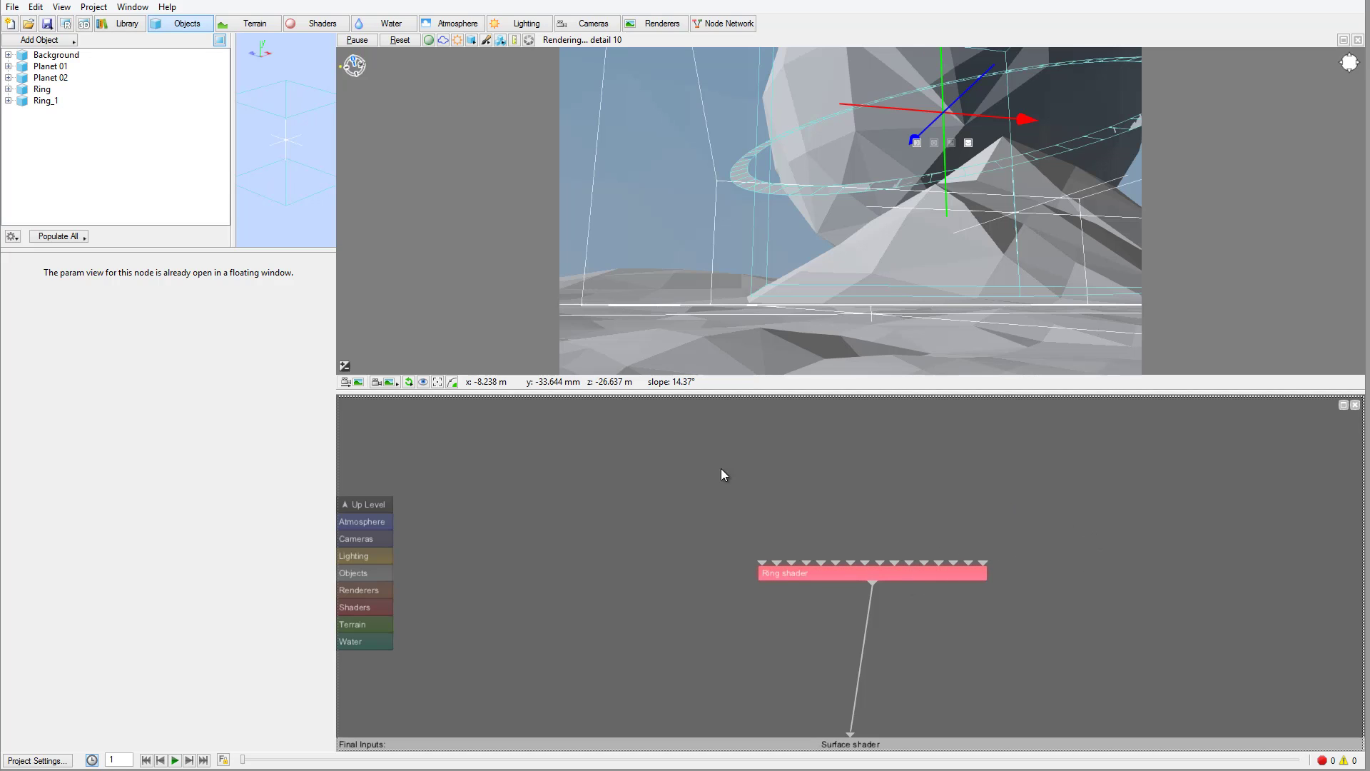
click(390, 506)
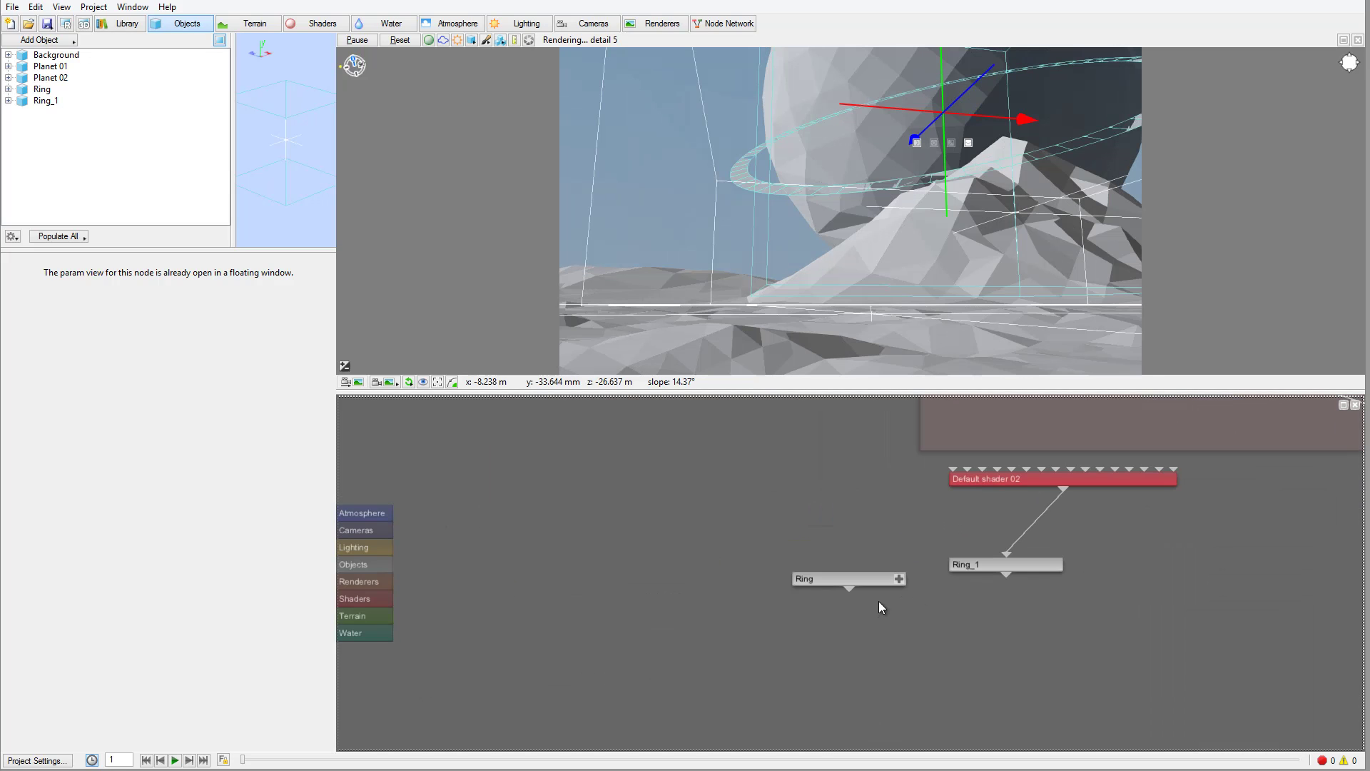
key(ctrl+v)
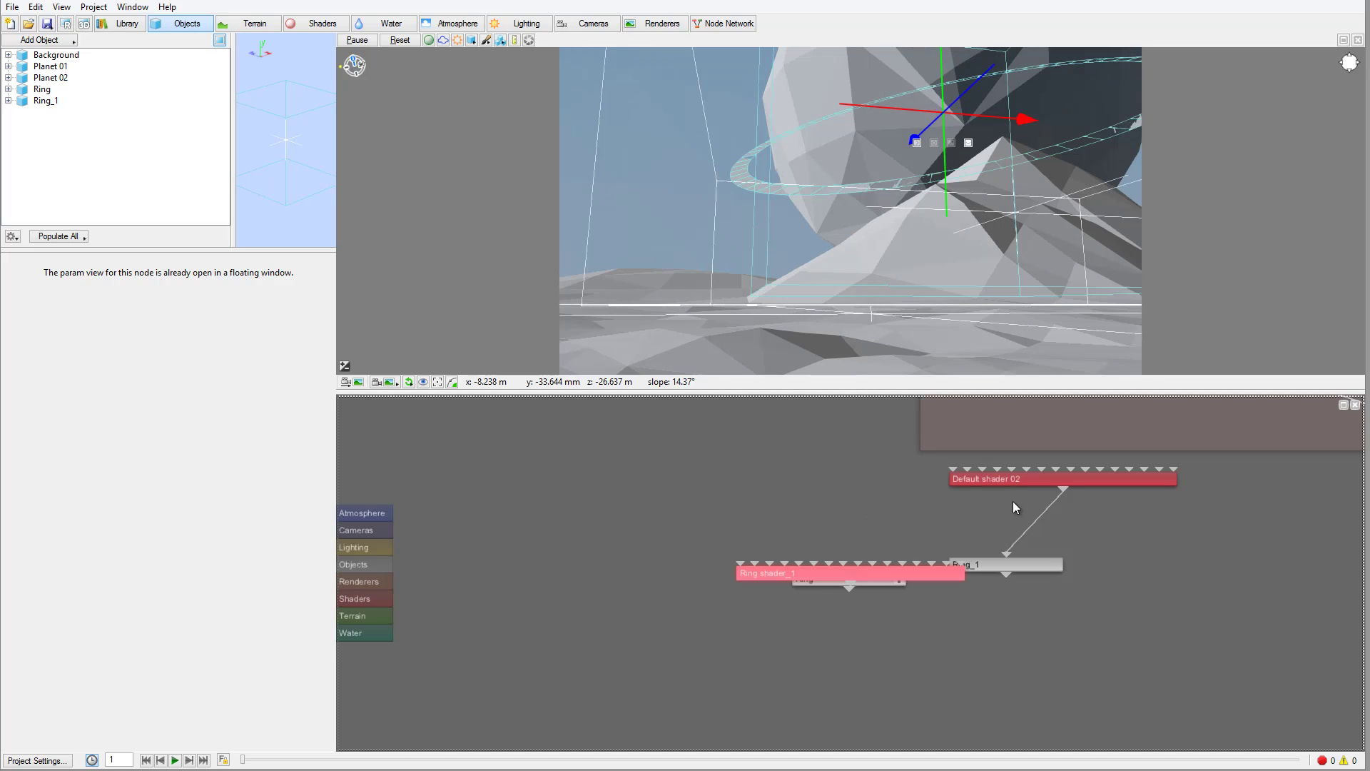
drag(888, 573, 830, 465)
Check the opacity settings of Ring shader_1 and connect it to Ring_1's surface shader input in place of Default shader 02.
double_click(806, 465)
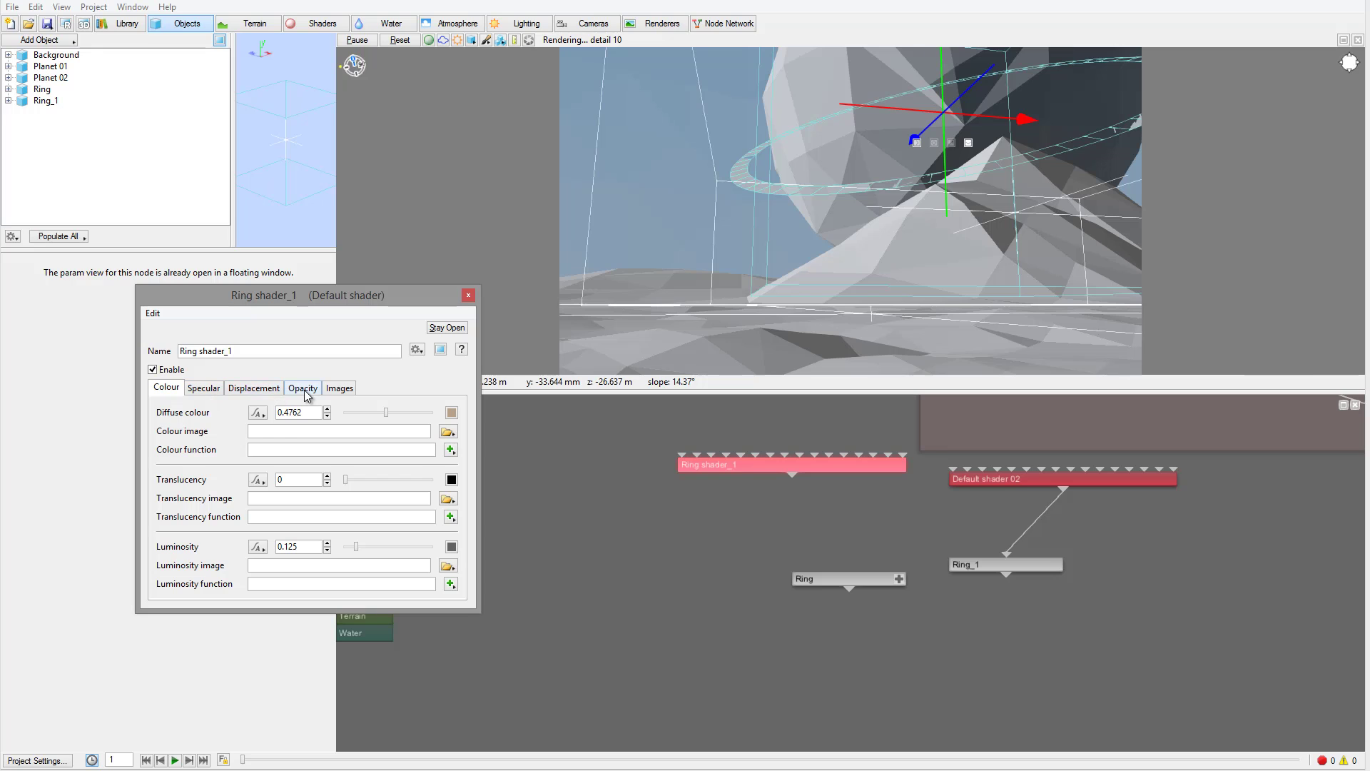
click(304, 389)
click(468, 295)
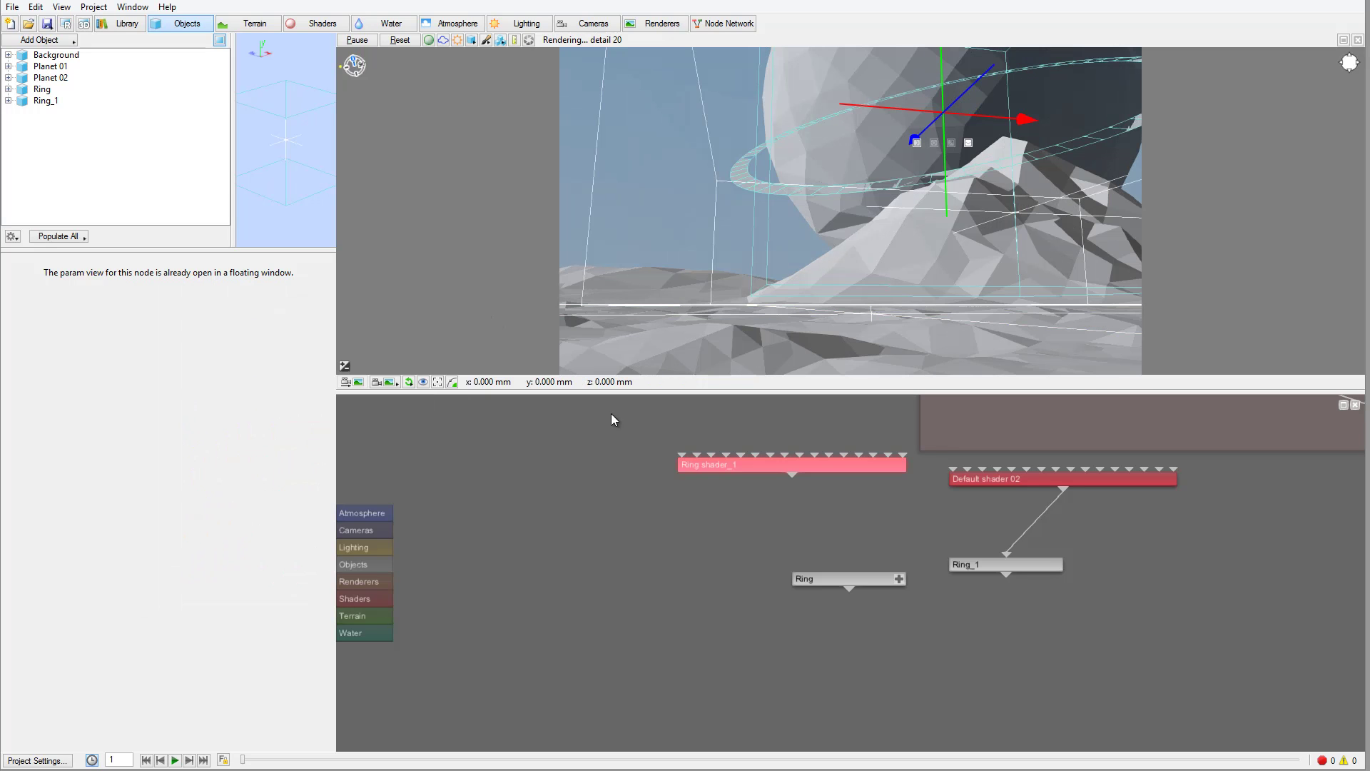
click(799, 485)
drag(798, 481, 1009, 555)
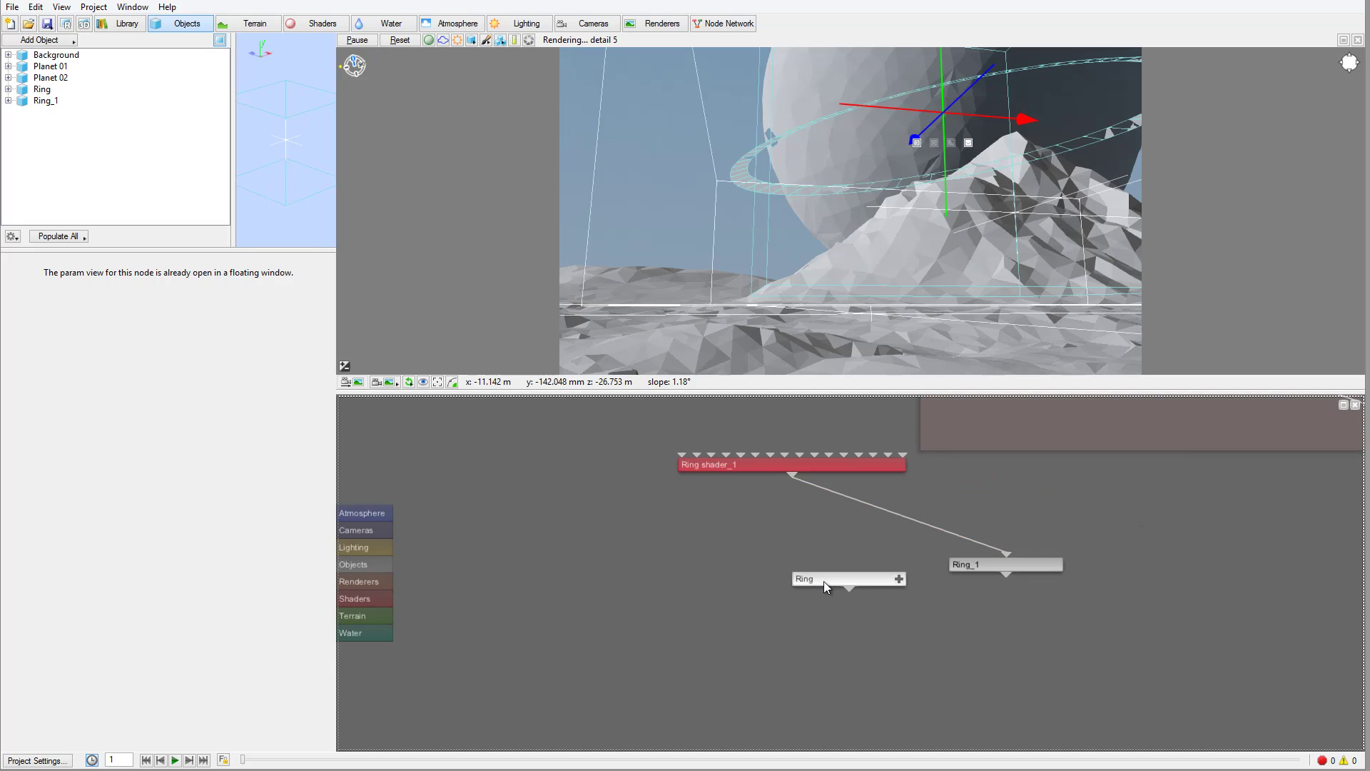
Line up Ring and Ring_1 below Ring shader_1, and add a copy of the Ring_1 disc beside them.
drag(823, 581, 509, 553)
drag(953, 566, 639, 550)
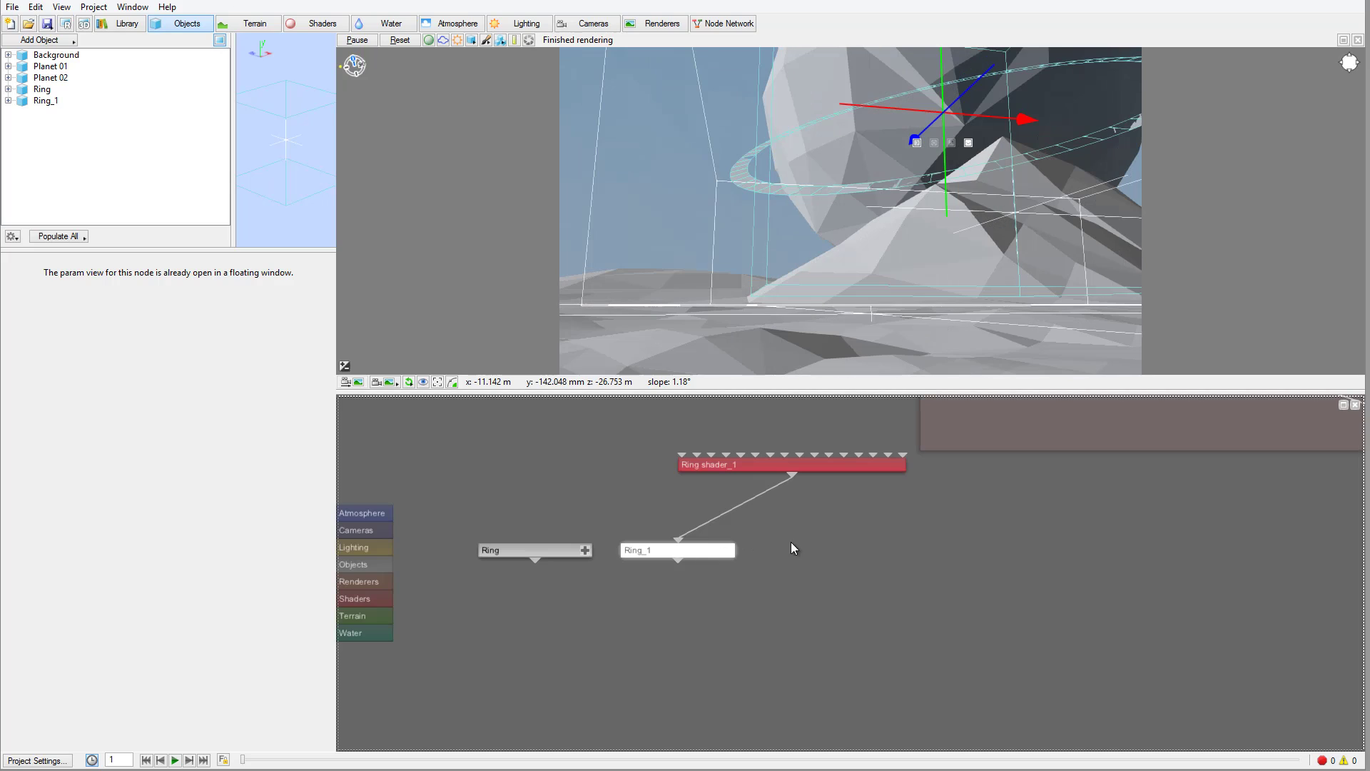
key(ctrl+v)
drag(869, 575, 838, 549)
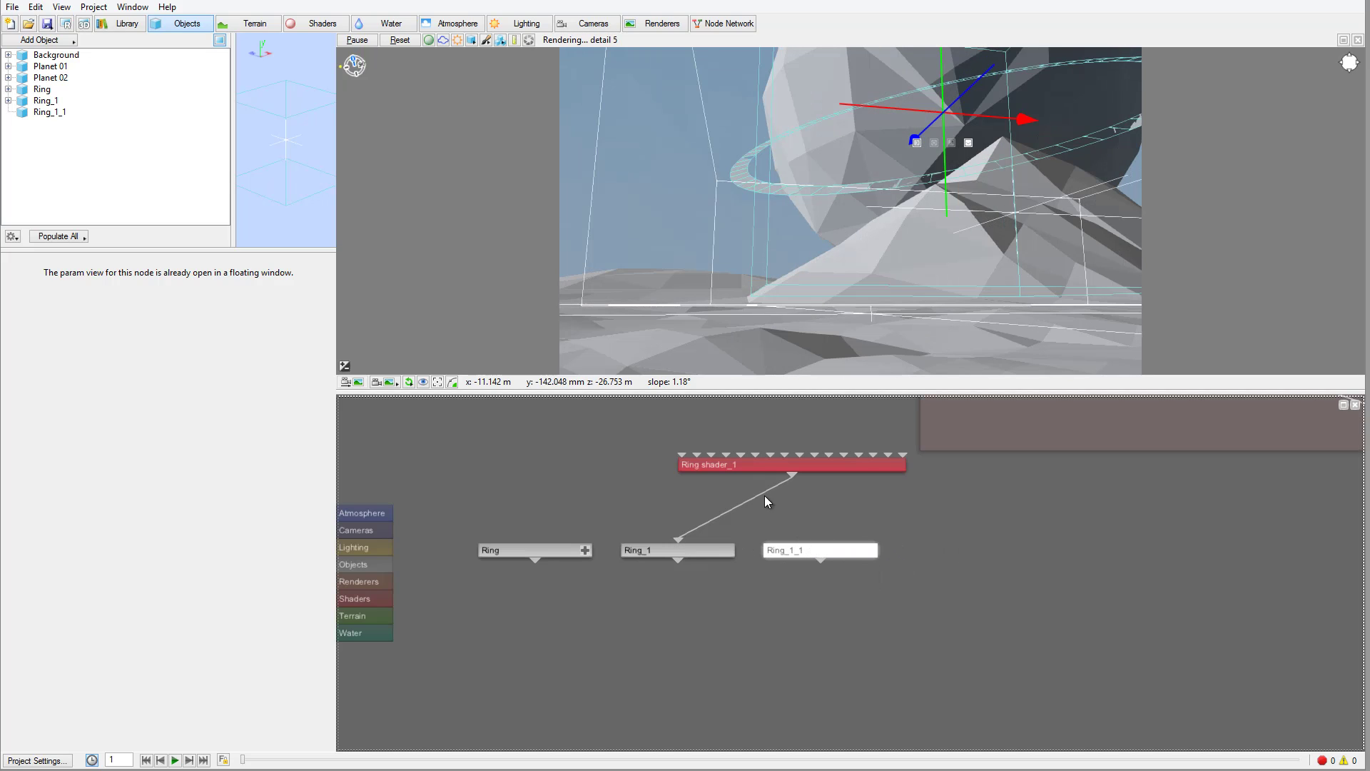
Rename the Ring shader_1 node as Ring shader outside.
click(769, 465)
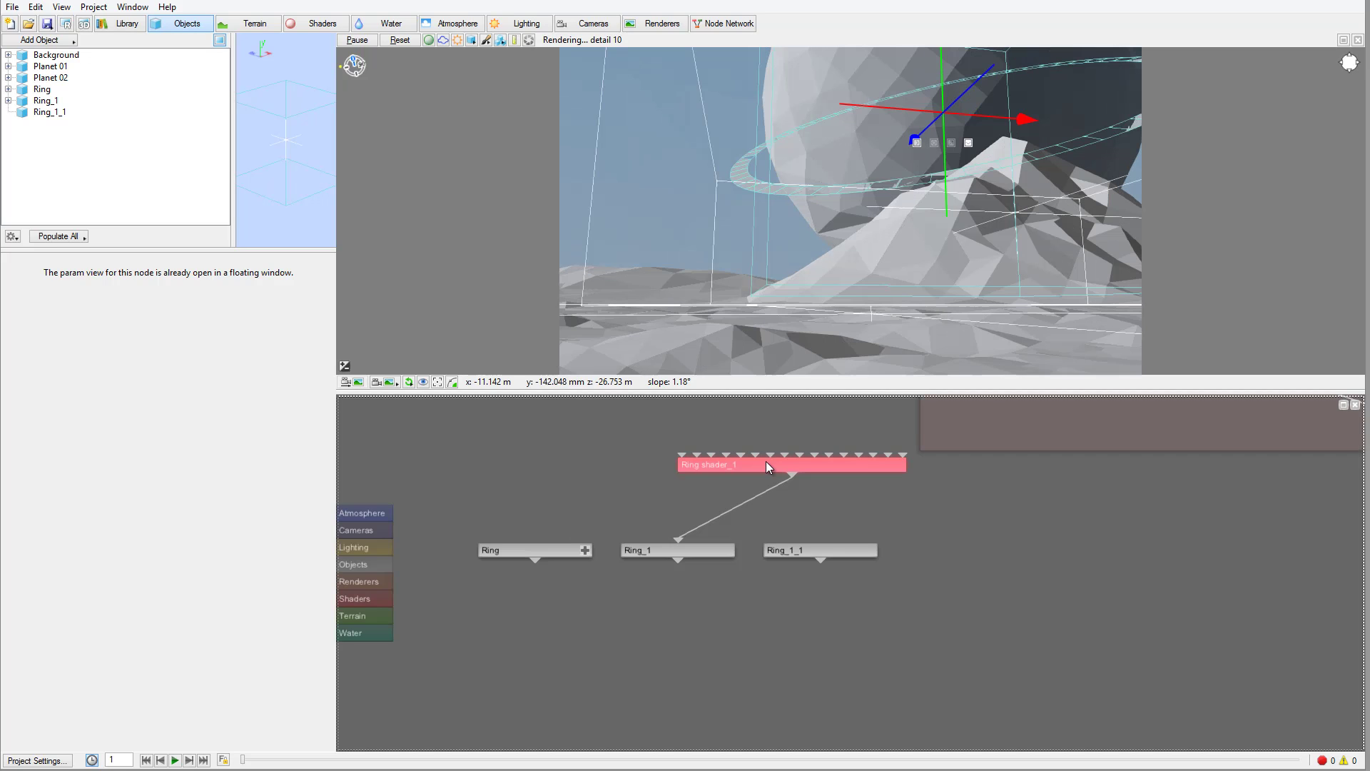
double_click(765, 461)
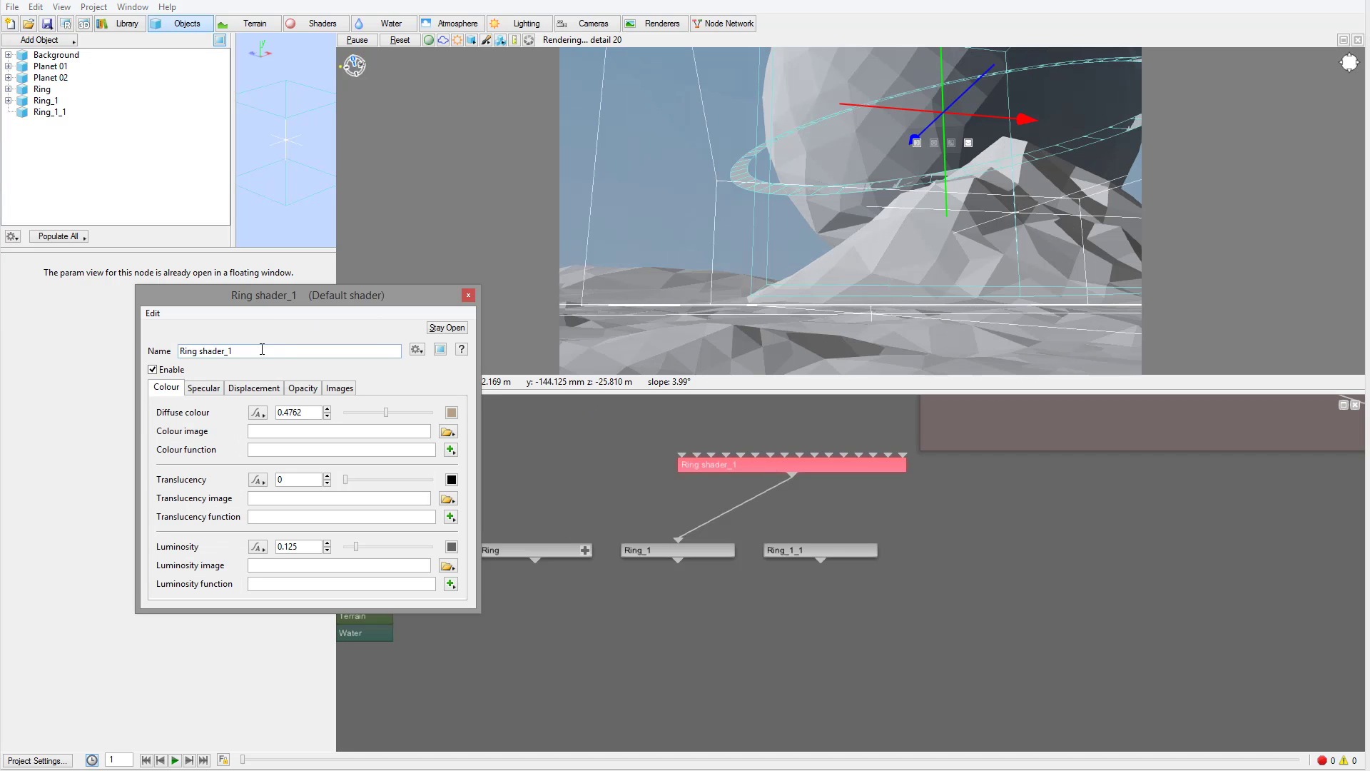
key(BackSpace)
key(BackSpace)
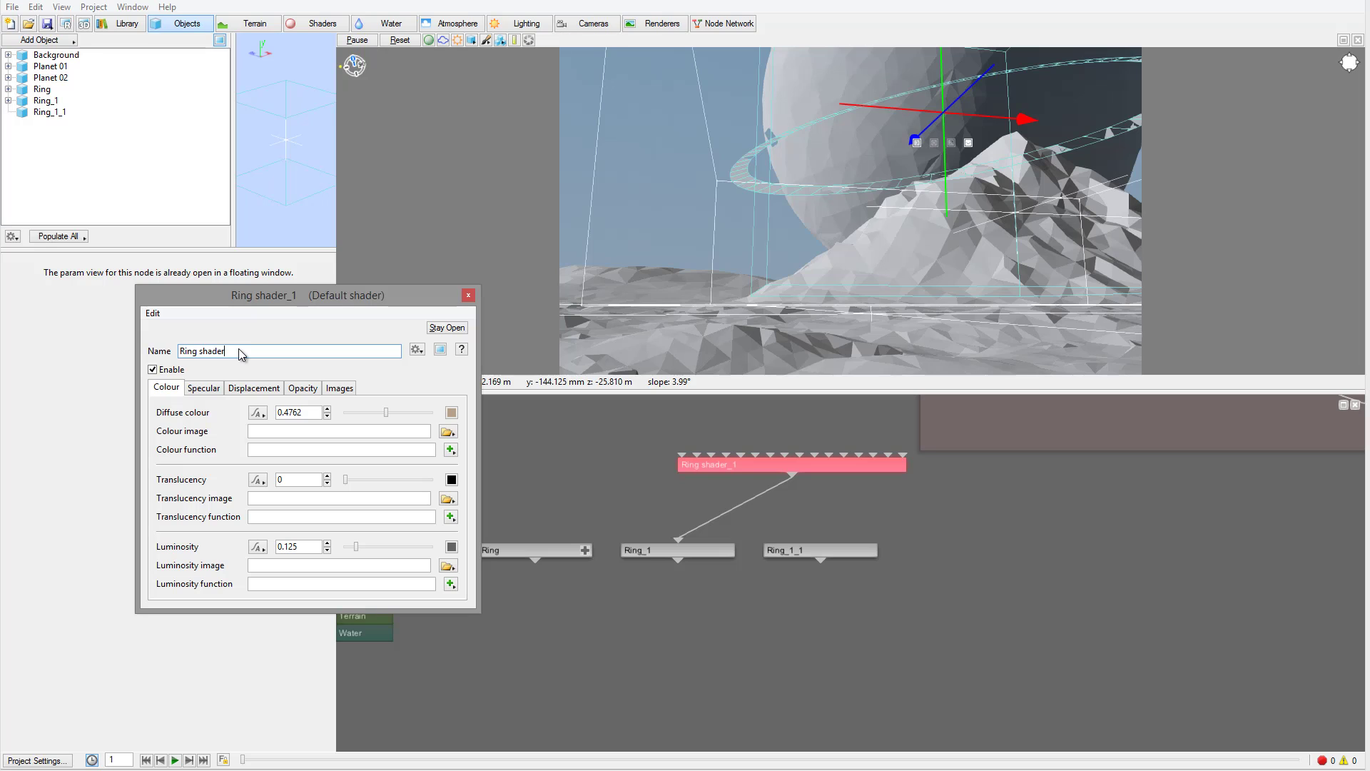
text(outside)
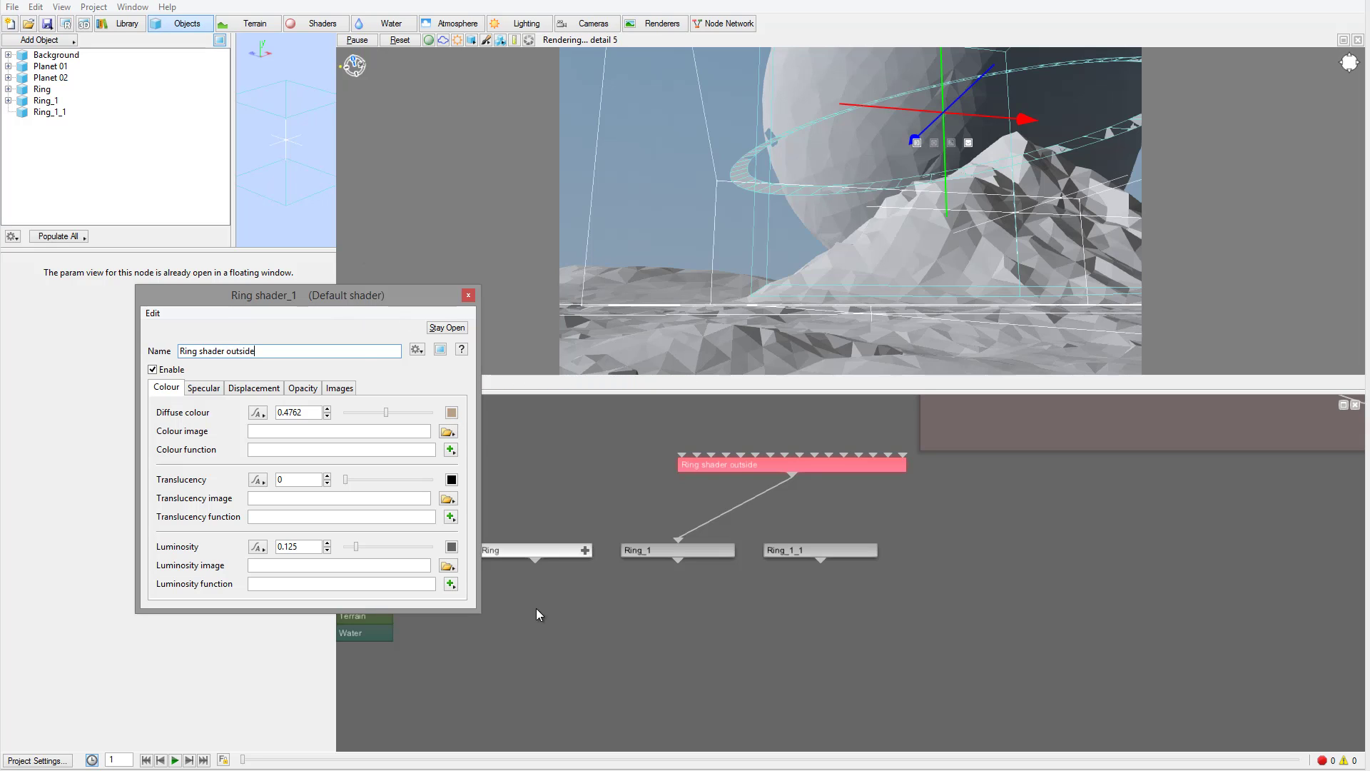
click(468, 292)
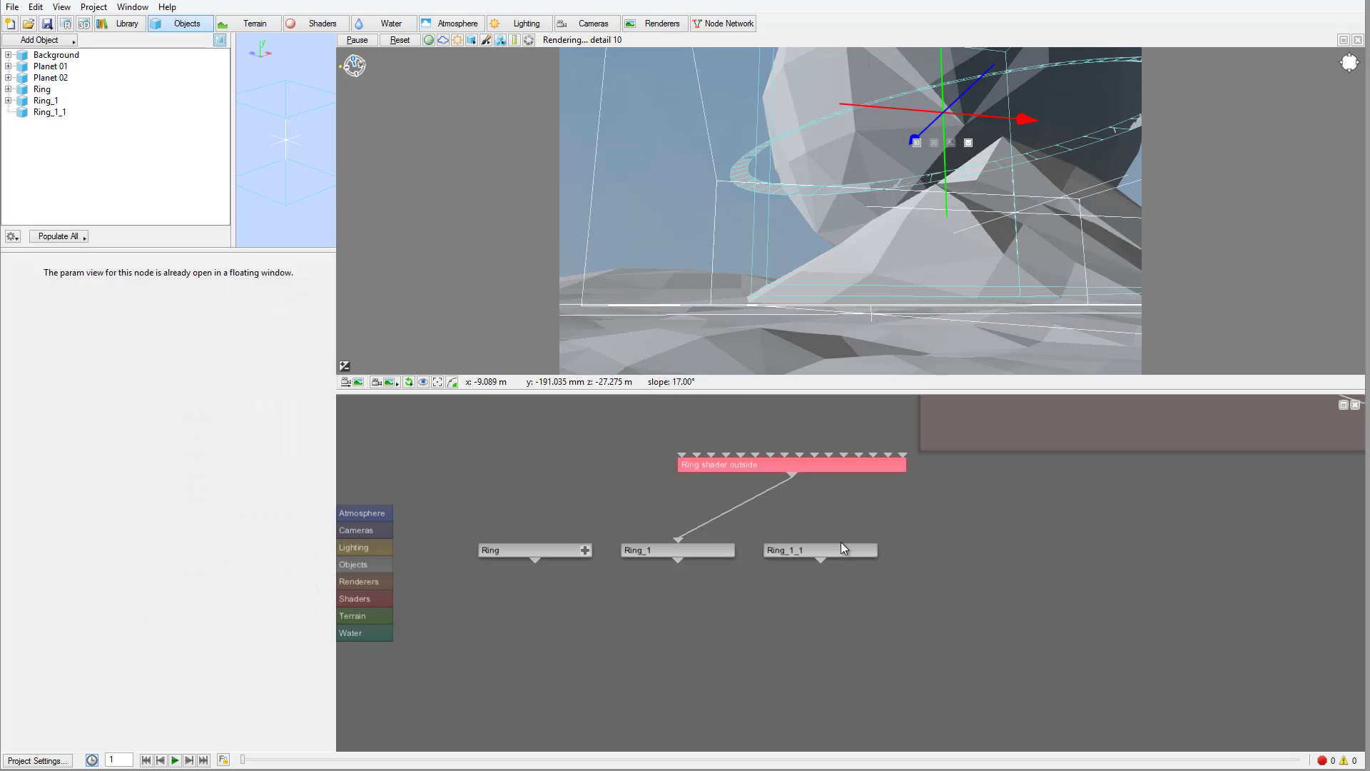
Assign Ring shader outside as the surface shader of the Ring_1_1 disc.
right_click(836, 548)
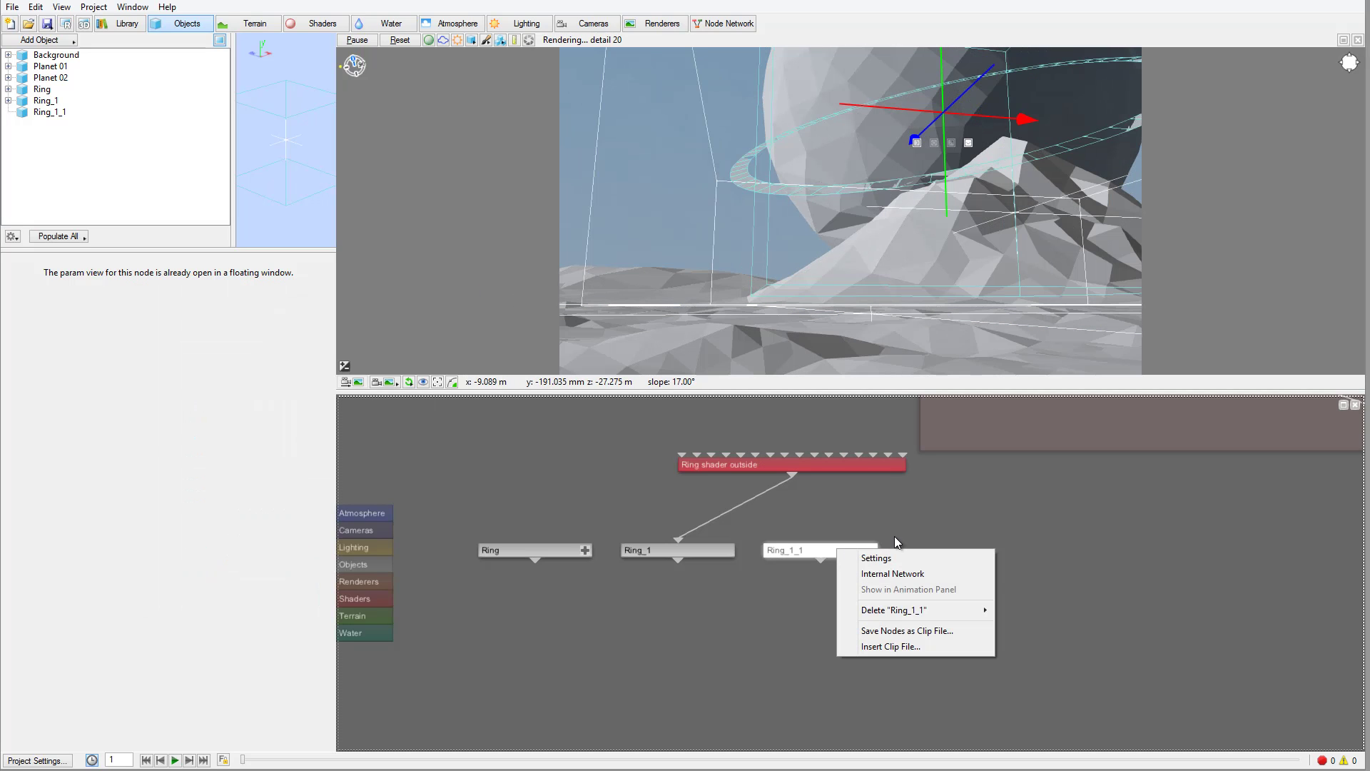
click(876, 557)
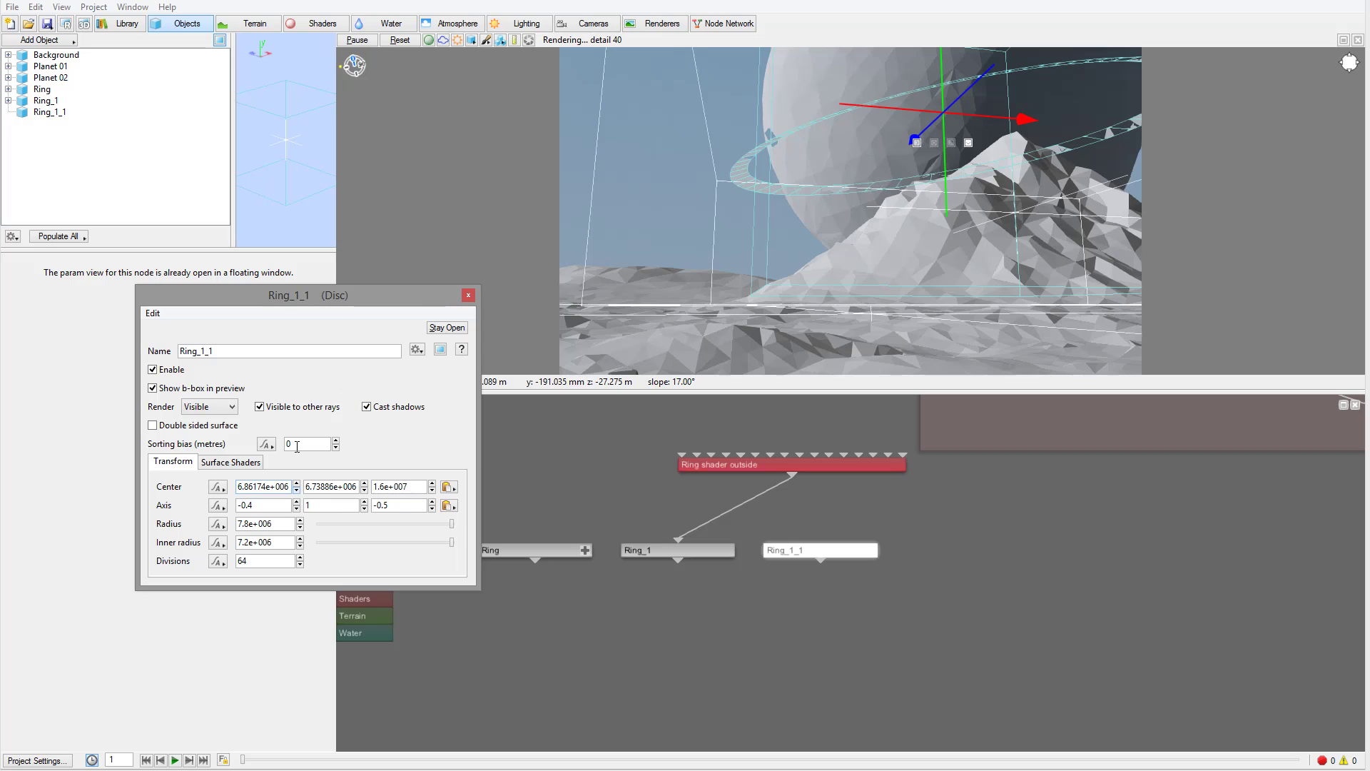
click(238, 463)
click(455, 488)
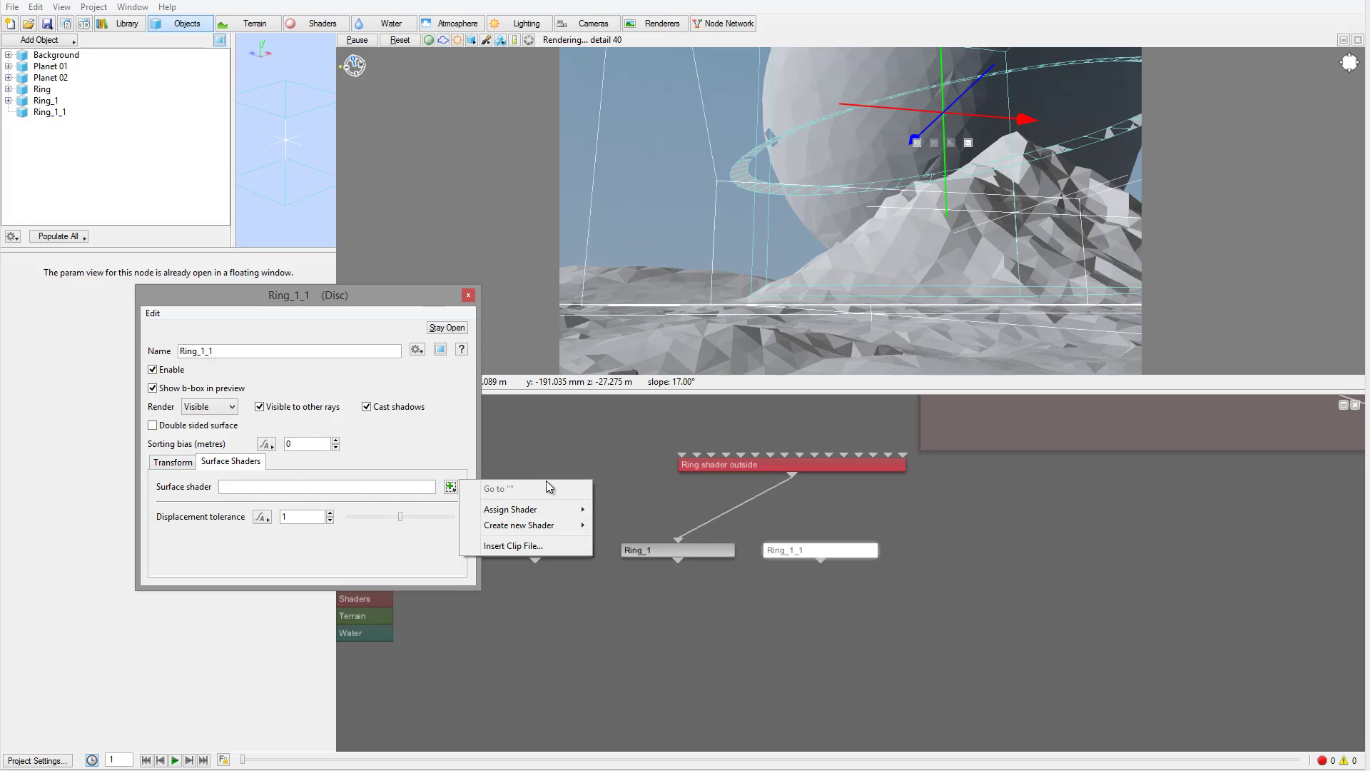
mouse_move(546, 512)
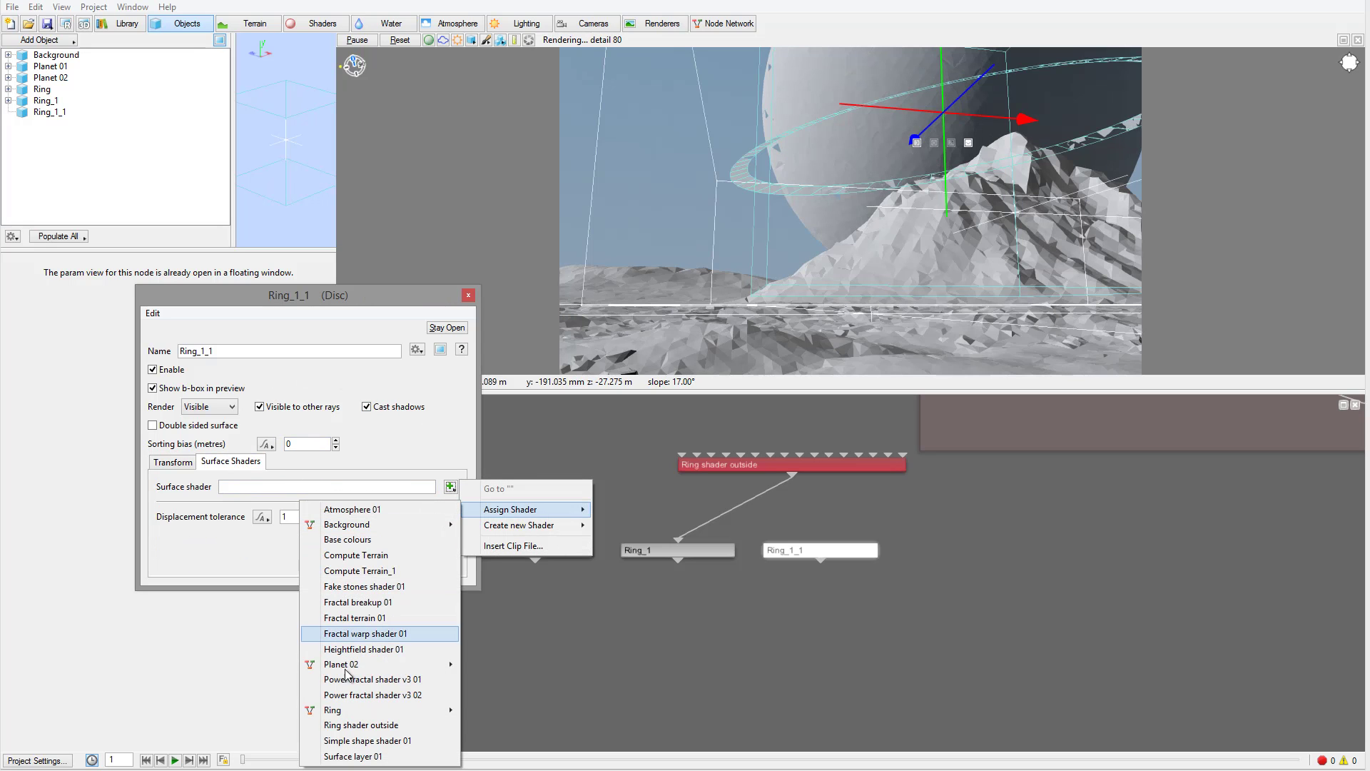
click(367, 724)
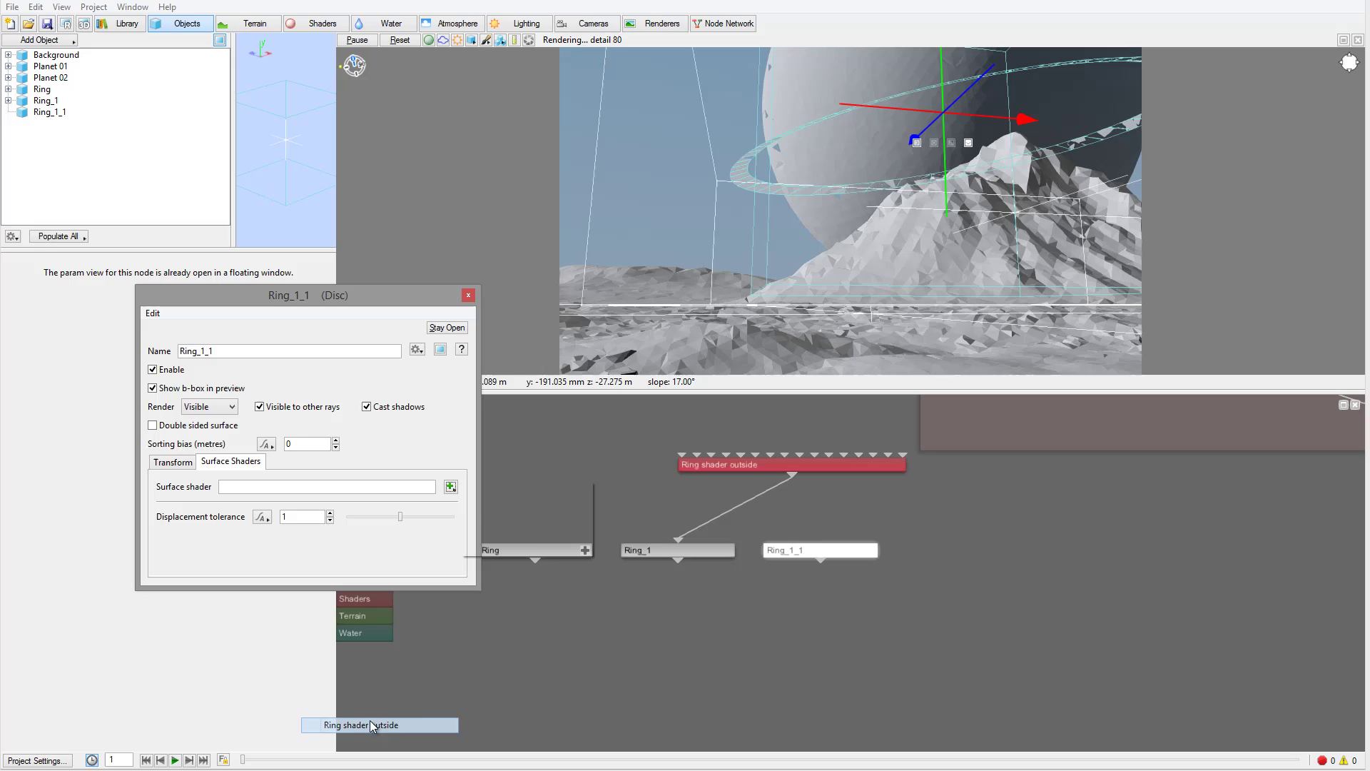
click(468, 295)
Replace the Ring disc's internal surface shader with Ring shader outside.
right_click(563, 547)
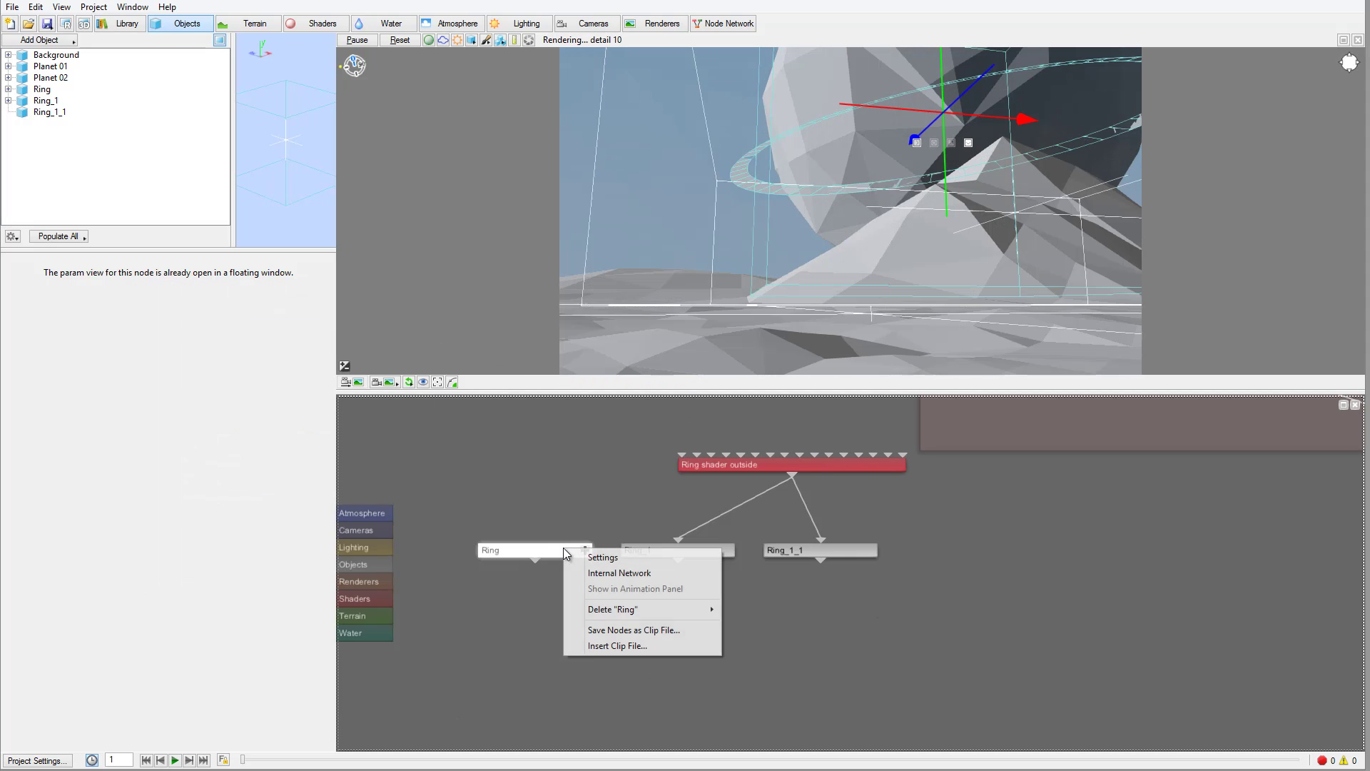
click(538, 549)
double_click(538, 550)
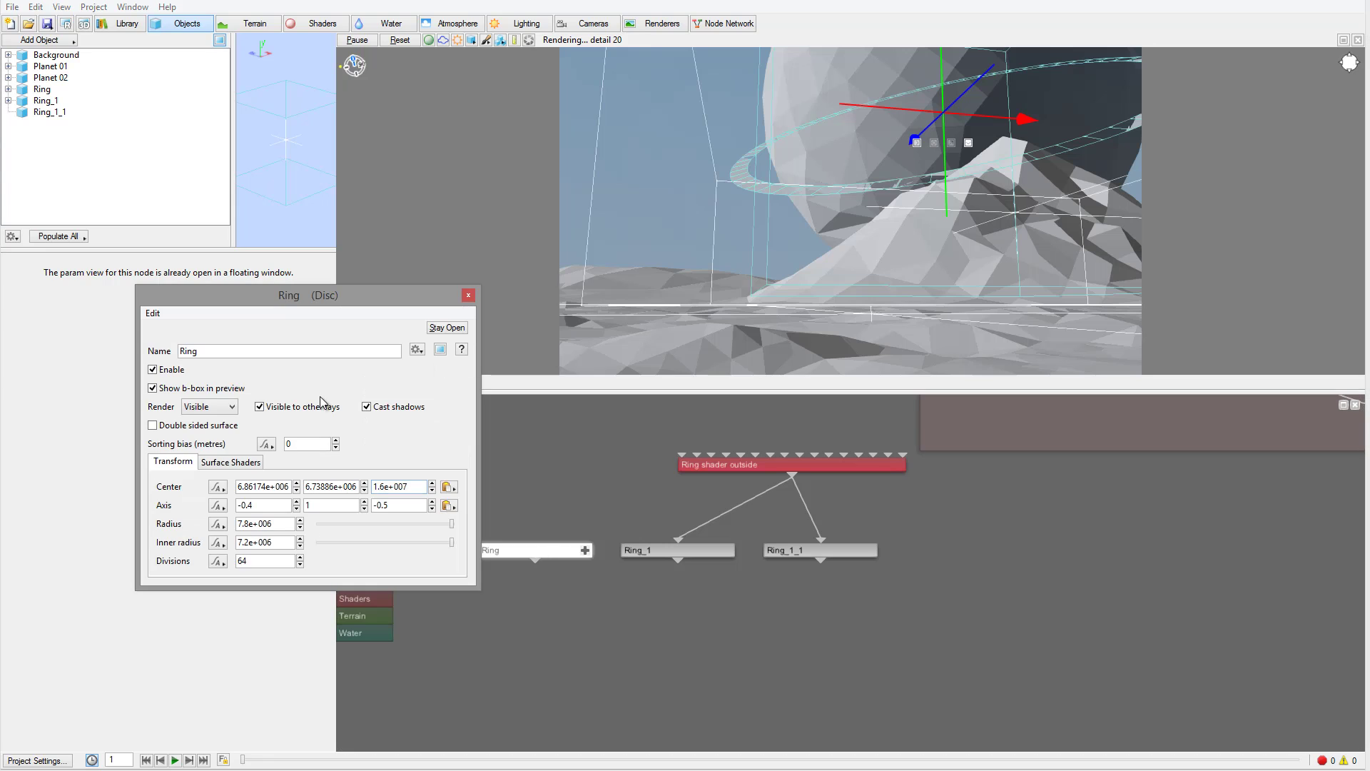
click(230, 461)
click(450, 487)
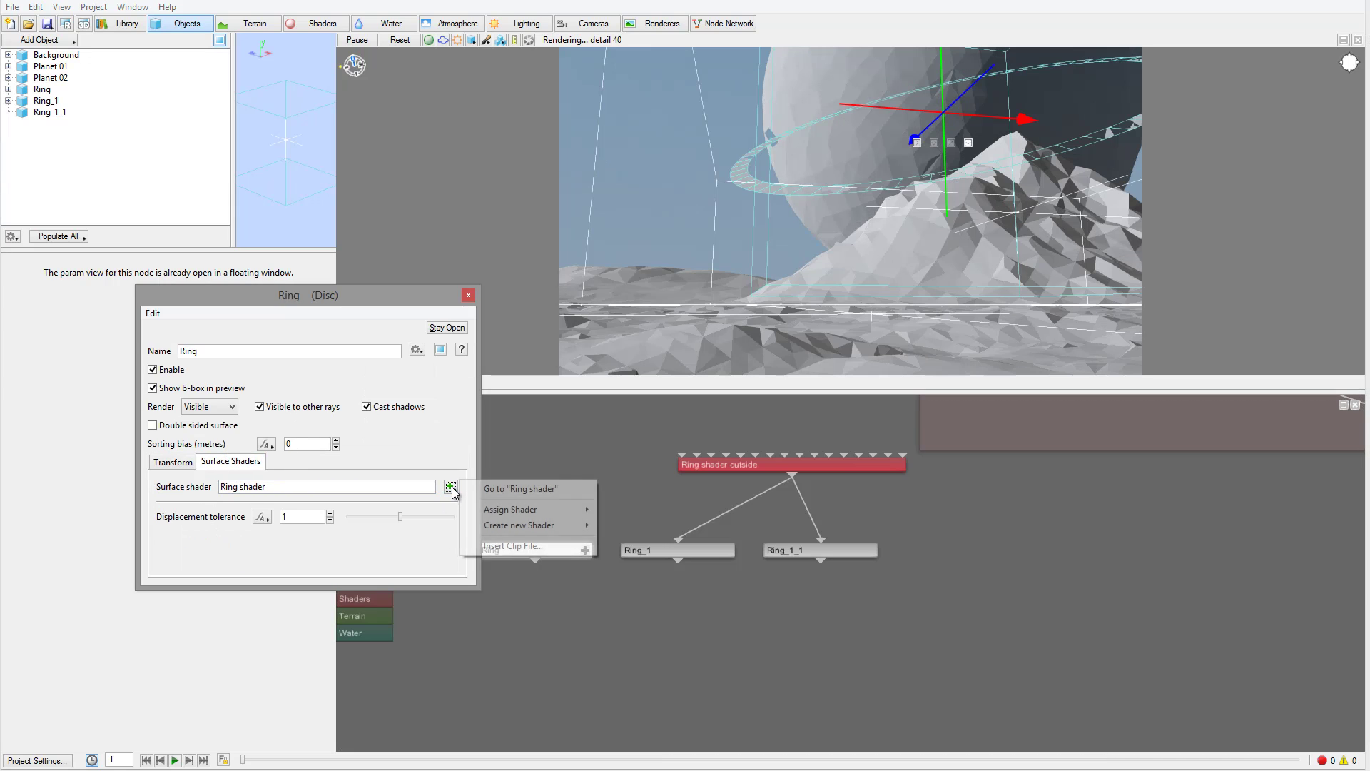
mouse_move(535, 509)
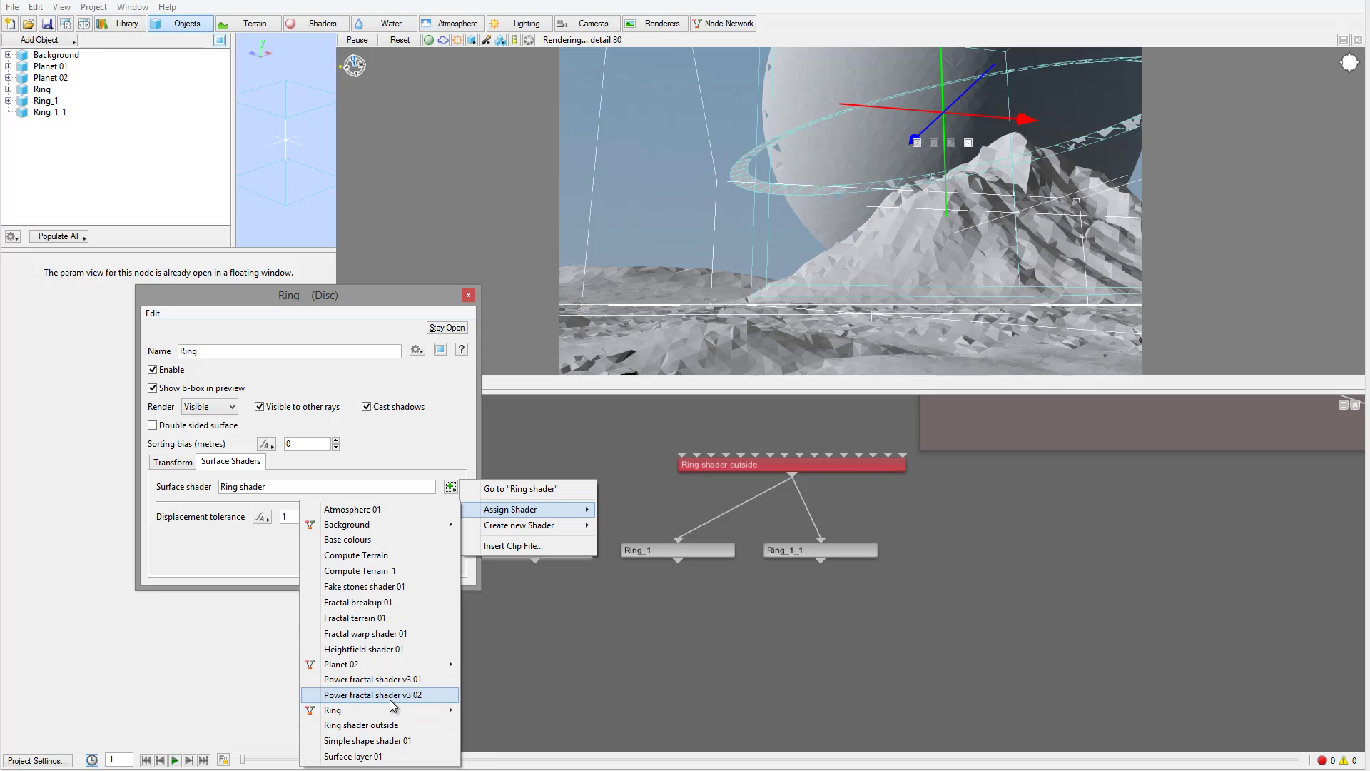
click(402, 725)
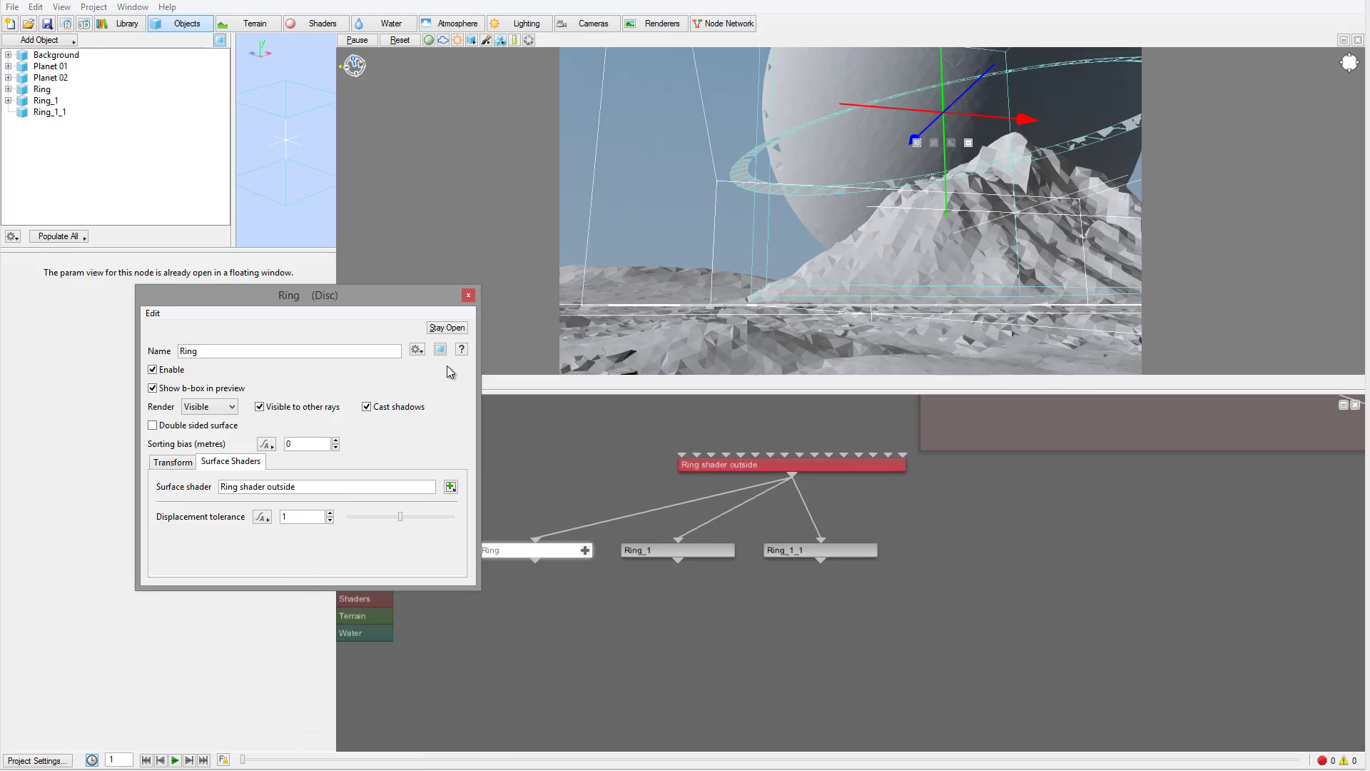
click(468, 295)
Centre the Ring shader outside node above Ring_1, keeping Ring_1 in line with the other two ring discs.
click(705, 550)
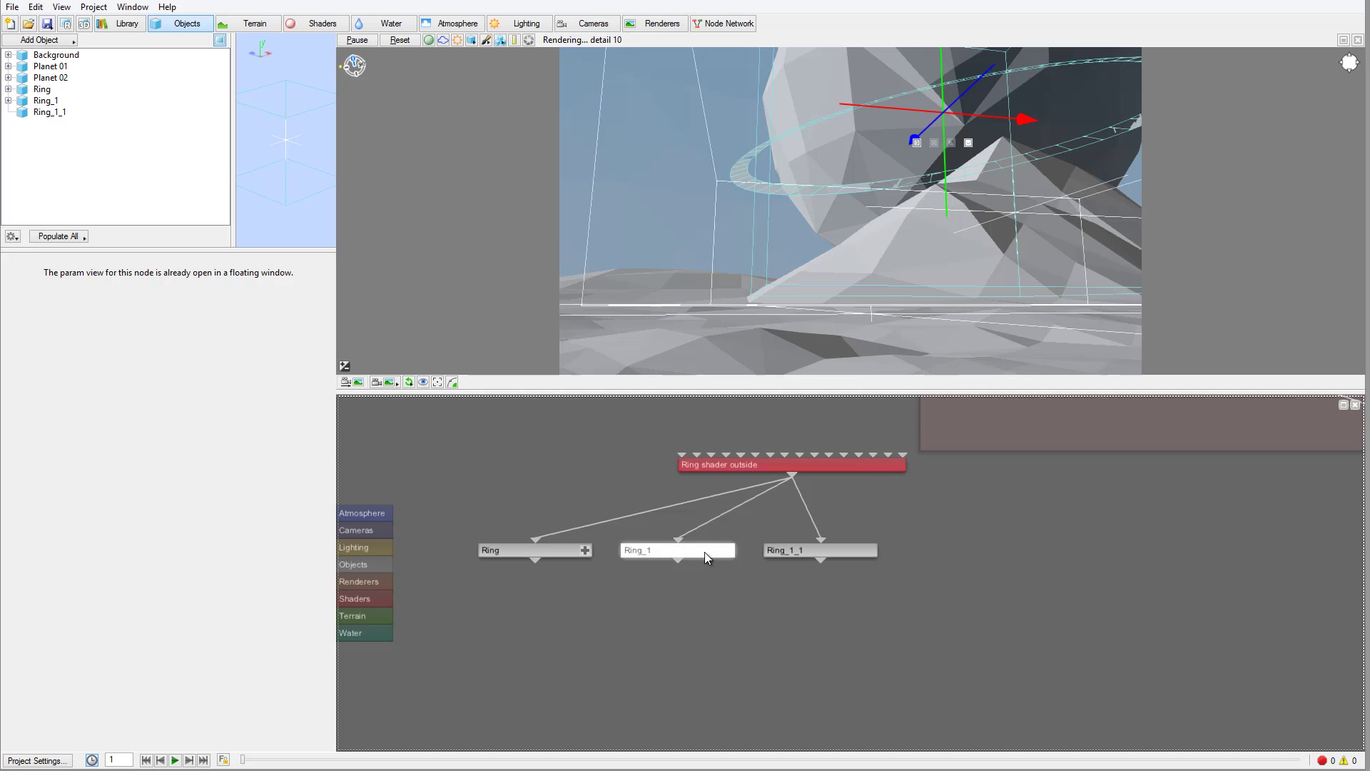
drag(705, 551, 704, 565)
click(809, 462)
drag(810, 463, 686, 455)
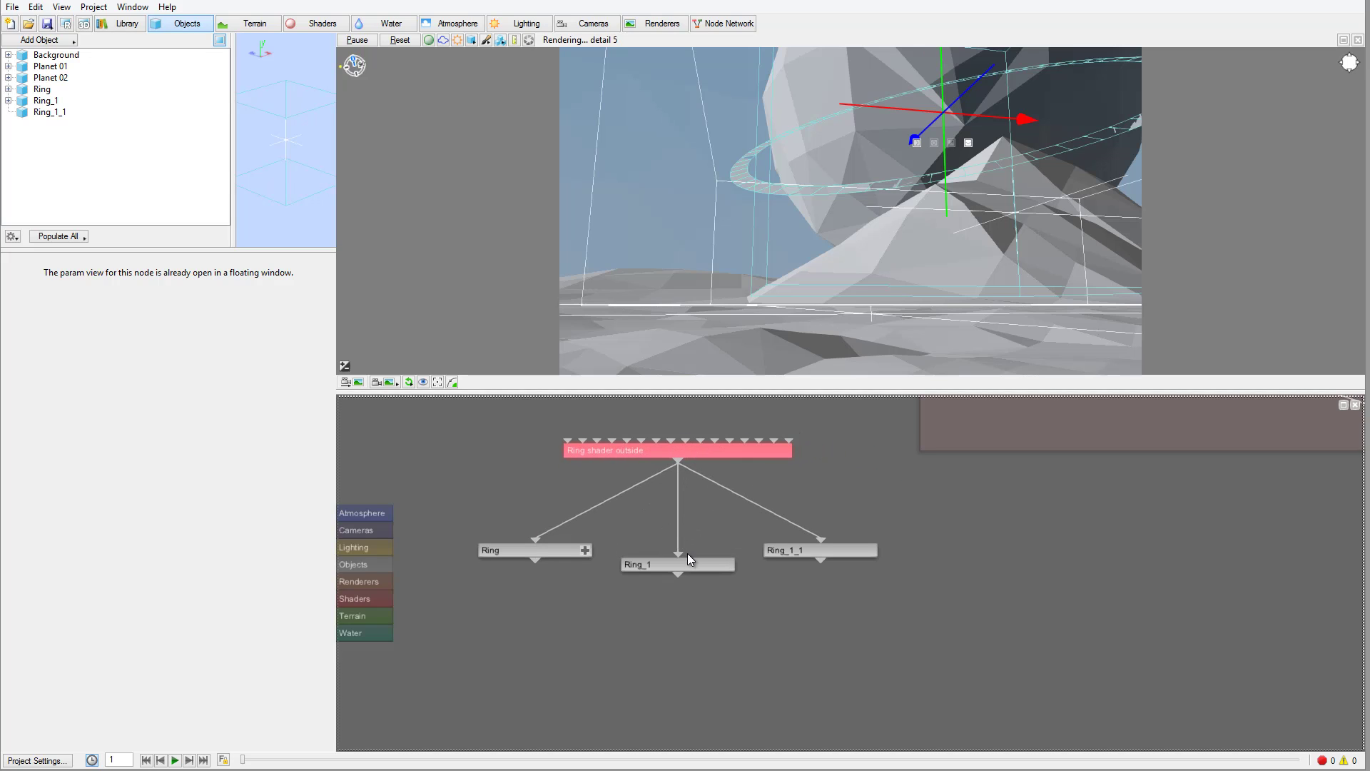
drag(687, 558, 686, 547)
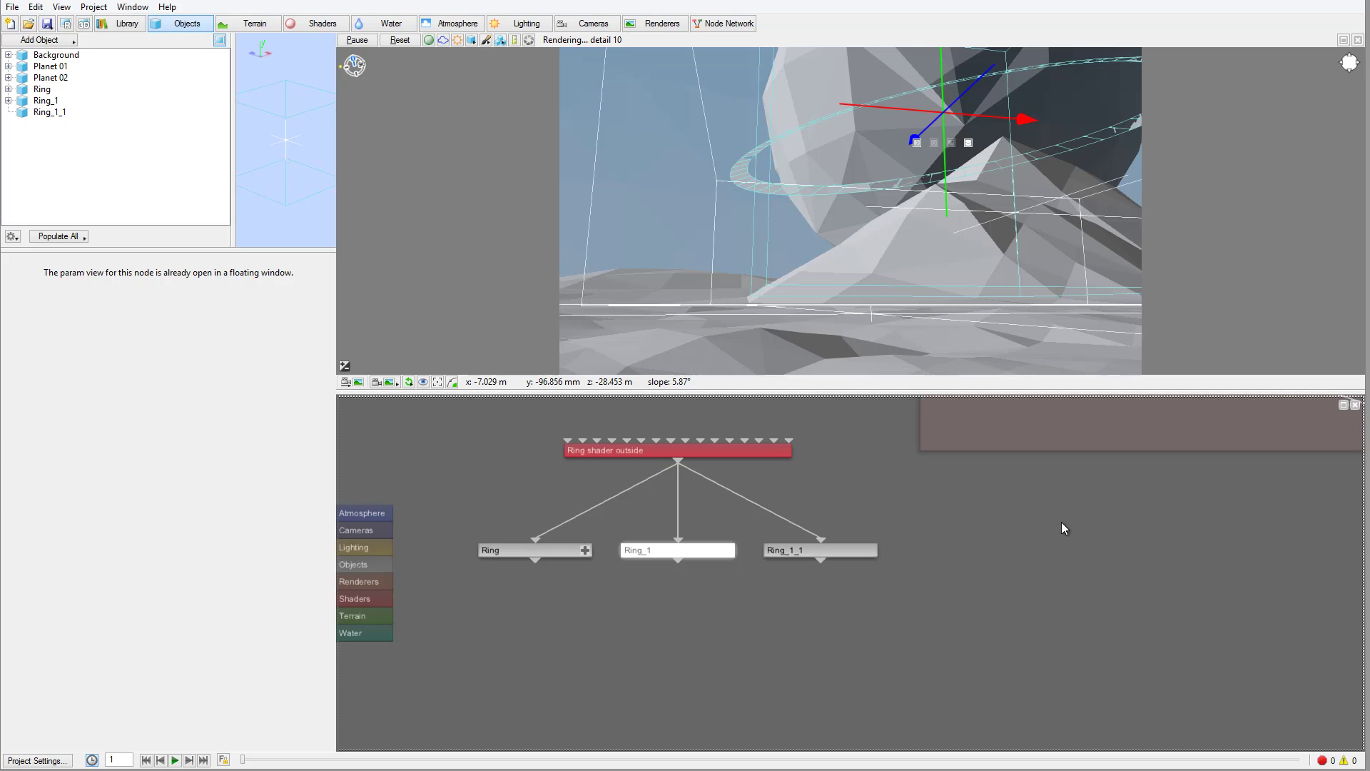
Check Ring_1_1's internal network, and delete the unused Ring shader from the Ring disc's internal network.
right_click(859, 551)
click(934, 571)
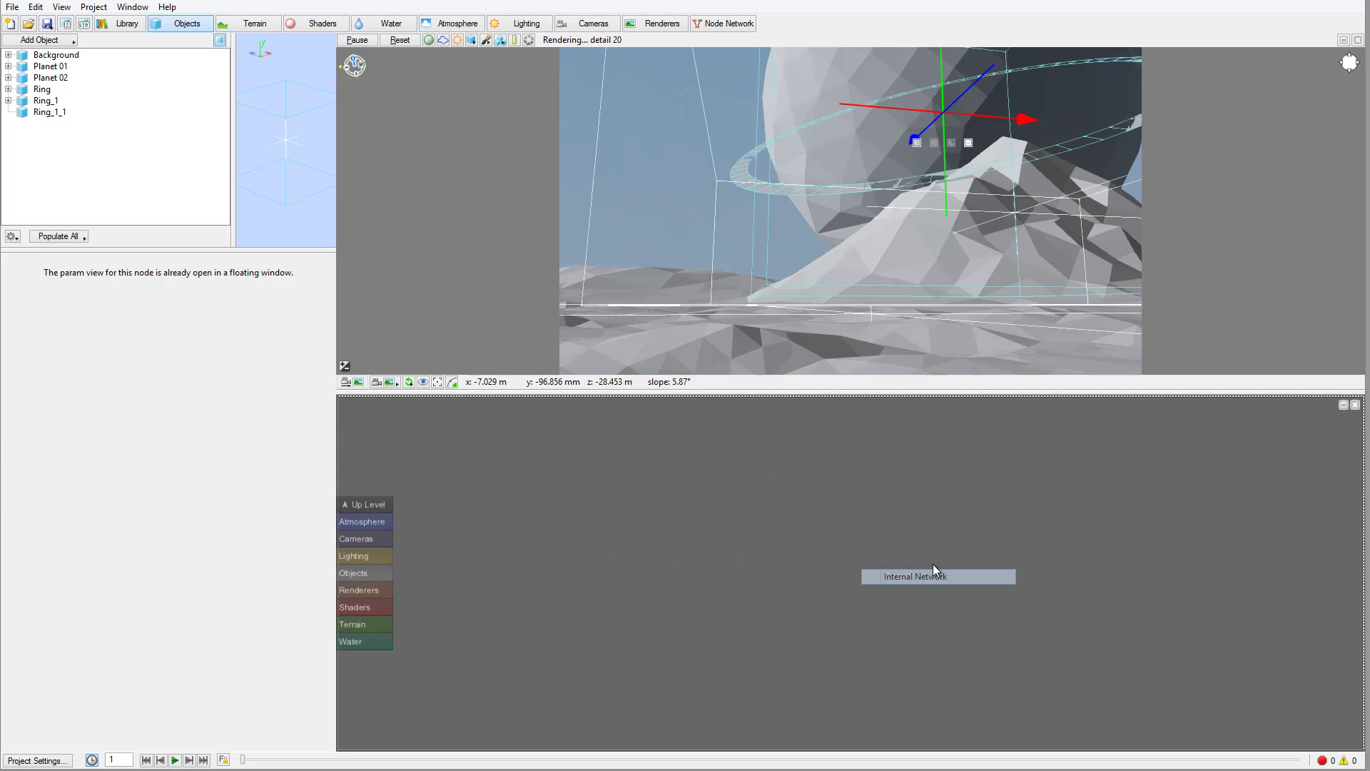
click(368, 504)
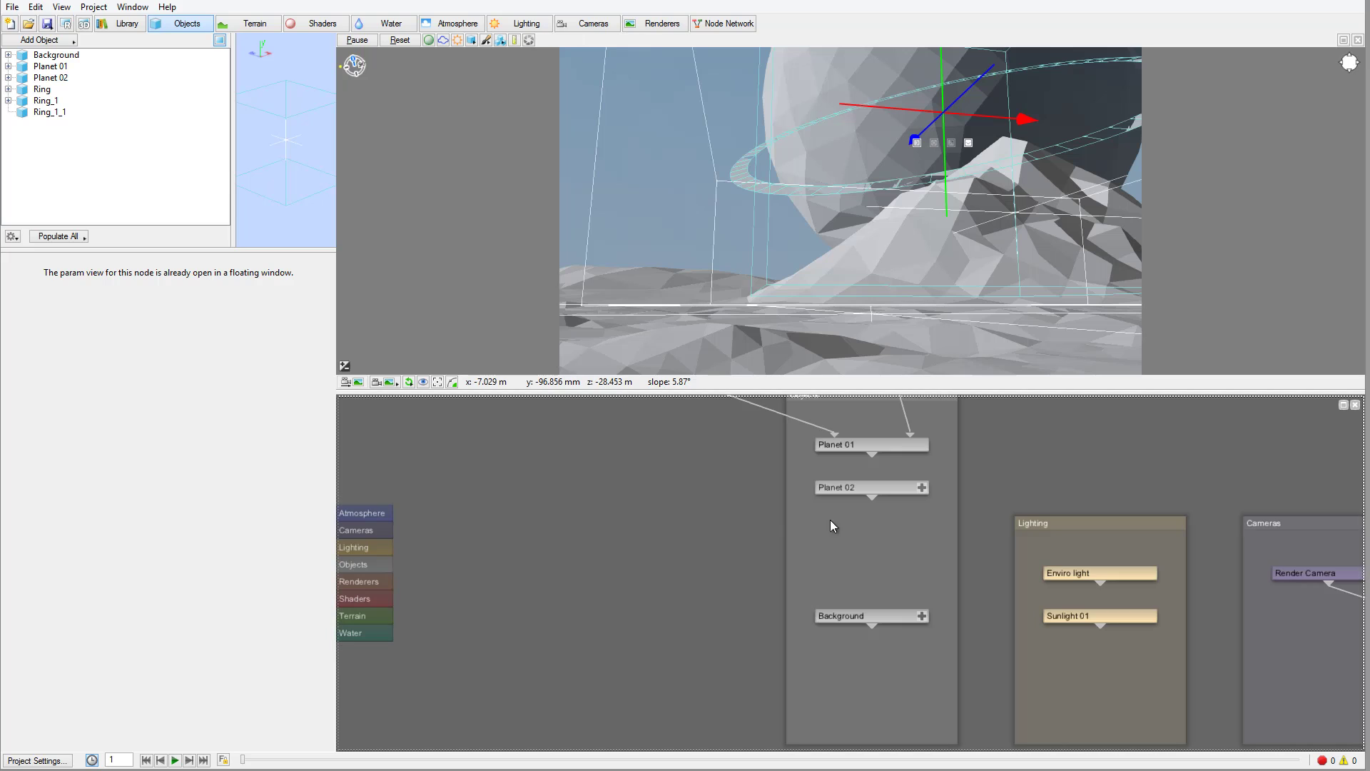
right_click(554, 571)
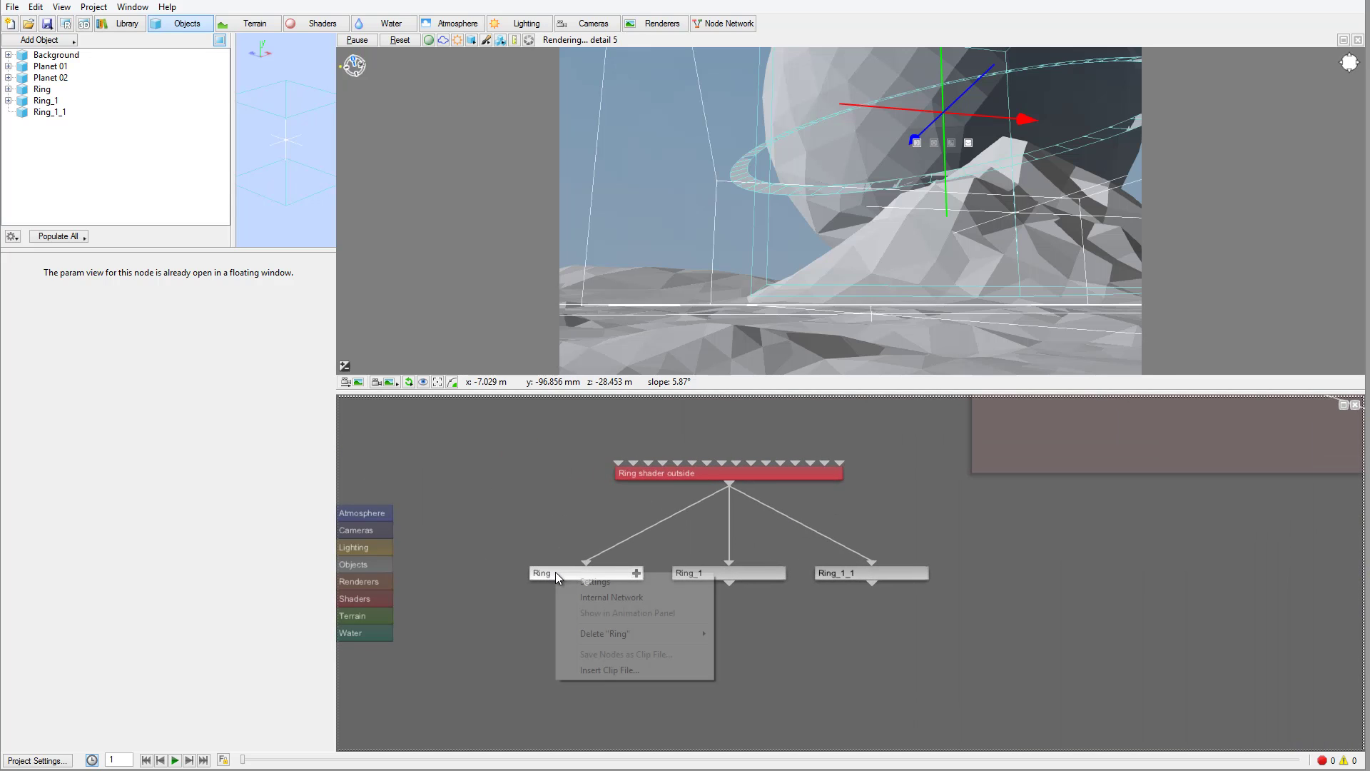
click(600, 596)
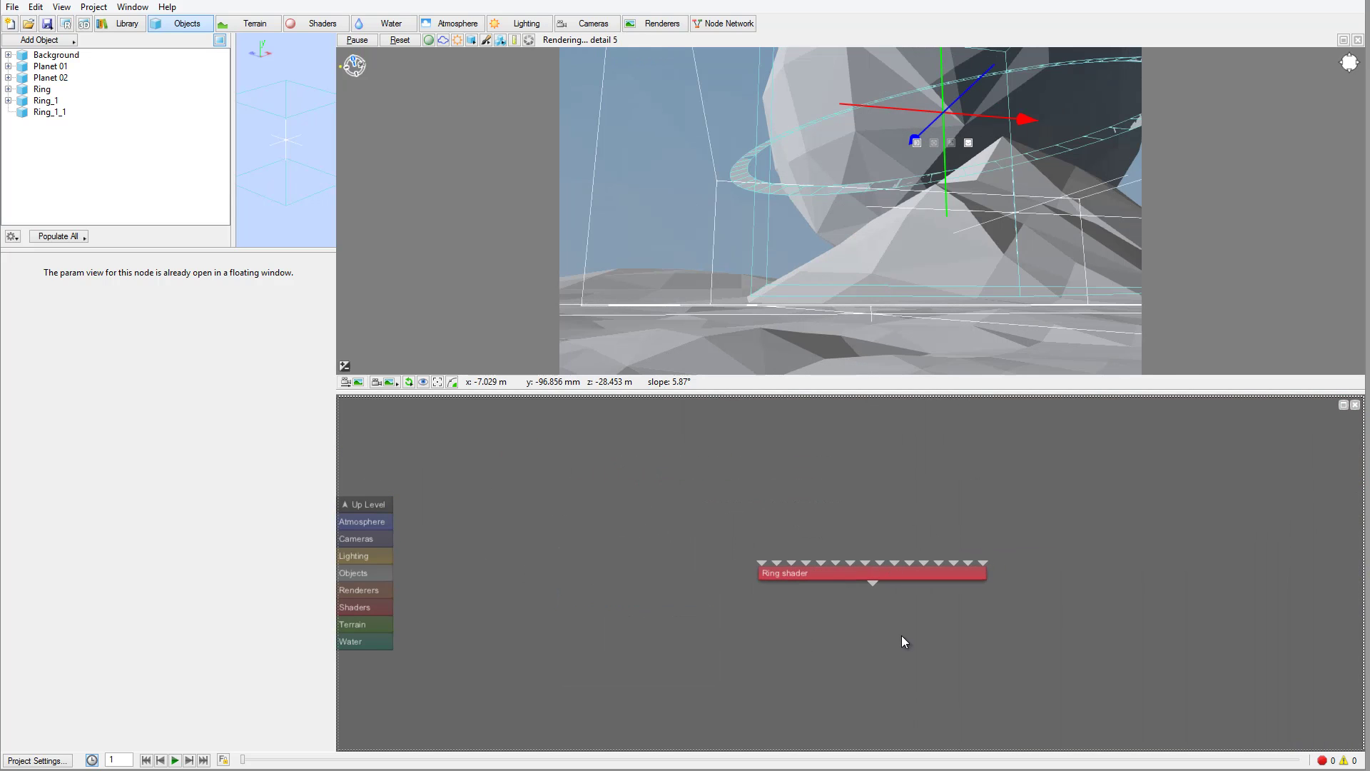
drag(627, 469, 1060, 632)
key(Delete)
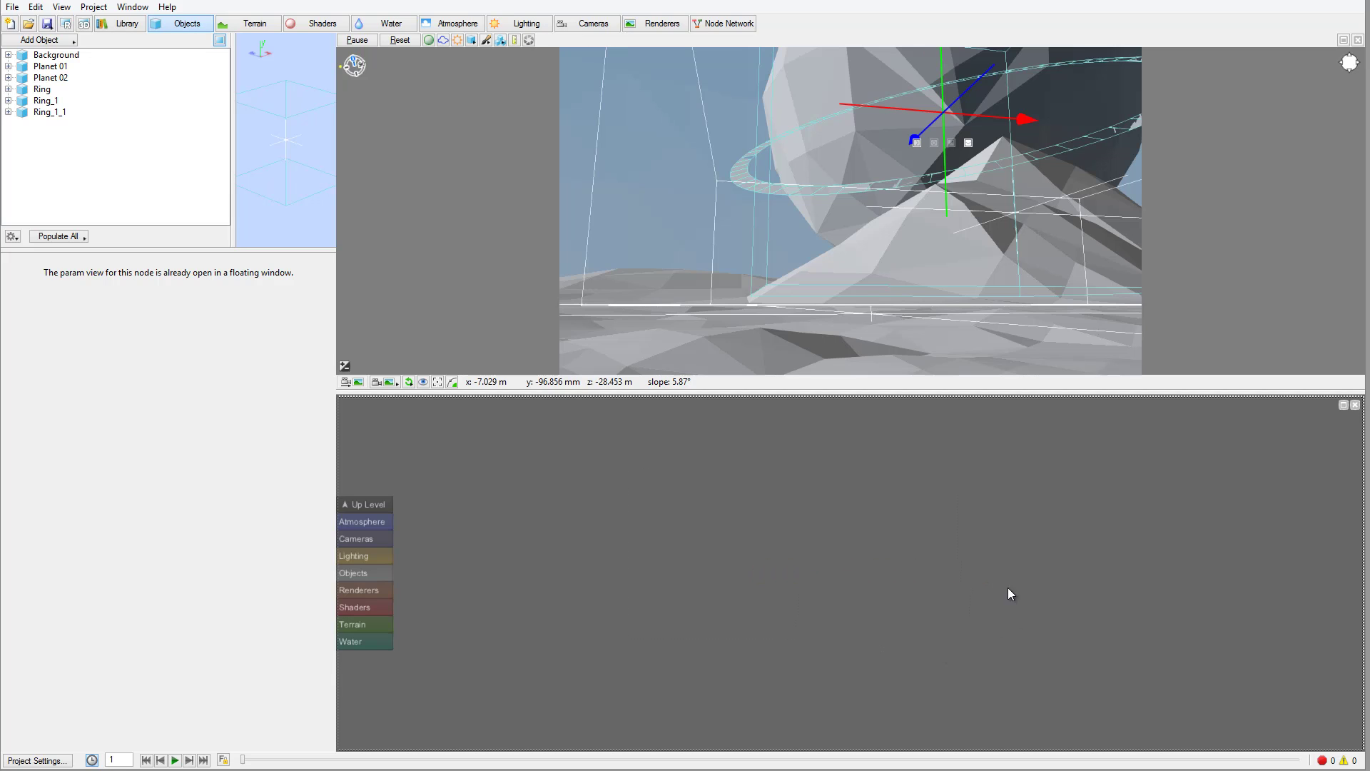
click(364, 505)
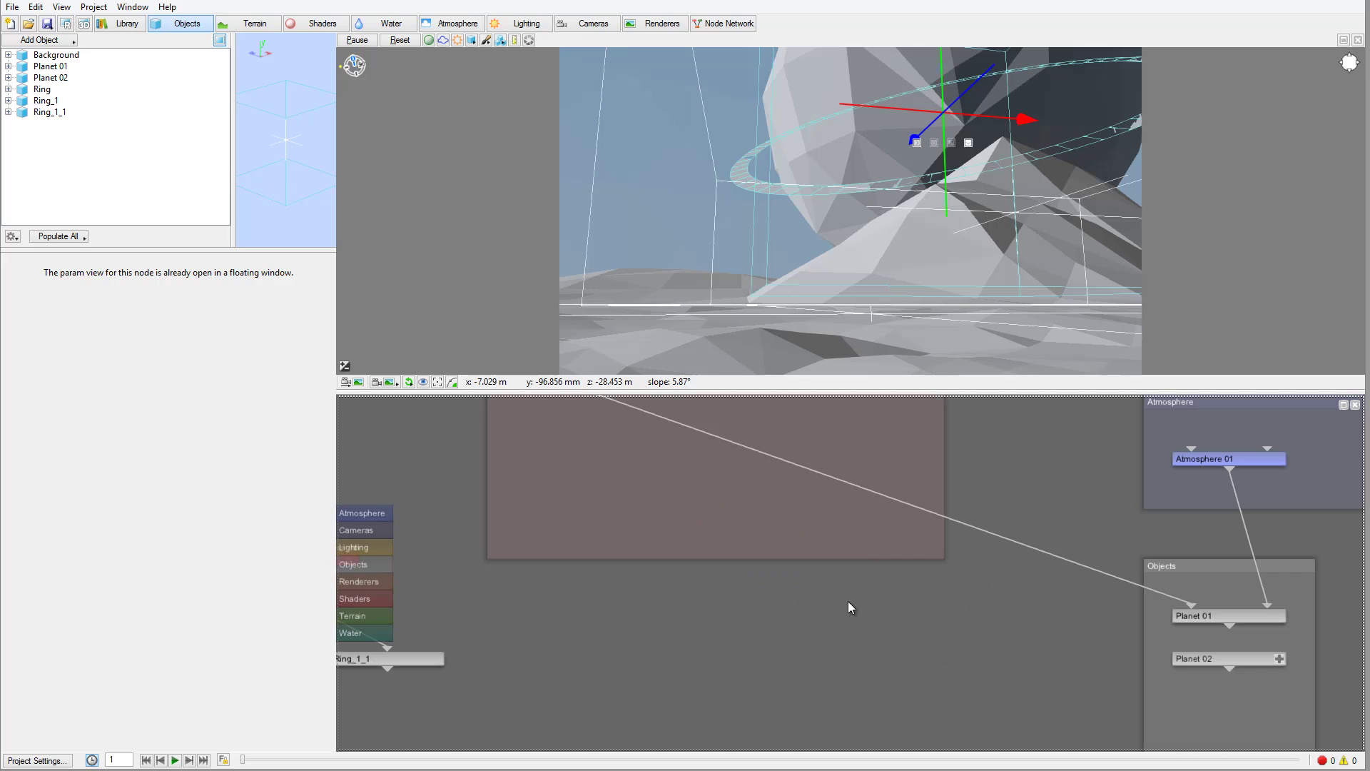
Rearrange the ring nodes so that Ring, Ring_1 and Ring_1_1 form a row below Ring shader outside.
middle_drag(446, 545, 824, 461)
right_click(689, 552)
click(902, 504)
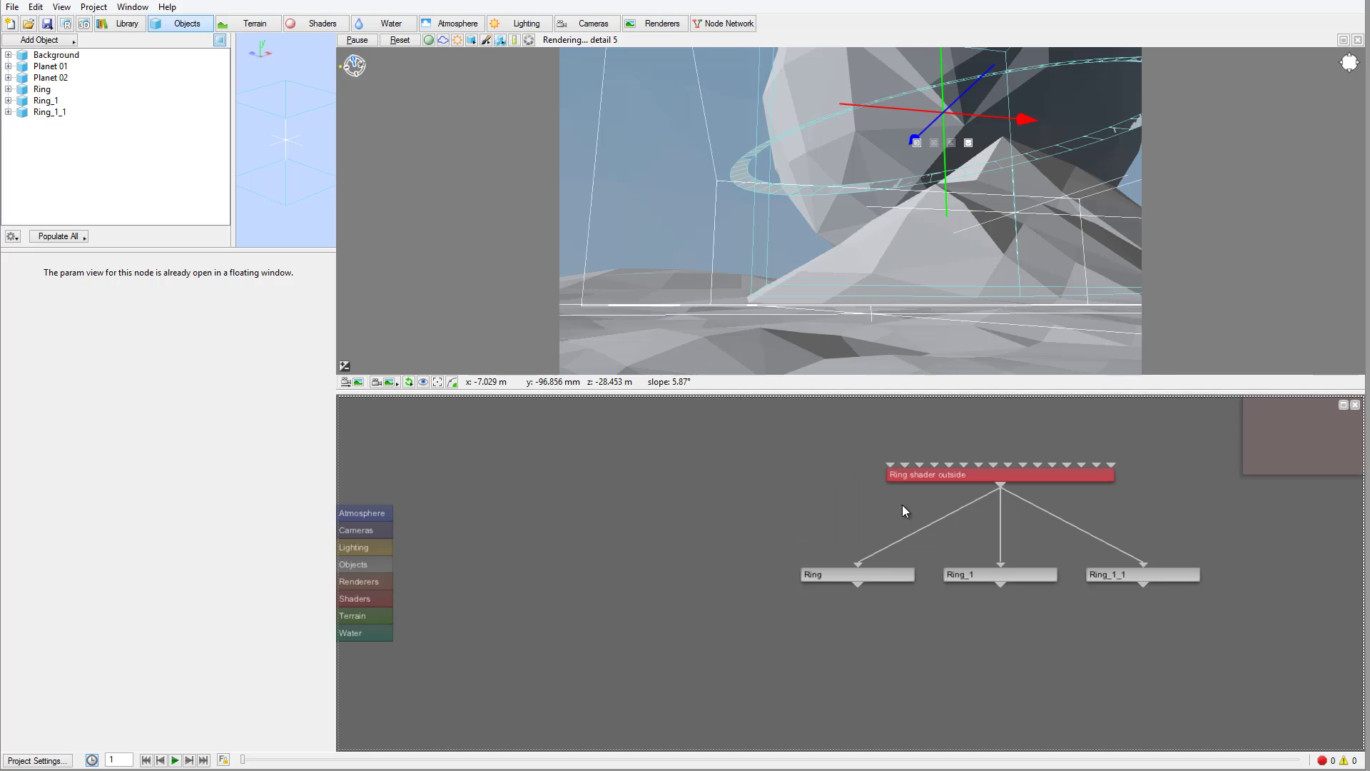
drag(1036, 471, 979, 456)
click(821, 576)
drag(821, 577, 706, 591)
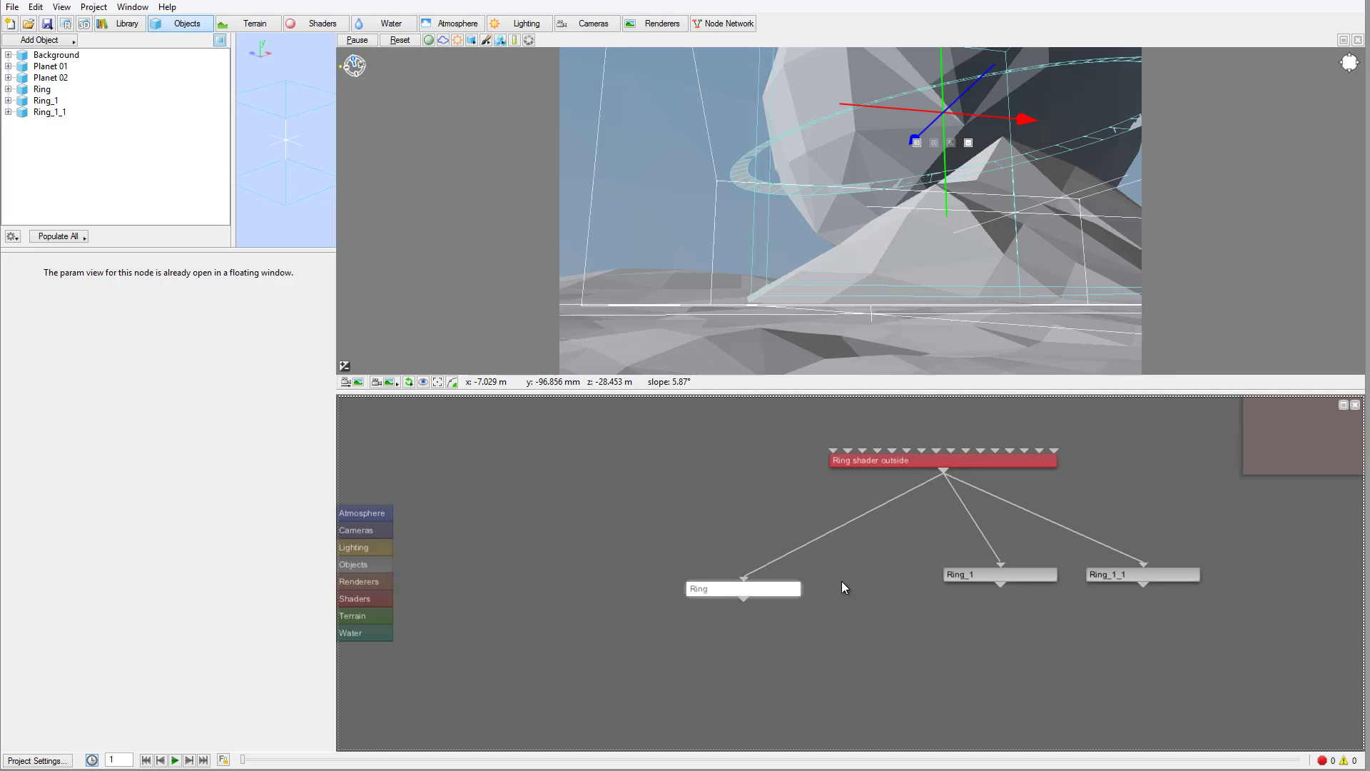
click(1029, 575)
drag(1029, 575, 930, 589)
drag(1139, 580, 1033, 588)
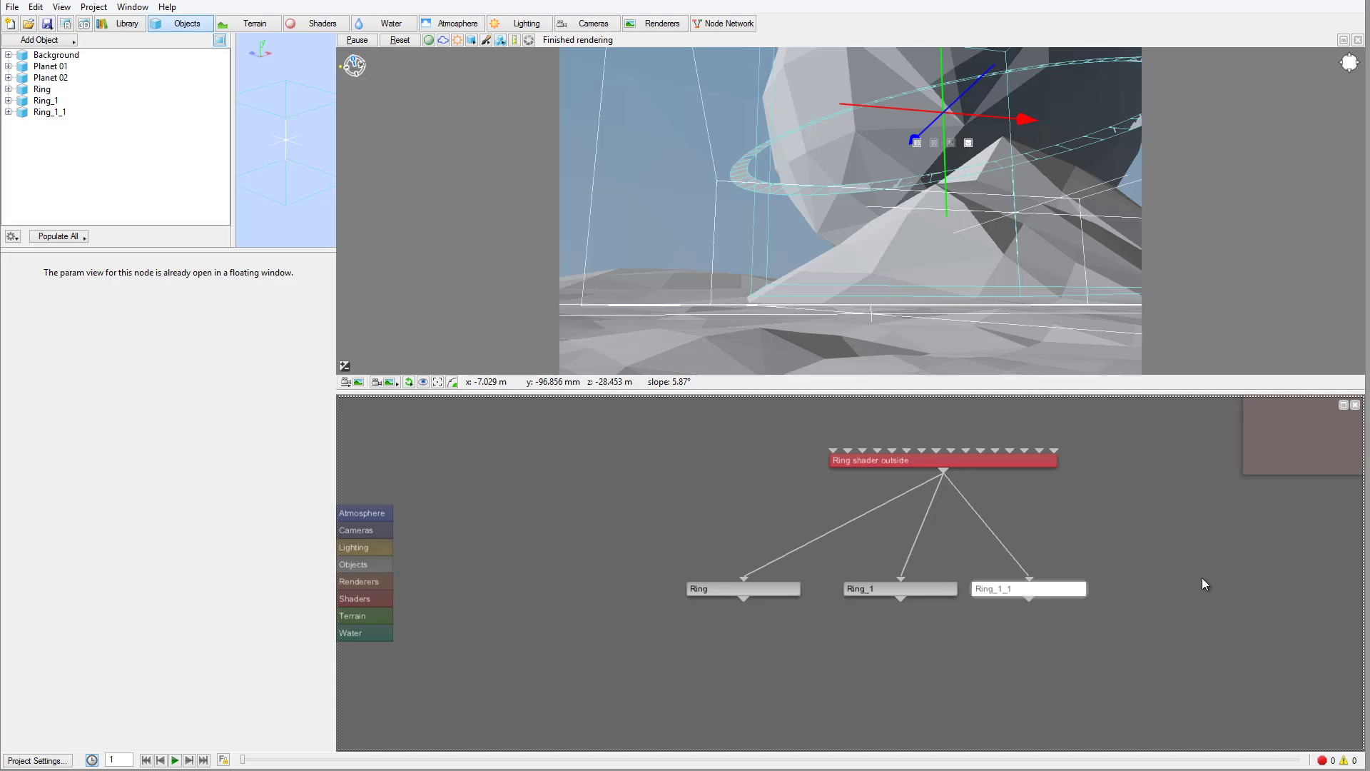
Make two more copies of the Ring_1_1 disc and place them at the end of the row of ring discs.
key(ctrl+d)
drag(871, 576, 1189, 598)
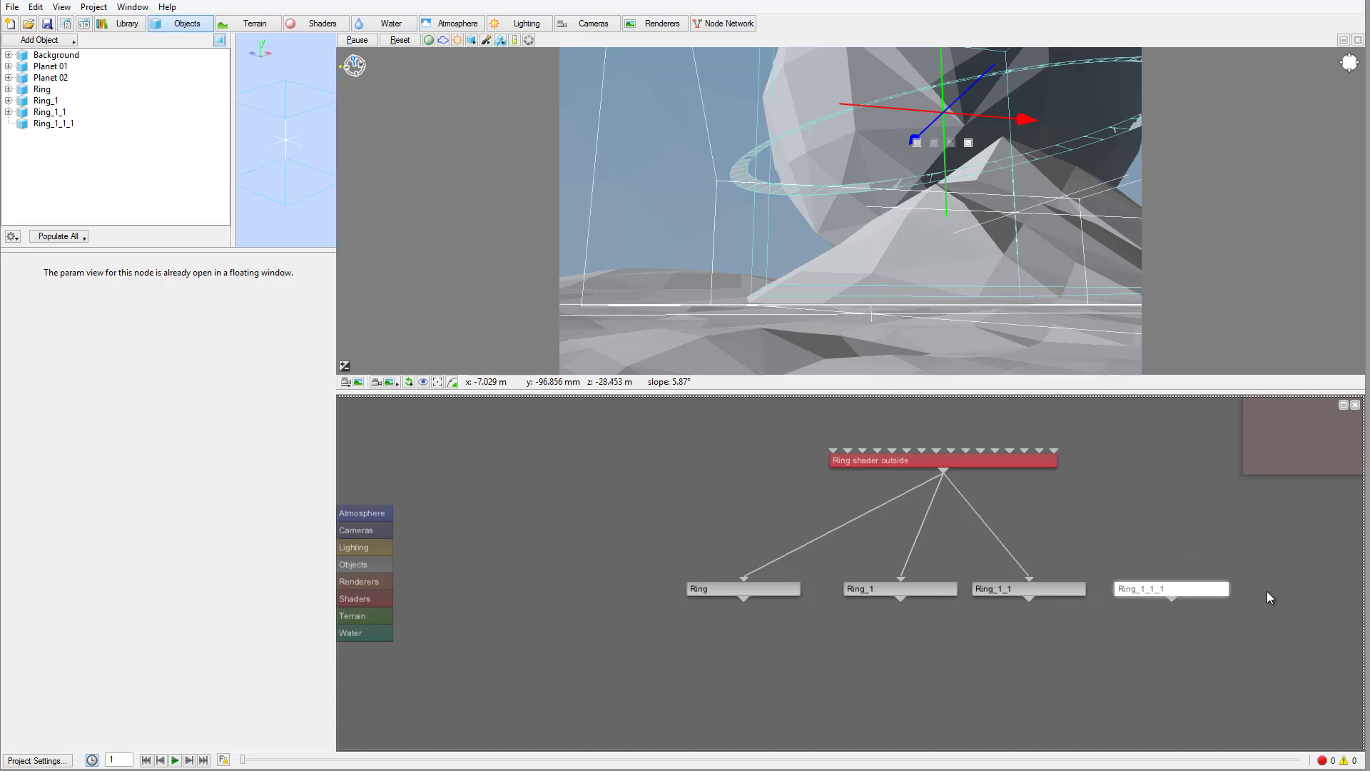
key(ctrl+d)
drag(883, 575, 1343, 593)
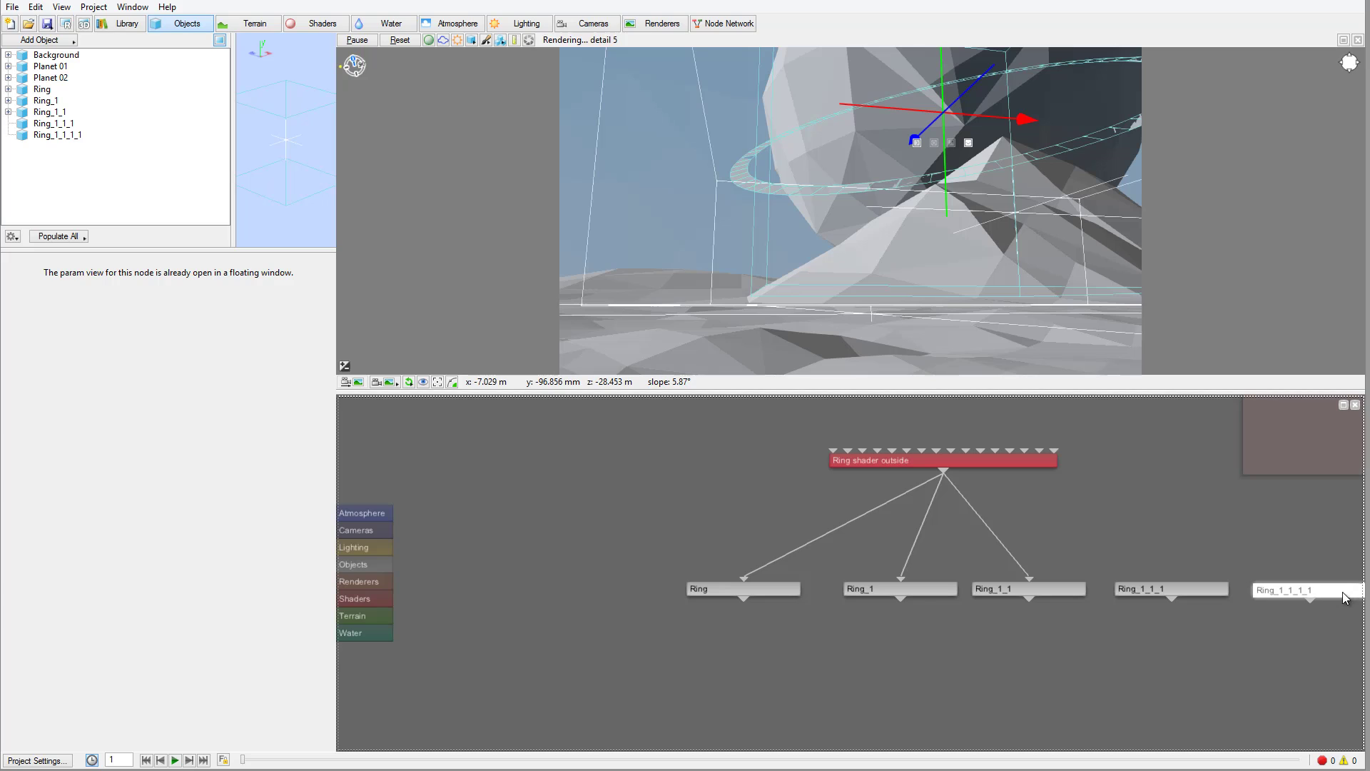
Assign Ring shader outside as the surface shader of the Ring_1_1_1 disc.
click(1171, 590)
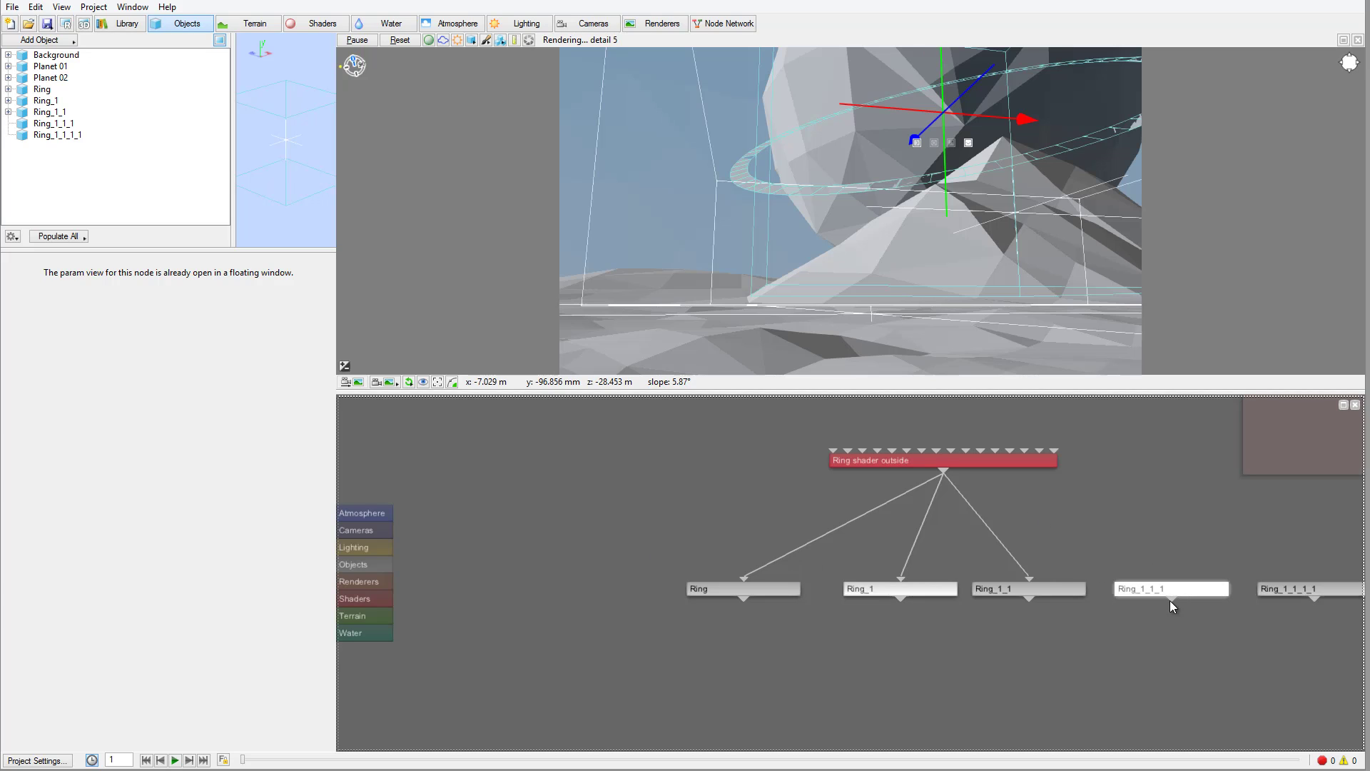
double_click(1161, 589)
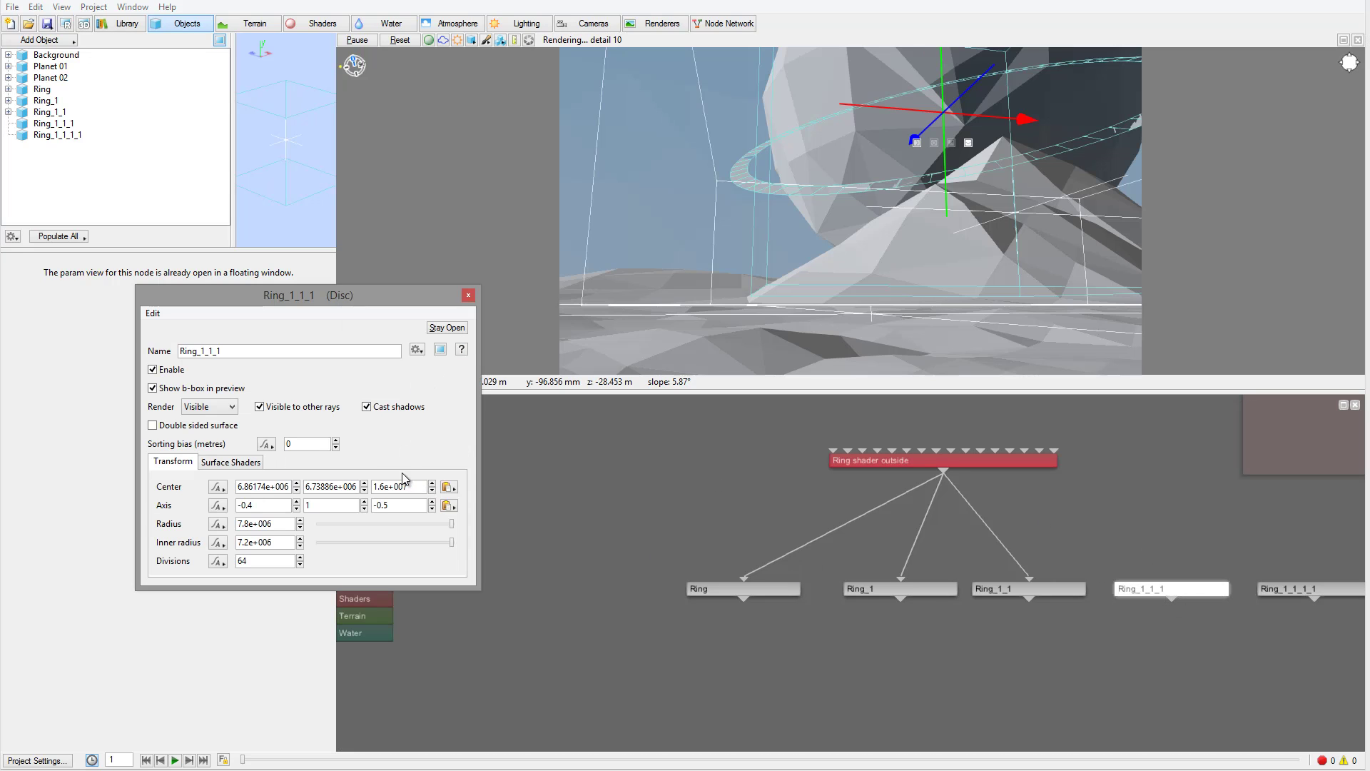
click(250, 463)
click(450, 487)
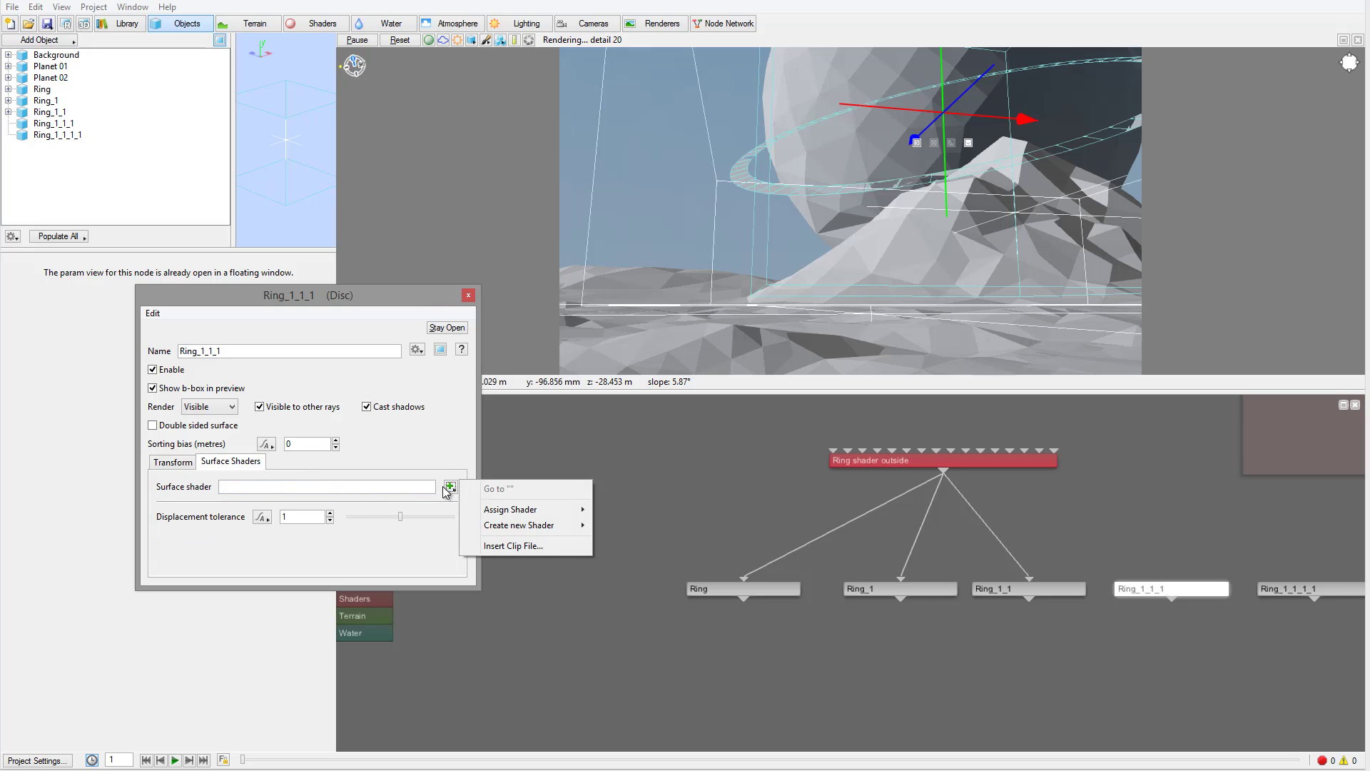
mouse_move(514, 508)
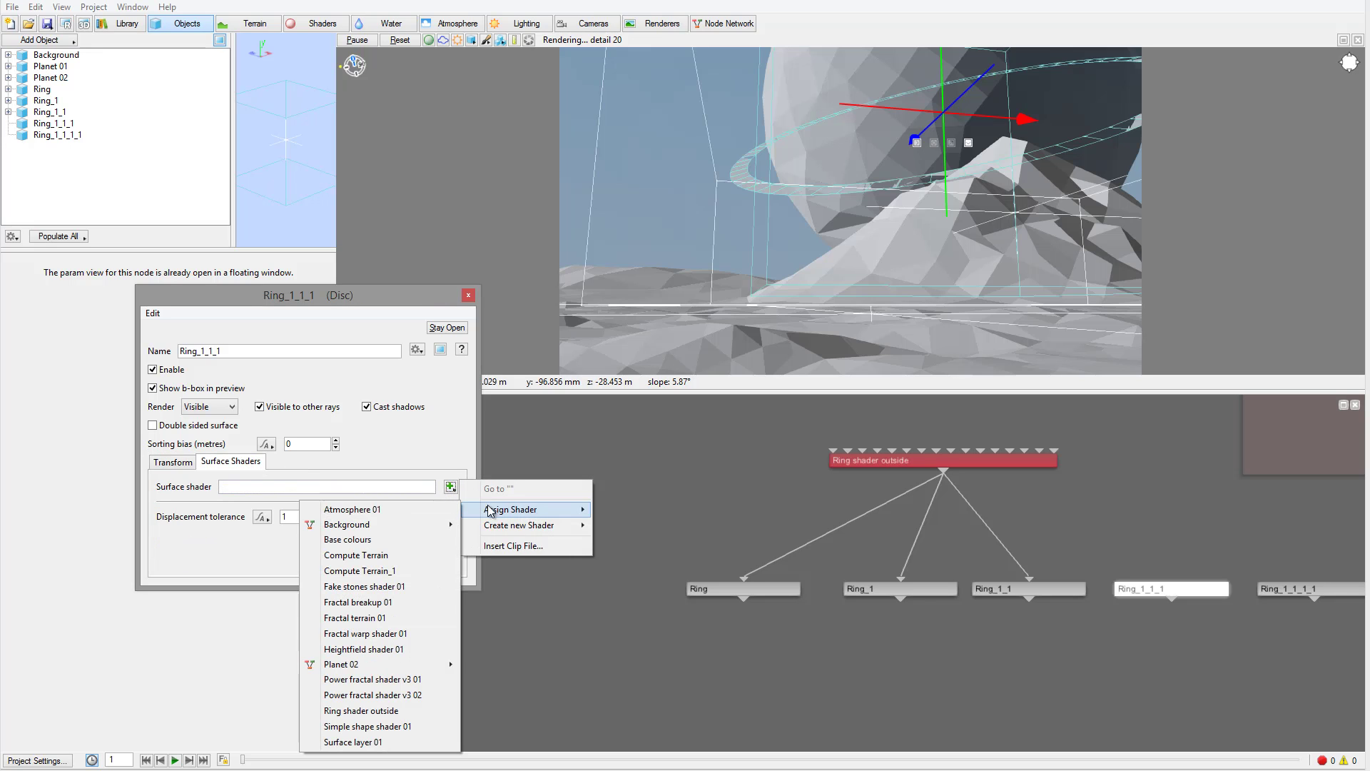
click(421, 711)
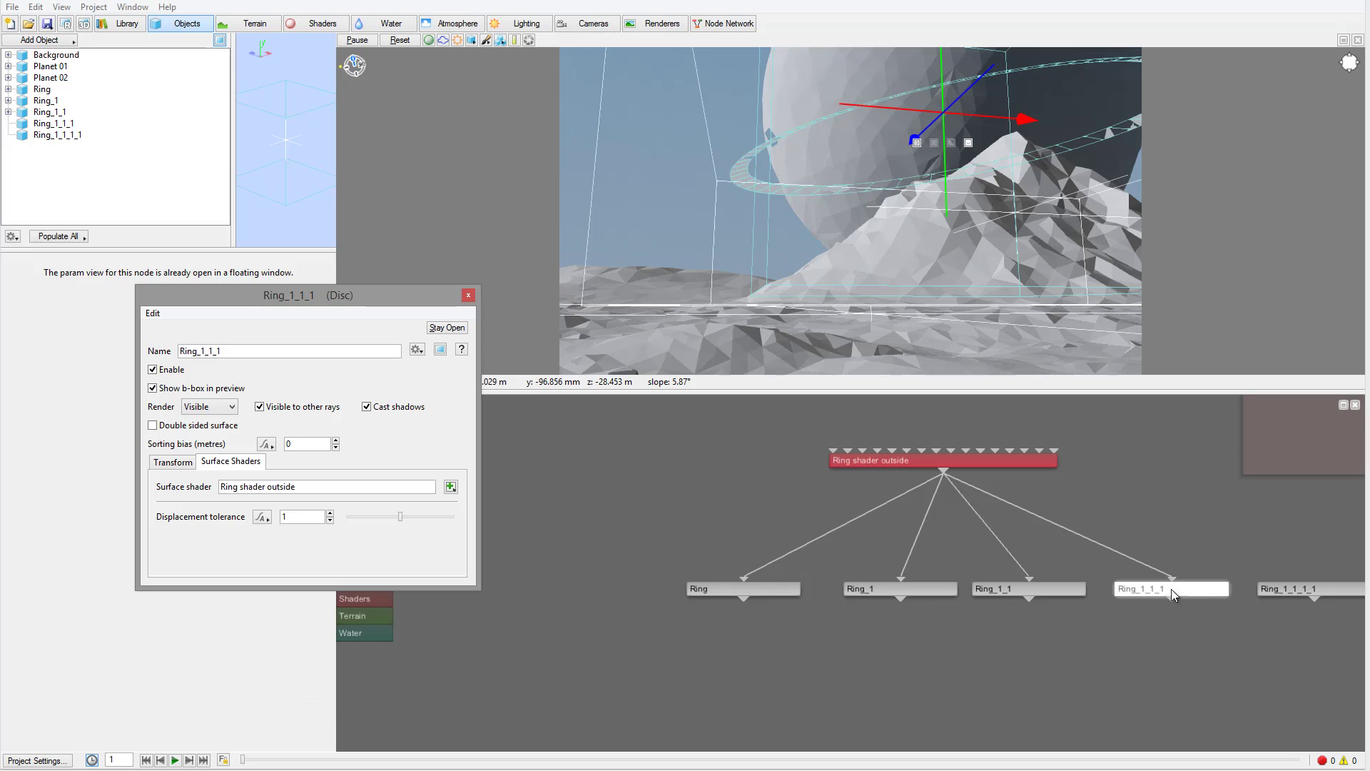
Assign Ring shader outside as the surface shader of the Ring_1_1_1_1 disc and close its settings.
click(1295, 588)
click(240, 462)
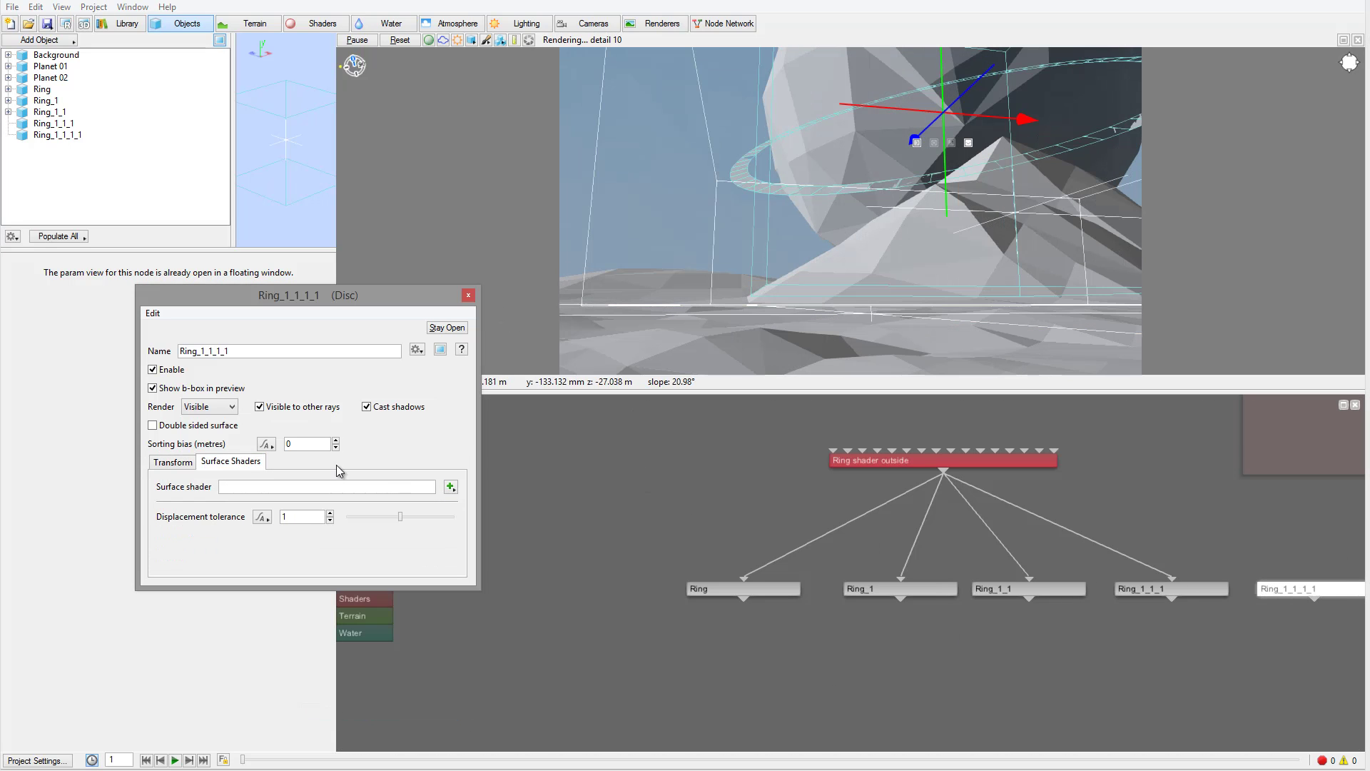
click(451, 486)
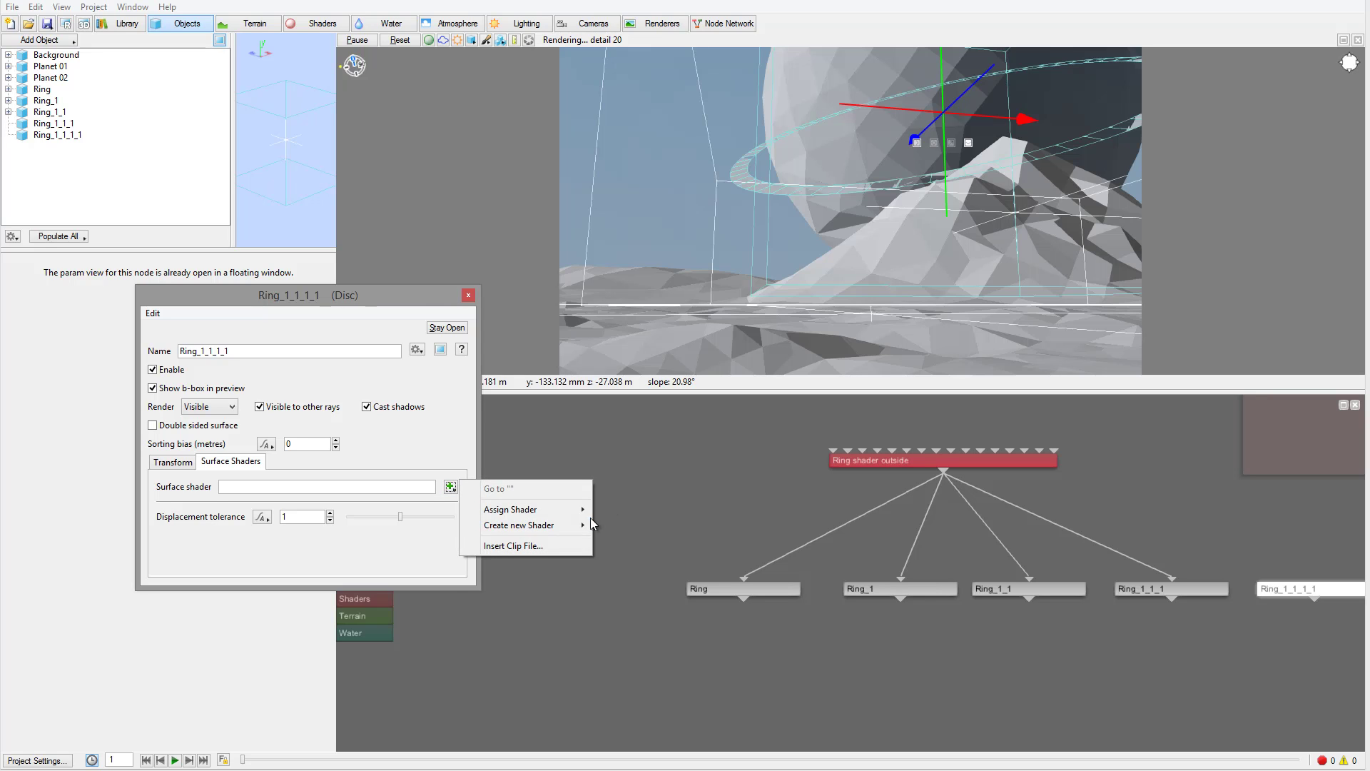
mouse_move(567, 509)
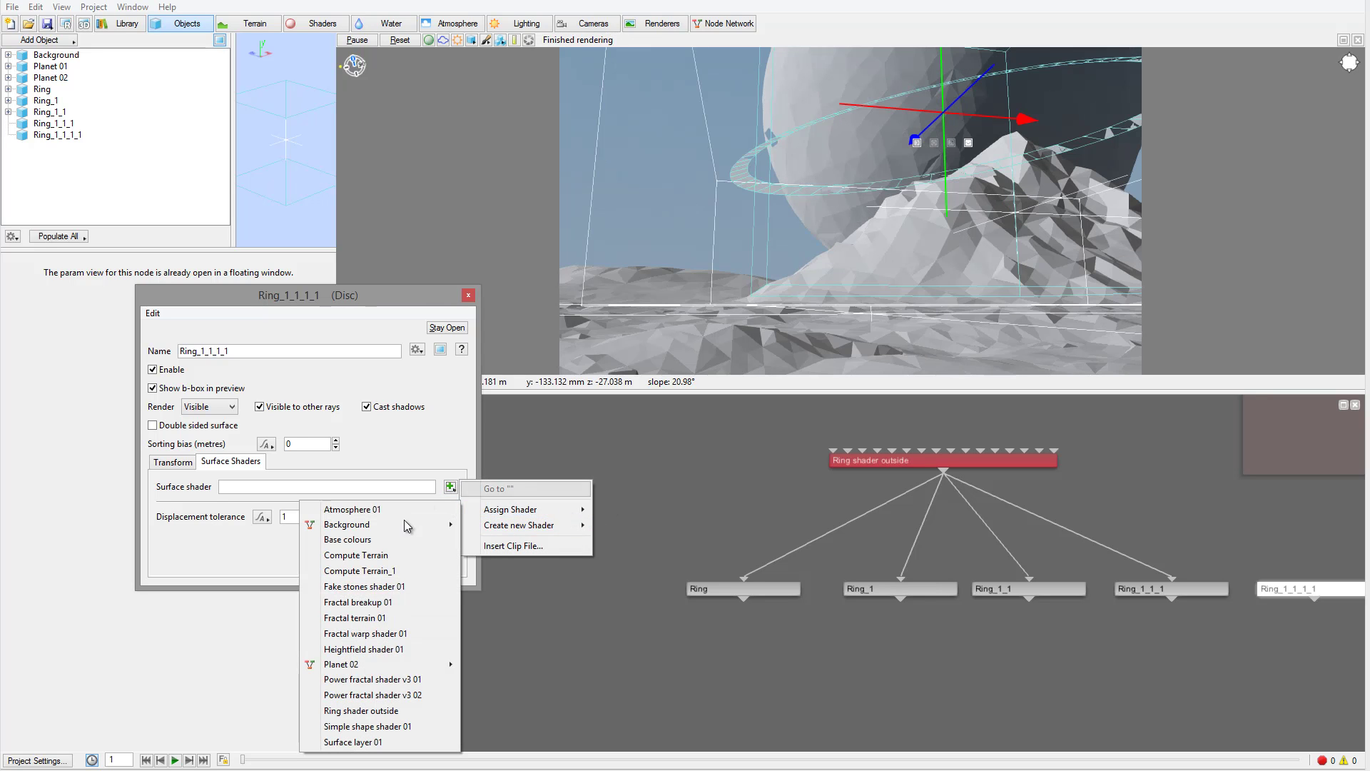
click(398, 711)
click(469, 297)
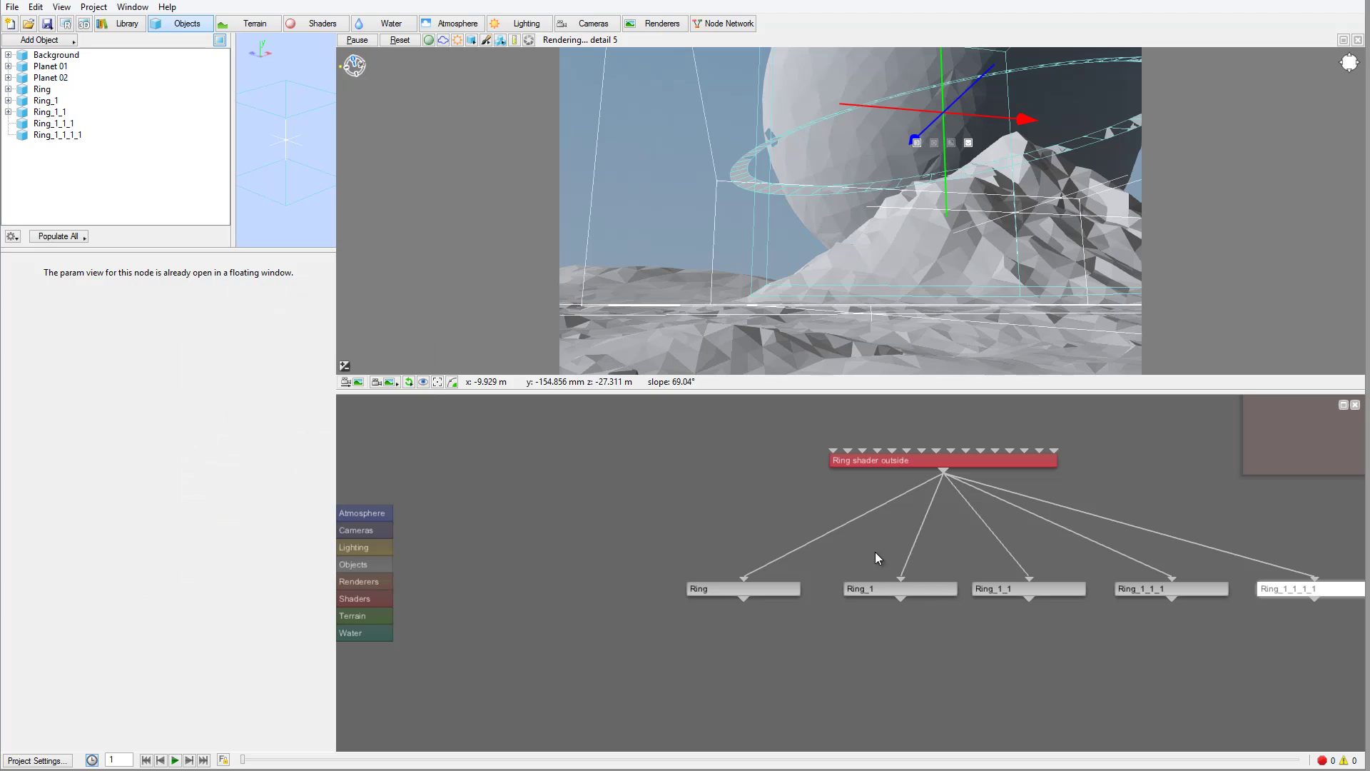
Rearrange the five ring disc nodes and Ring shader outside so the discs form one row spread out beneath the shader.
drag(769, 589, 555, 603)
drag(879, 591, 722, 605)
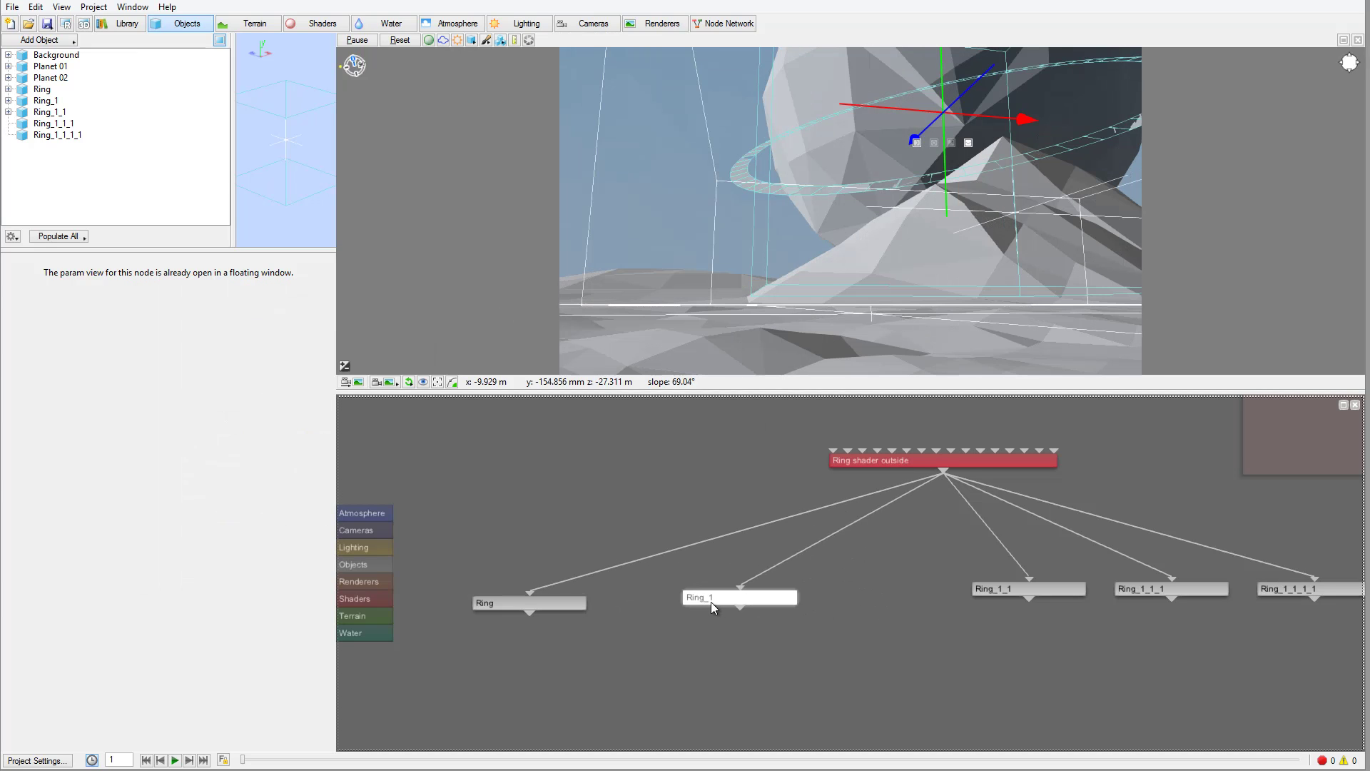
drag(927, 460, 756, 446)
drag(1040, 592, 885, 603)
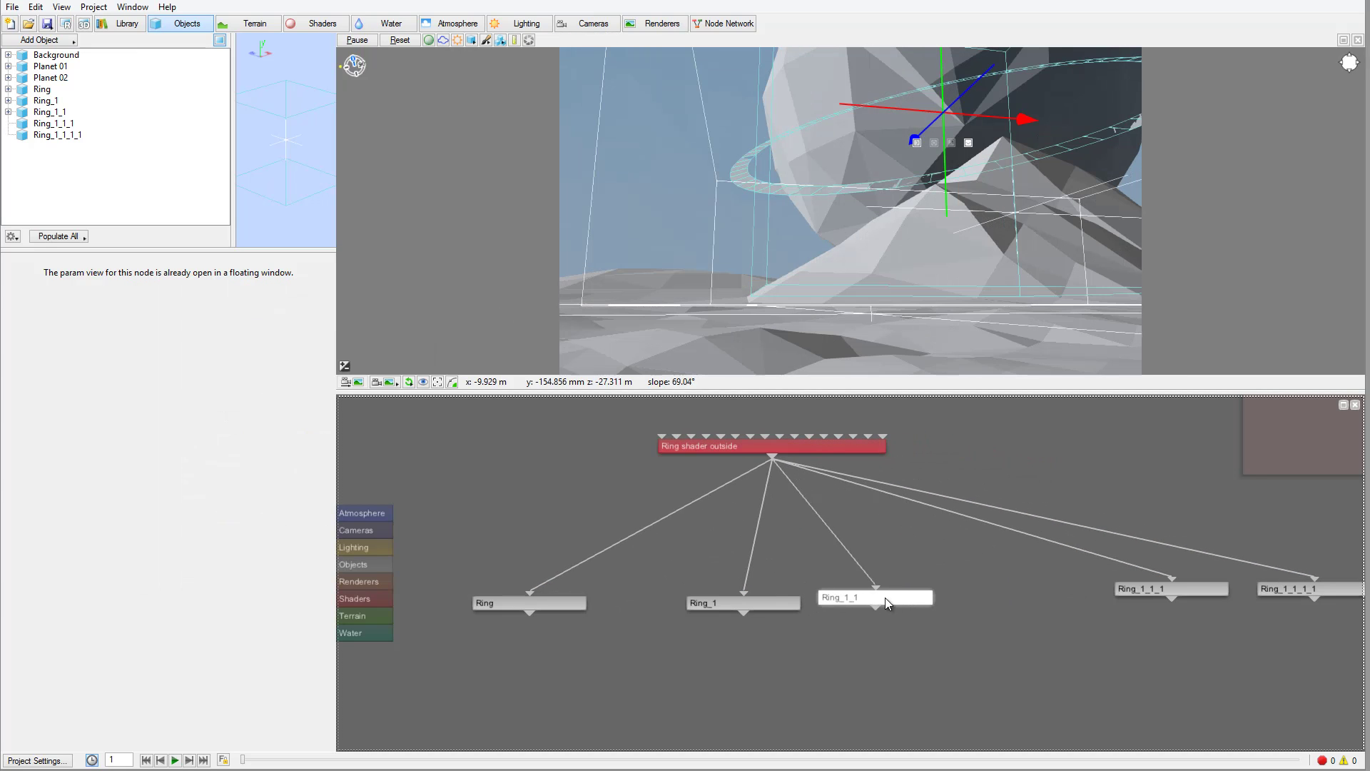
drag(1209, 588, 1036, 604)
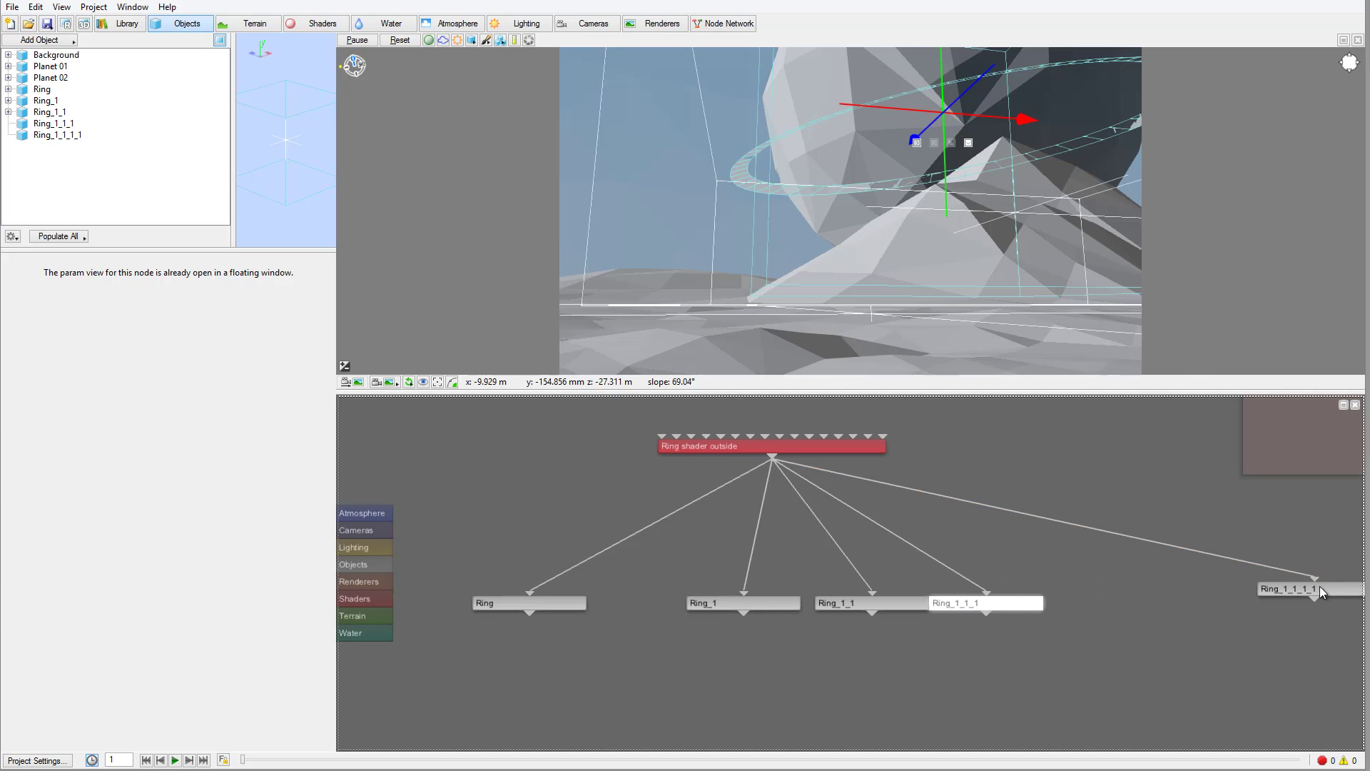
drag(1320, 587, 1106, 603)
drag(726, 606, 683, 605)
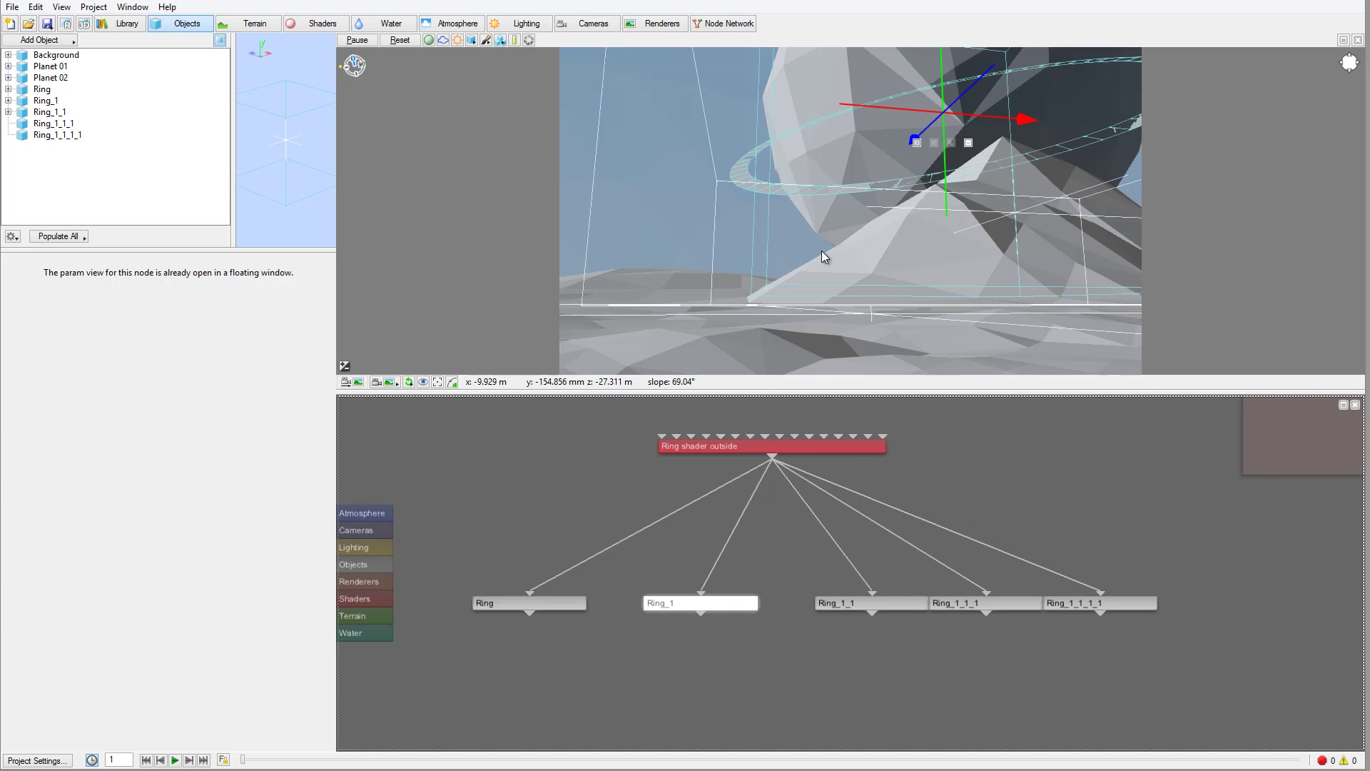
Set the Ring_1 disc's radius to 8.8e+006 and its inner radius to 8.6e+006.
double_click(719, 603)
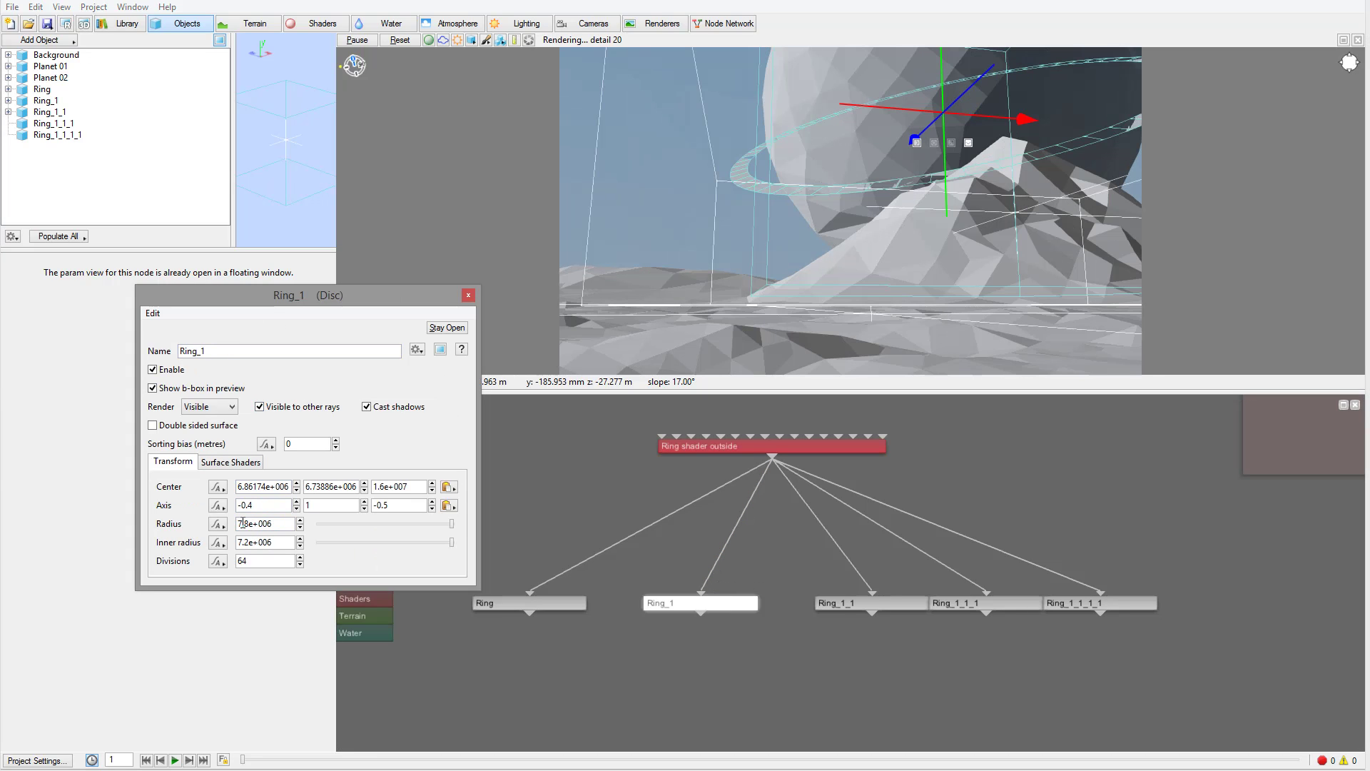
drag(242, 523, 229, 526)
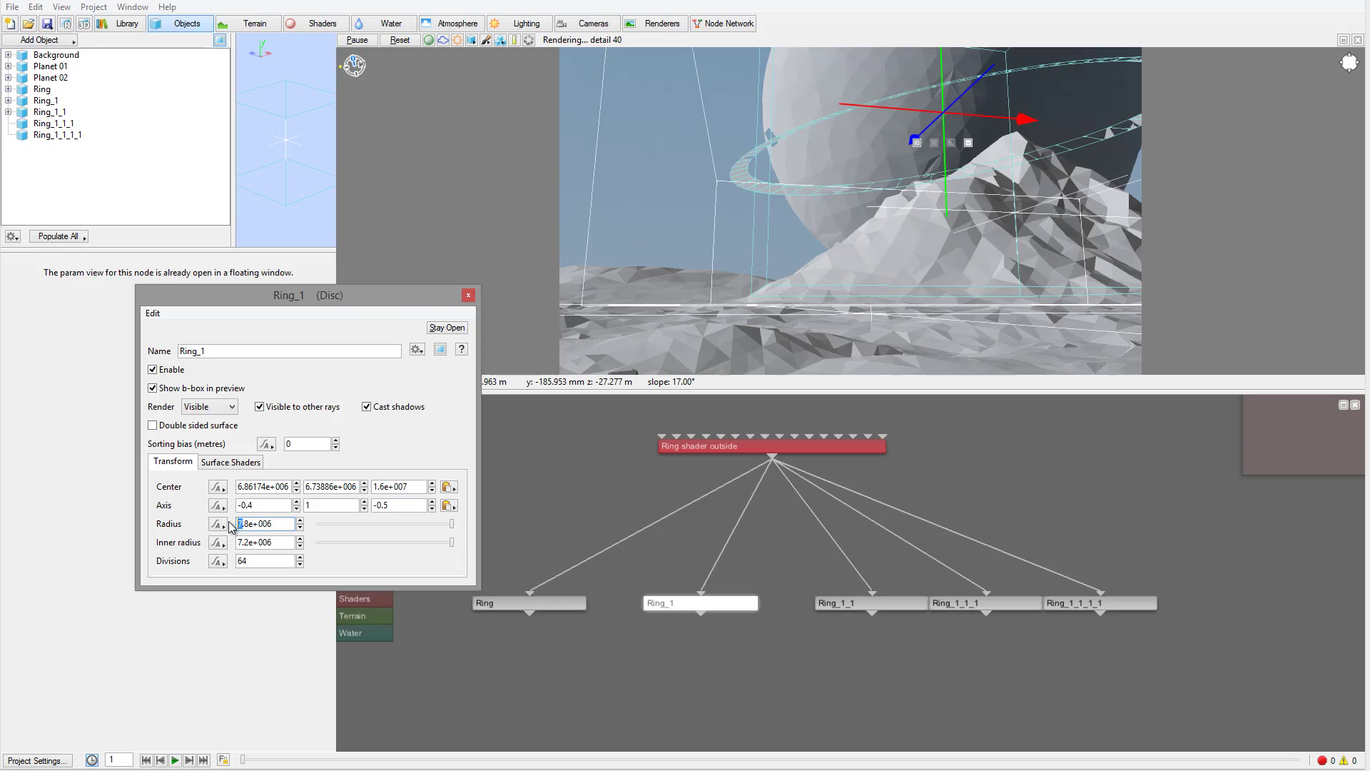
text(8.)
text(8)
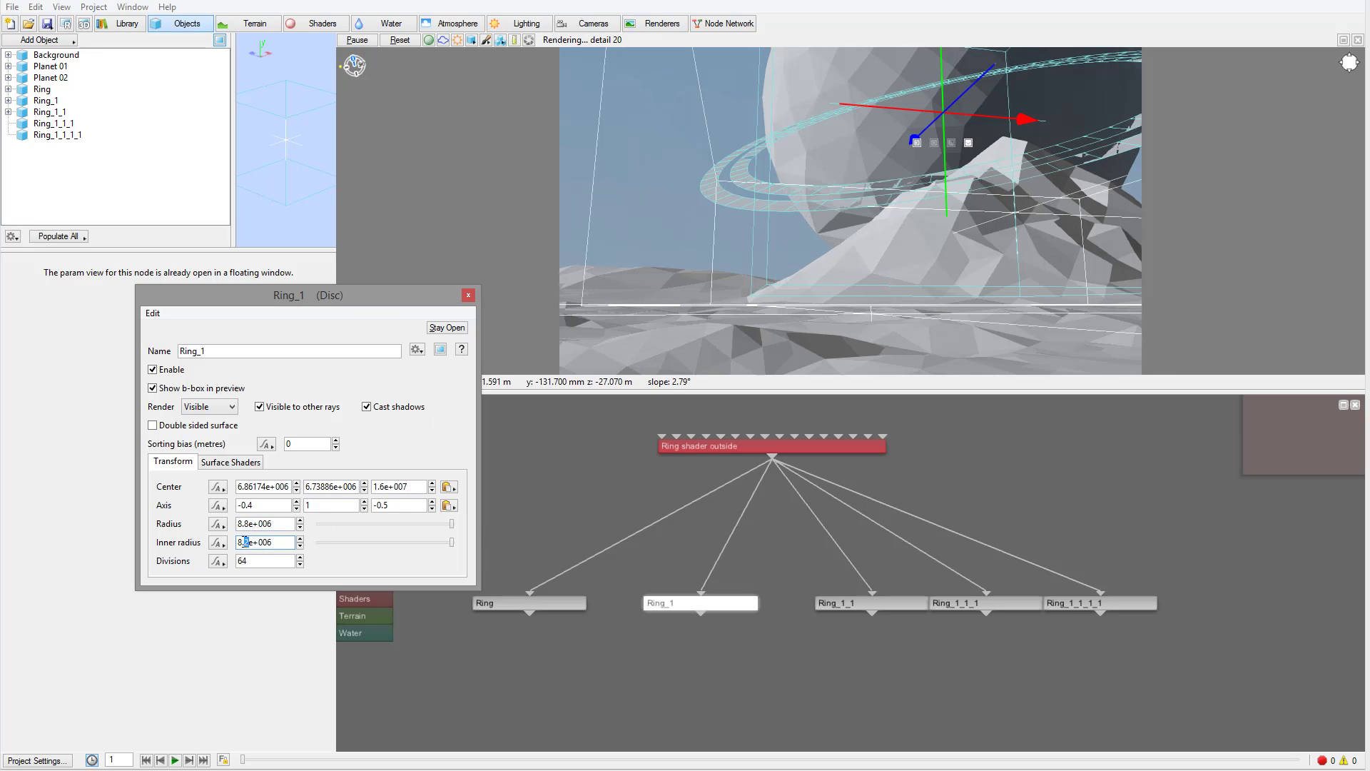
text(6)
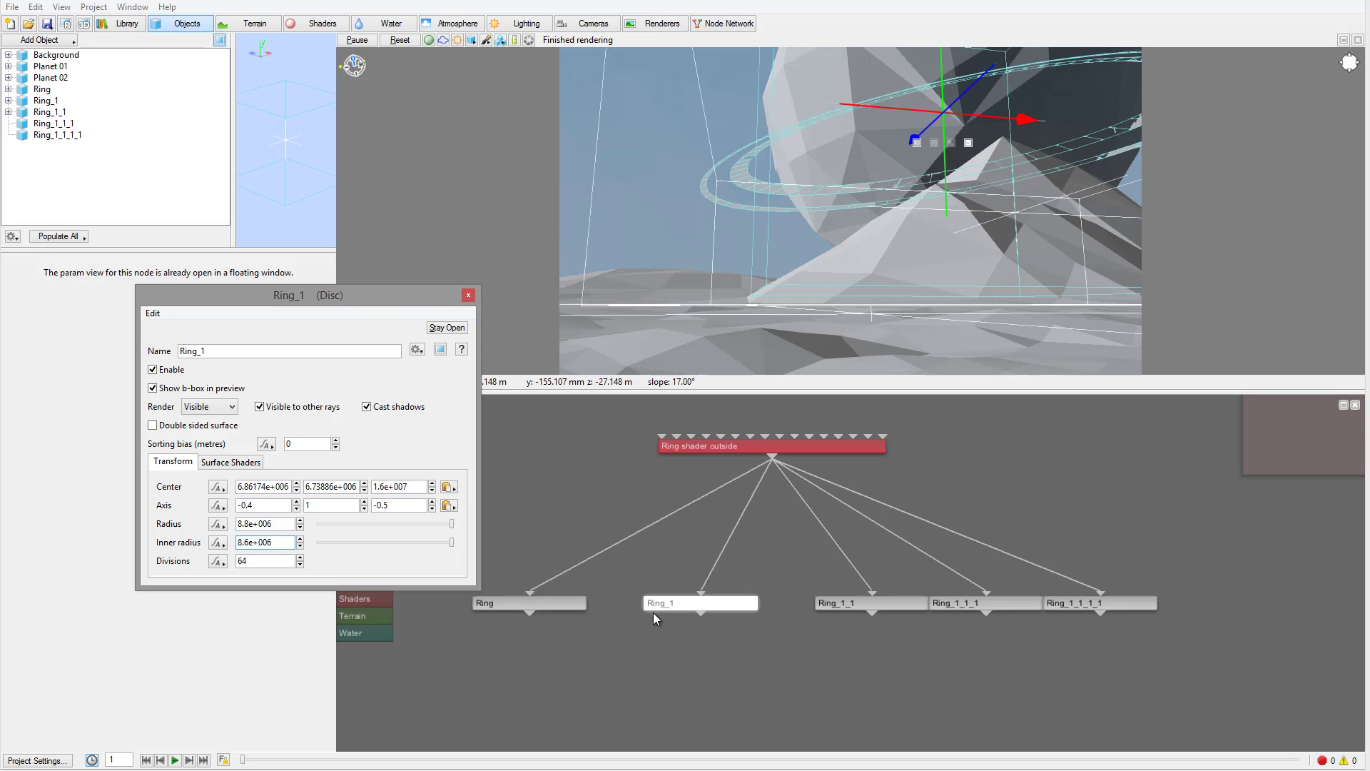
Set the Ring_1_1 disc's radius to 9.8e+006 and its inner radius to 8.9e+006.
click(842, 602)
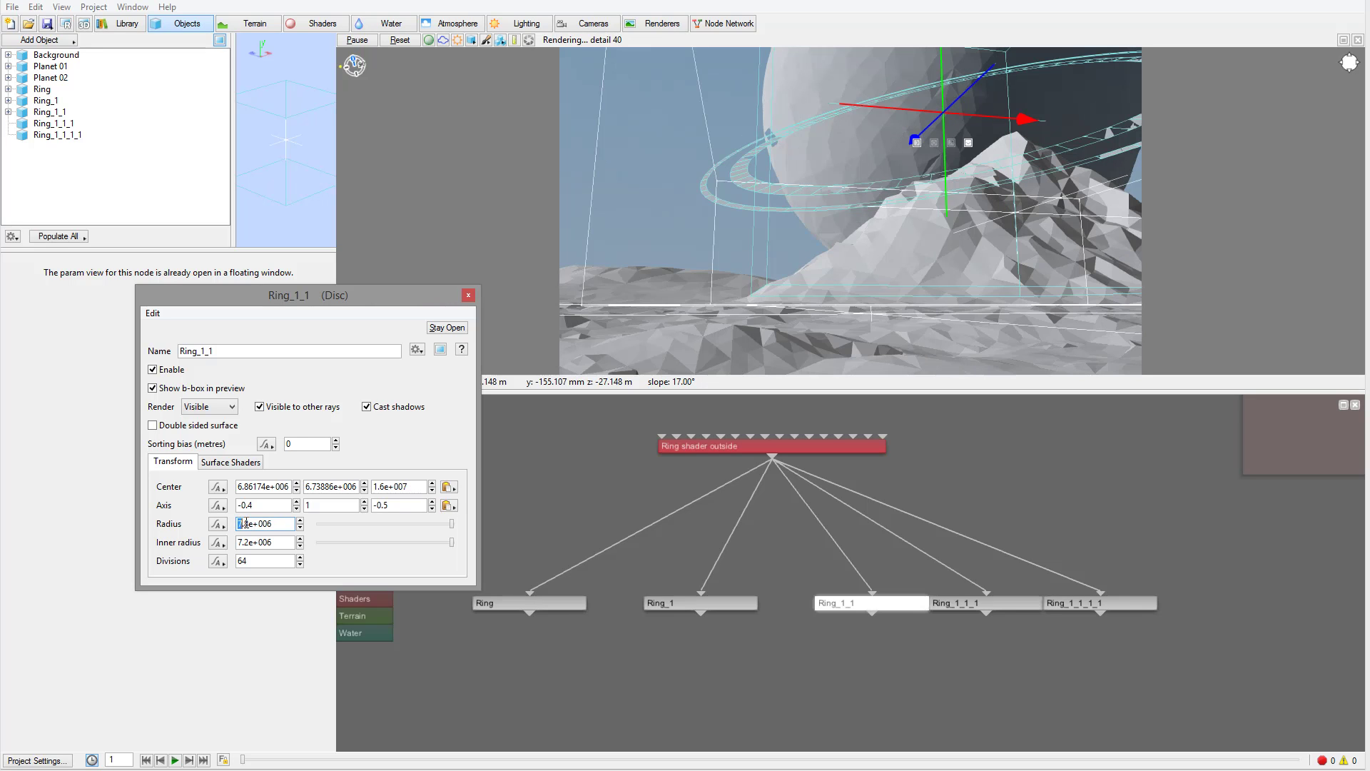
text(9)
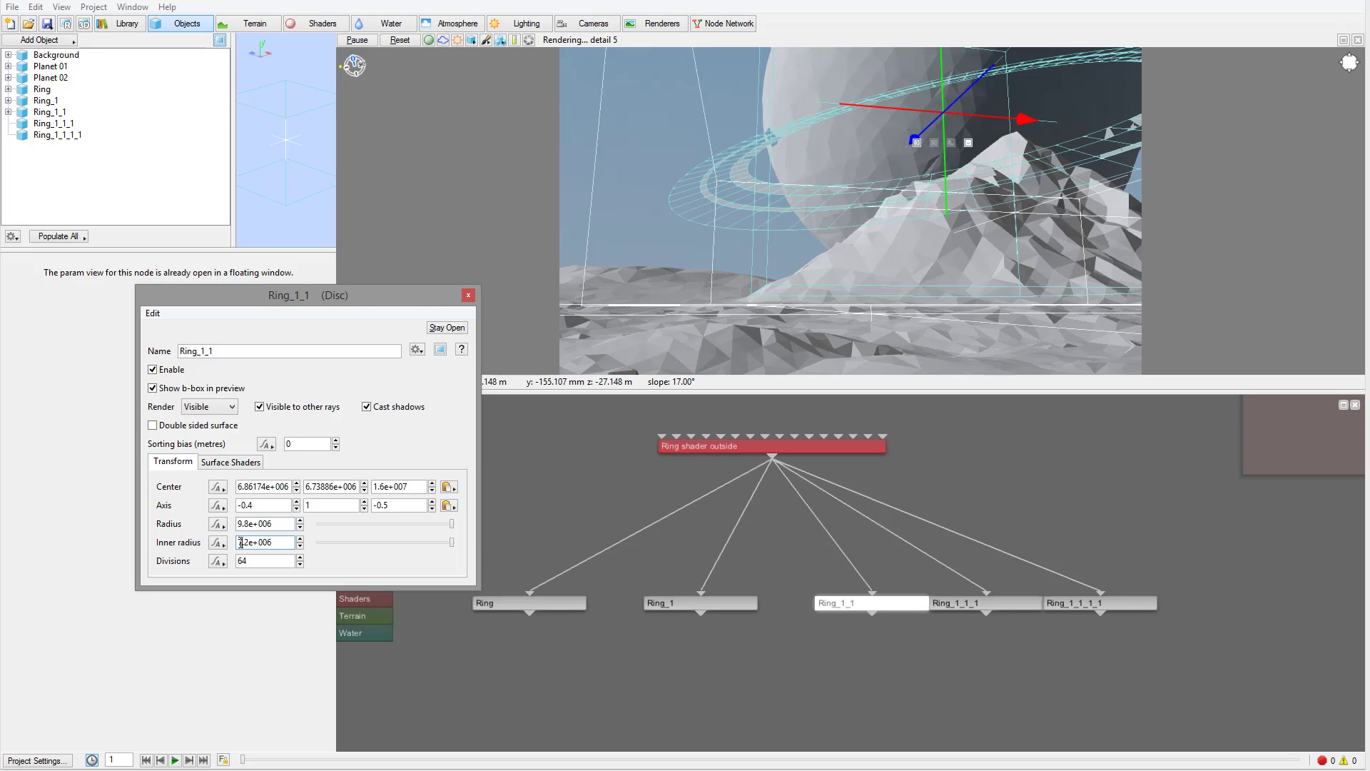
drag(242, 543, 240, 543)
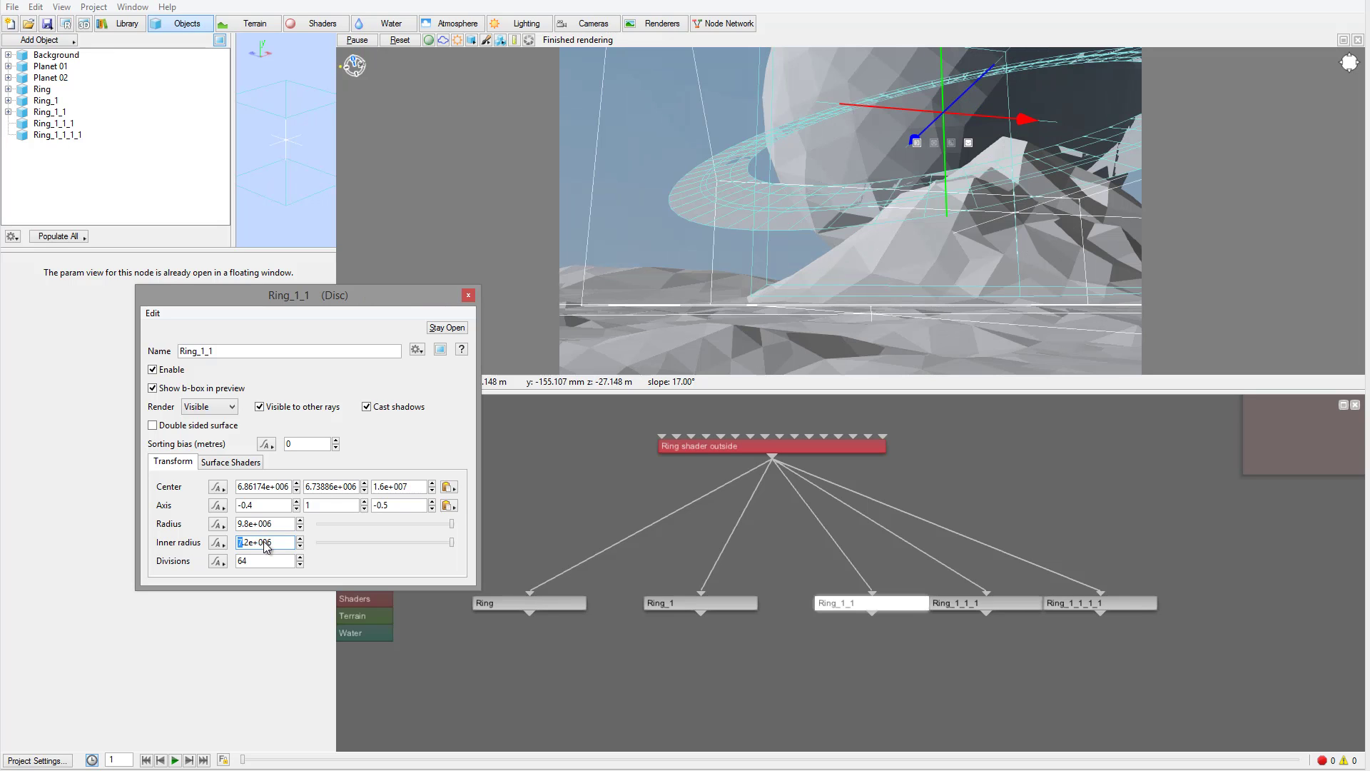
text(8.)
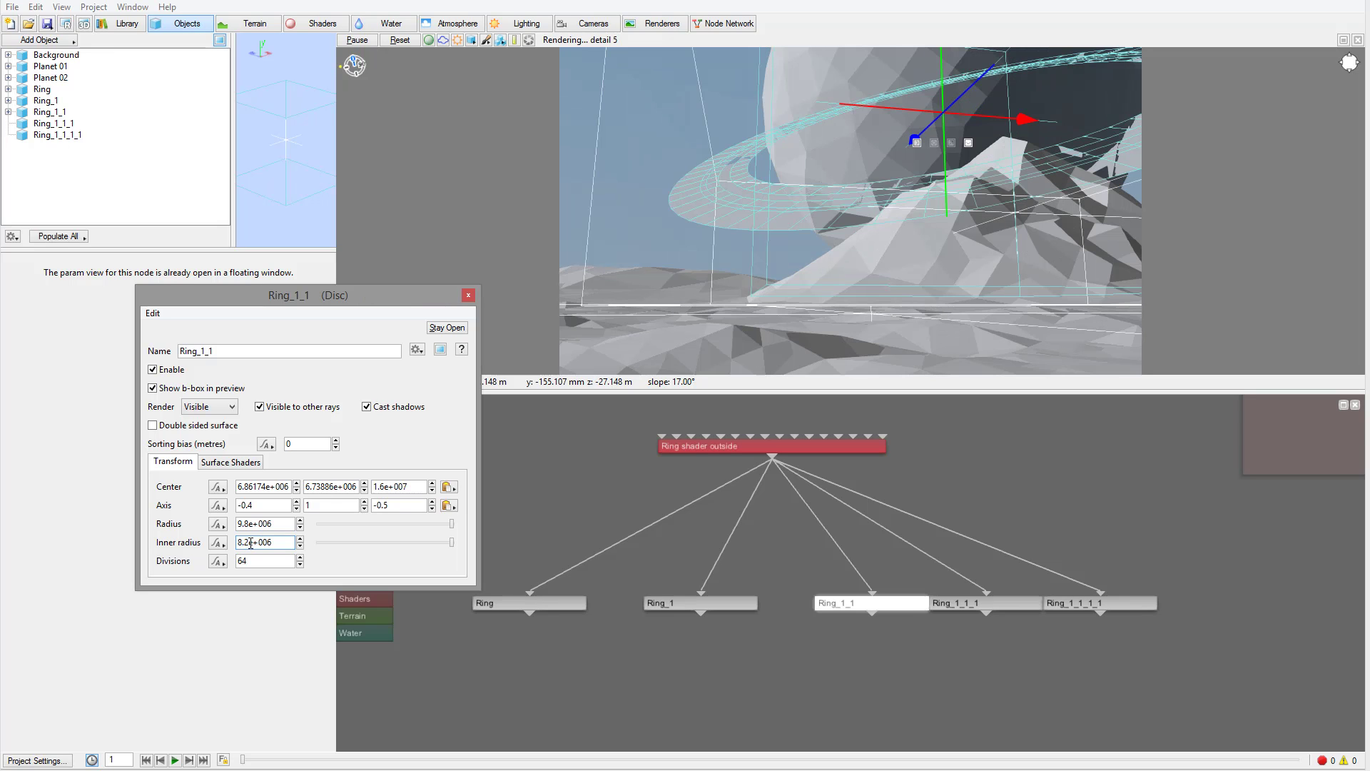
text(9)
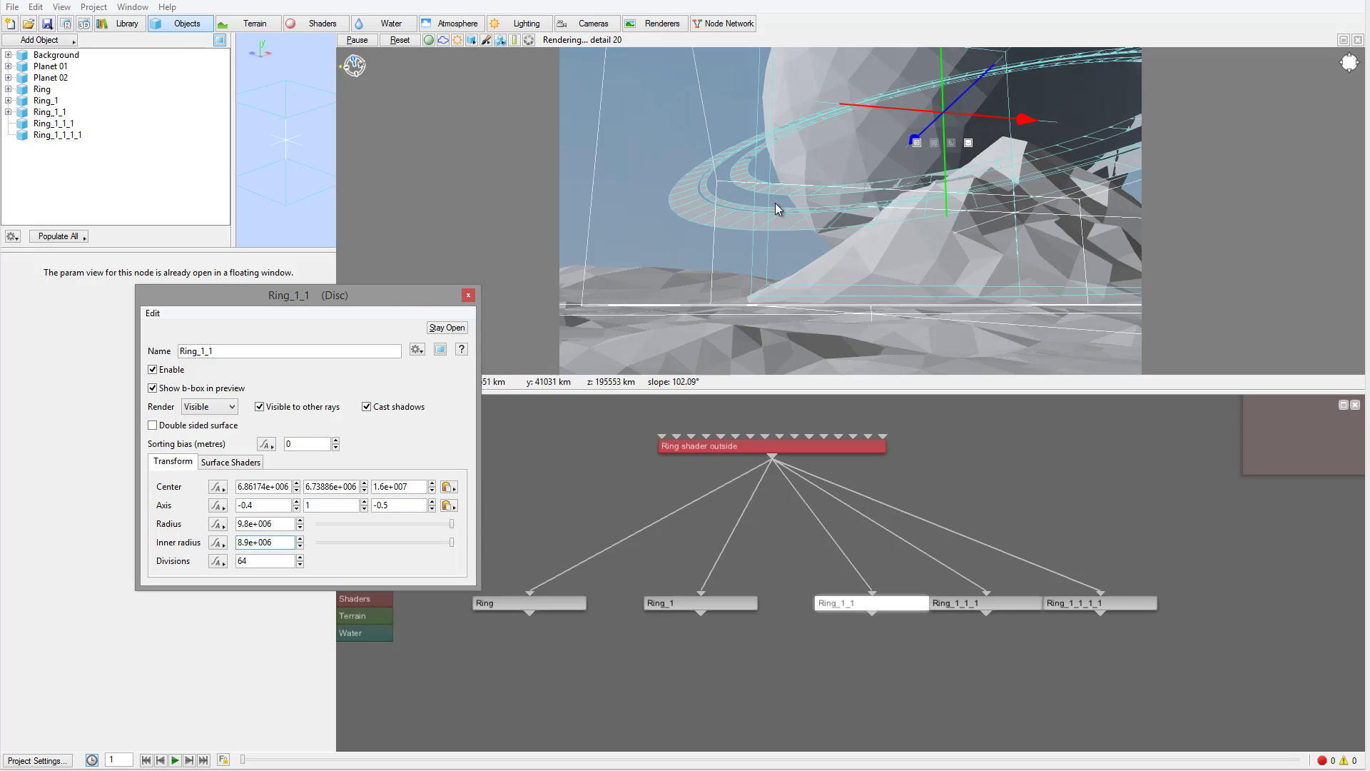
Set the Ring_1_1_1 disc's radius to 8e+006 and its inner radius to 7.95e+006.
click(972, 603)
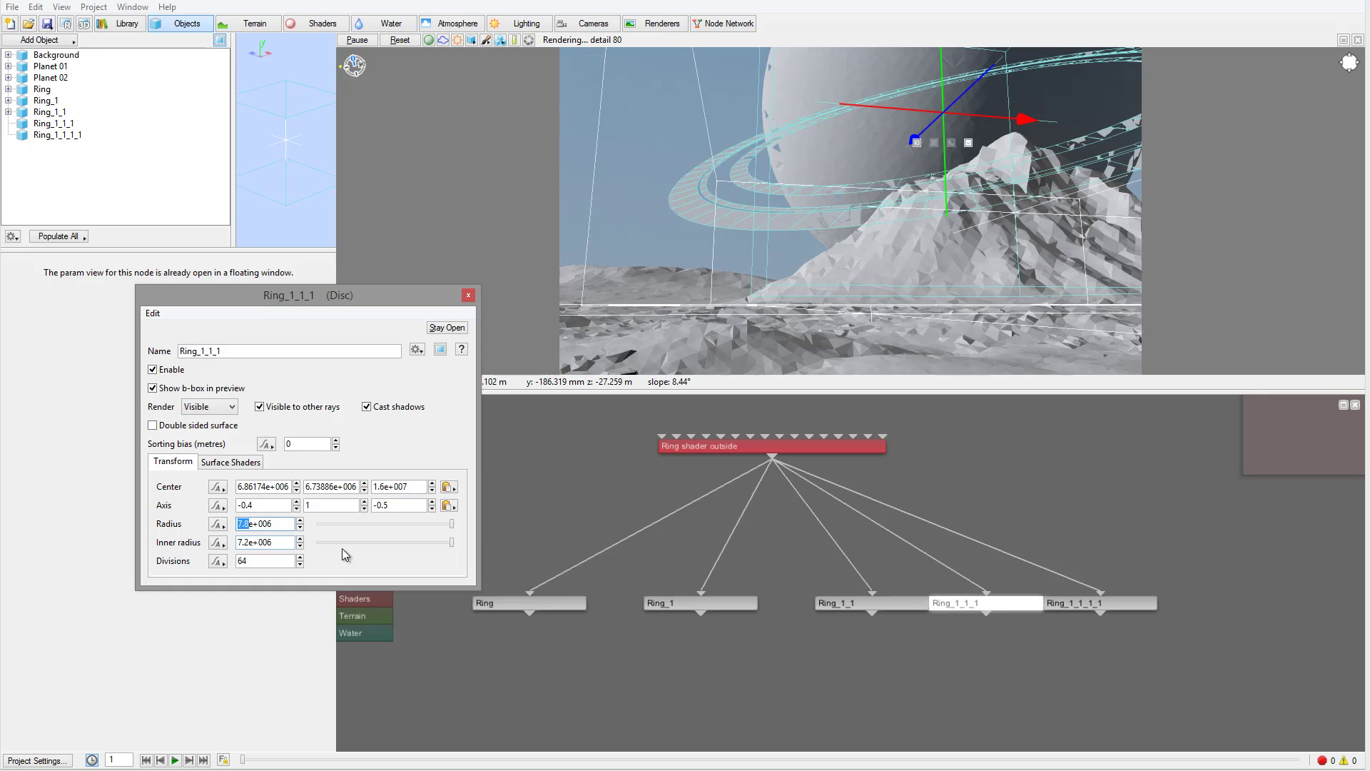
text(8)
key(Return)
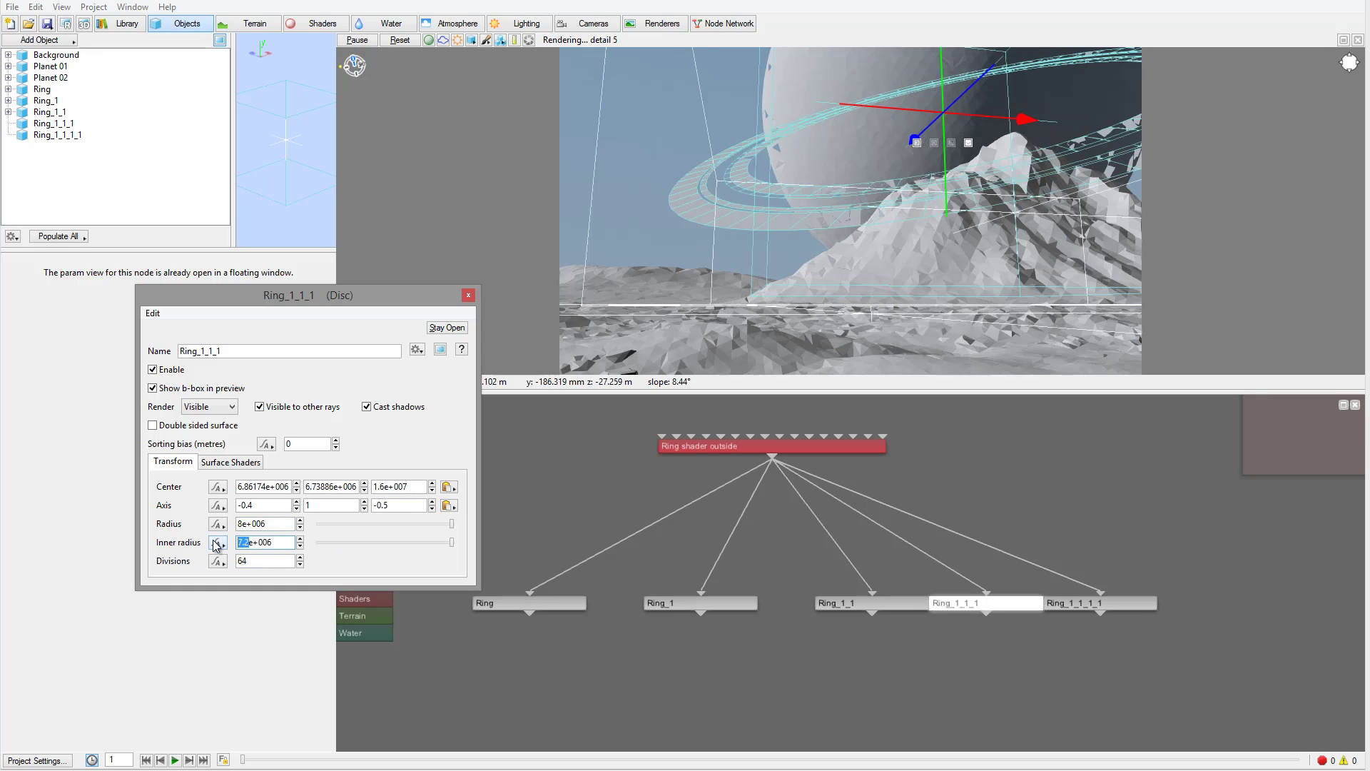
text(7.)
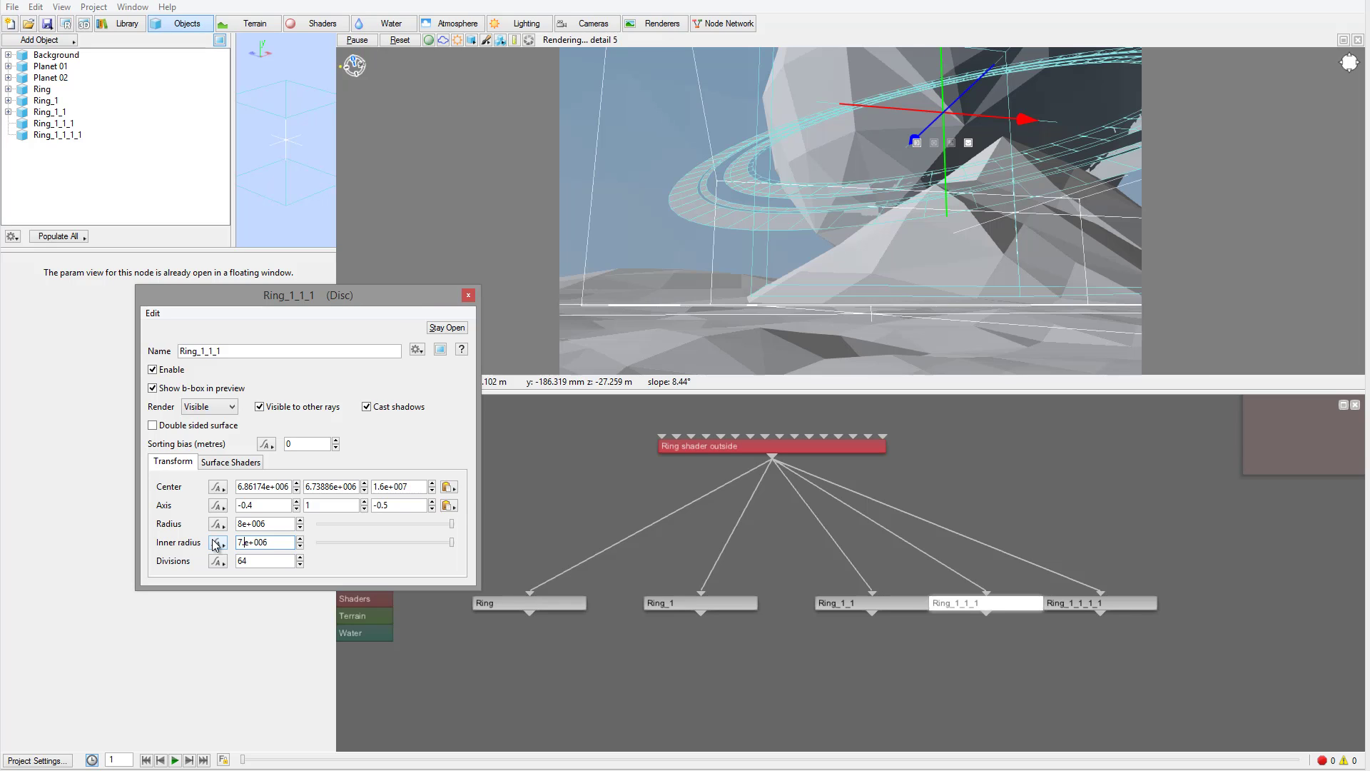
text(95)
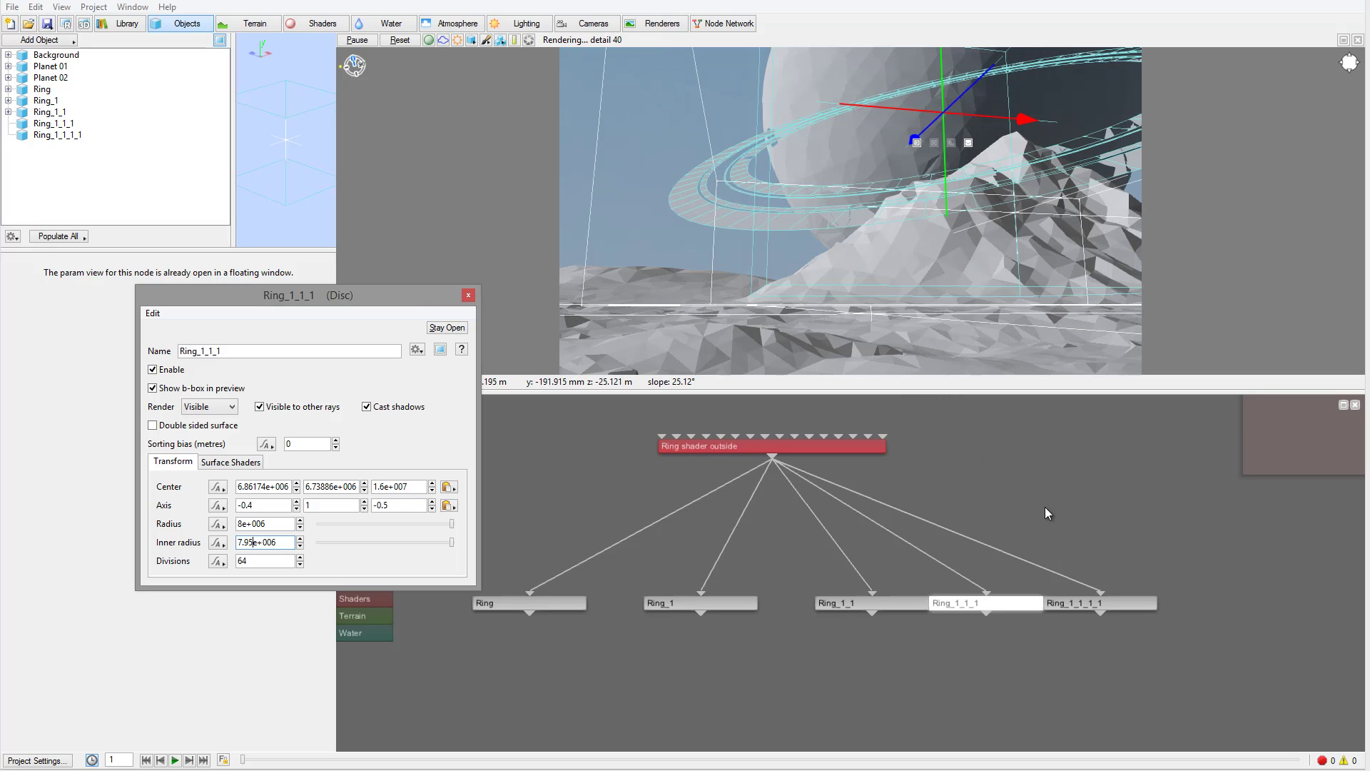
Set the Ring_1_1_1_1 disc's radius to 8.2e+006 and its inner radius to 8.1e+006.
click(1085, 605)
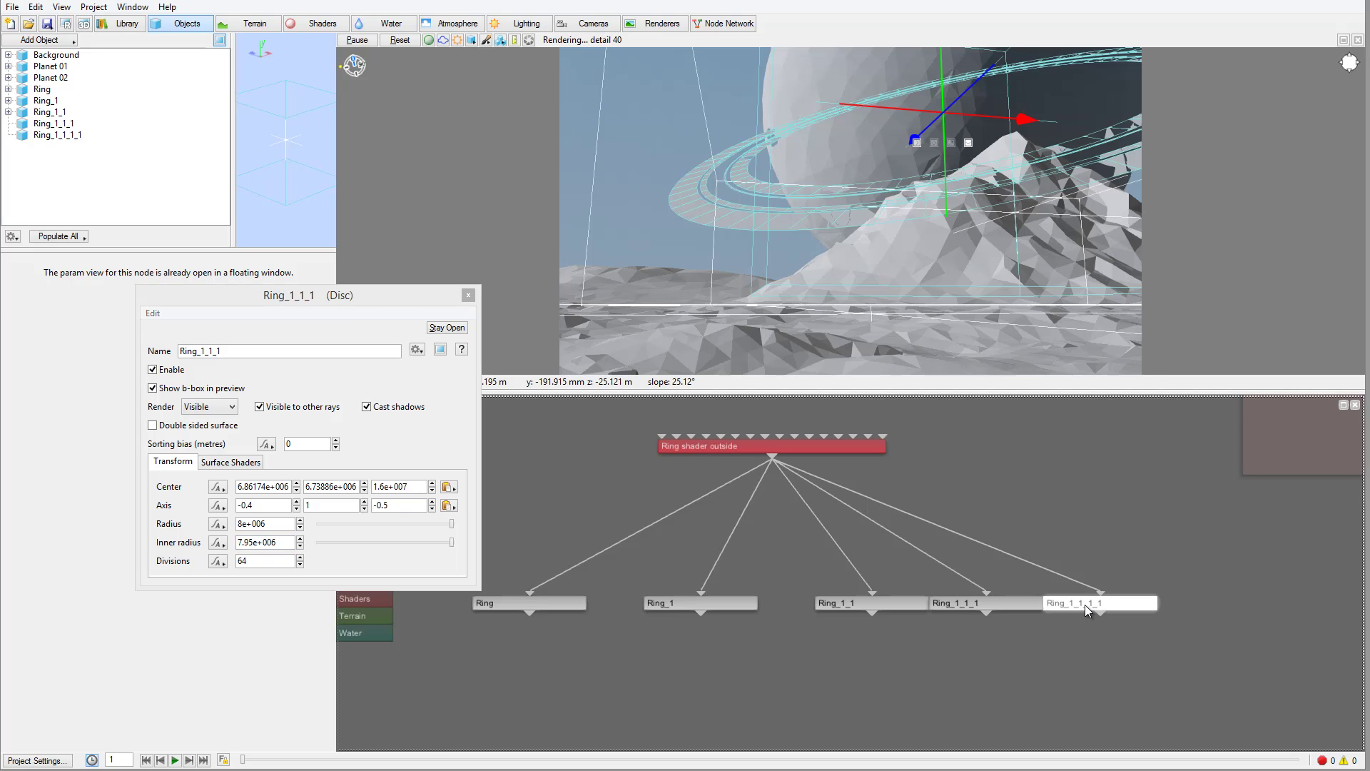
drag(249, 523, 144, 517)
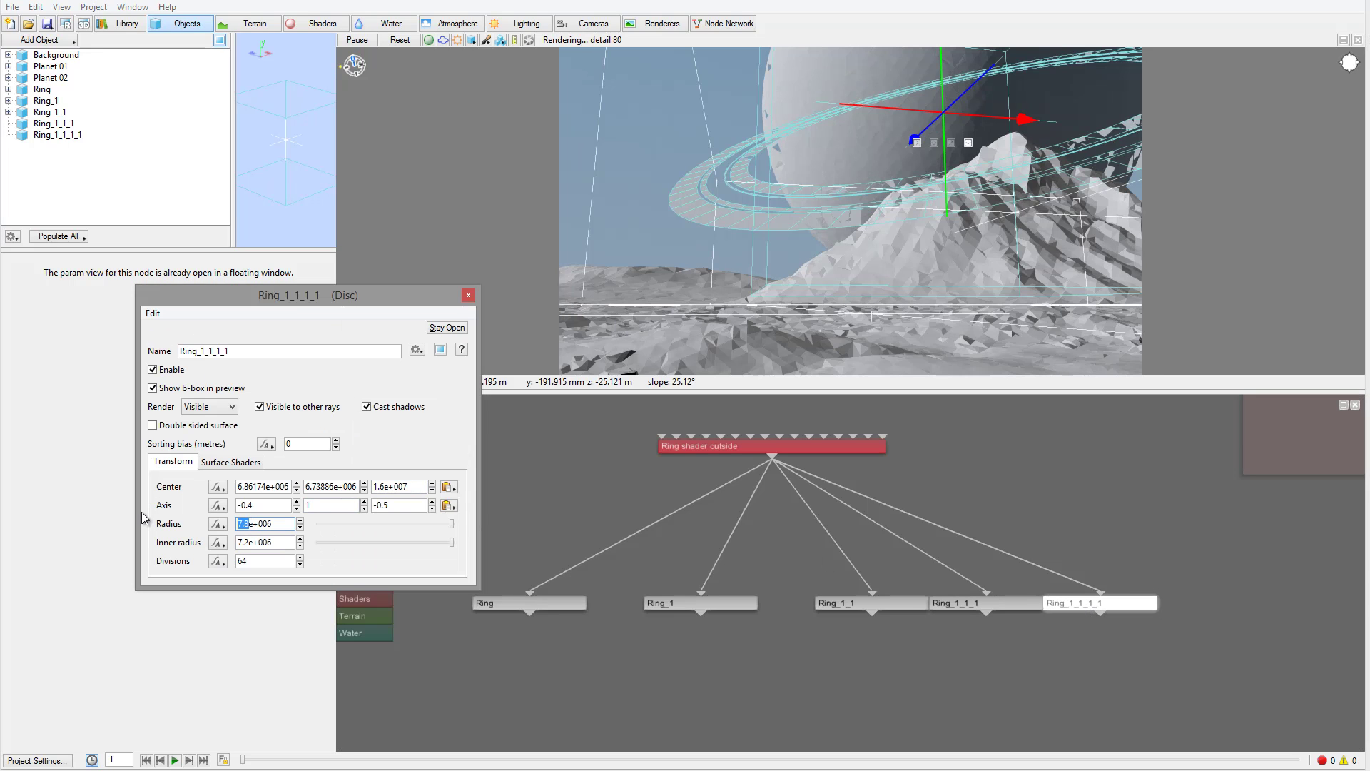
text(8.2)
drag(249, 542, 223, 541)
text(8.1)
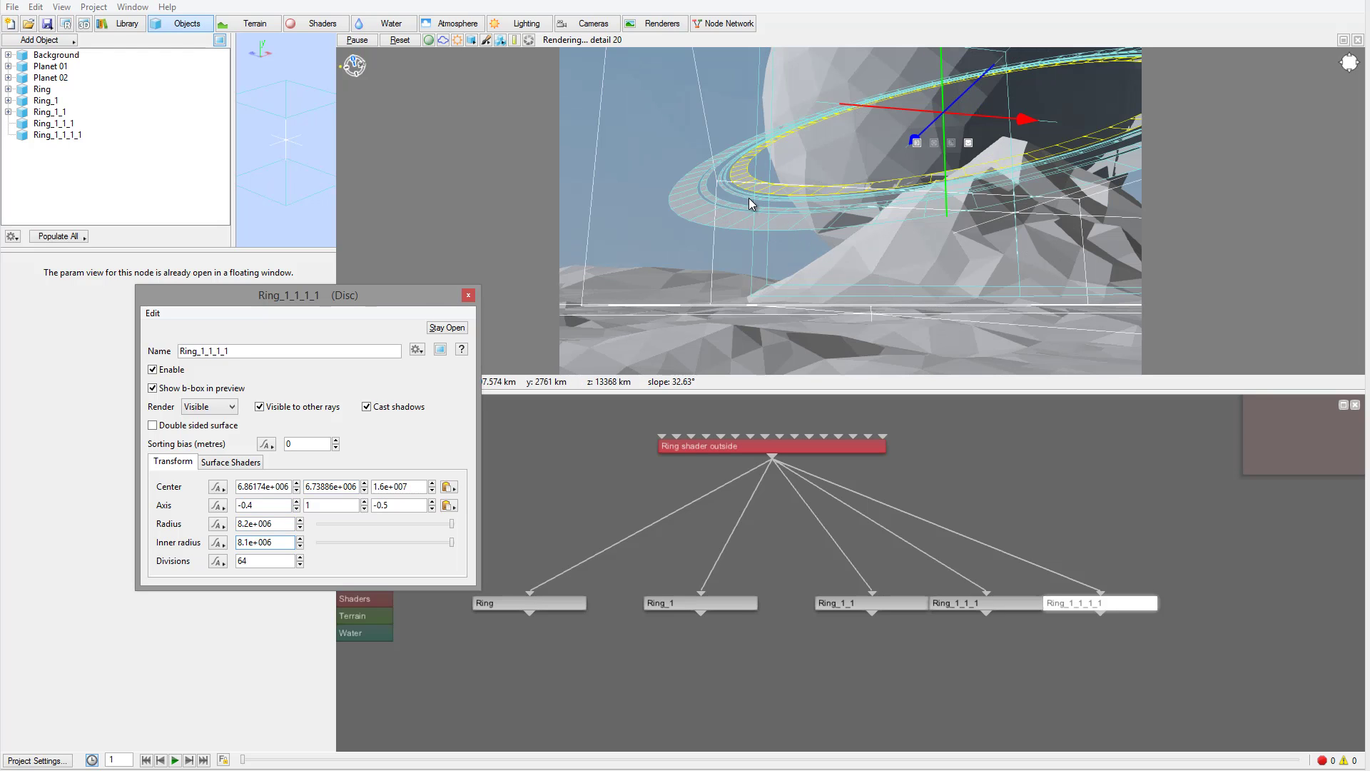
Widen the Ring_1_1_1_1 disc by setting its radius to 8.4e+006.
drag(245, 524, 249, 524)
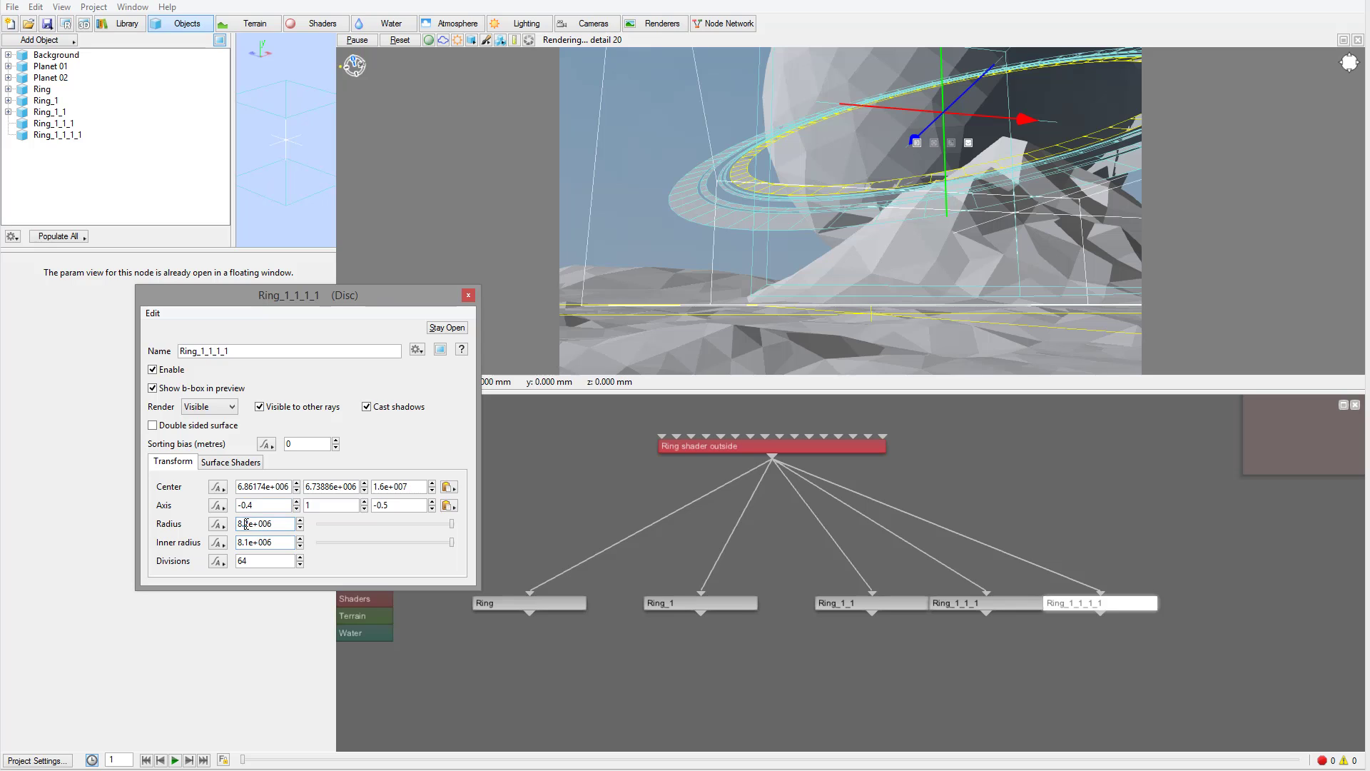
text(4)
key(Return)
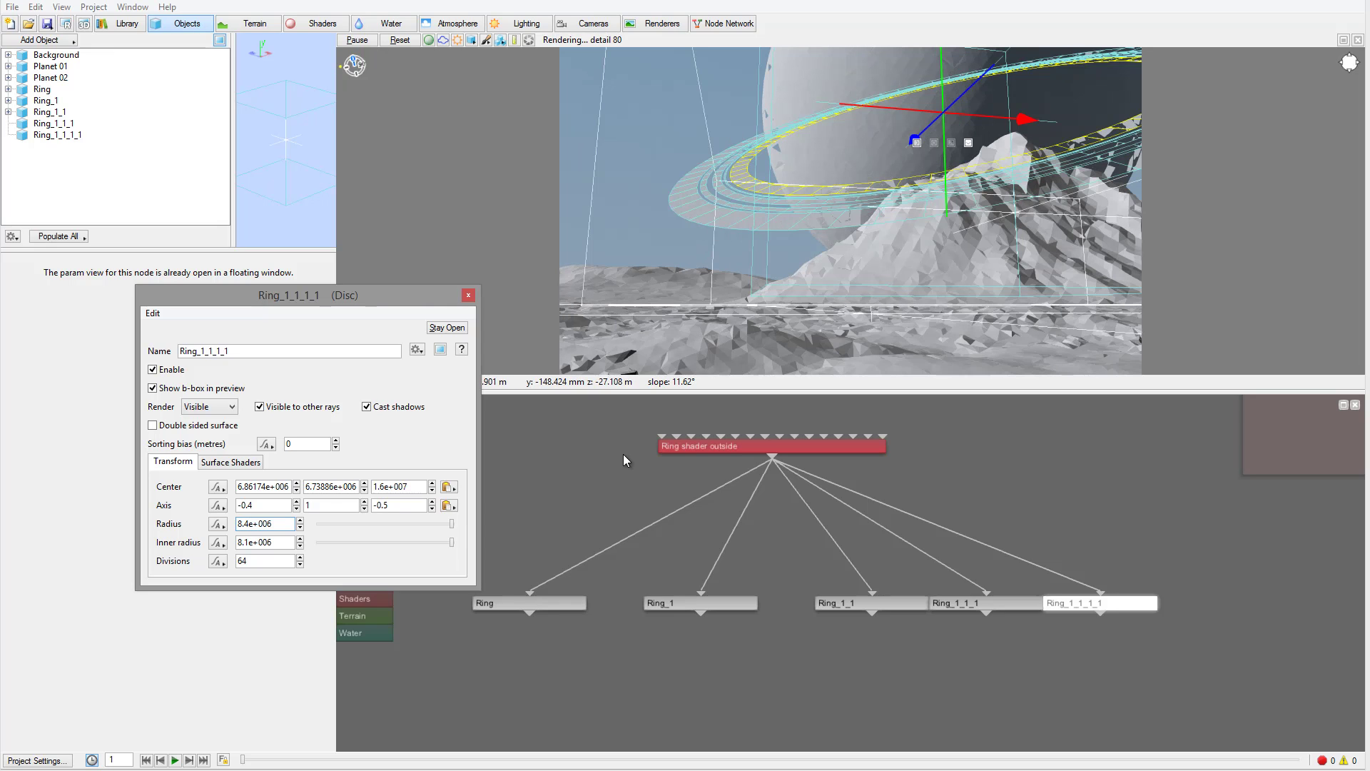
Switch to Photoshop, select a centred circle about 2600 px wide on the circular streak texture, and fill it with white on a new layer.
key(alt+Tab)
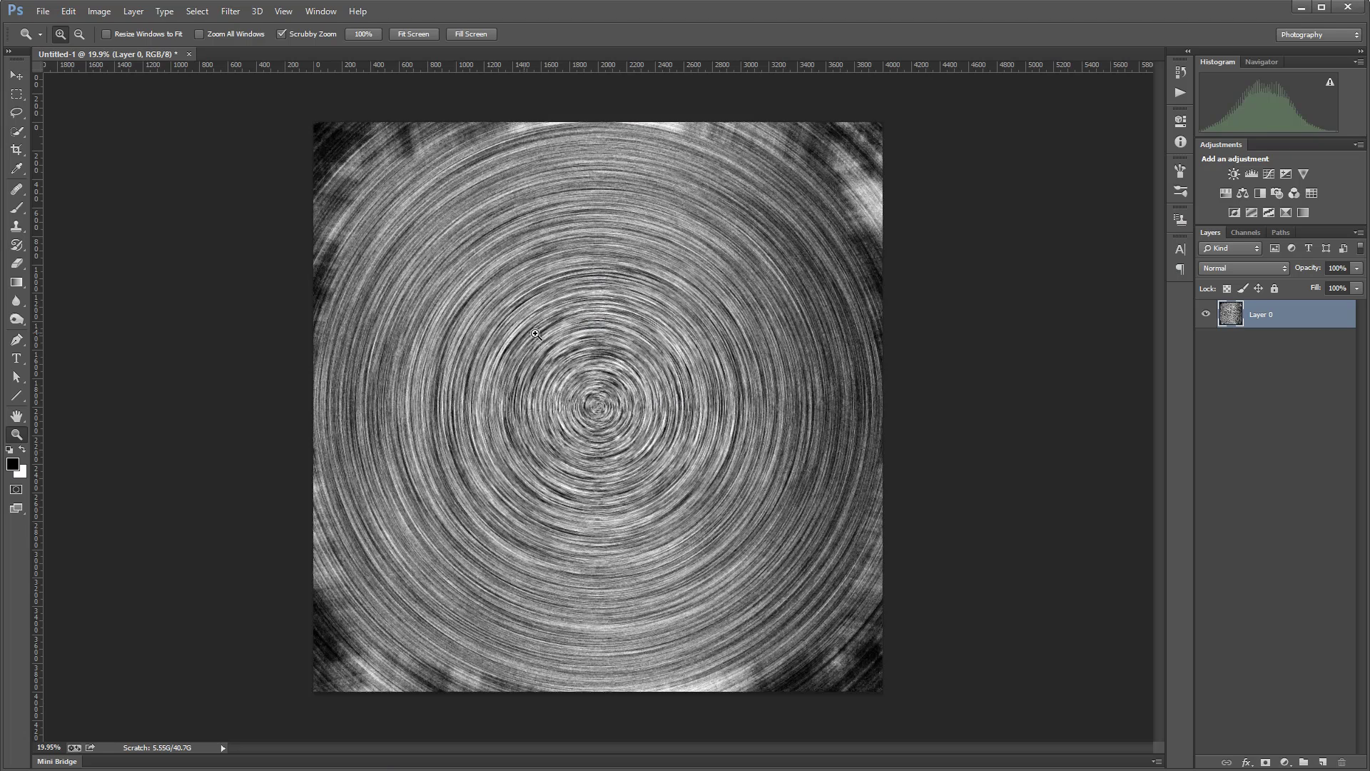
right_click(25, 99)
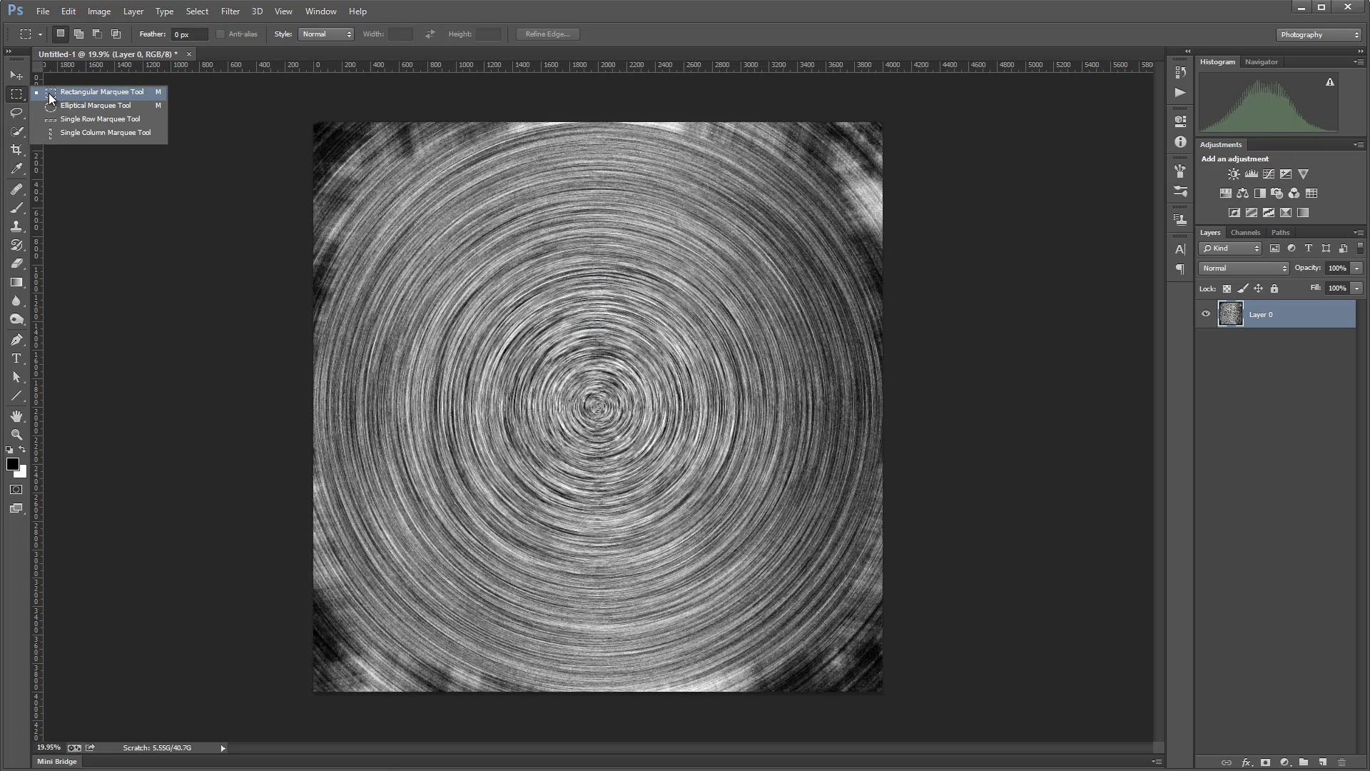
click(65, 104)
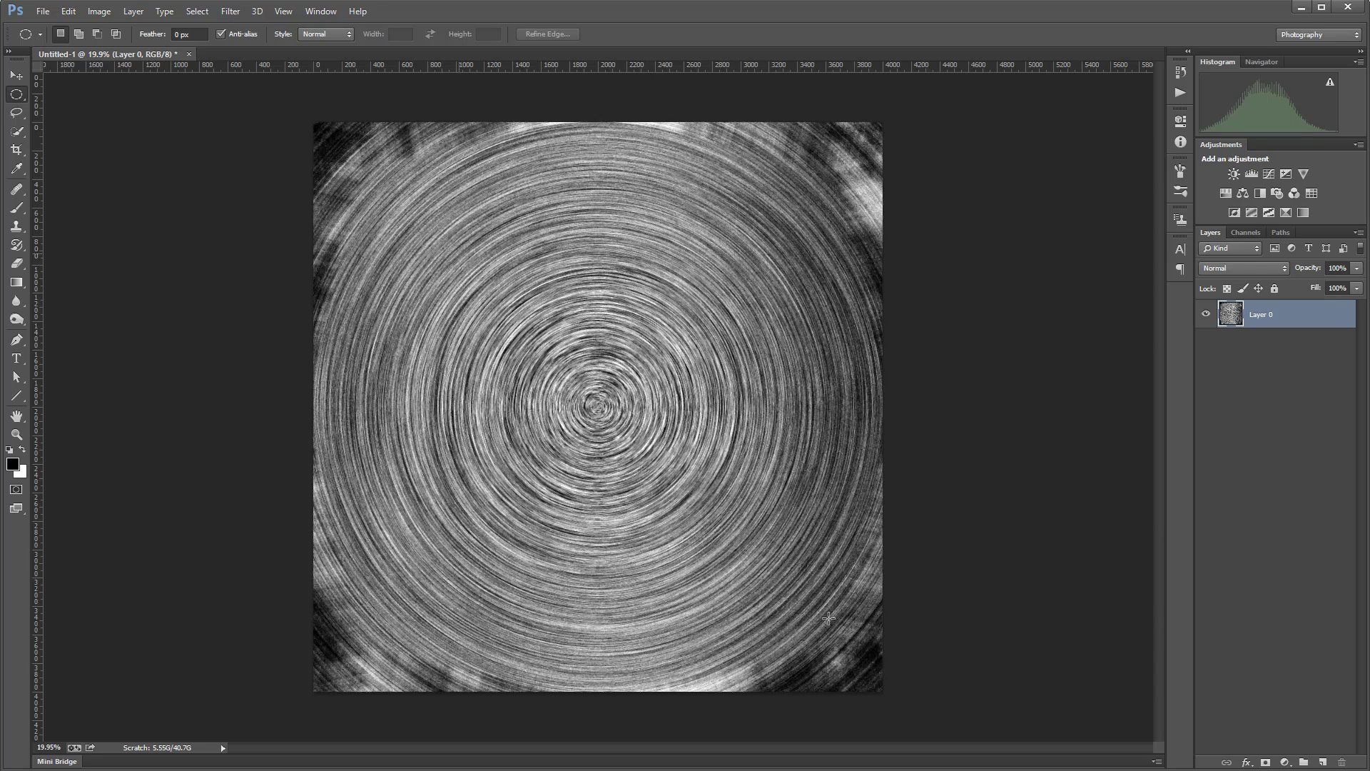
drag(836, 631, 461, 253)
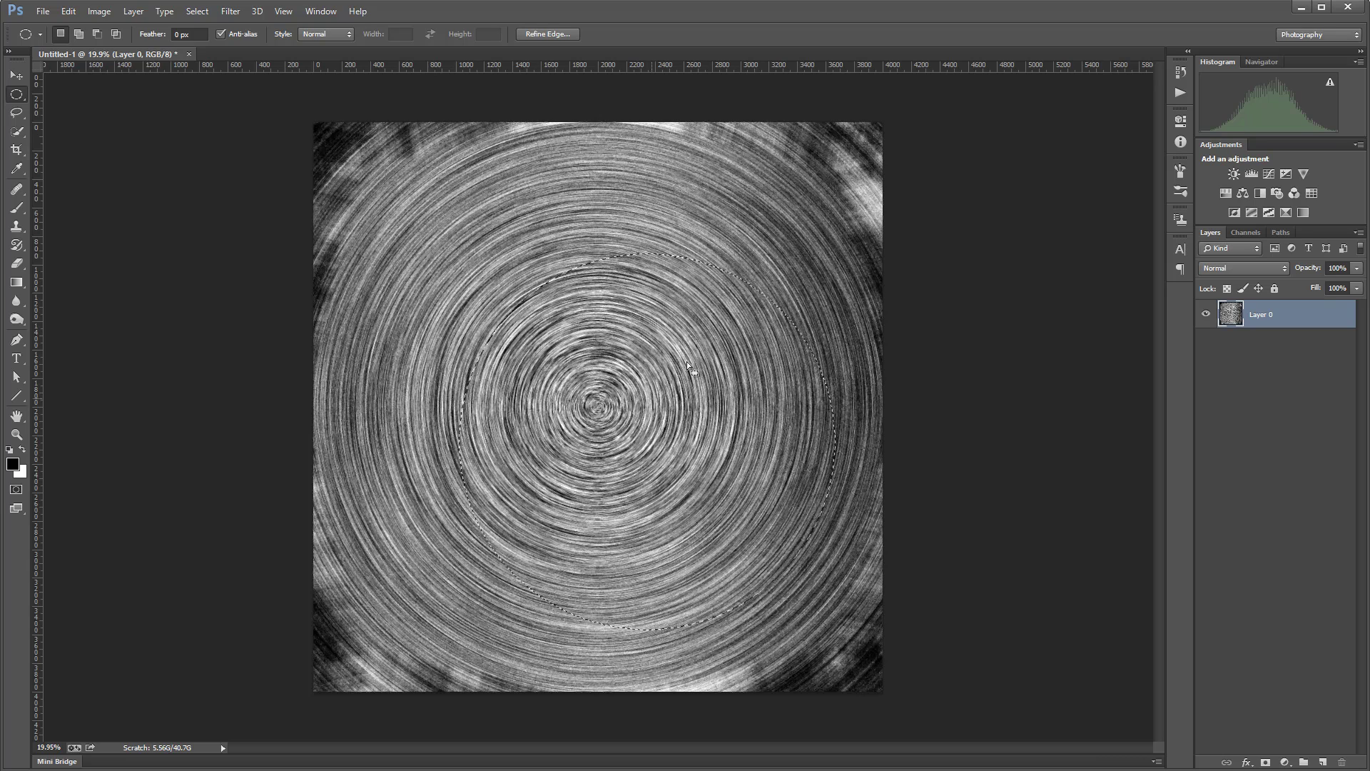
drag(655, 400, 599, 359)
click(1321, 762)
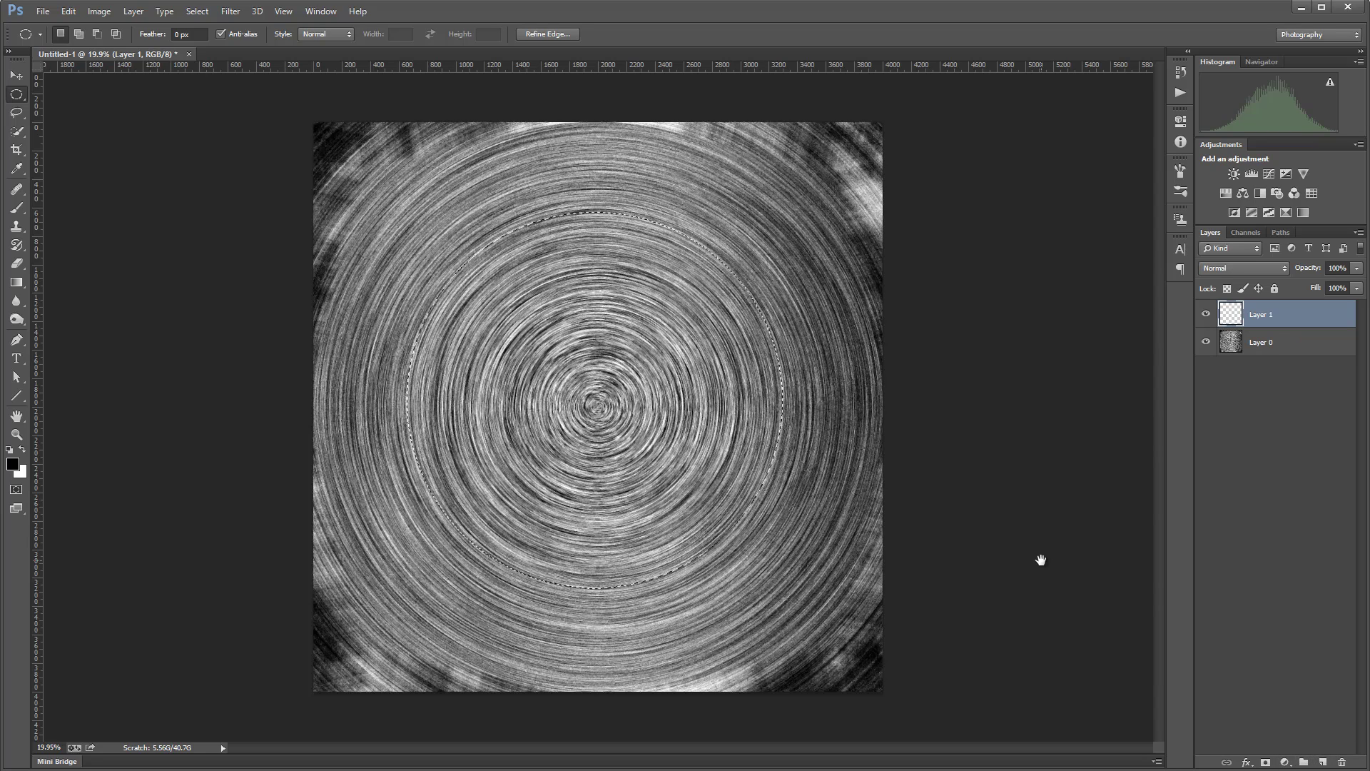
key(ctrl+BackSpace)
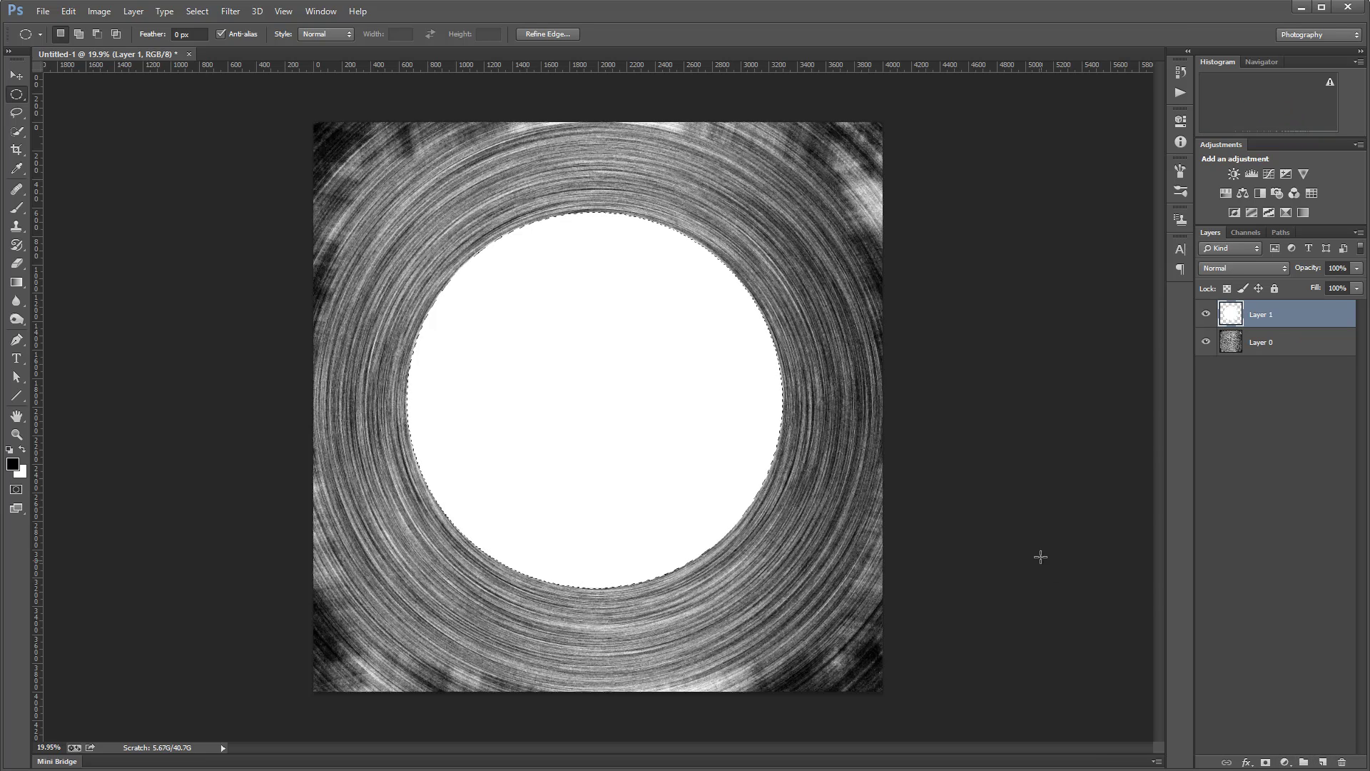
Contract the circular selection by 30 pixels.
click(164, 10)
click(197, 11)
mouse_move(239, 183)
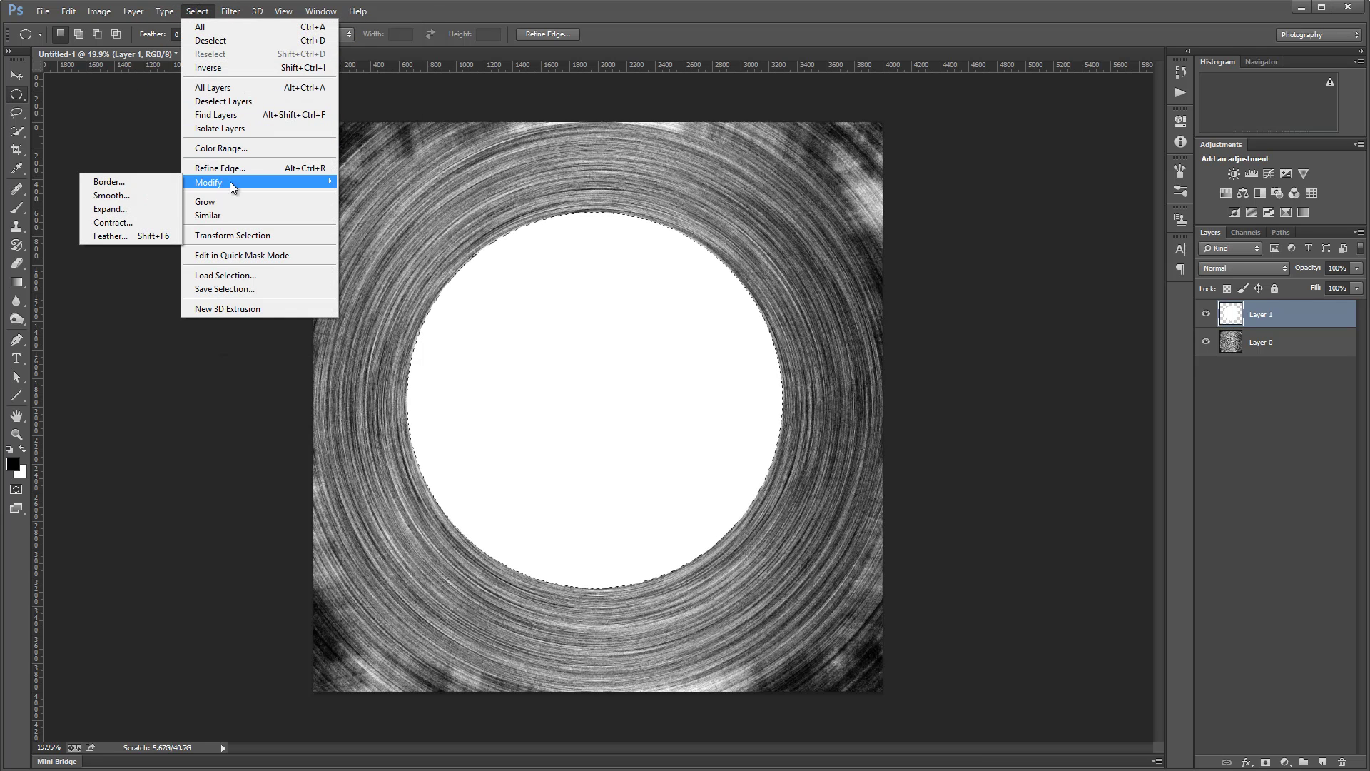
click(114, 222)
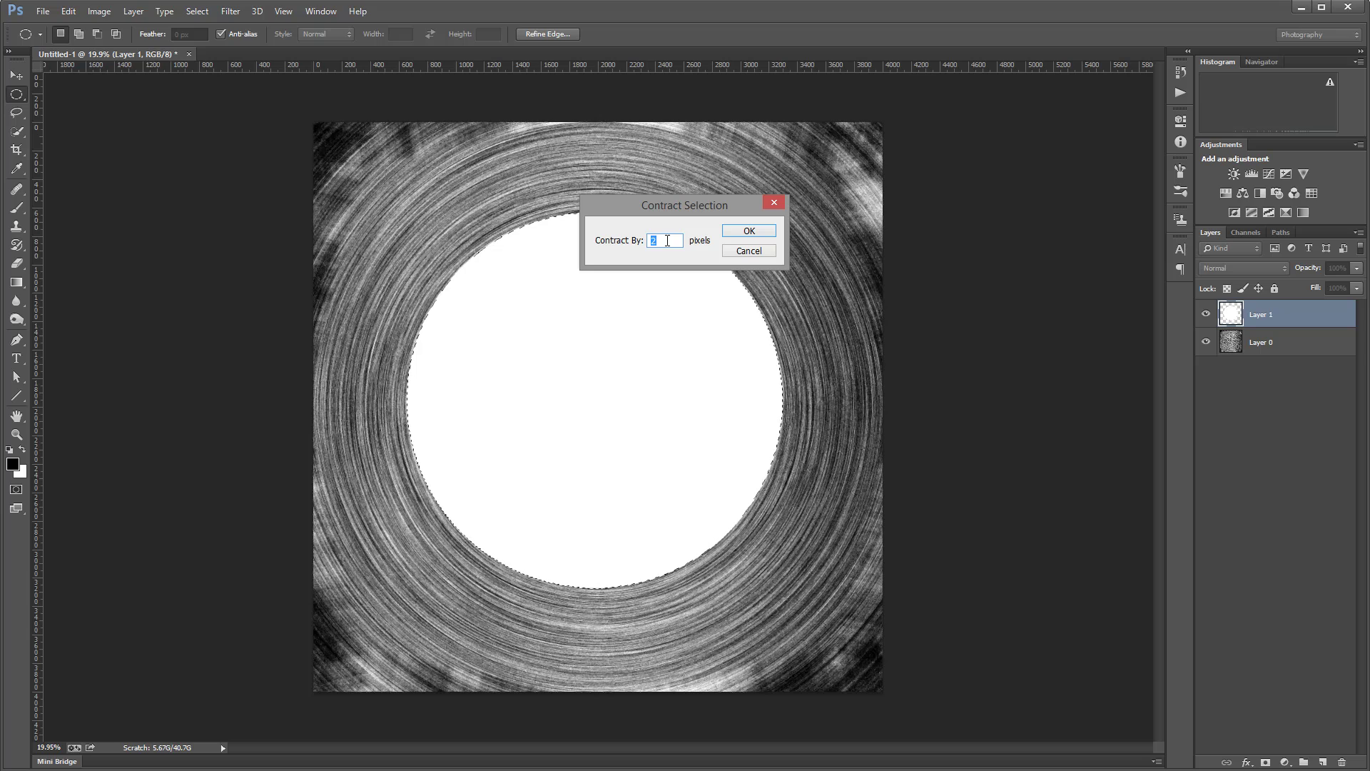
text(30)
click(770, 233)
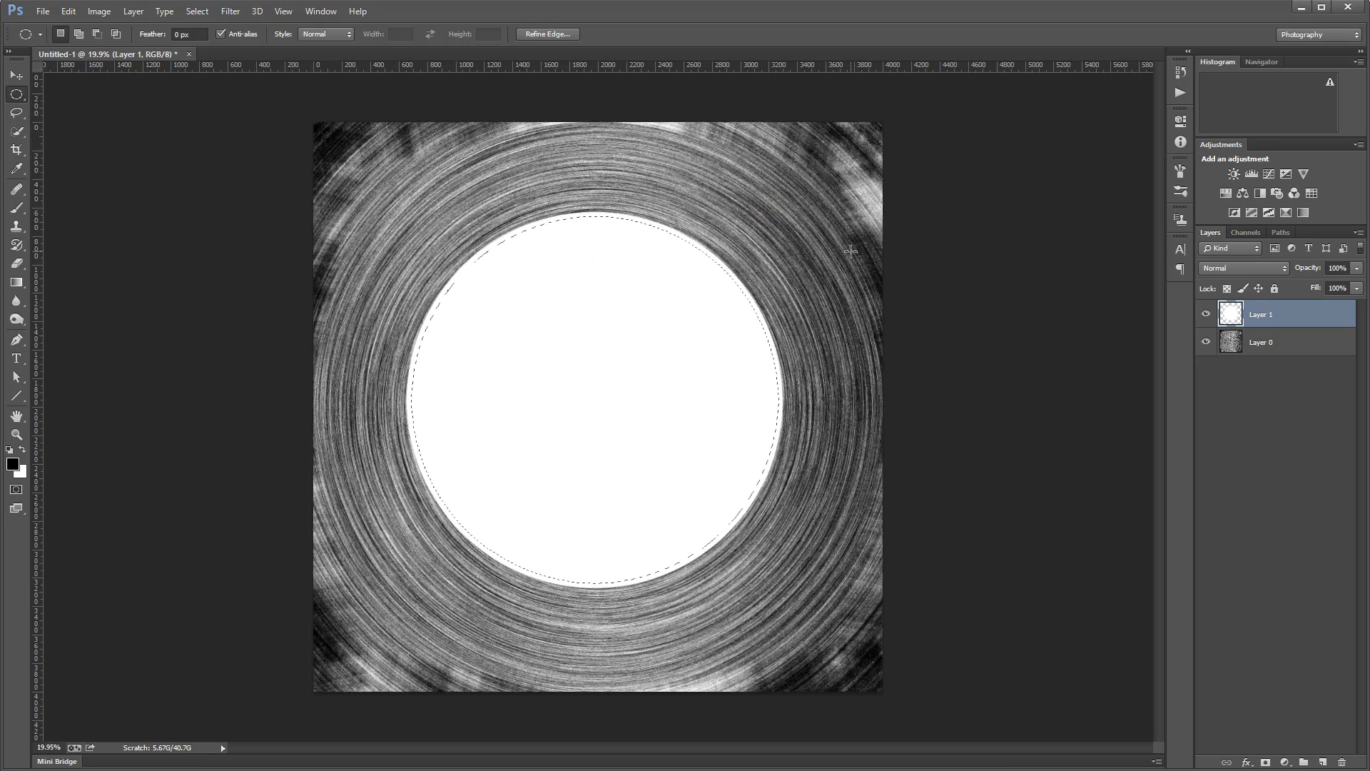
Delete the white fill inside the contracted selection to leave a thin circular outline on Layer 1, and deselect.
key(Delete)
key(ctrl+d)
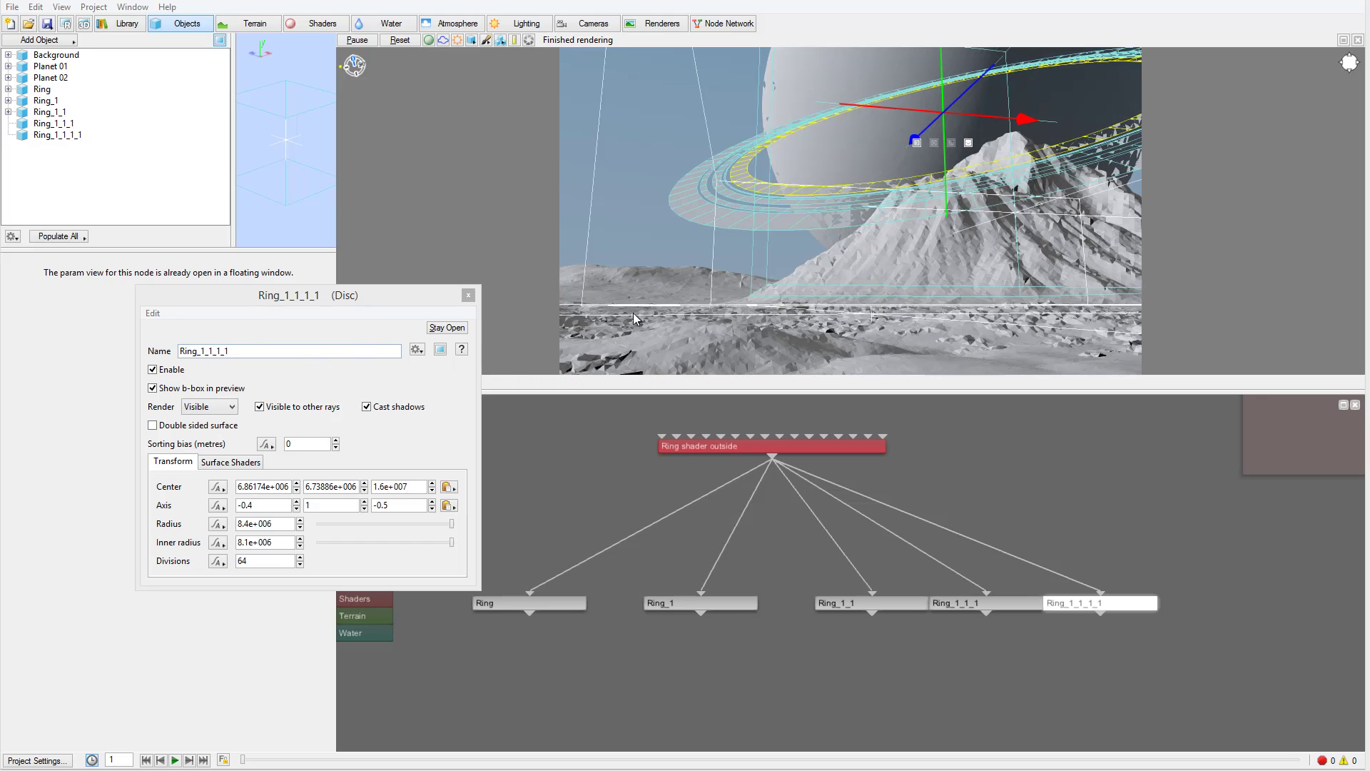
Switch to Terragen and space the Ring_1_1, Ring_1_1_1 and Ring_1_1_1_1 nodes evenly along the row of discs.
drag(836, 605, 689, 604)
drag(979, 604, 936, 605)
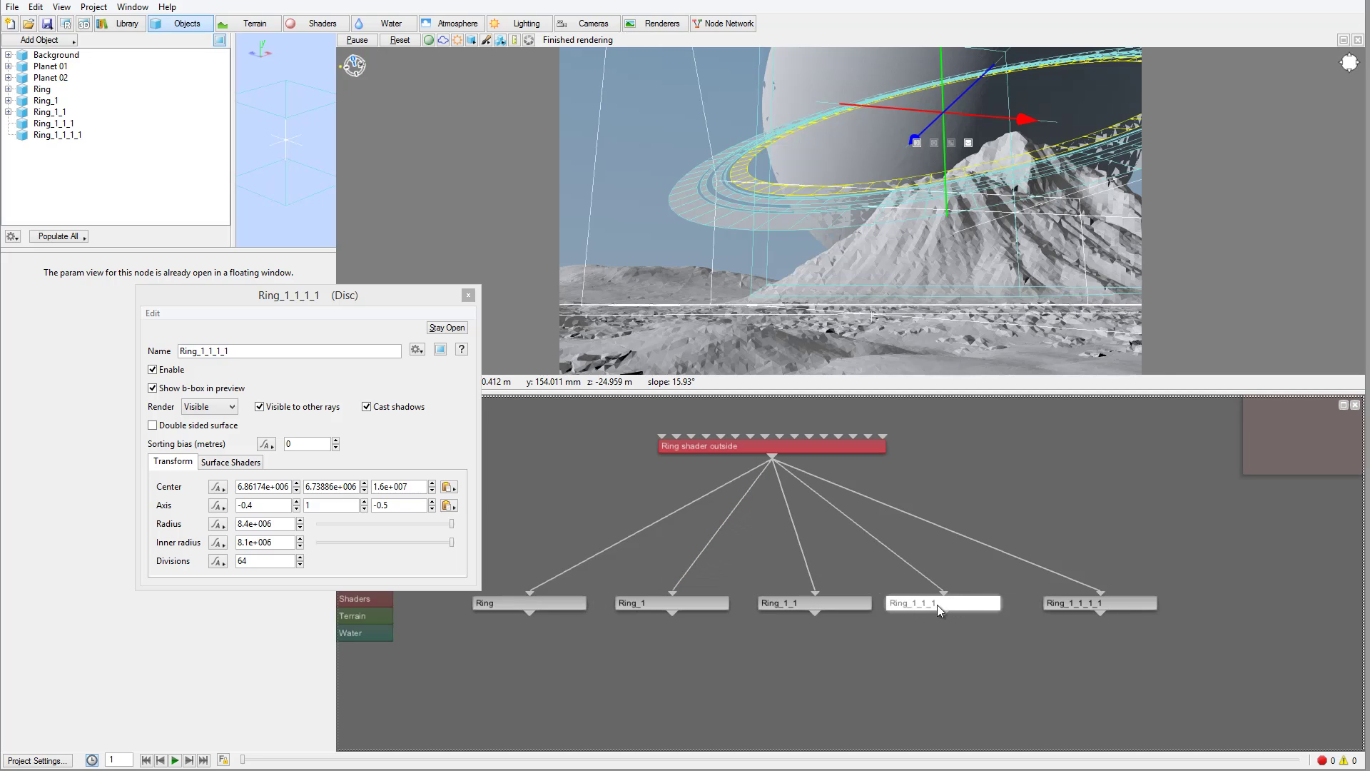
drag(1082, 603, 1076, 598)
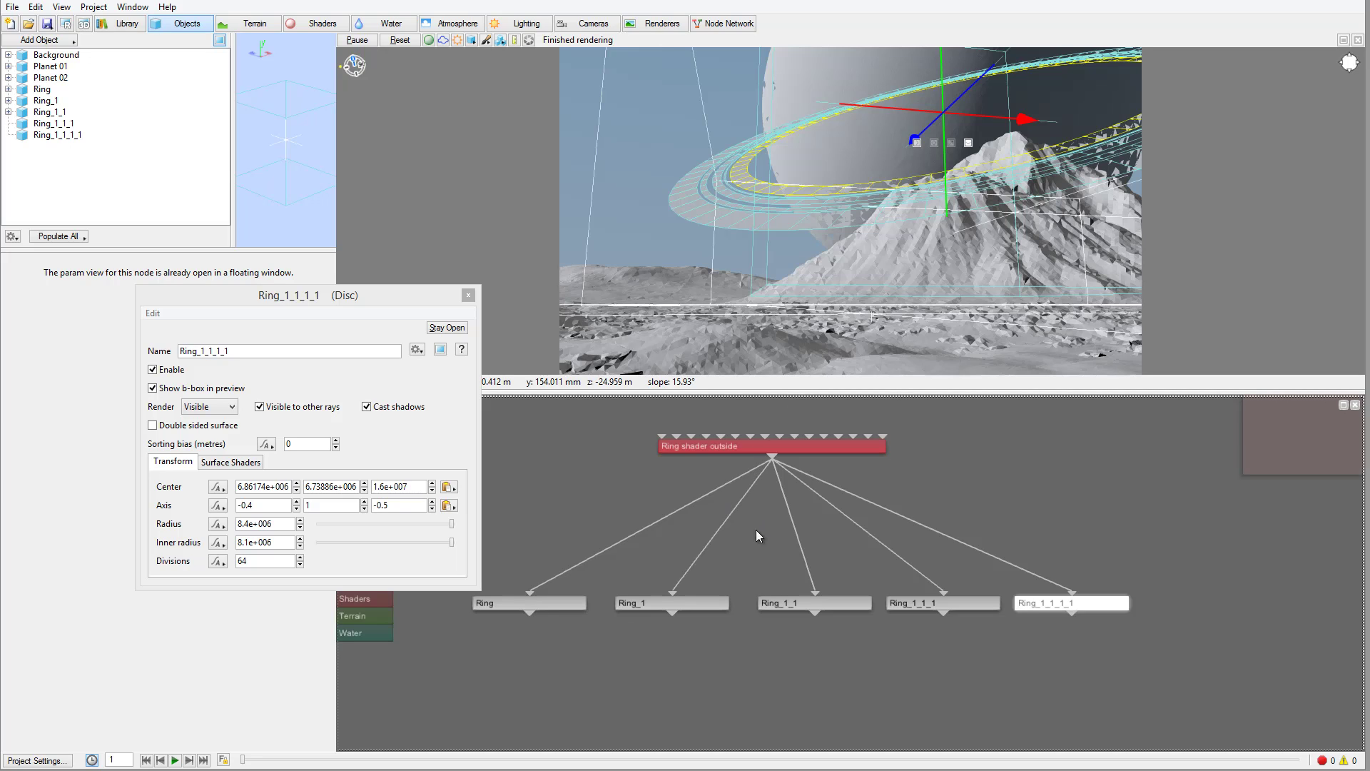
Raise the luminosity of Ring shader outside to 0.1625 and test-render the scene.
click(859, 449)
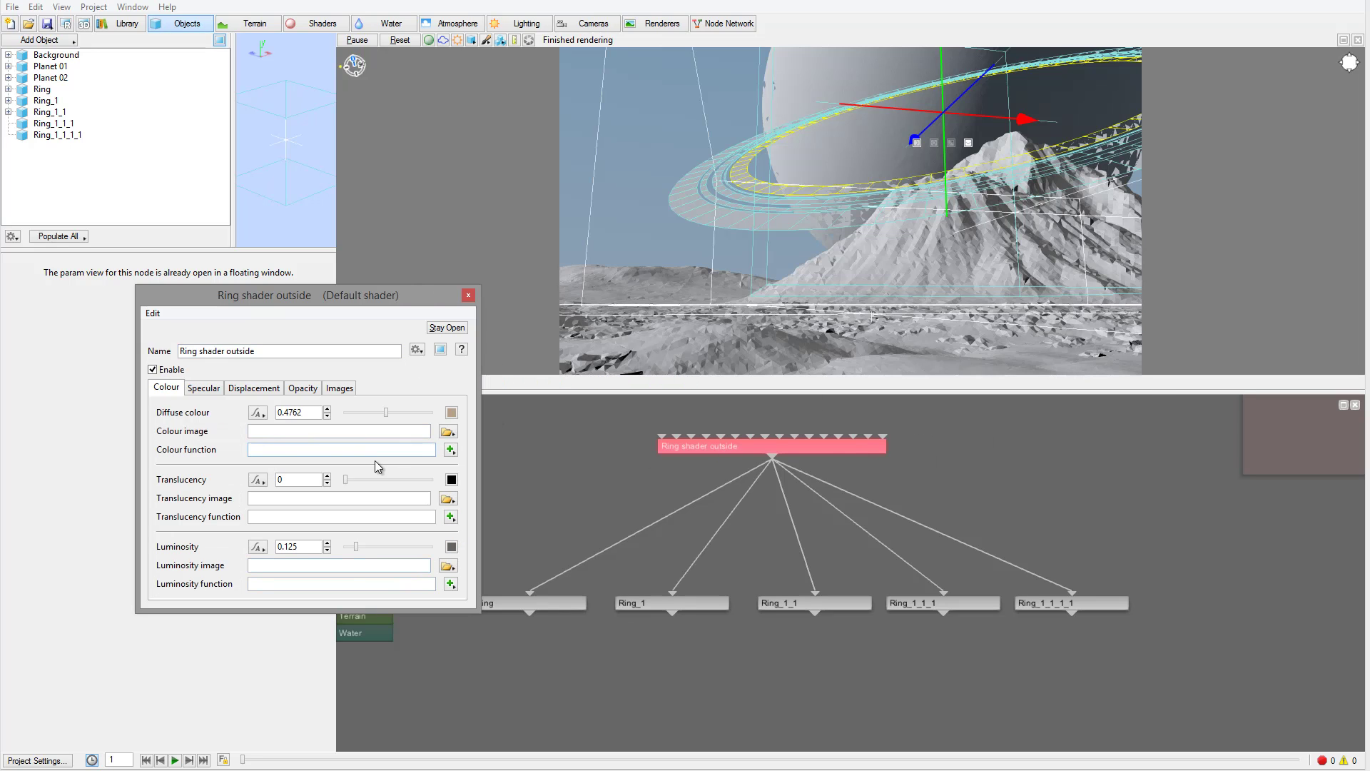
drag(359, 553, 362, 553)
click(68, 24)
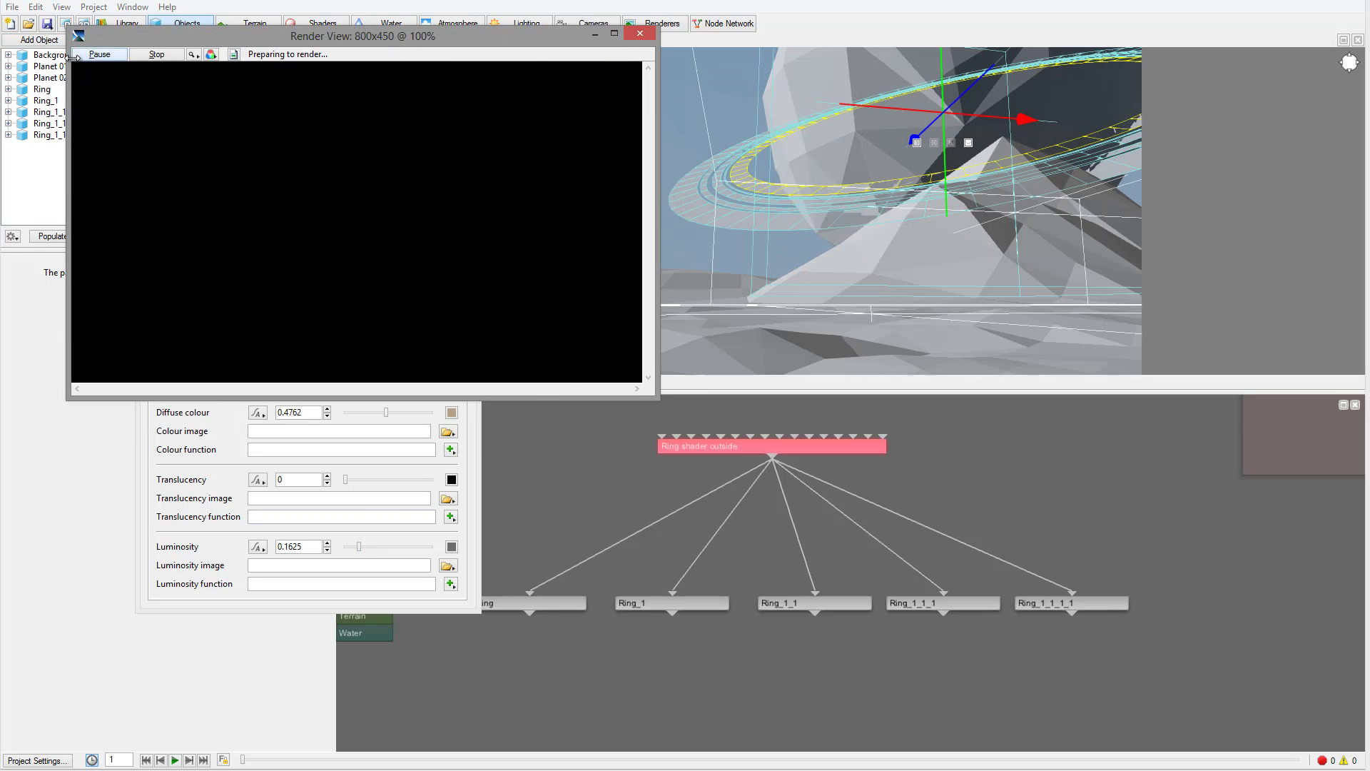
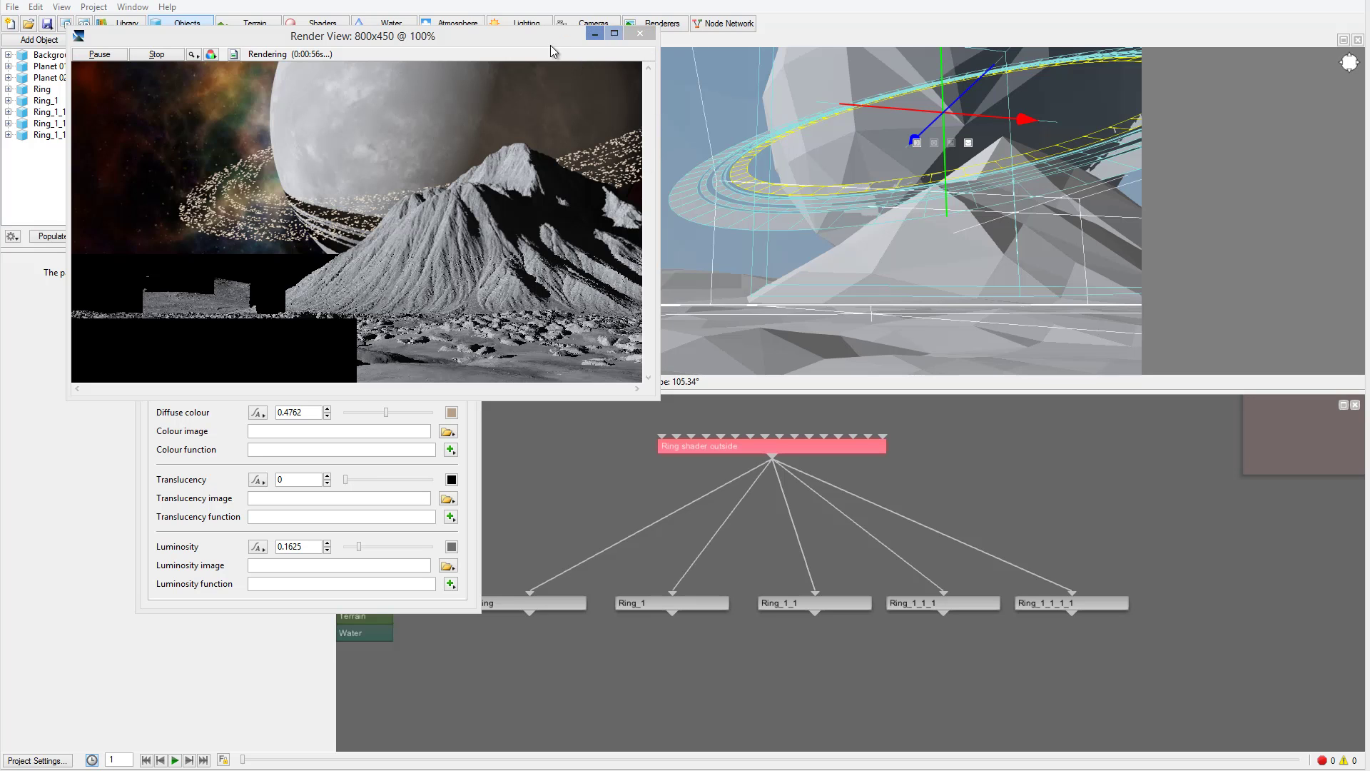
click(639, 36)
click(746, 250)
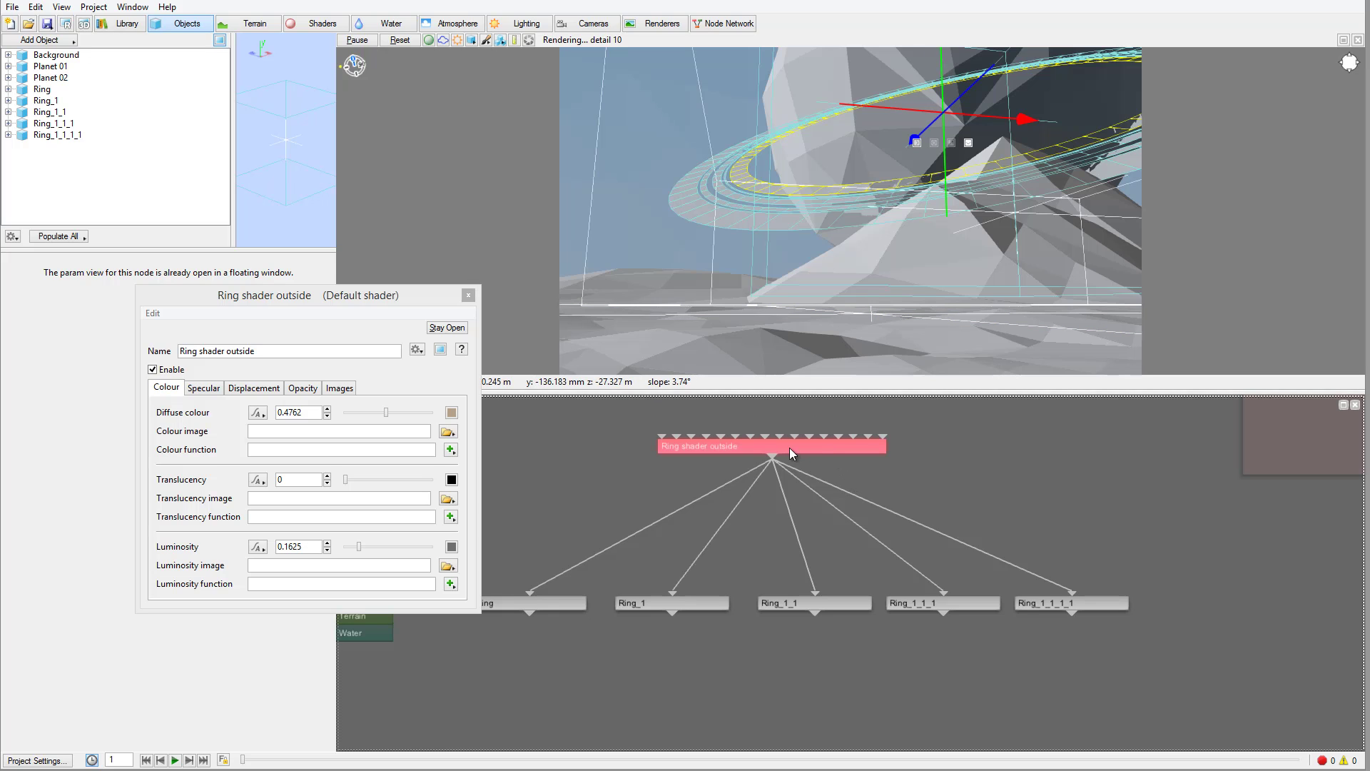
Duplicate Ring shader outside, place the copy beside the original, and connect it to the Ring_1 and Ring_1_1_1 discs.
key(ctrl+d)
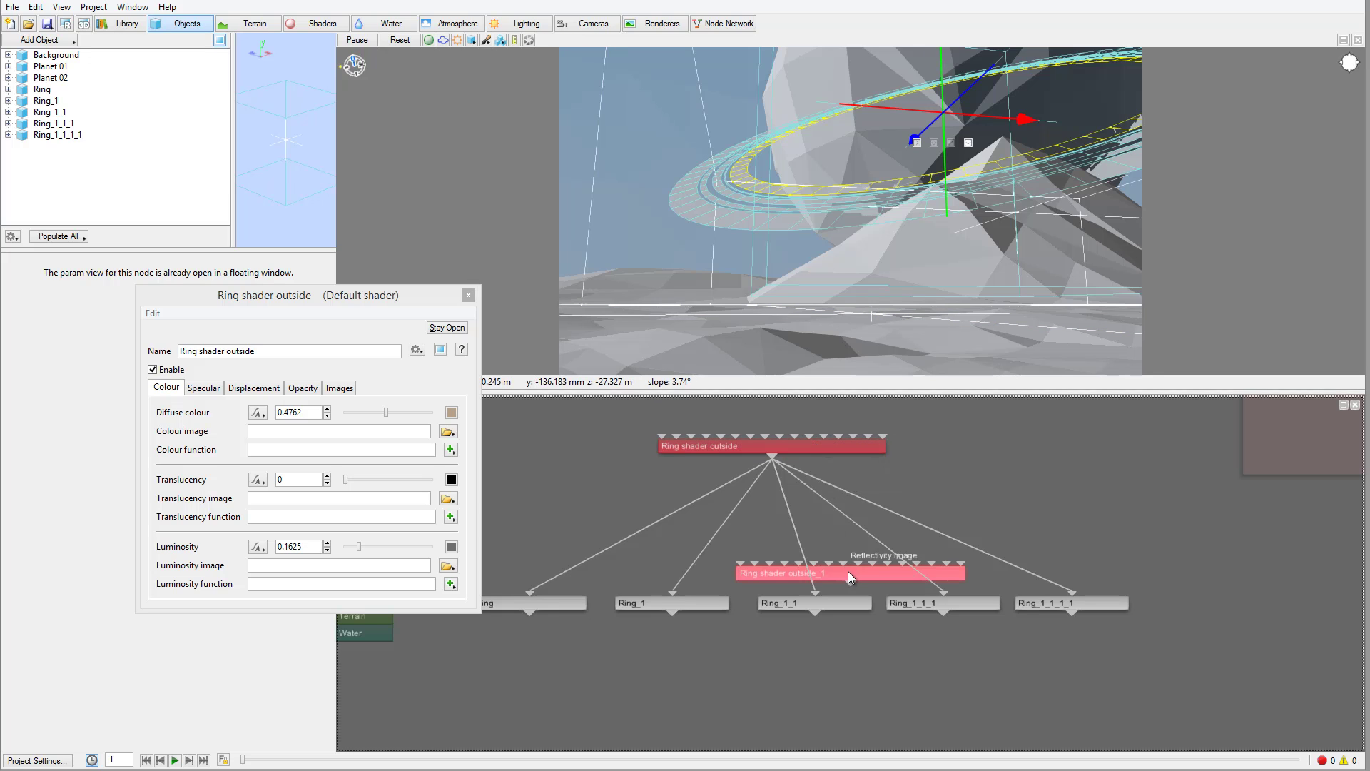
drag(849, 575, 1035, 446)
drag(803, 438, 696, 434)
drag(1043, 456, 672, 593)
drag(1036, 448, 943, 593)
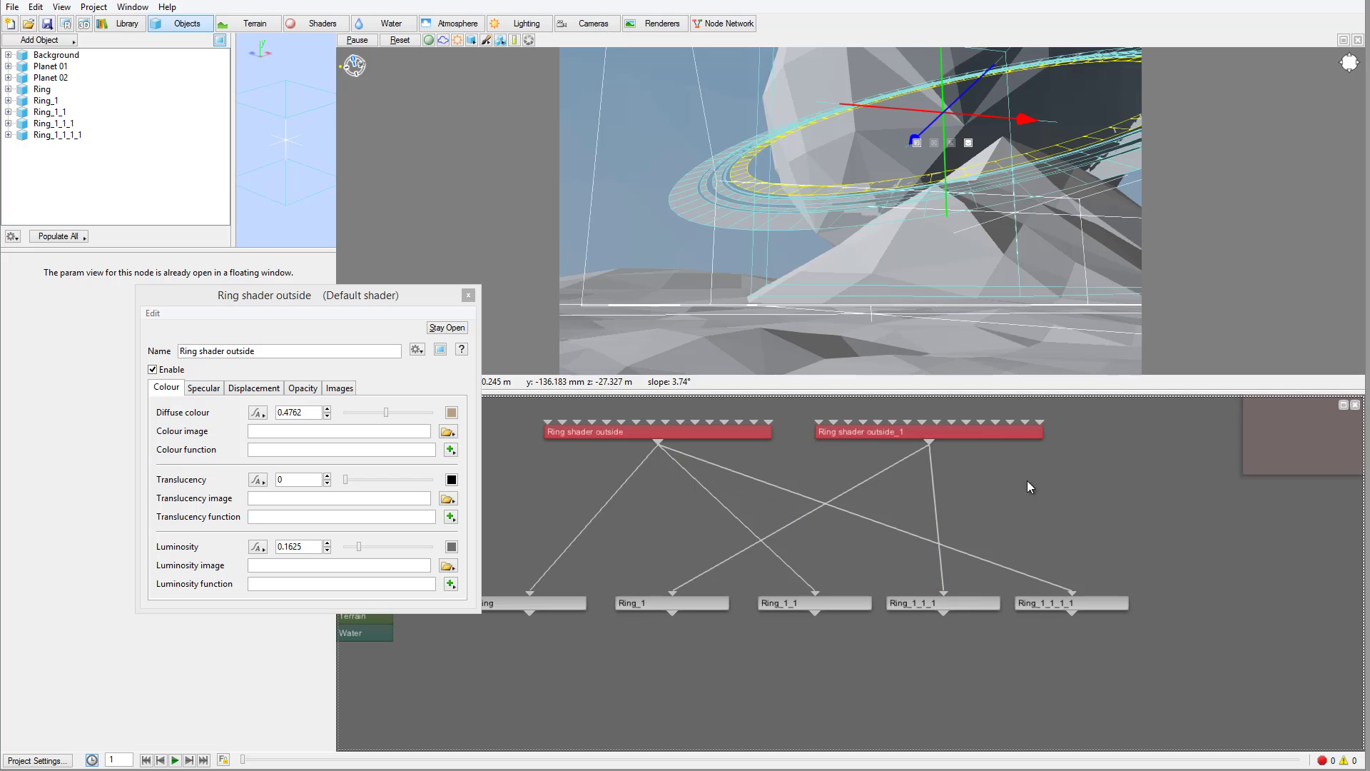
Set the opacity image of Ring shader outside_1 to rings-spin-4000.png.
click(927, 431)
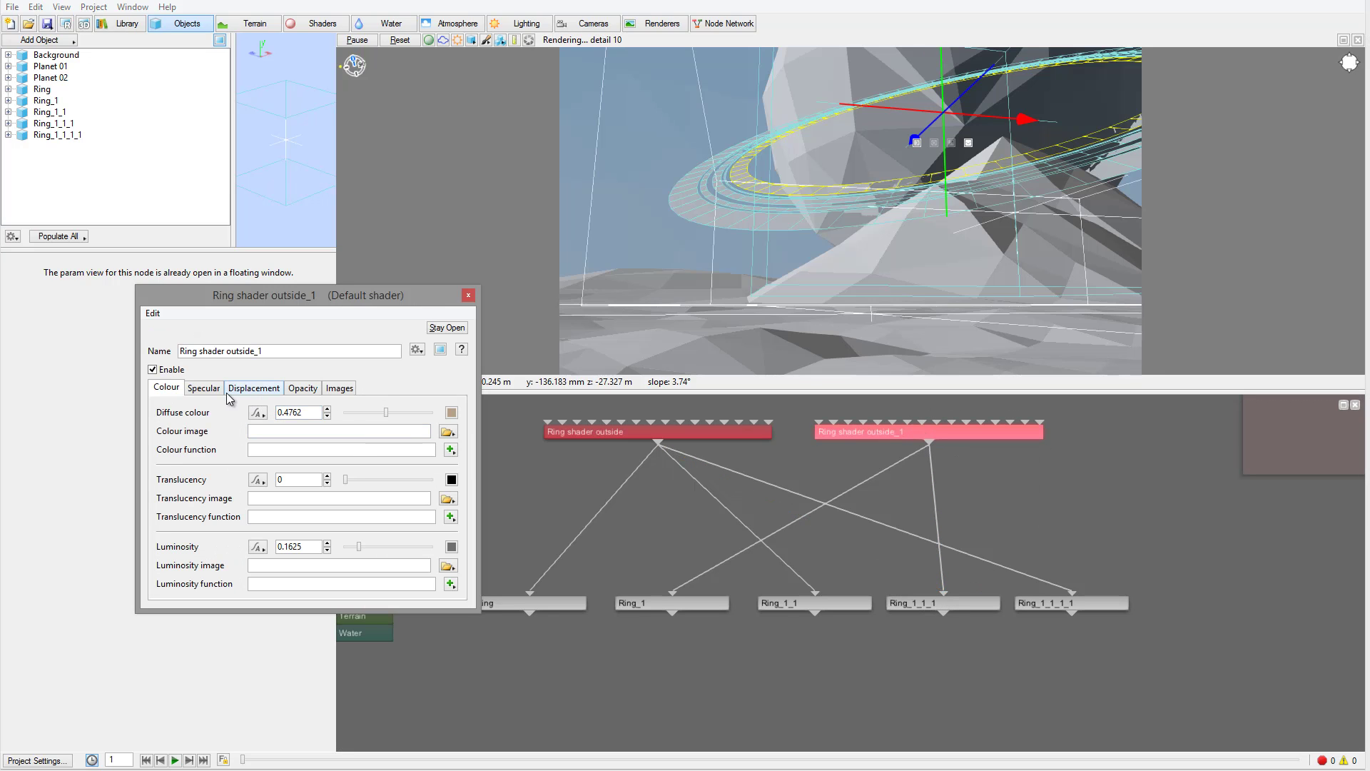
click(303, 388)
click(447, 432)
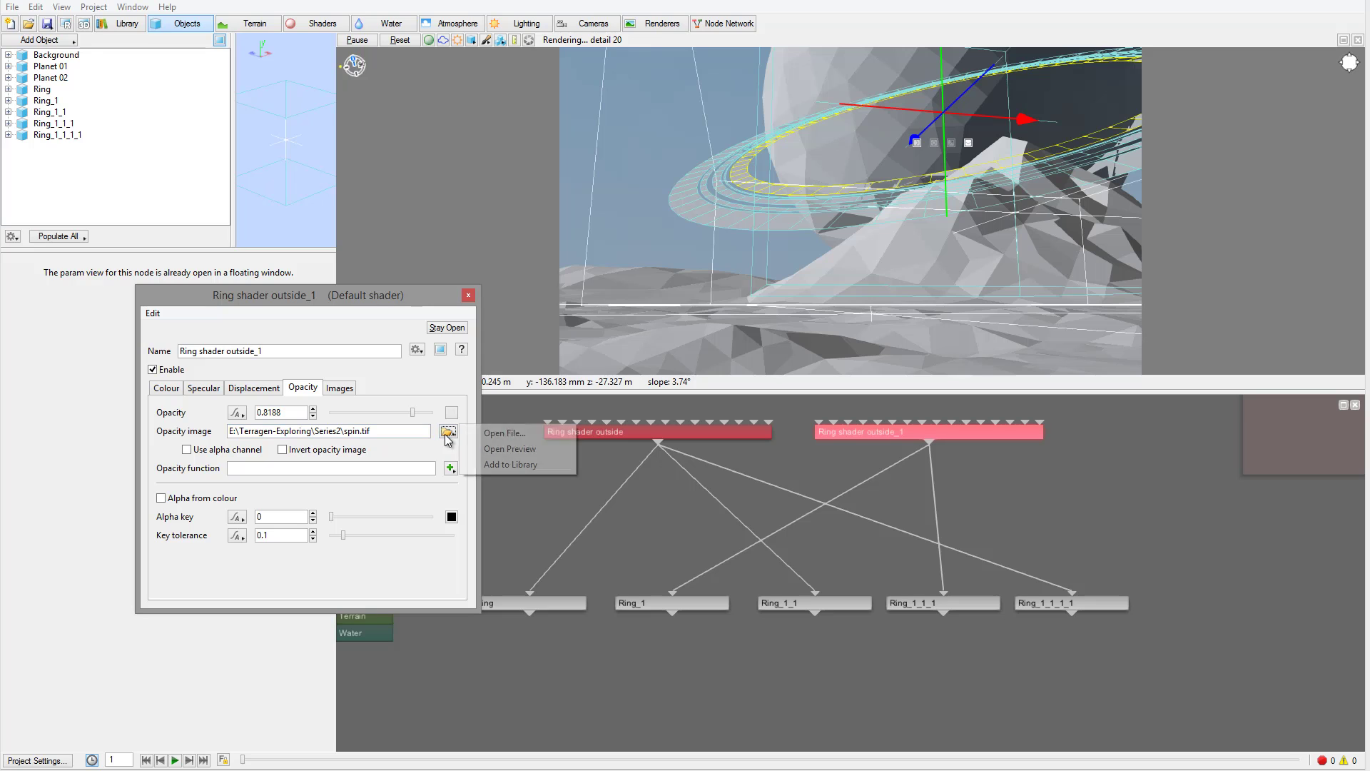
click(504, 434)
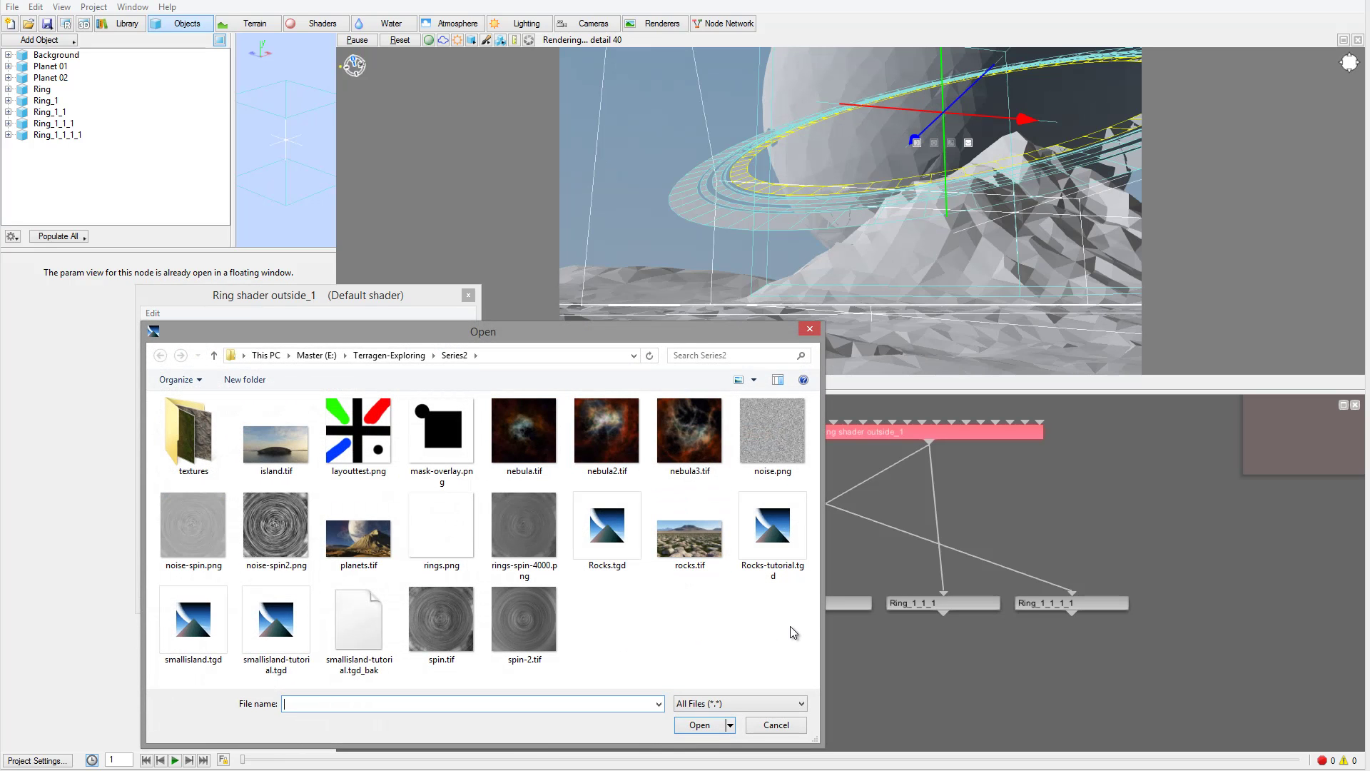
click(517, 535)
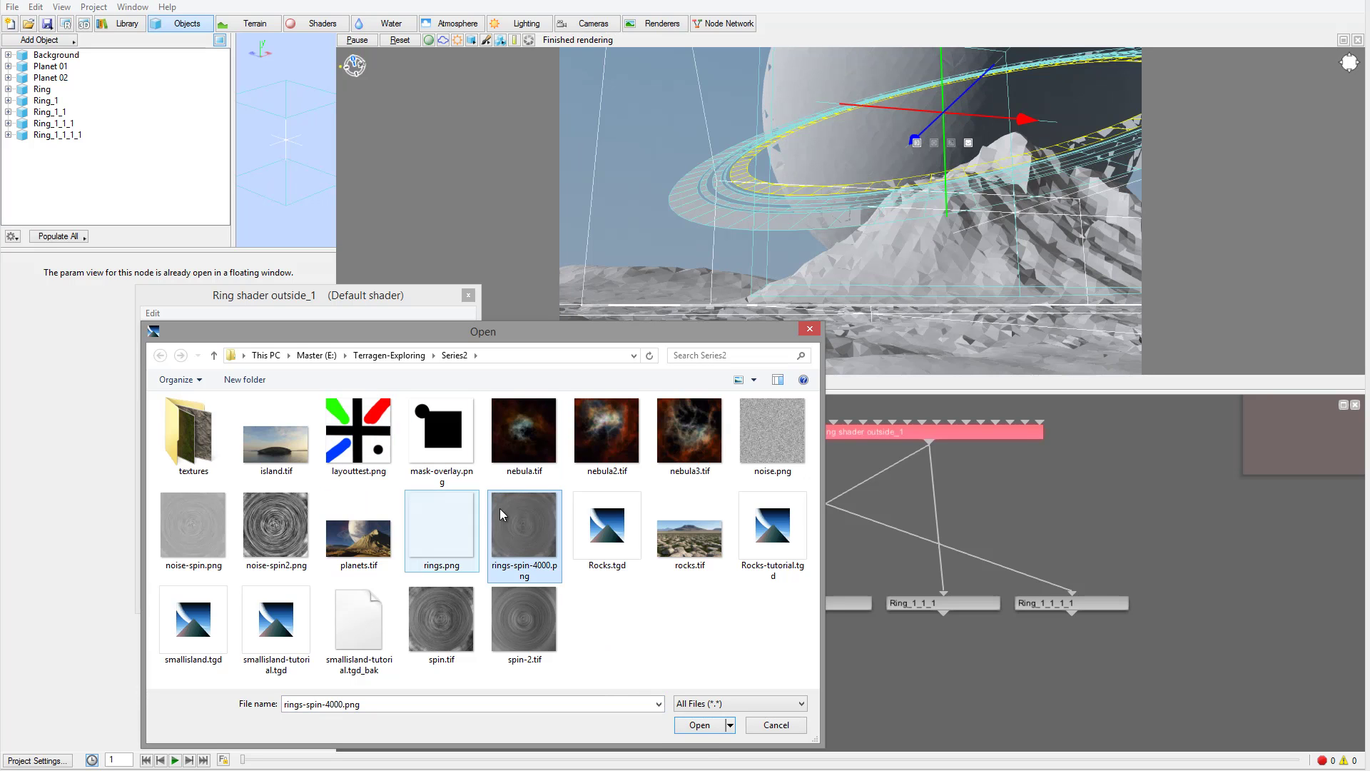
click(700, 725)
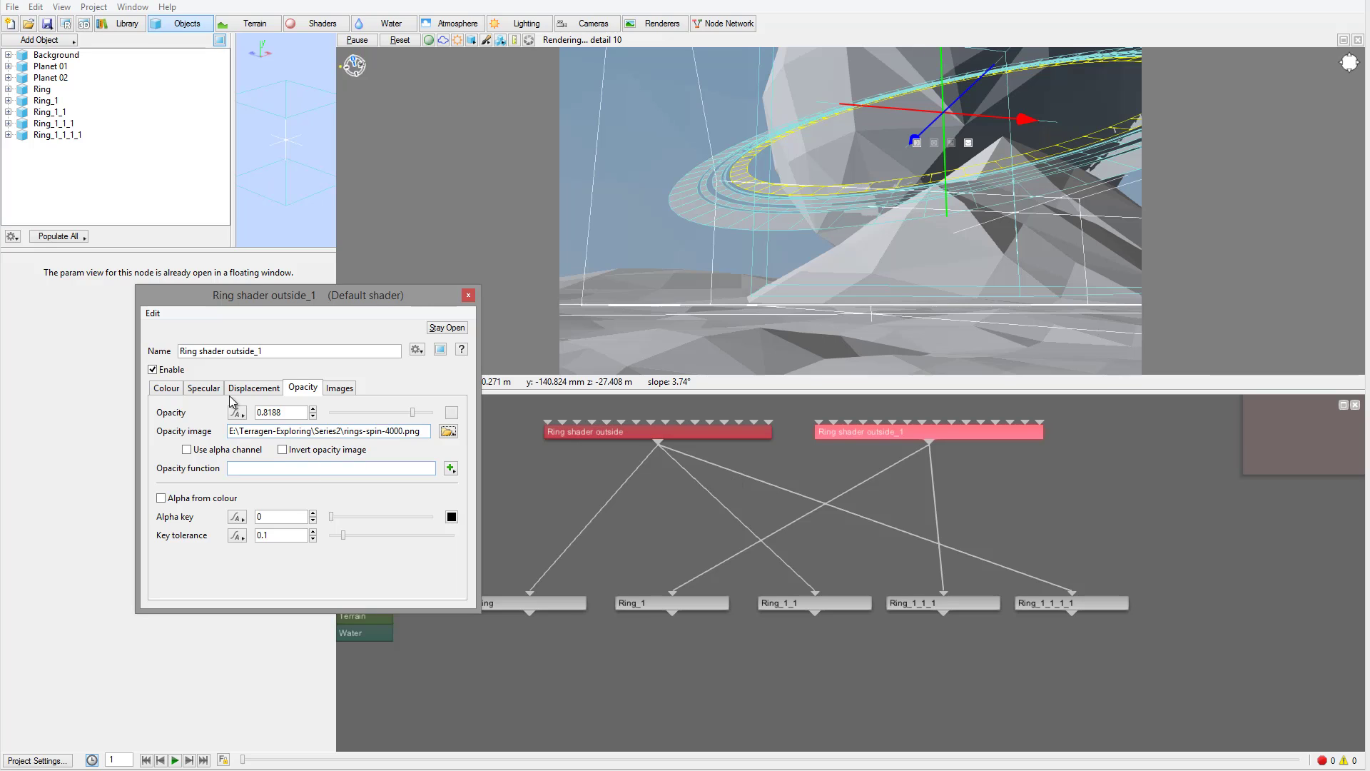
Change the diffuse colour of Ring shader outside_1 to a pale blue-grey and test-render the scene, stopping the render partway.
click(166, 387)
click(451, 413)
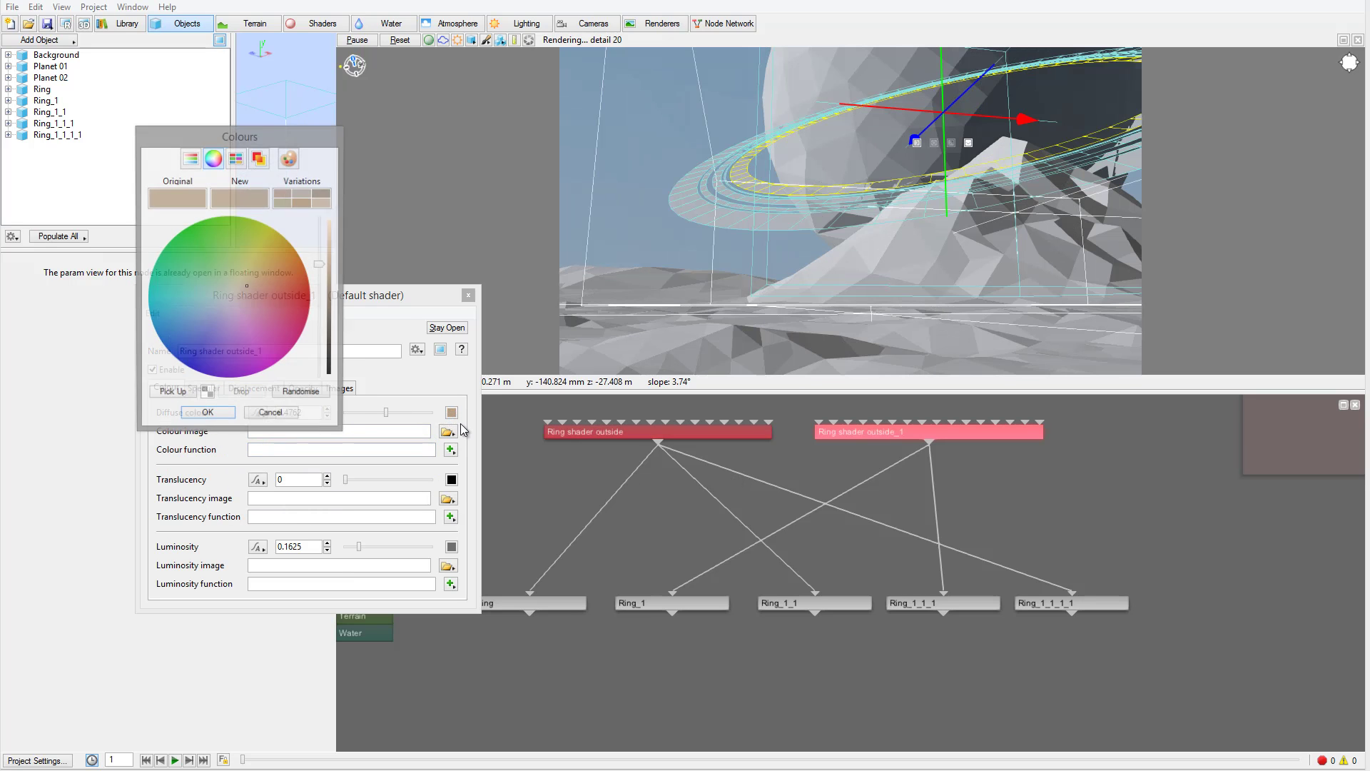
drag(245, 287, 221, 300)
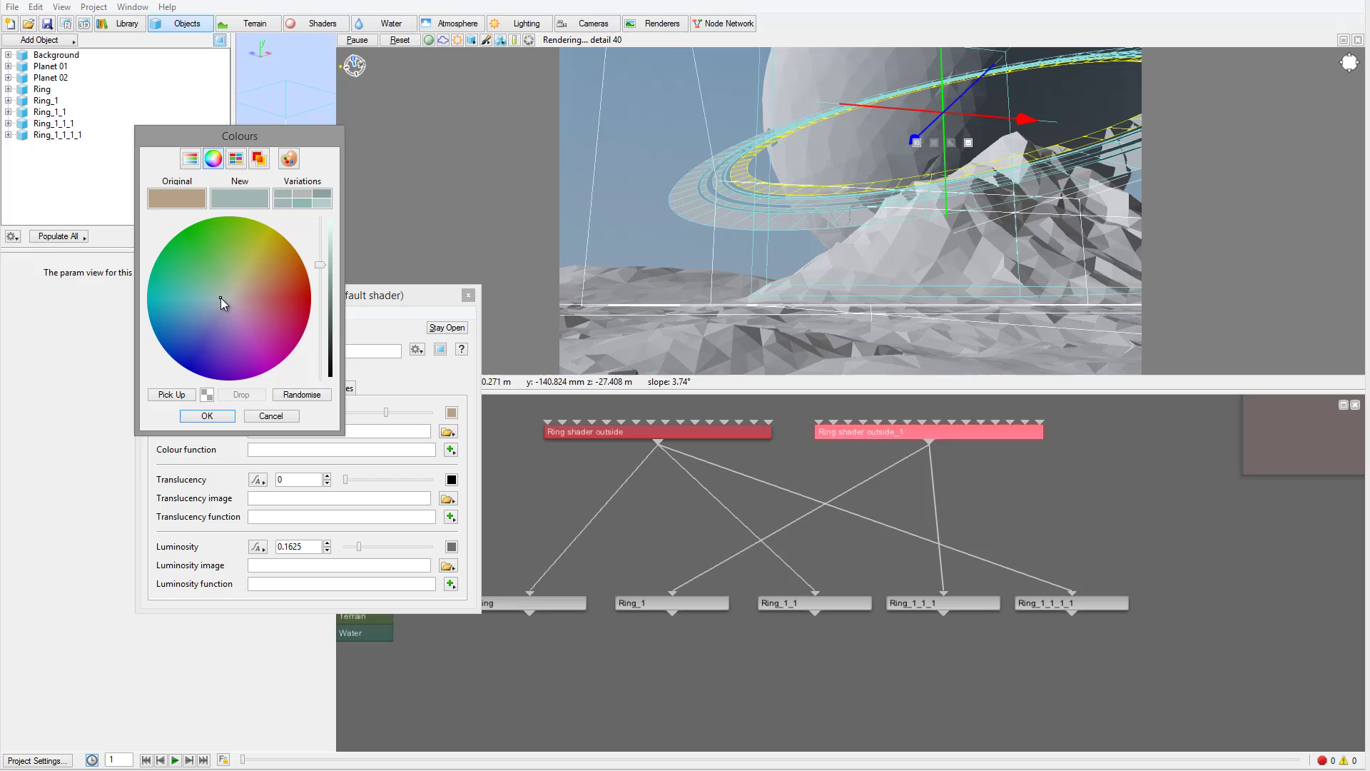
click(207, 415)
click(65, 24)
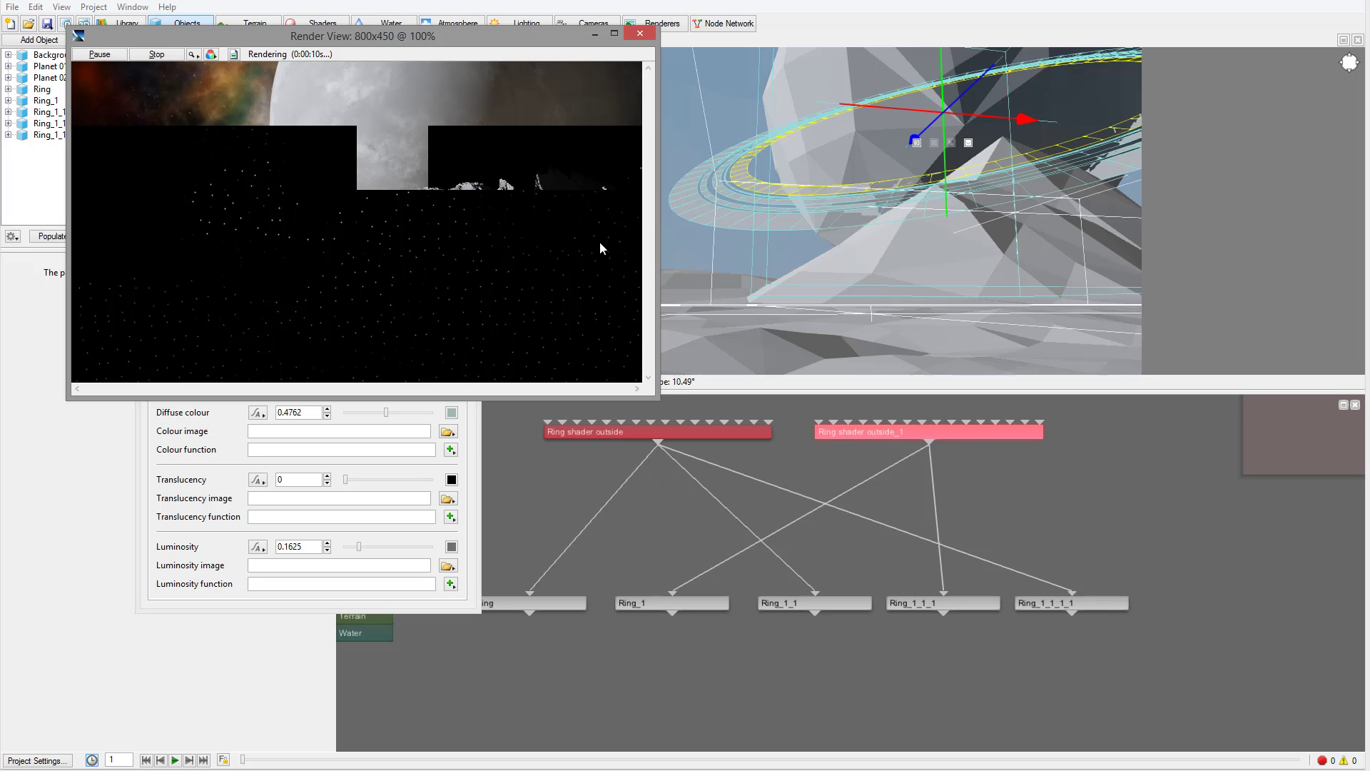
drag(825, 435, 815, 433)
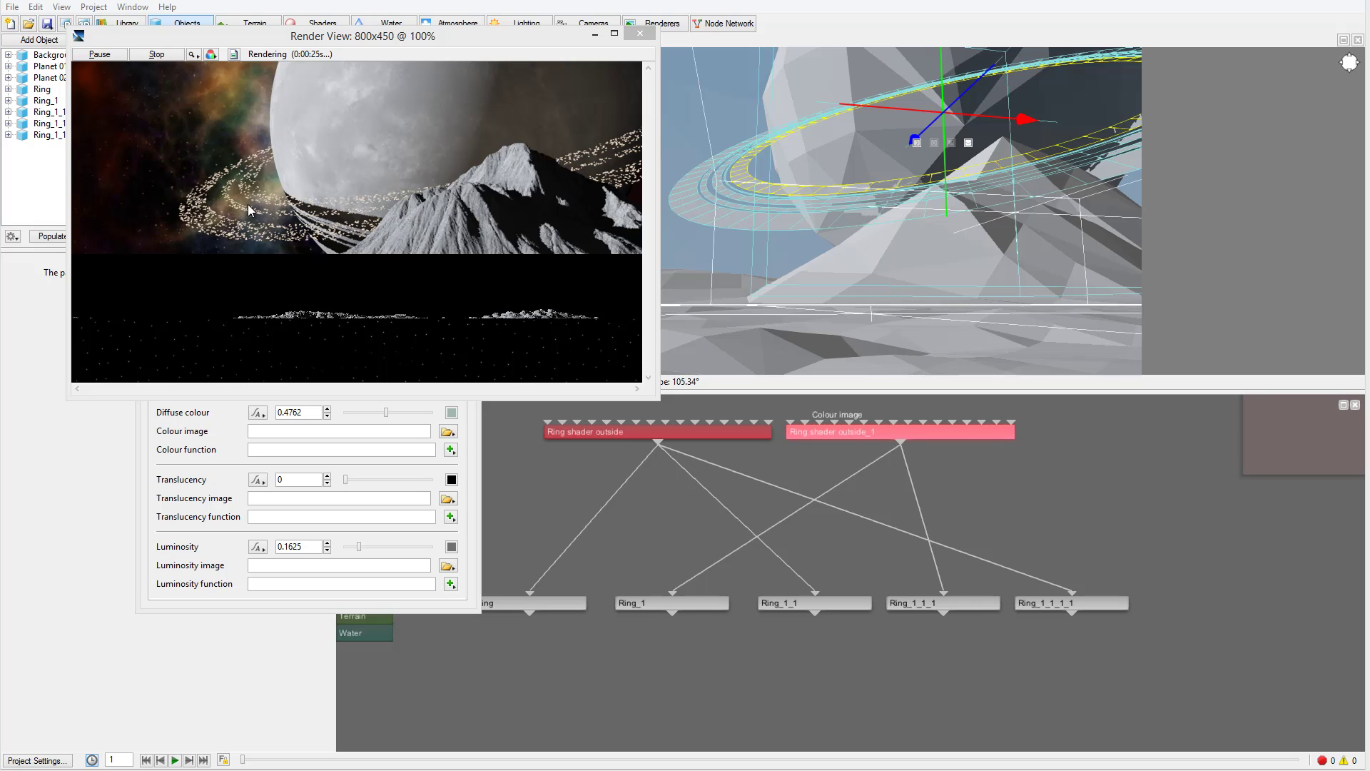
click(640, 34)
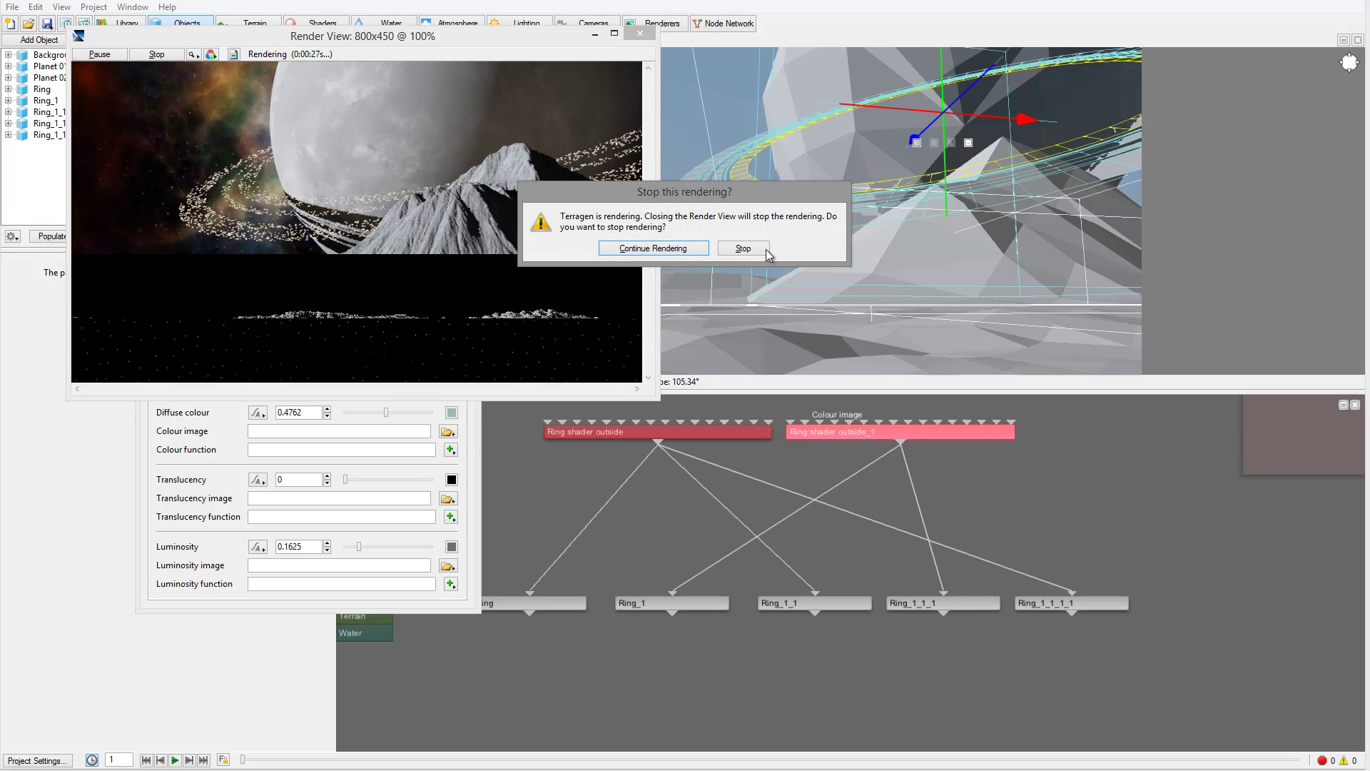
click(765, 250)
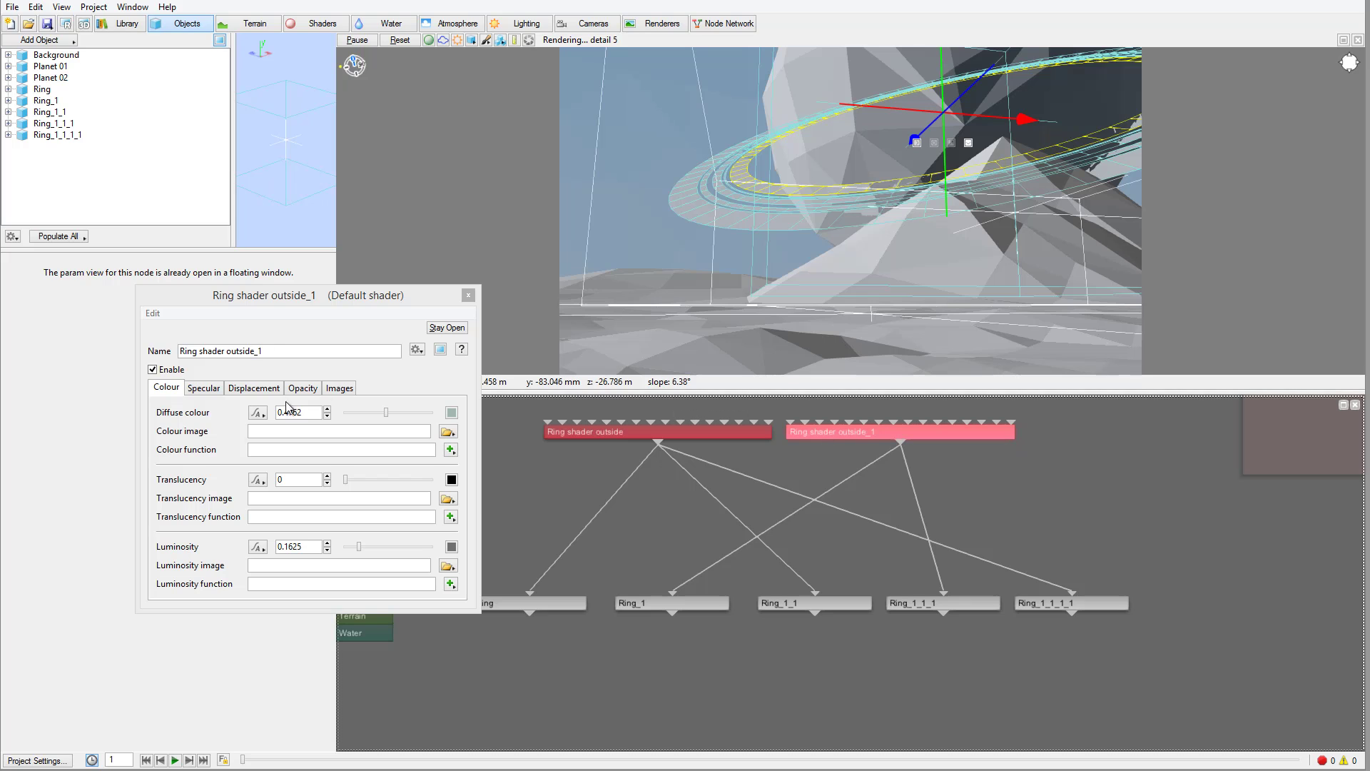
Replace the opacity image of Ring shader outside_1 with spin-2.tif and start another test render.
click(302, 388)
click(447, 432)
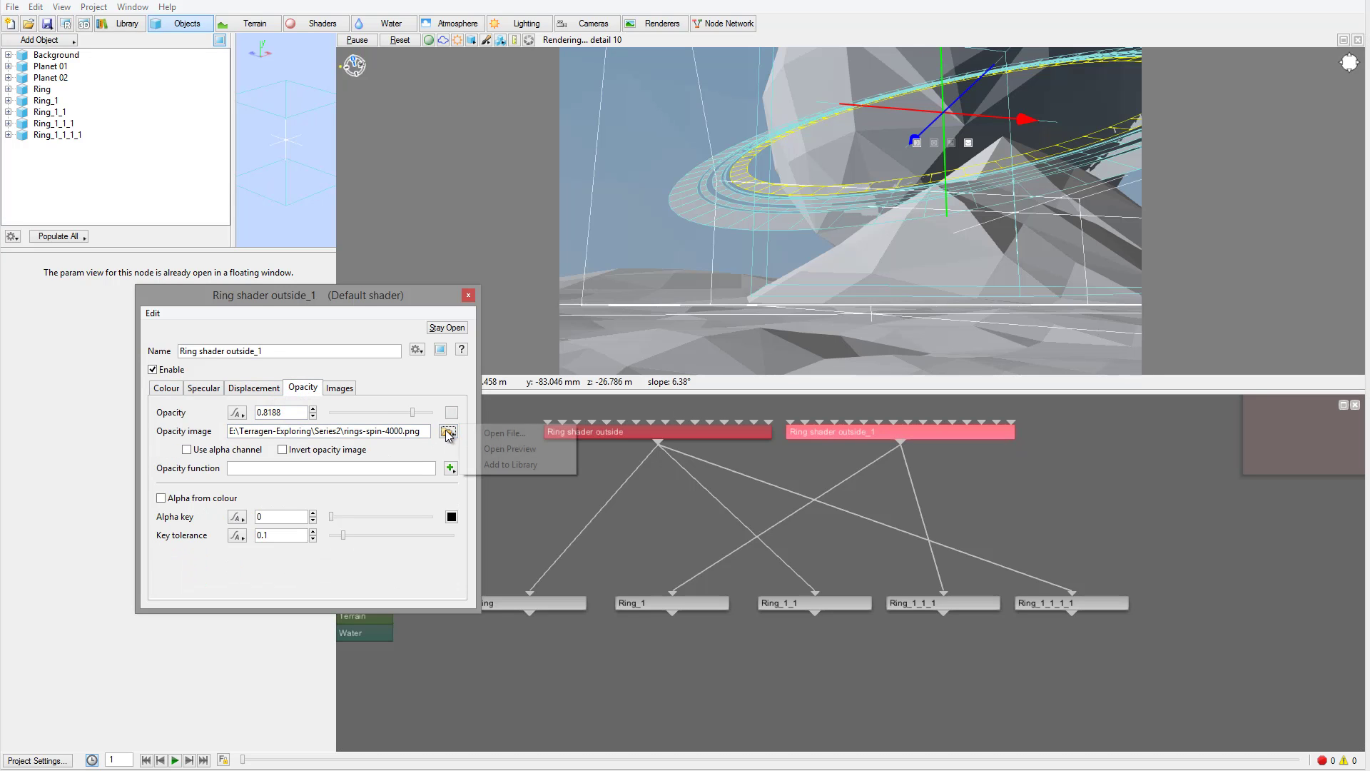
click(504, 433)
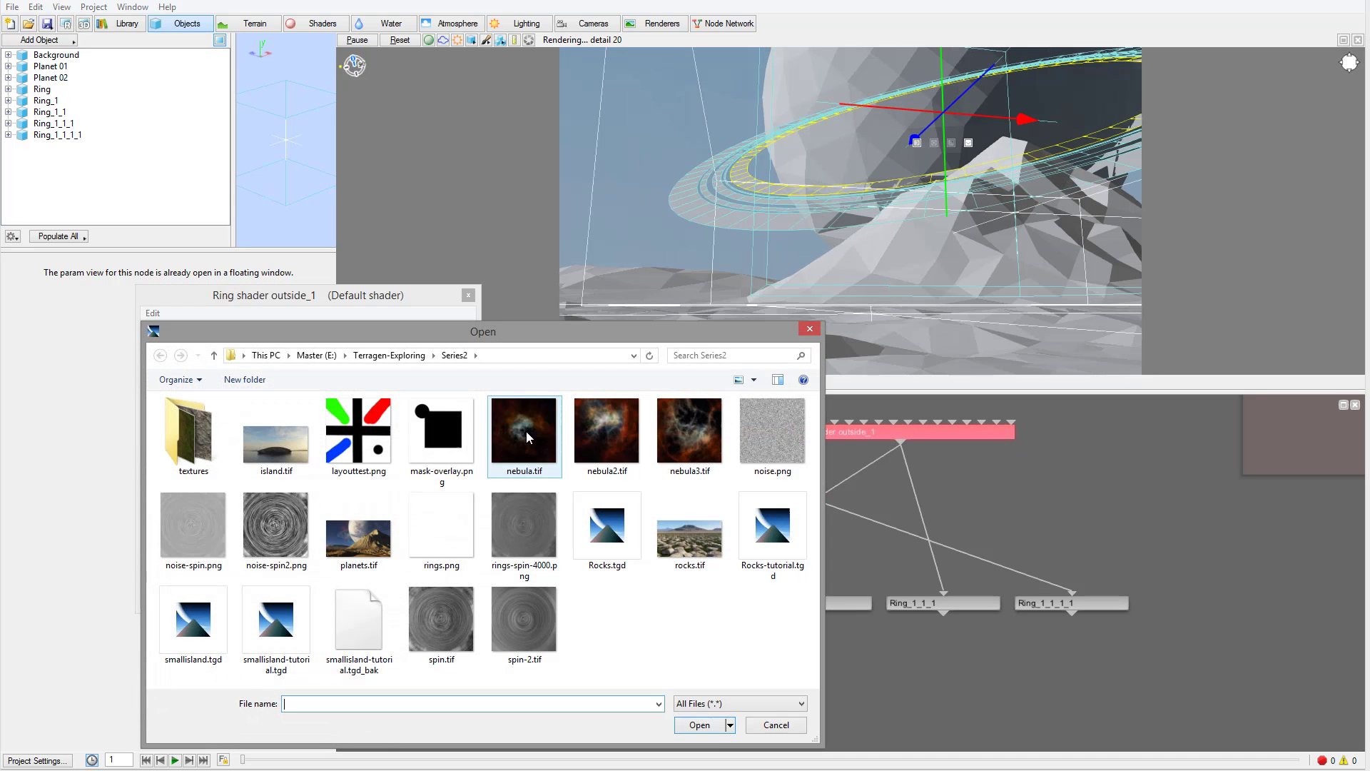
click(526, 622)
click(696, 725)
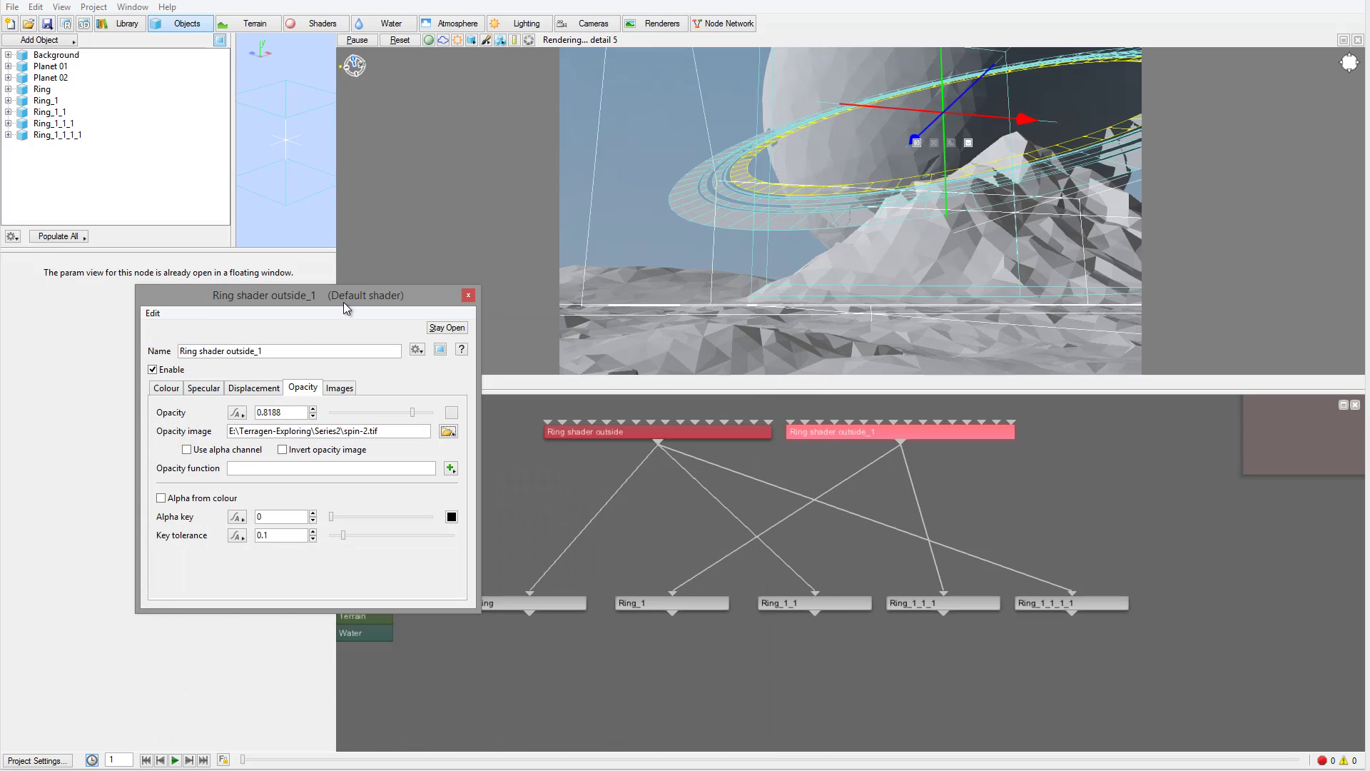
click(64, 25)
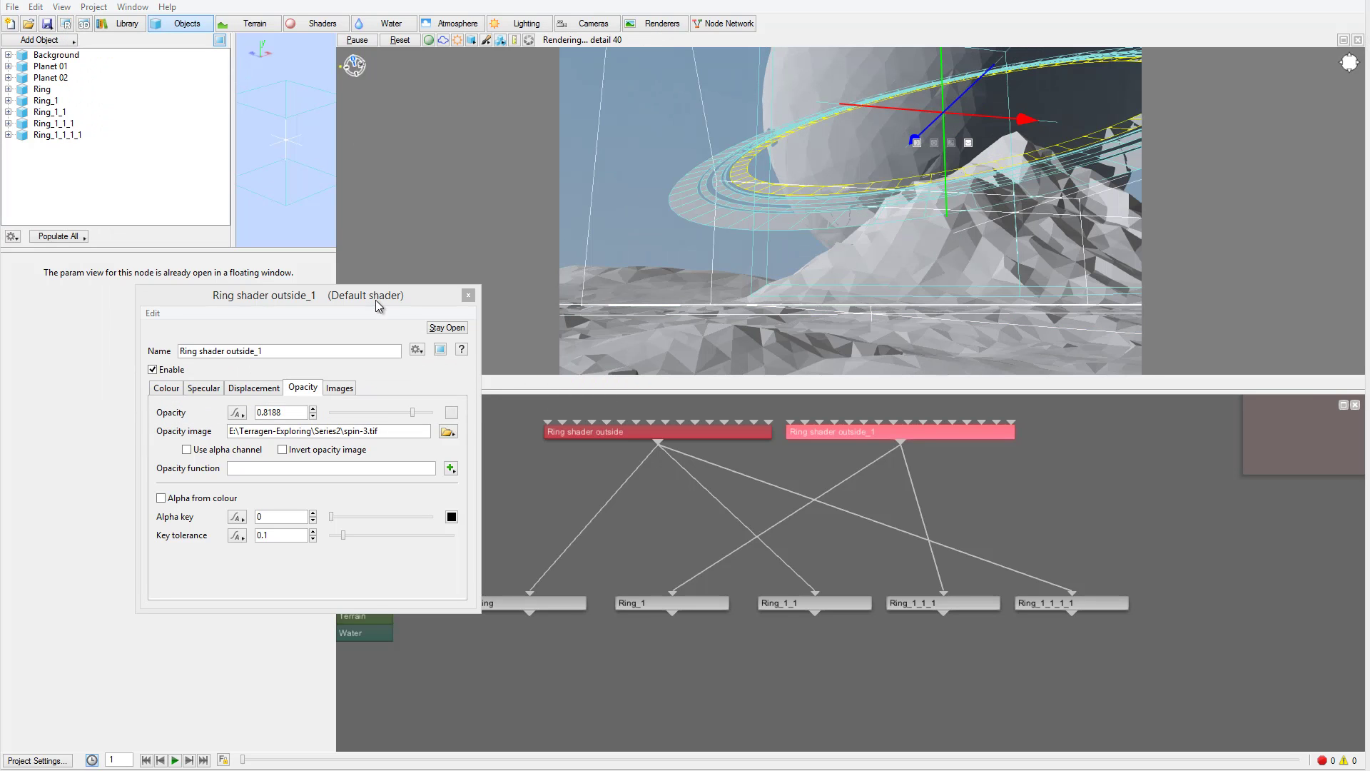
Duplicate the Ring_1_1_1 disc and place the copy after Ring_1_1_1_1 at the end of the disc row.
drag(375, 300, 386, 201)
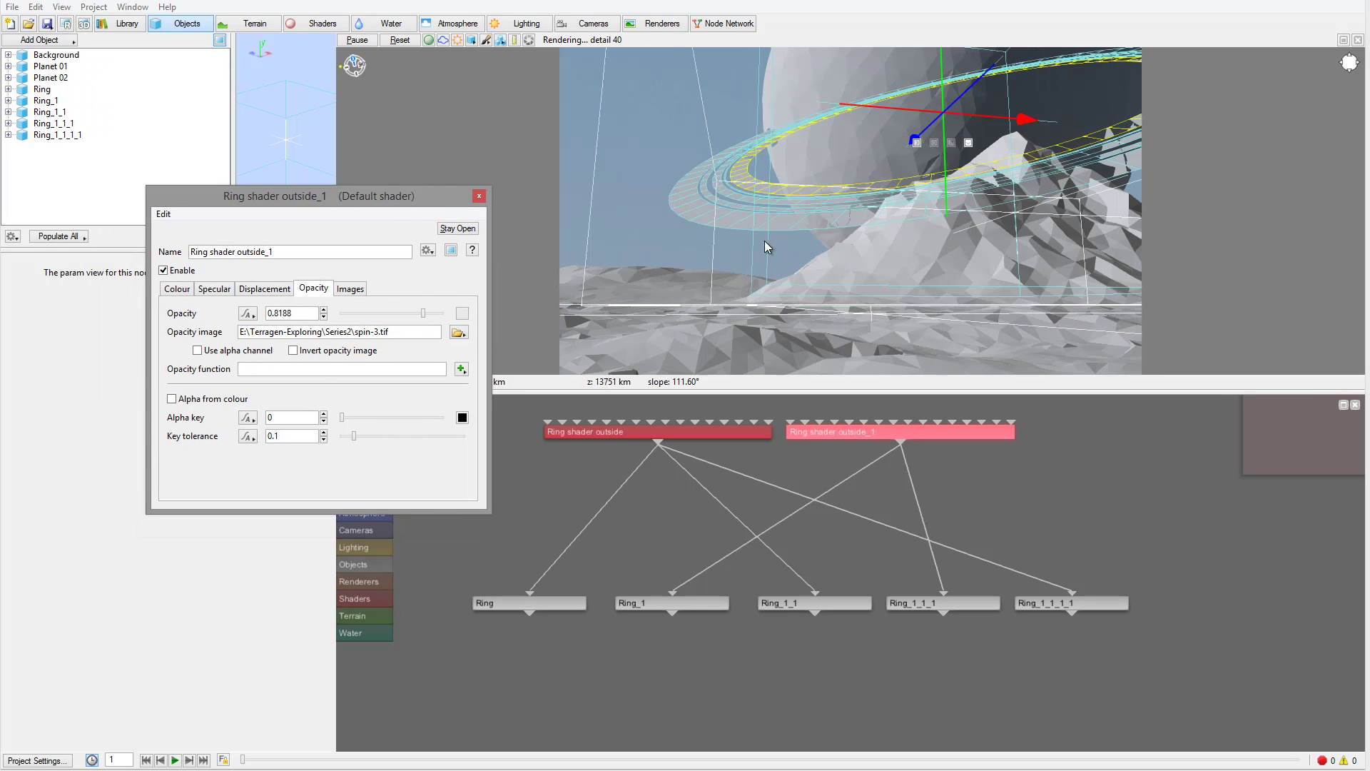
click(969, 605)
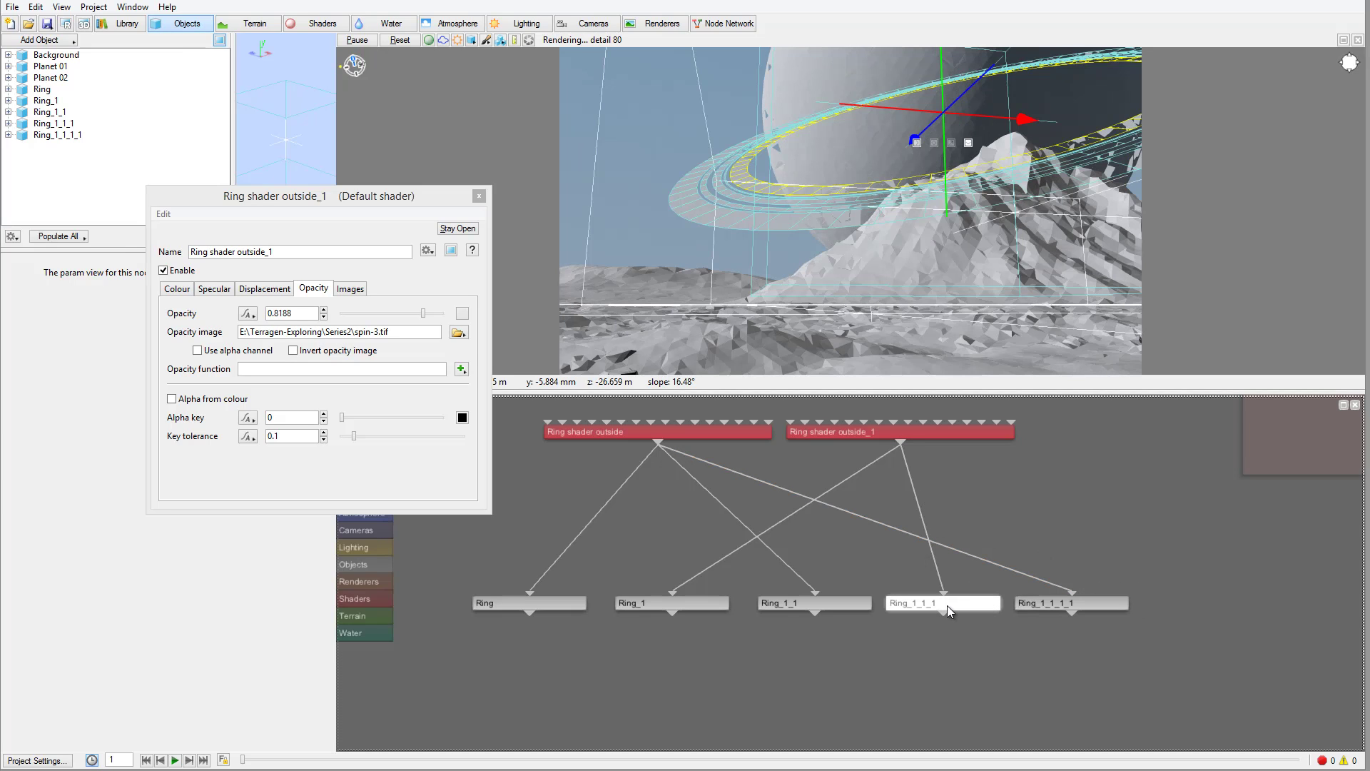
key(ctrl+d)
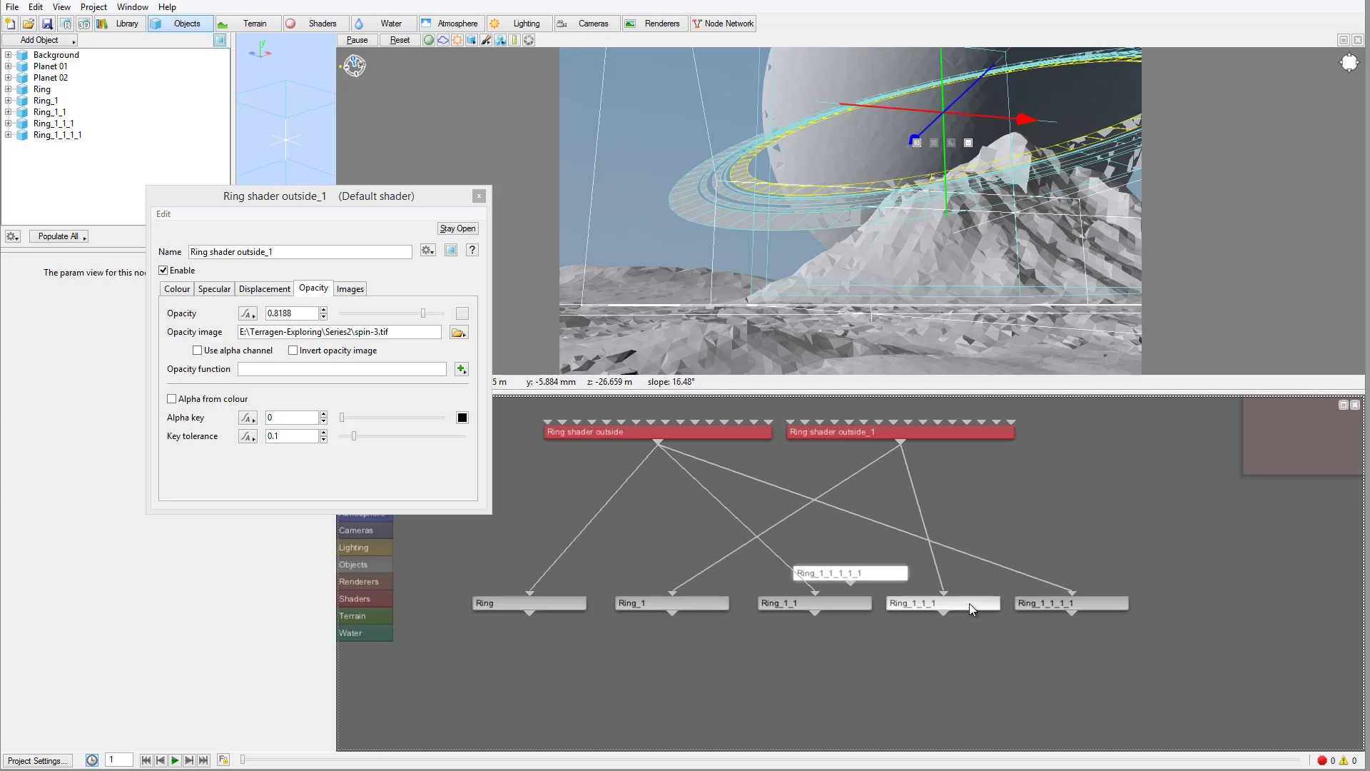
drag(854, 572, 1201, 598)
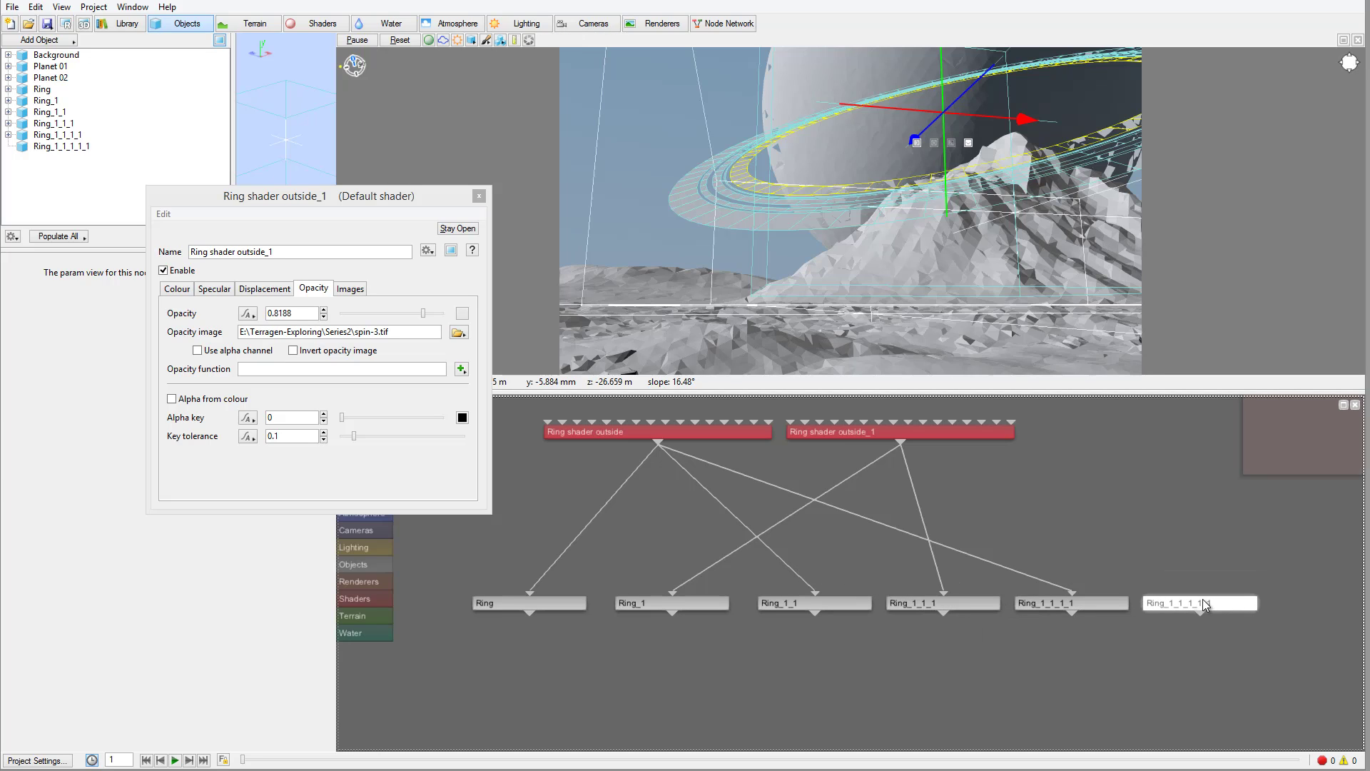
Assign Ring shader outside_1 as the surface shader of the Ring_1_1_1_1_1 disc and close its settings.
right_click(1202, 598)
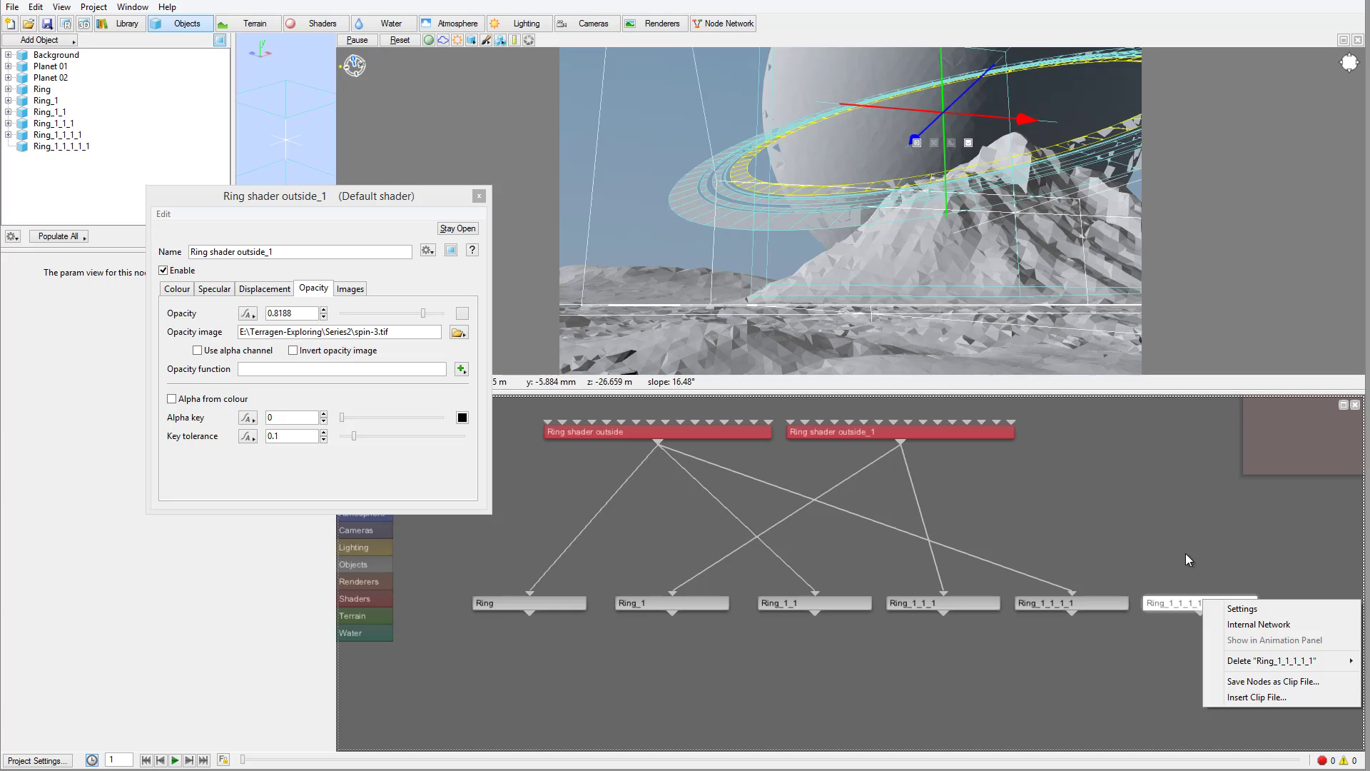
click(1241, 607)
click(255, 363)
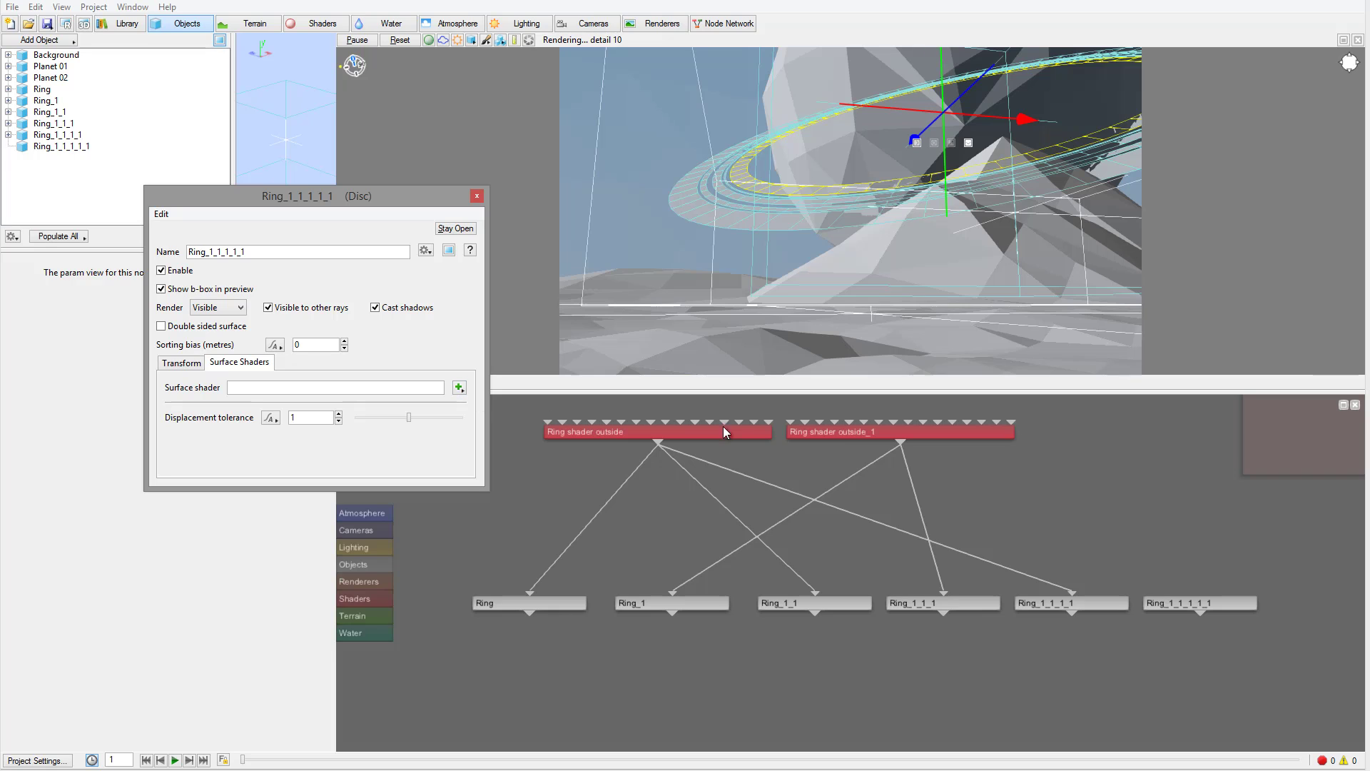
click(459, 388)
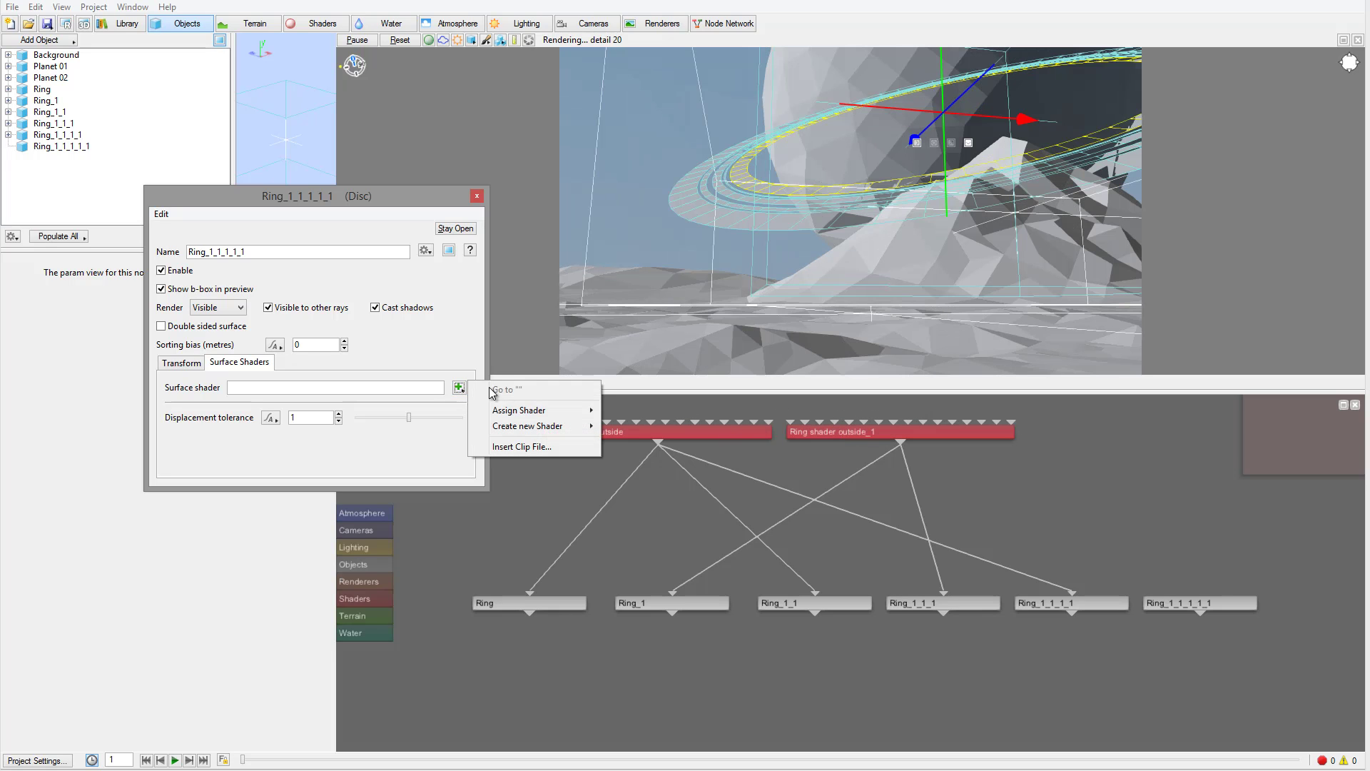
mouse_move(554, 410)
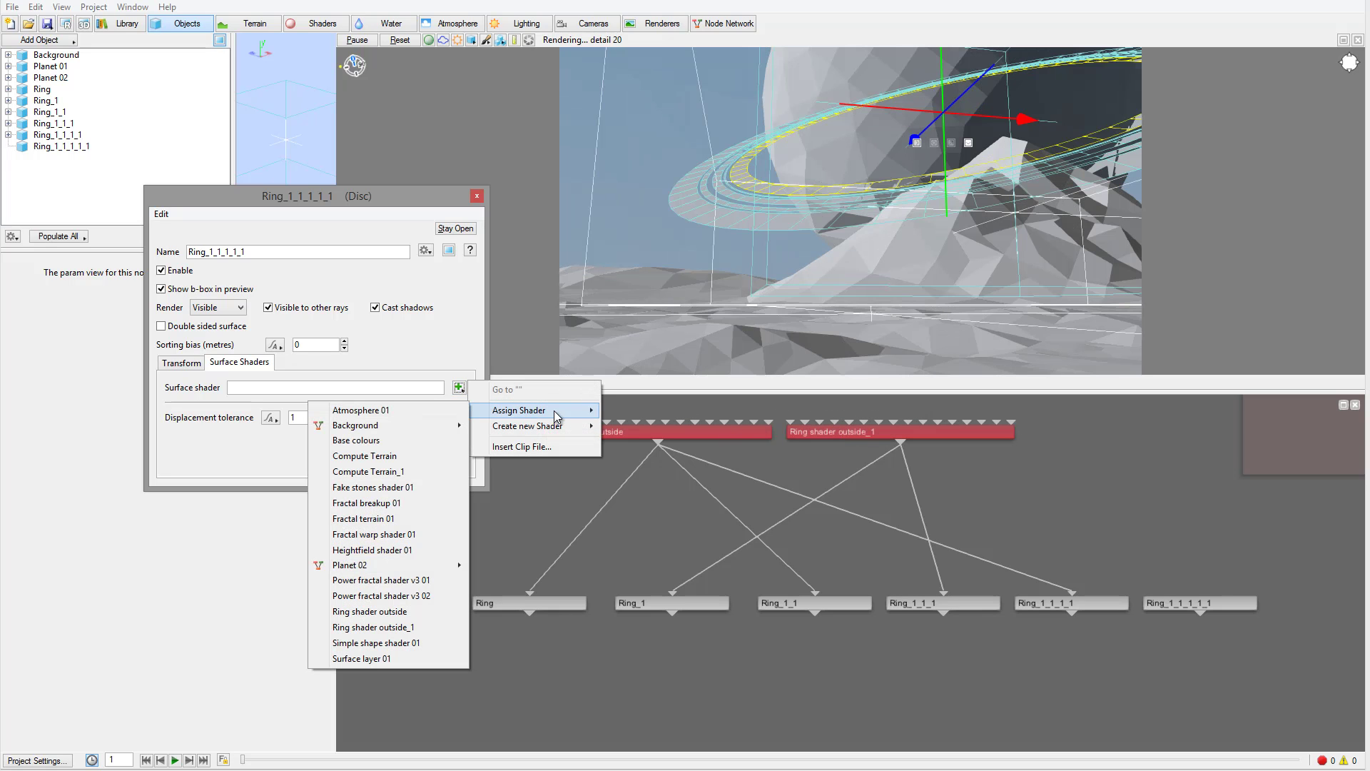
click(417, 628)
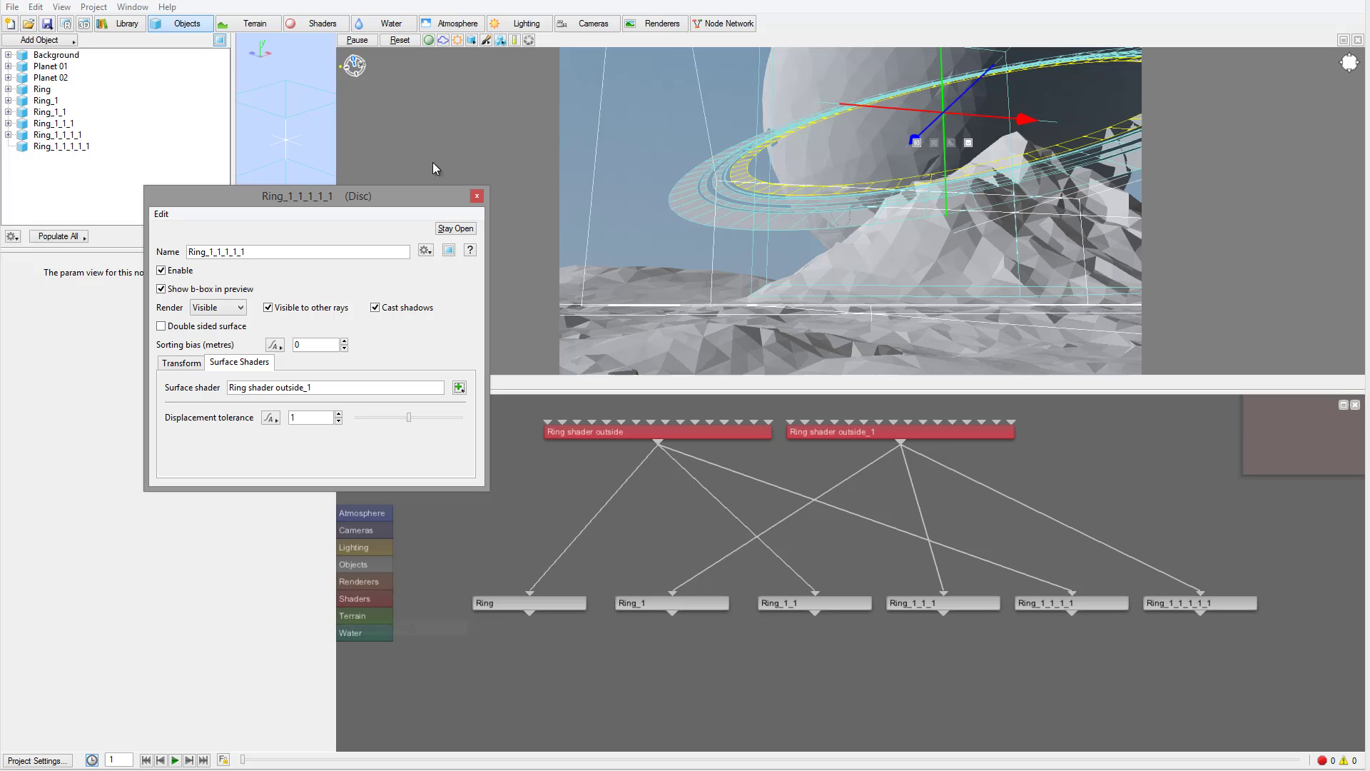
click(476, 198)
Open the Ring_1_1_1_1_1 disc's settings and set its radius to 9.4e+006 and inner radius to 9.3e+006.
double_click(1165, 606)
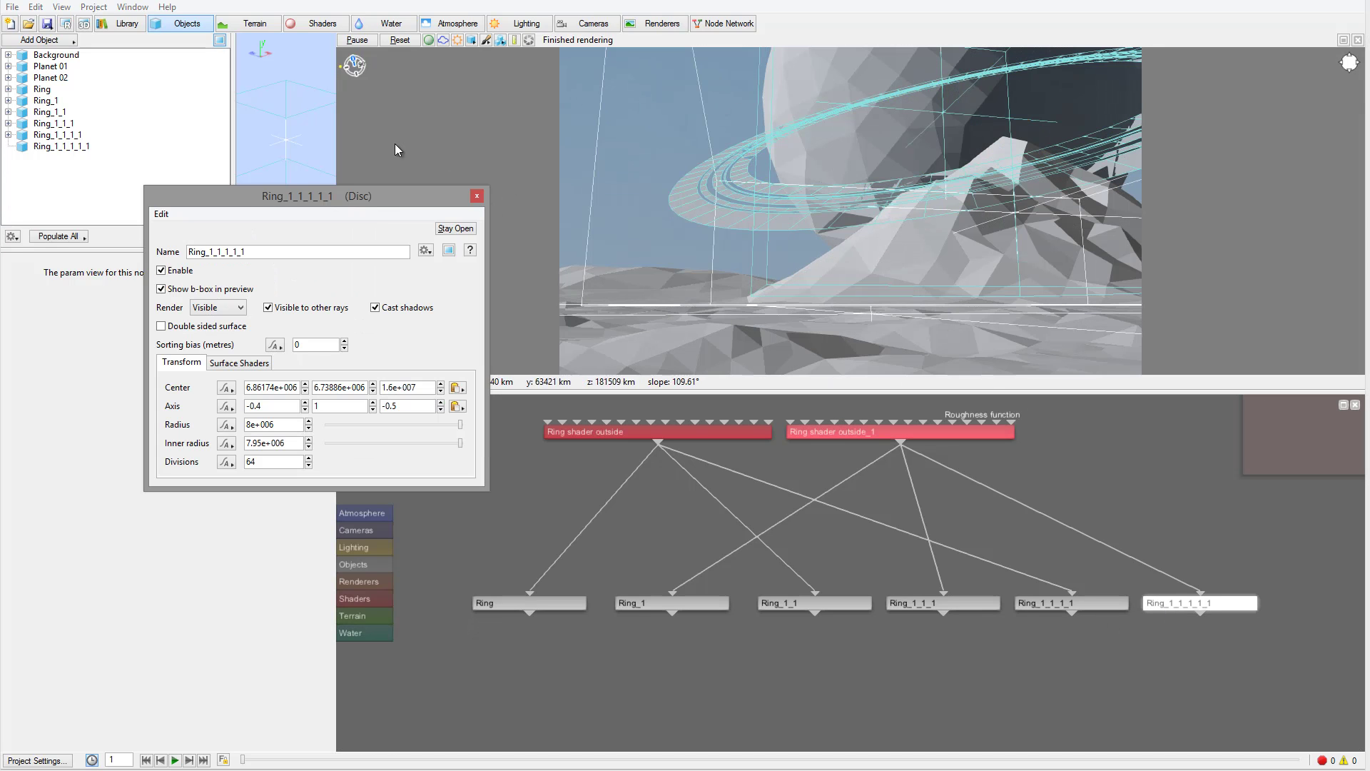
drag(382, 196, 341, 186)
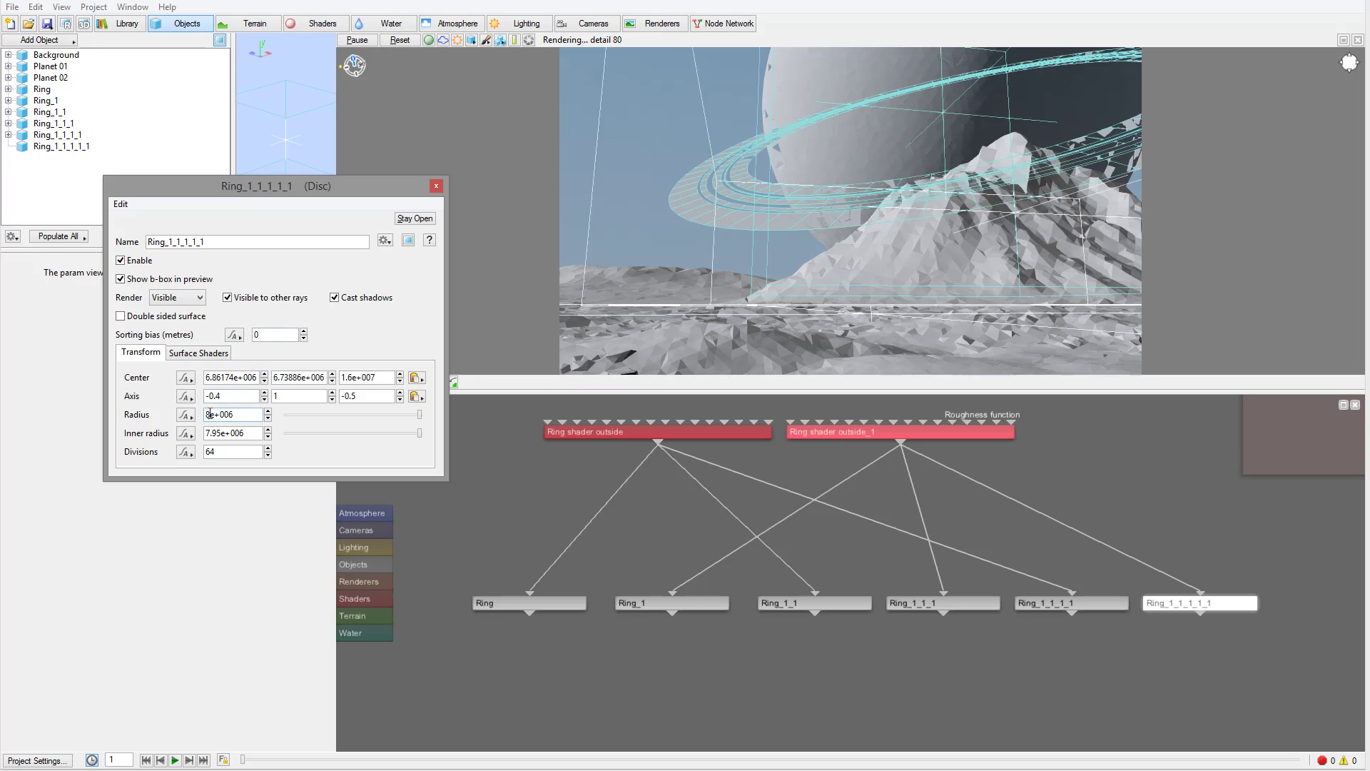
text(9)
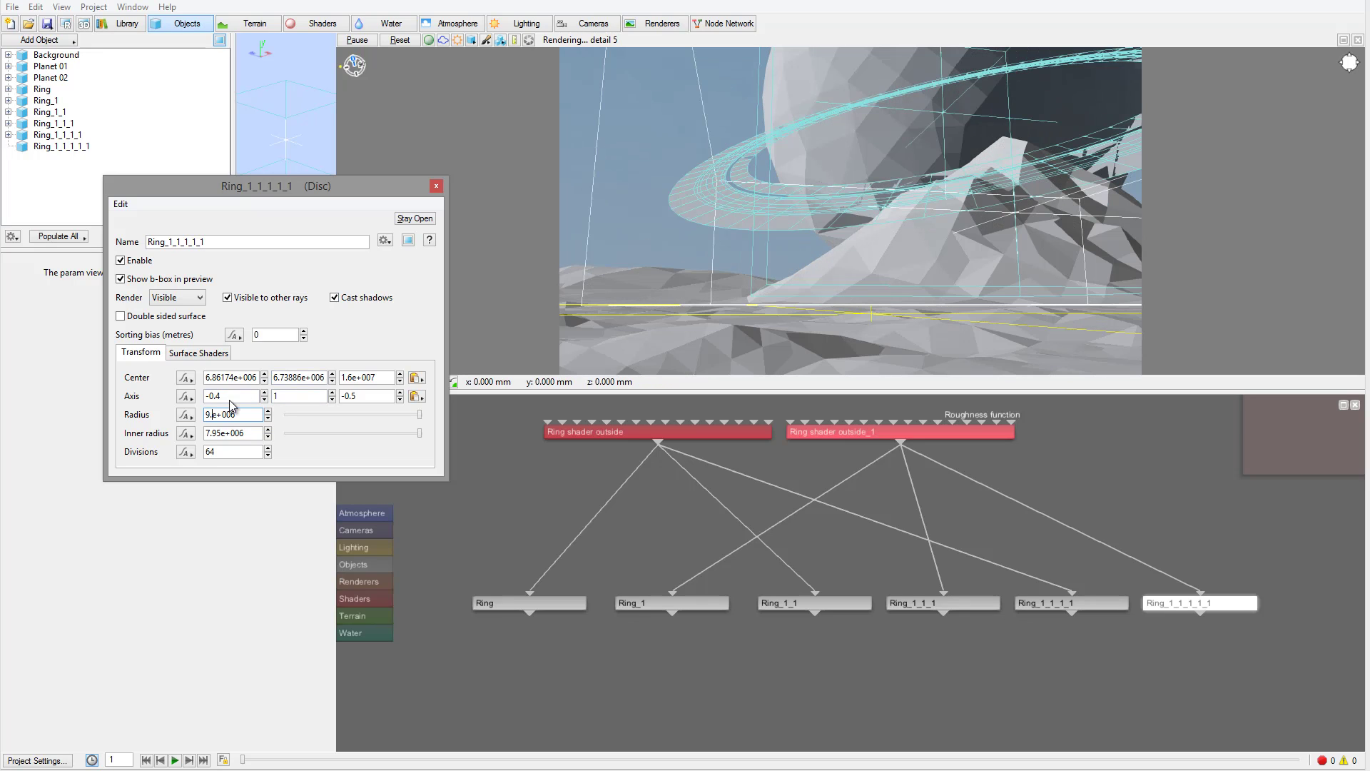
text(.4)
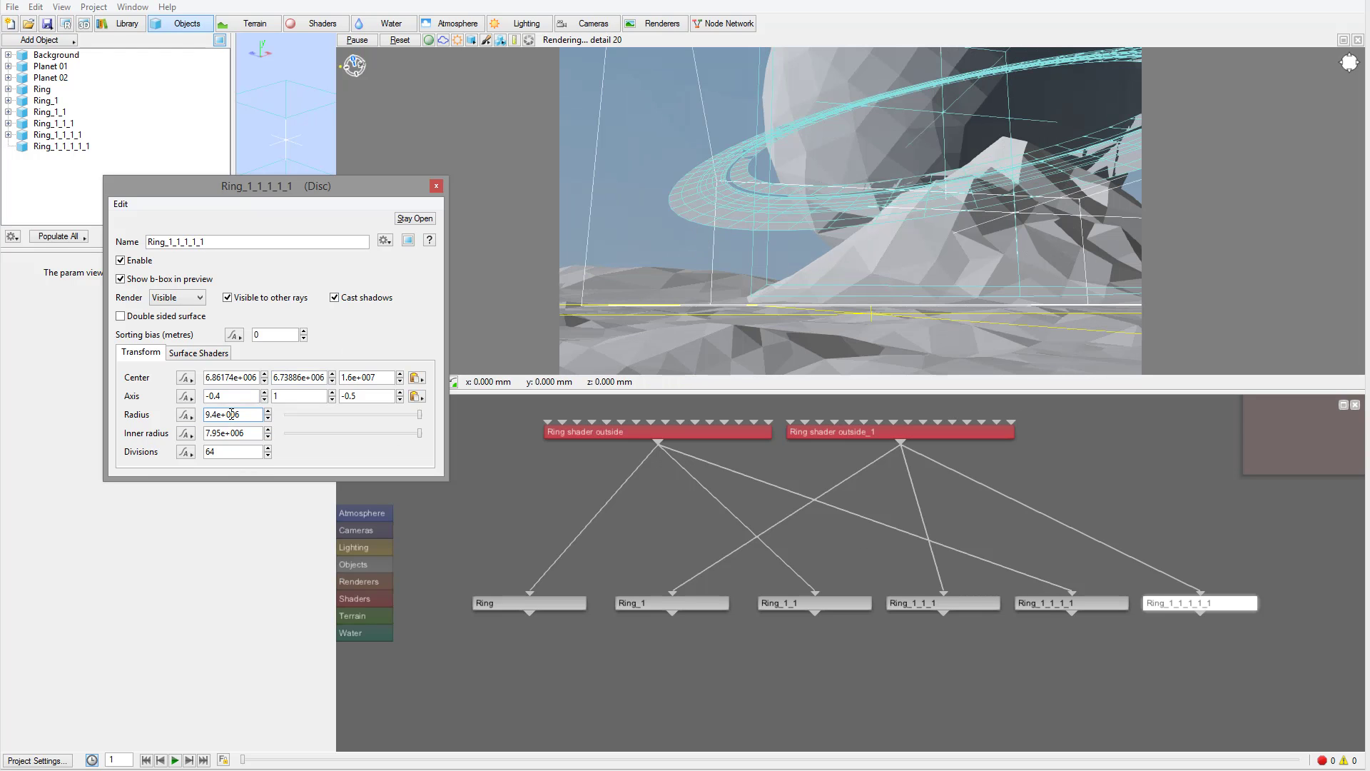
drag(217, 433, 122, 427)
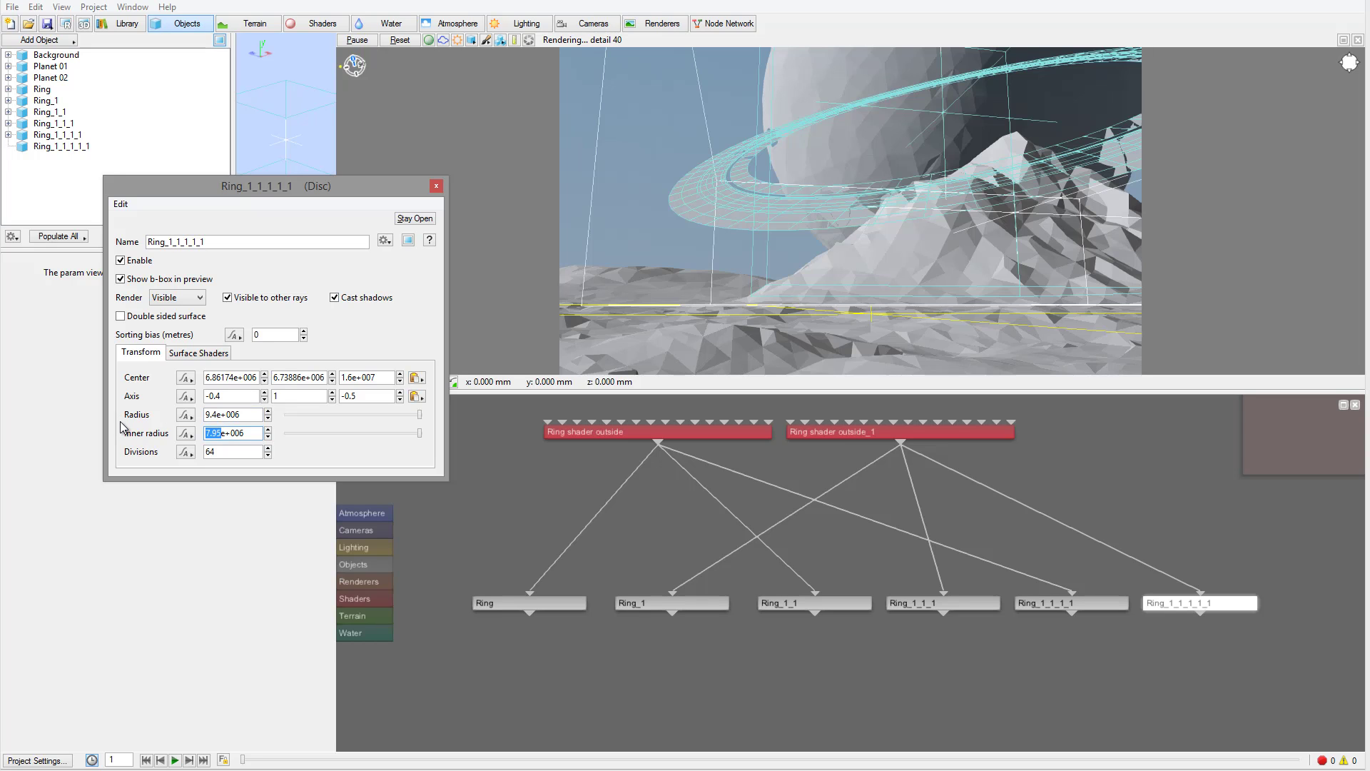
text(9.)
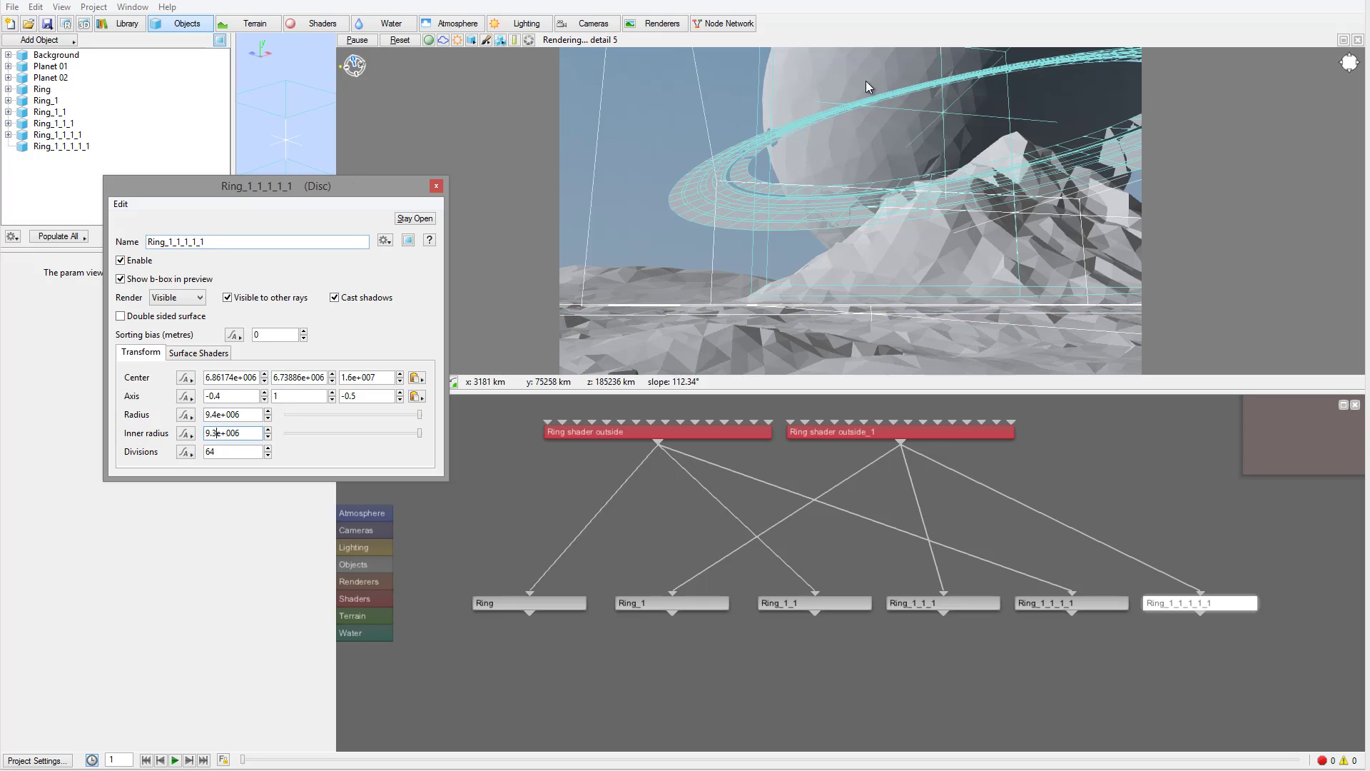
text(3)
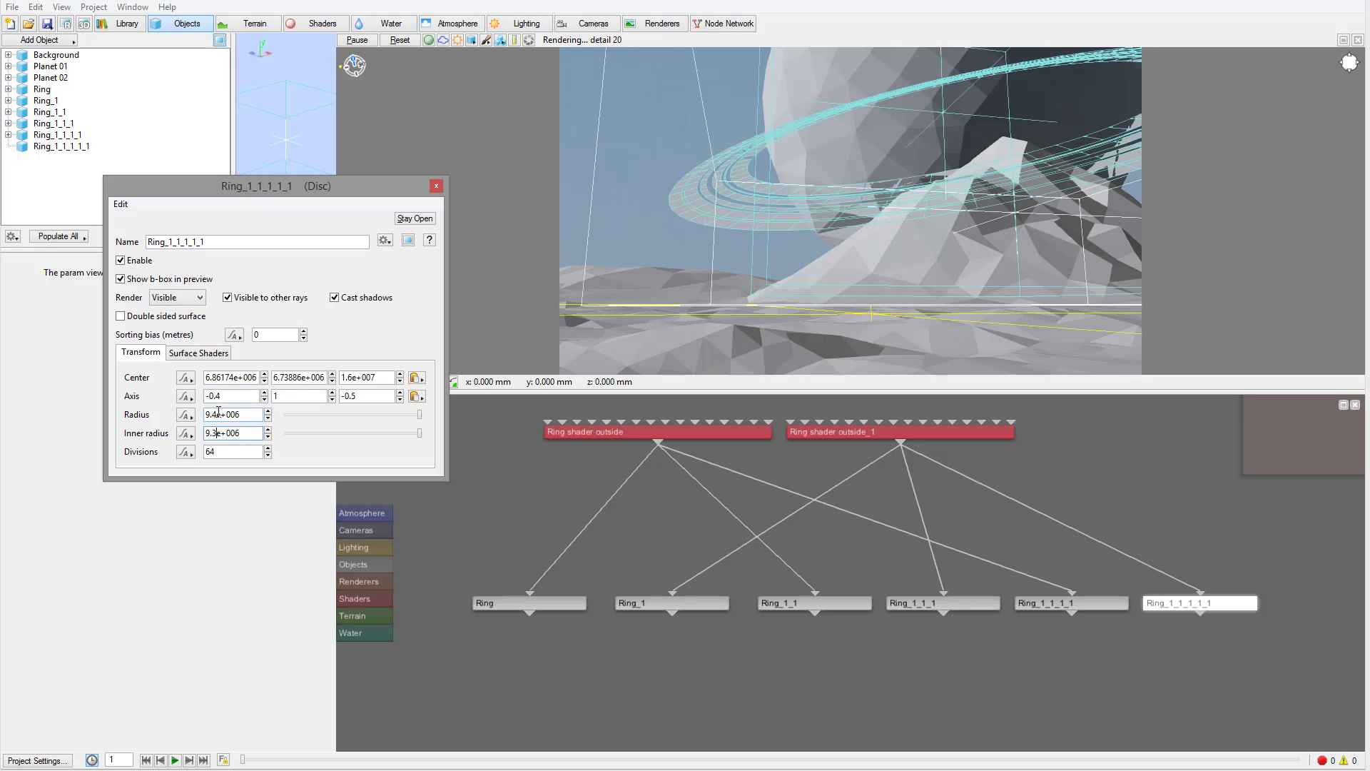
Enlarge the Ring_1_1_1_1_1 disc to a radius of 11e+006 with an inner radius of 10.9e+006.
drag(218, 414, 193, 419)
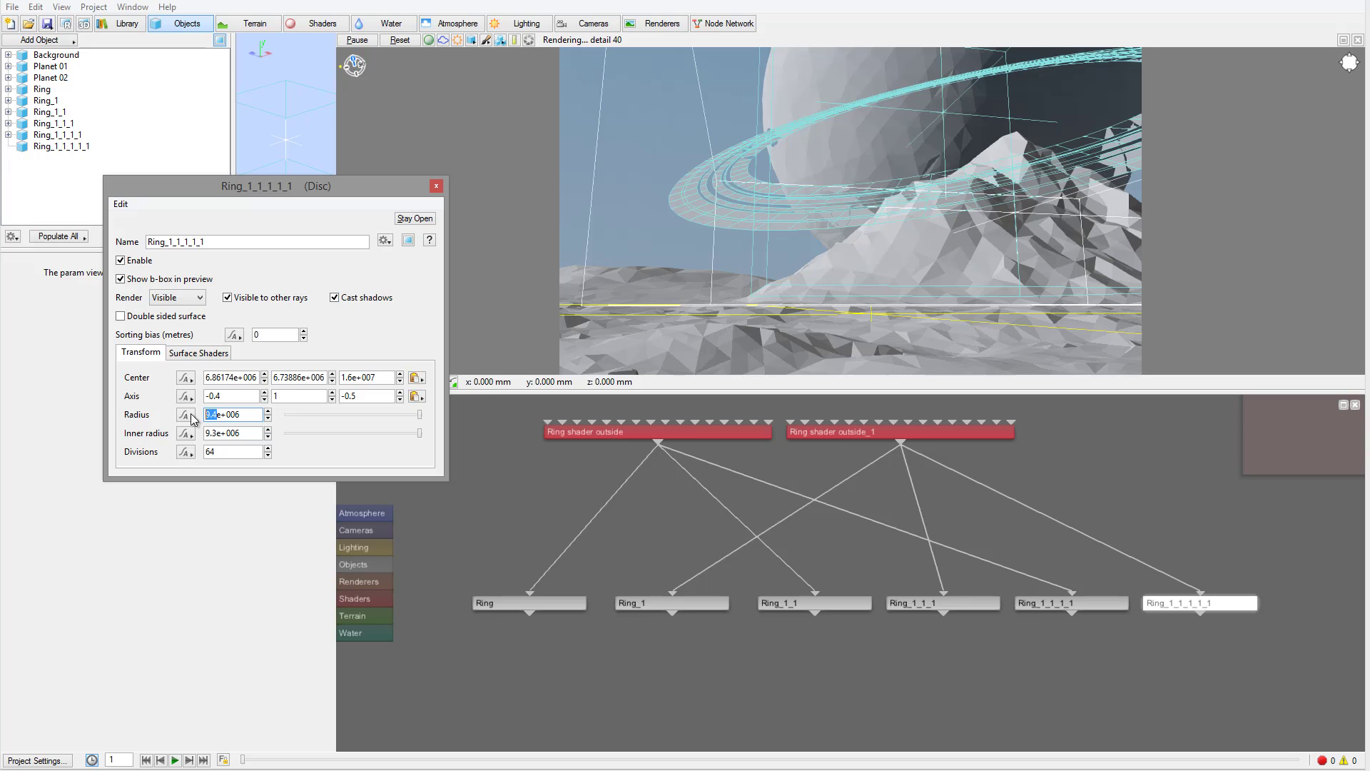
text(10)
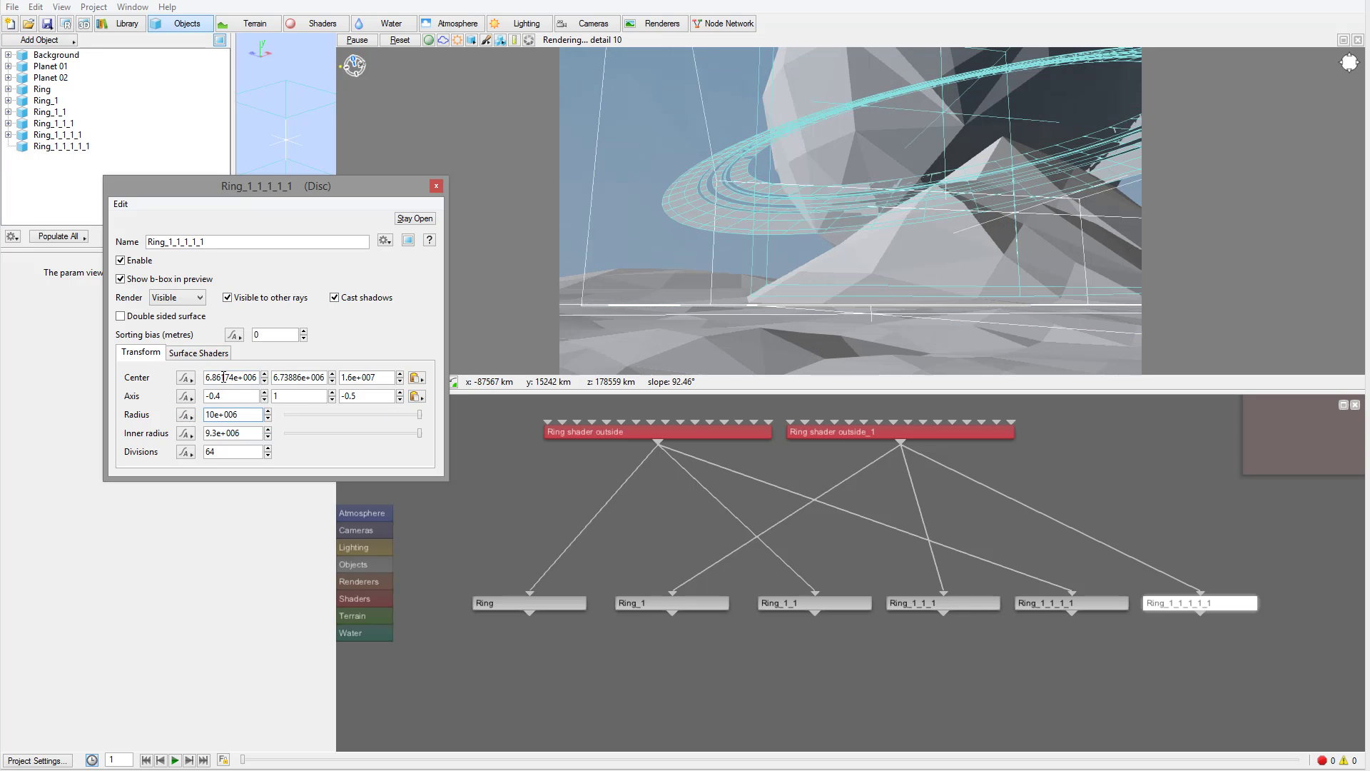
key(BackSpace)
text(1)
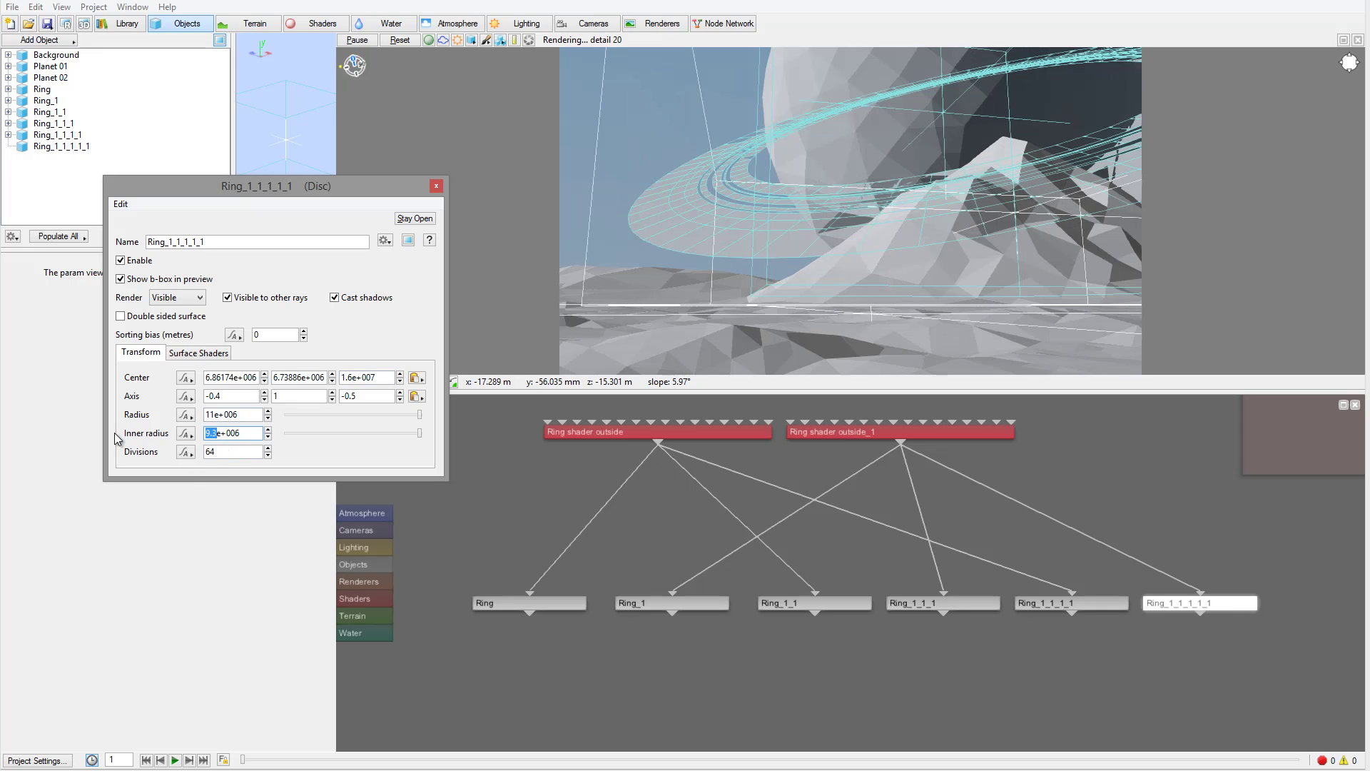
text(10.9)
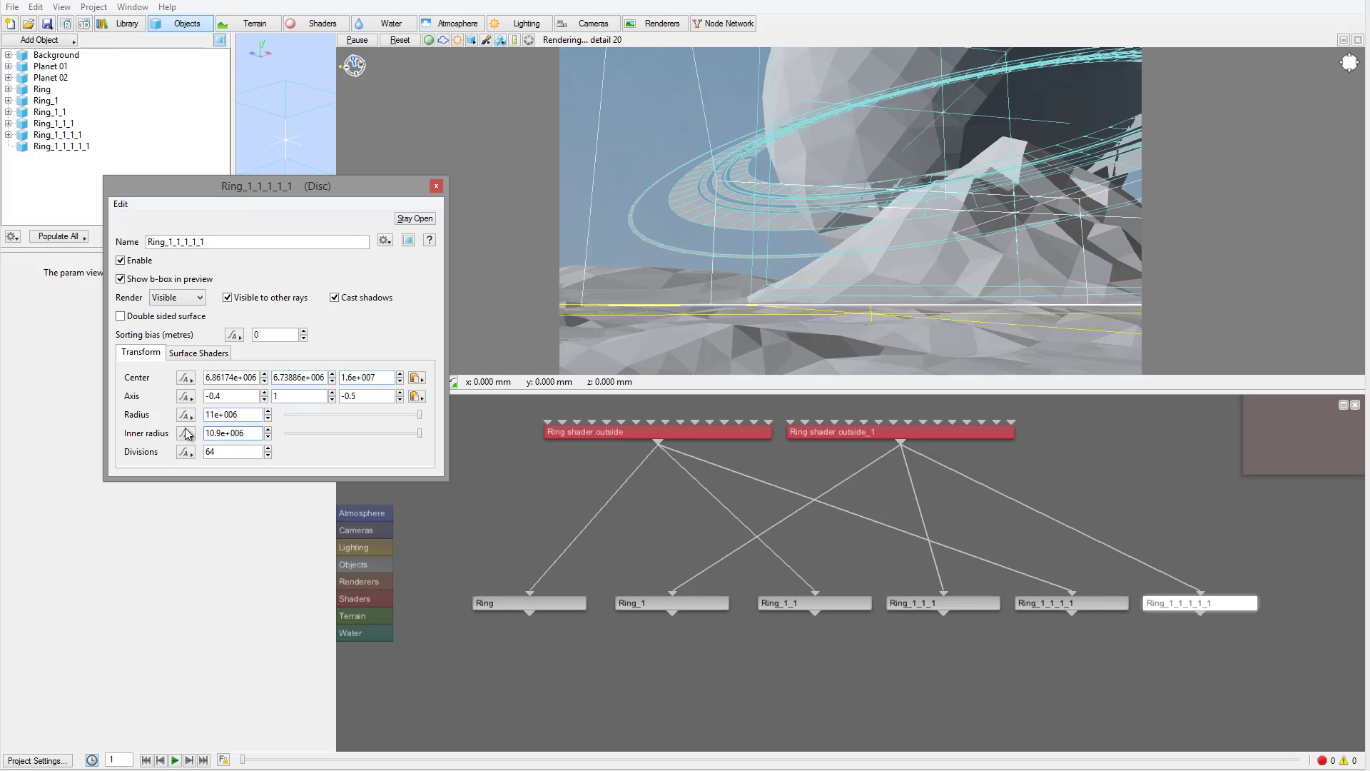
Set the Ring_1_1_1_1_1 disc's radius to 10.6e+006 and inner radius to 10.4e+006, and start a test render.
drag(183, 414, 165, 416)
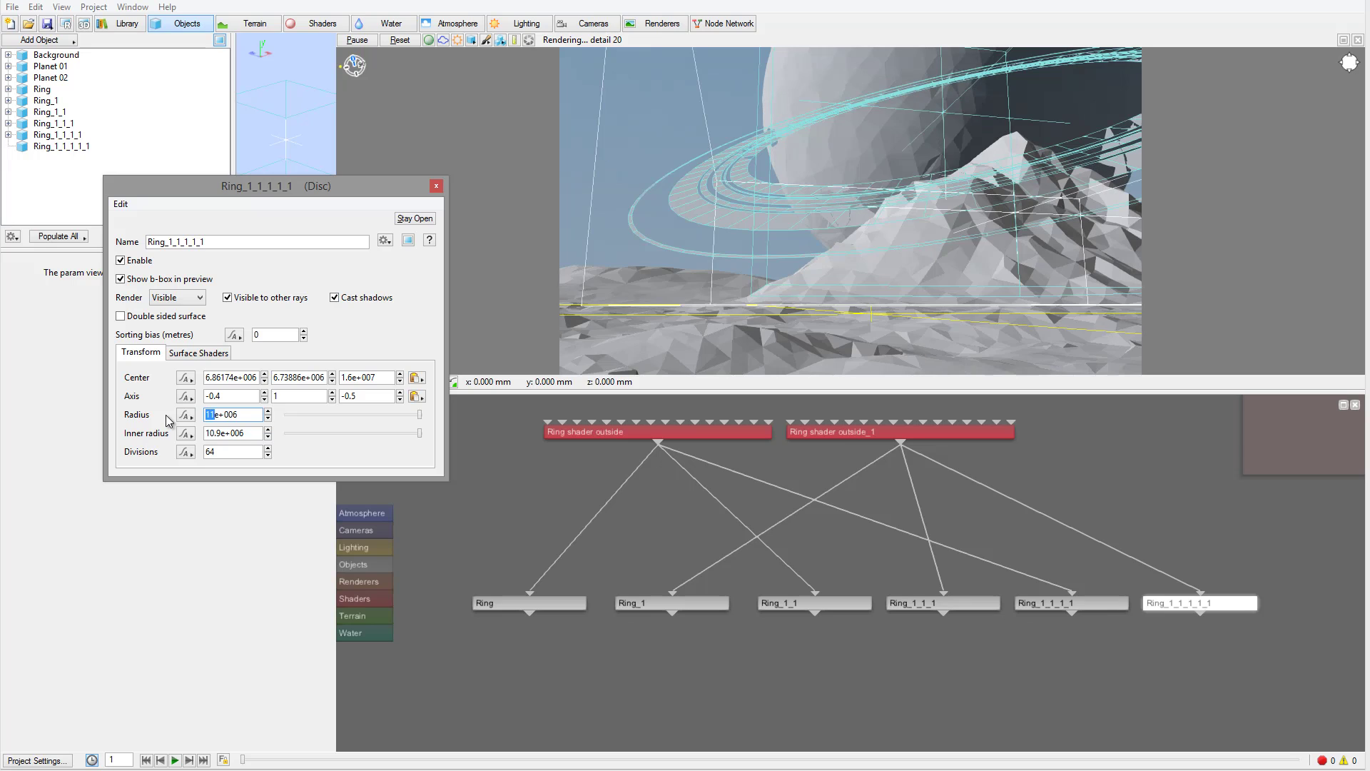
text(10.6)
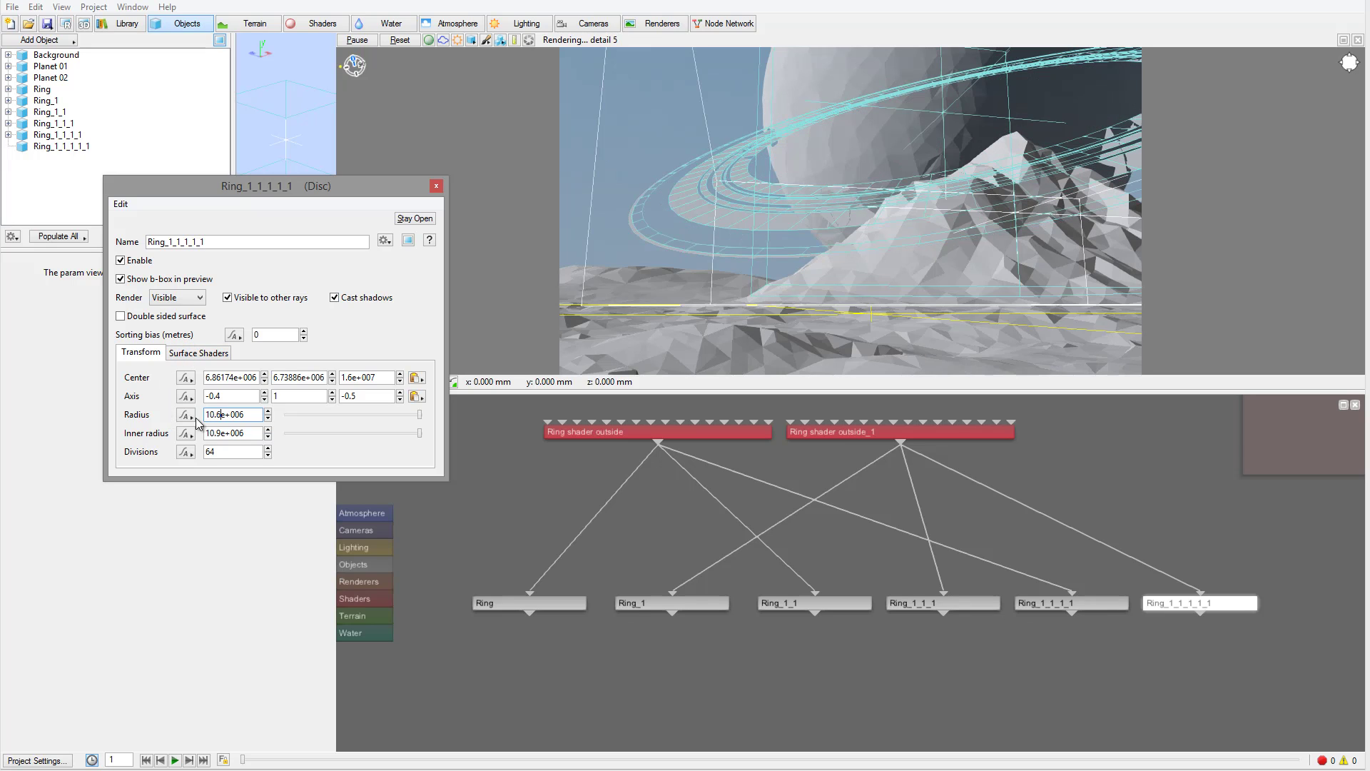
drag(221, 432, 220, 431)
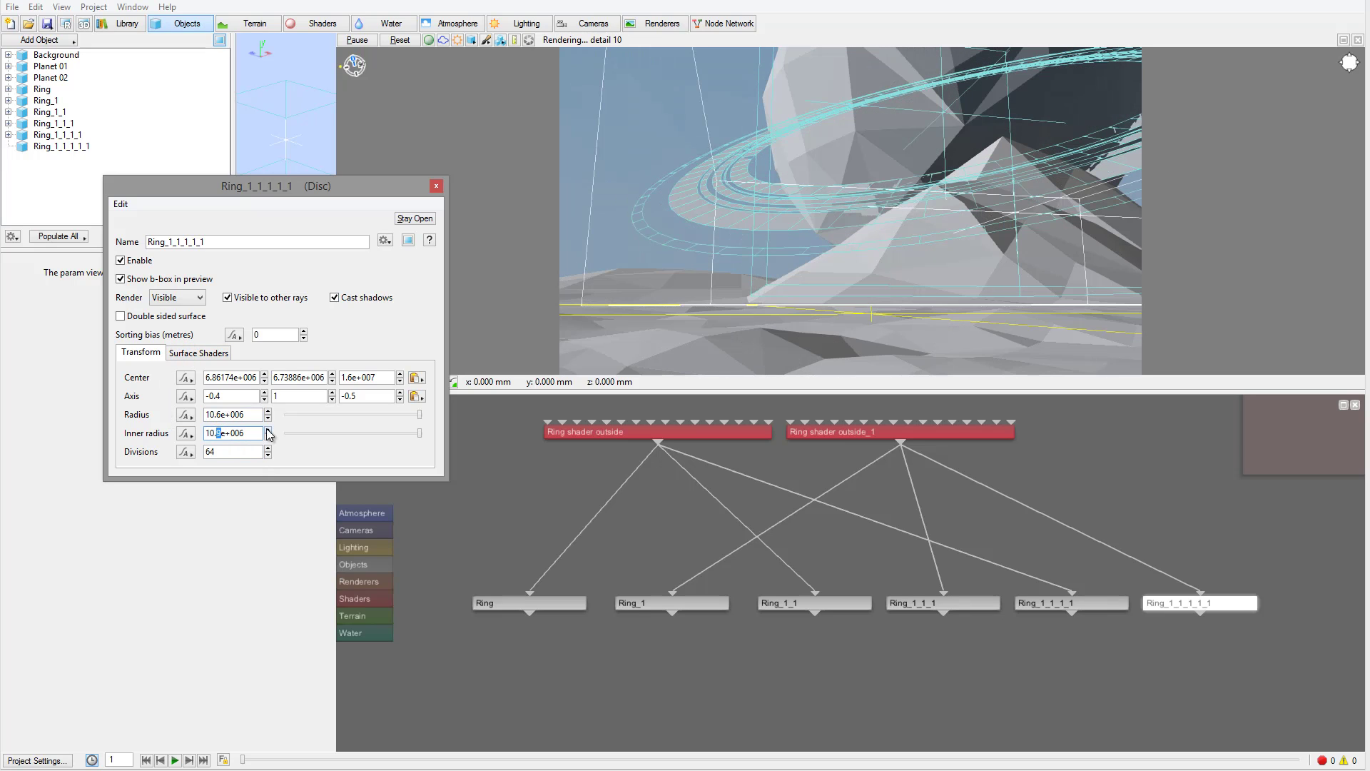
text(4)
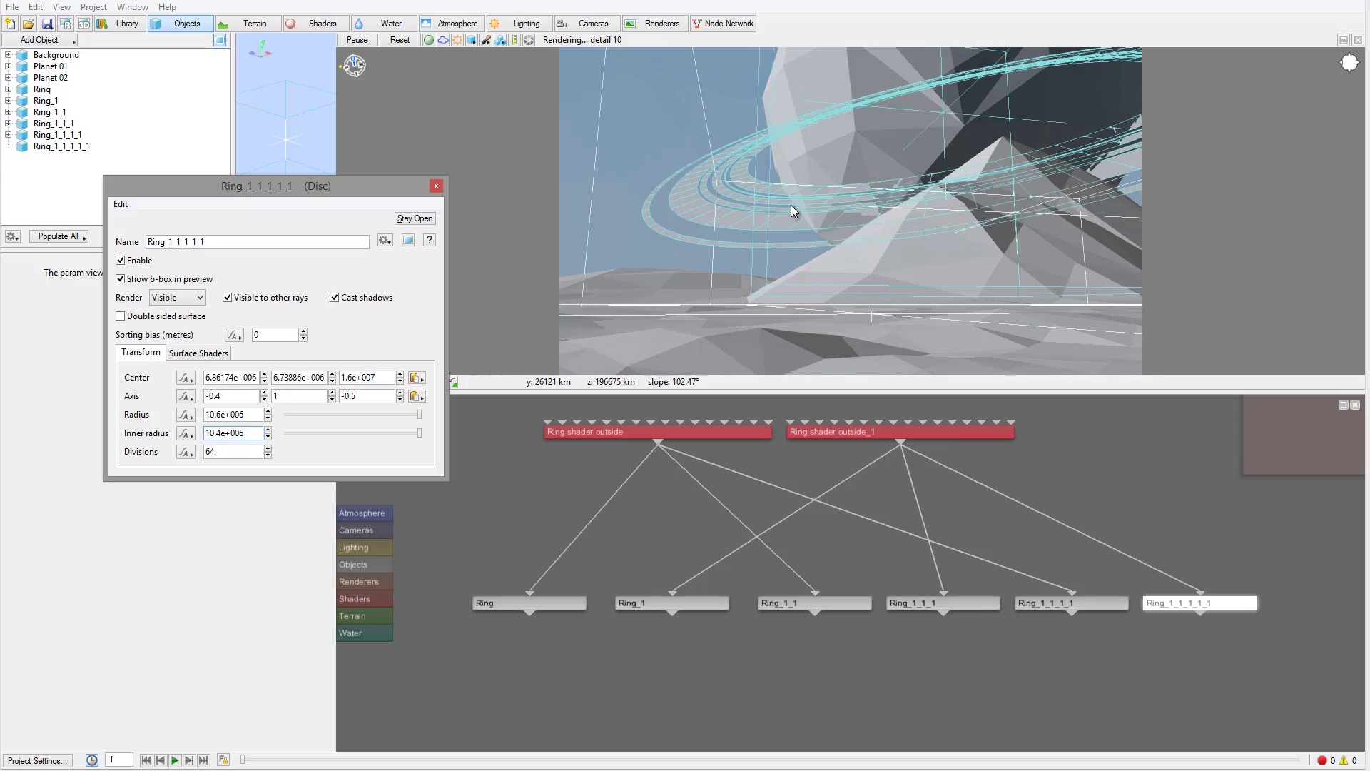
click(75, 26)
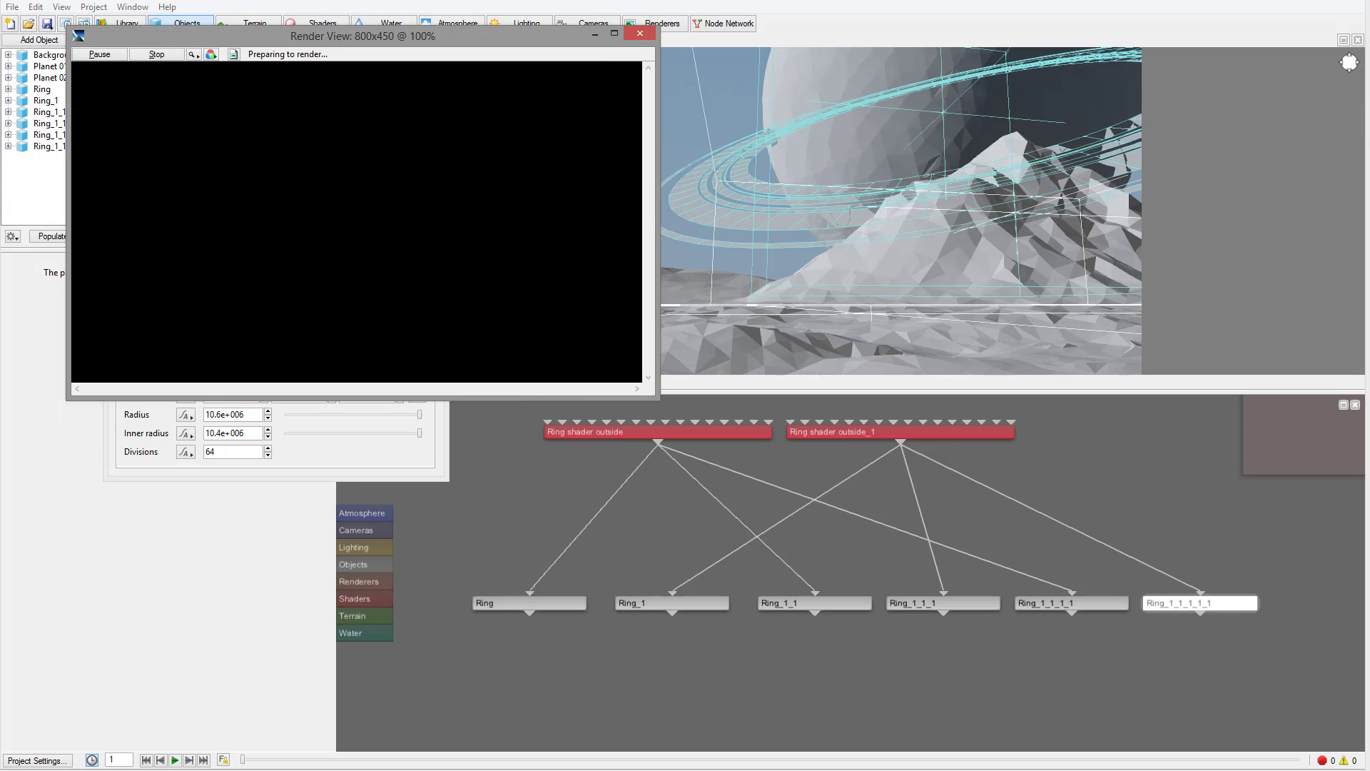